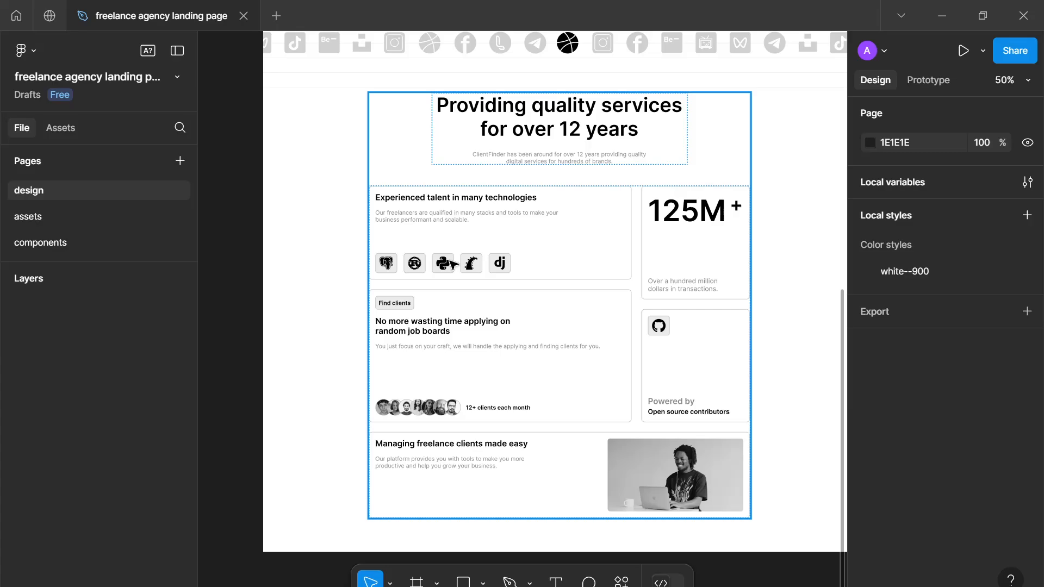
Step: Extend the landing-page--desktop frame downward to a height of 3390
scroll(451, 265, "down", 1)
scroll(452, 265, "down", 4, "ctrl")
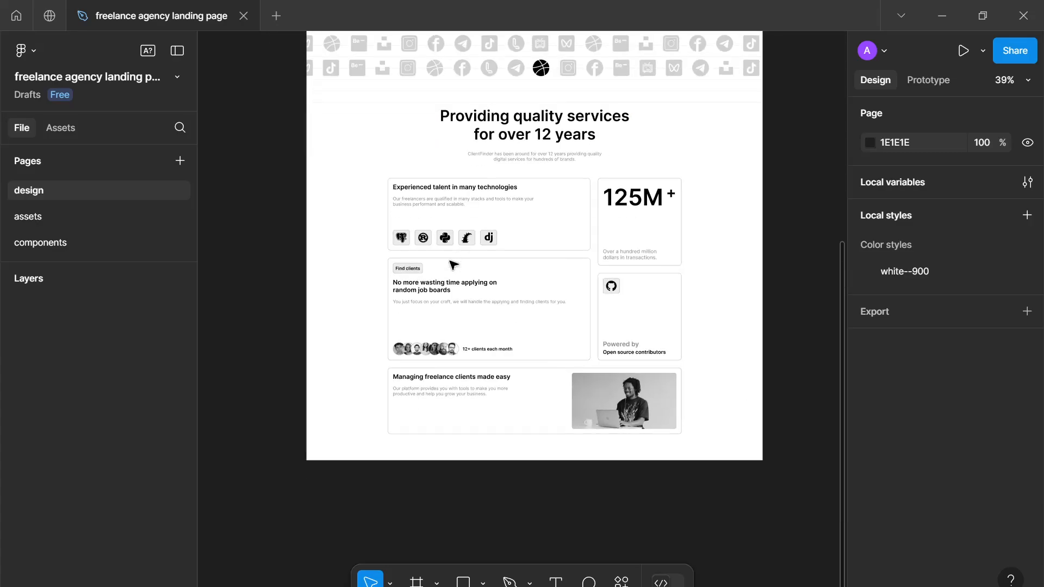
scroll(449, 261, "down", 1)
scroll(448, 256, "down", 5, "ctrl")
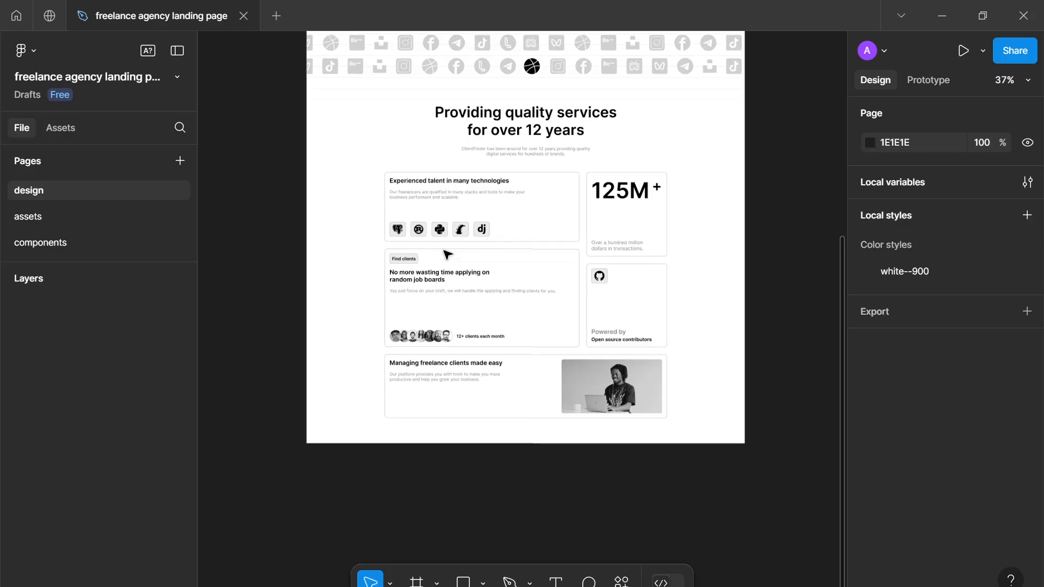
scroll(448, 255, "down", 1)
scroll(448, 255, "up", 10)
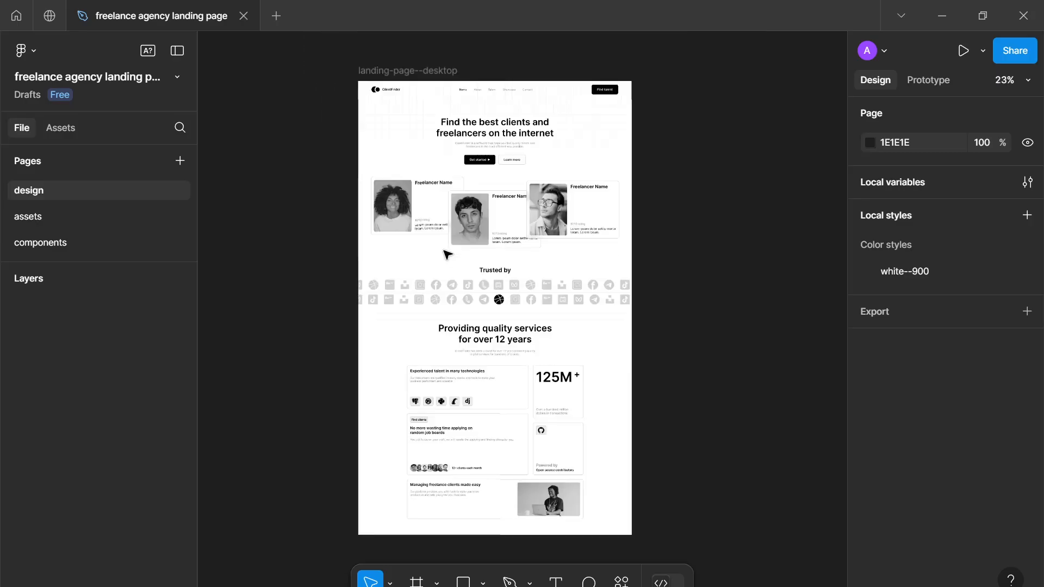
left_click(435, 185)
scroll(436, 186, "down", 4)
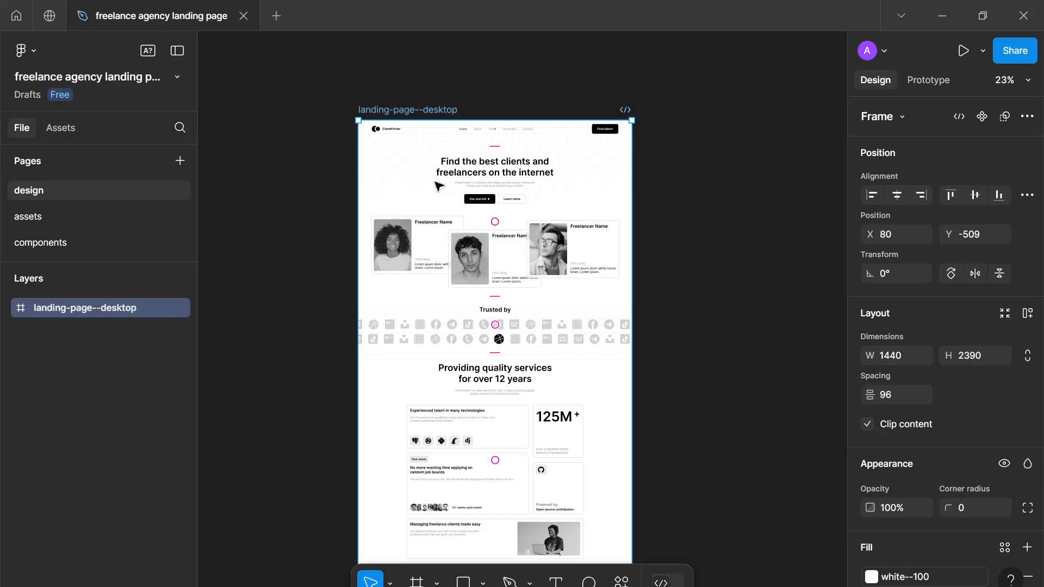
scroll(438, 186, "down", 2)
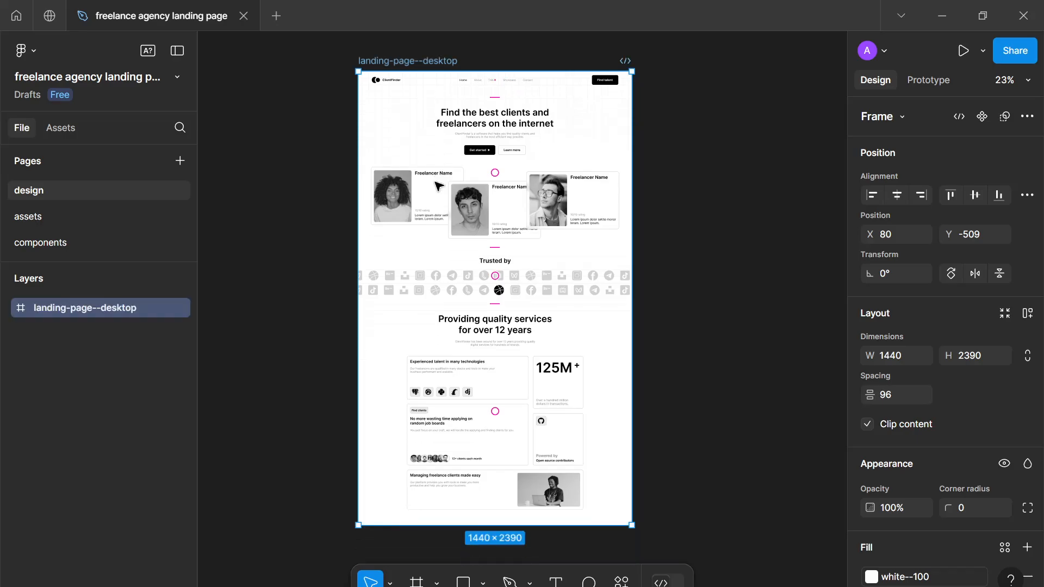
scroll(437, 186, "down", 5)
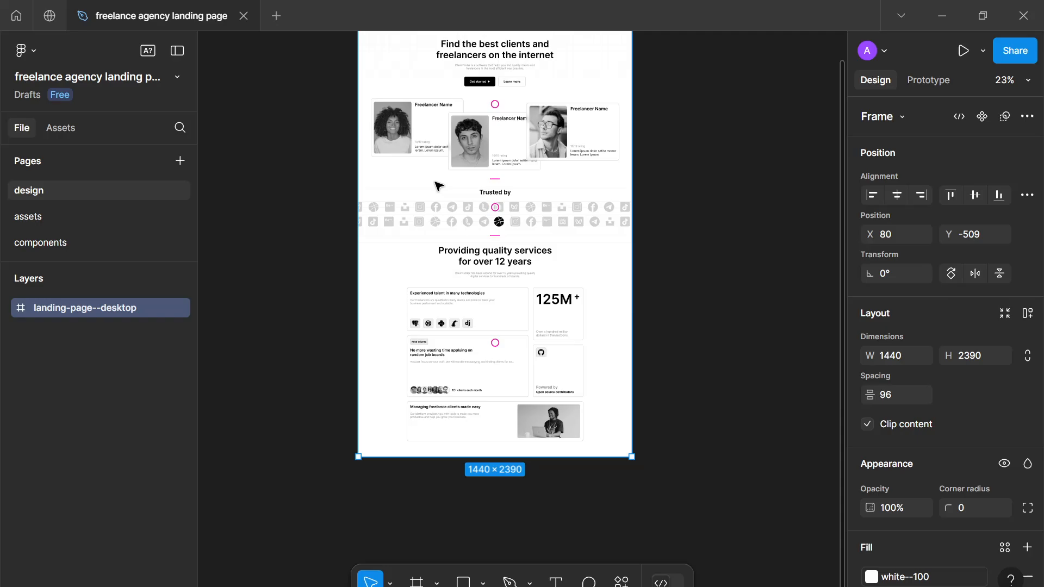
scroll(496, 283, "down", 2)
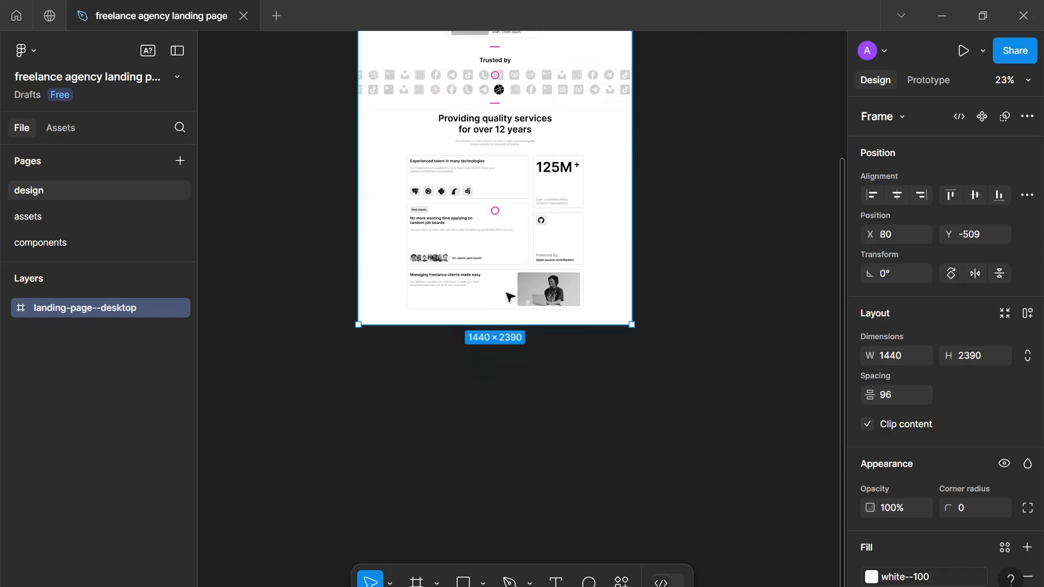
scroll(925, 369, "down", 3)
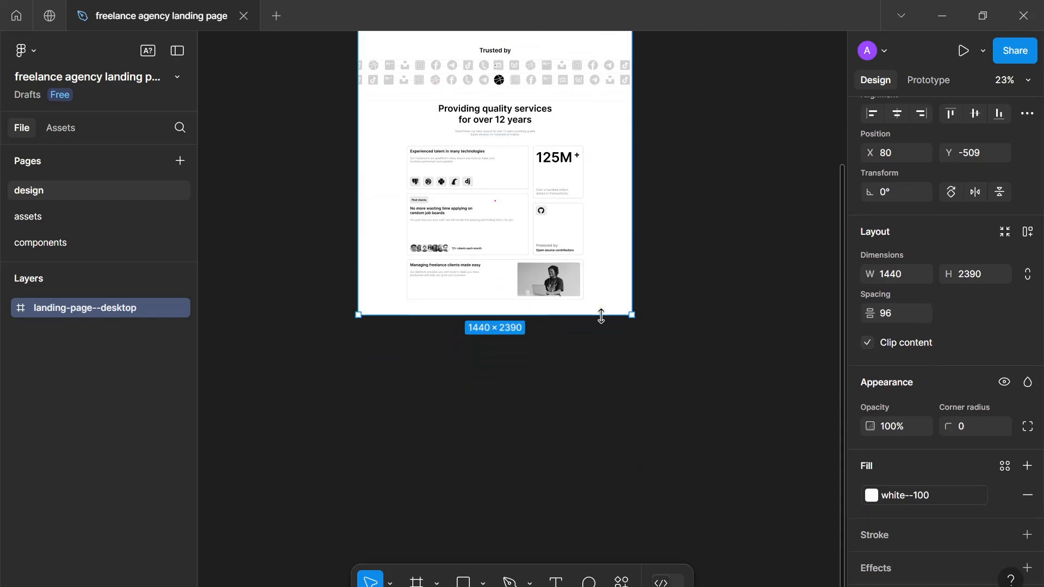
left_click_drag(557, 320, 576, 478)
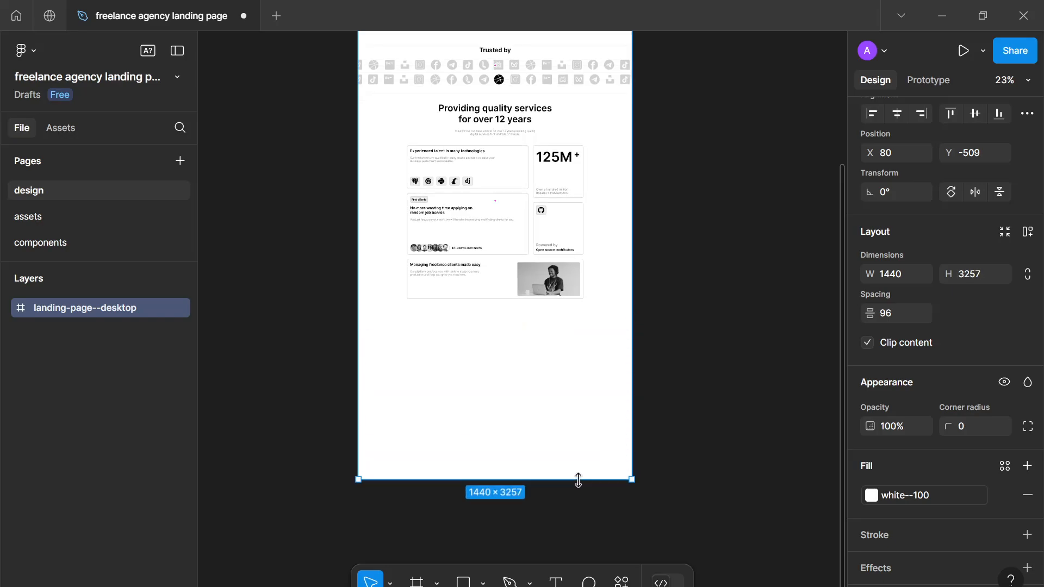
scroll(560, 433, "down", 4)
left_click_drag(540, 379, 560, 400)
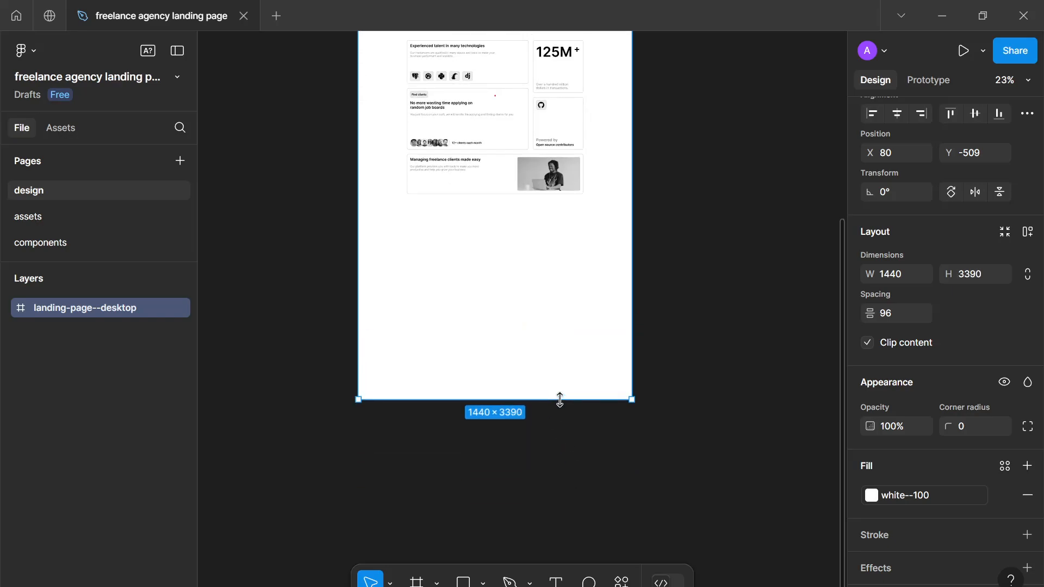
Step: Duplicate the features section's header and place the copy in the empty space below the bento grid, at about X 425, Y 2500
scroll(561, 400, "up", 4)
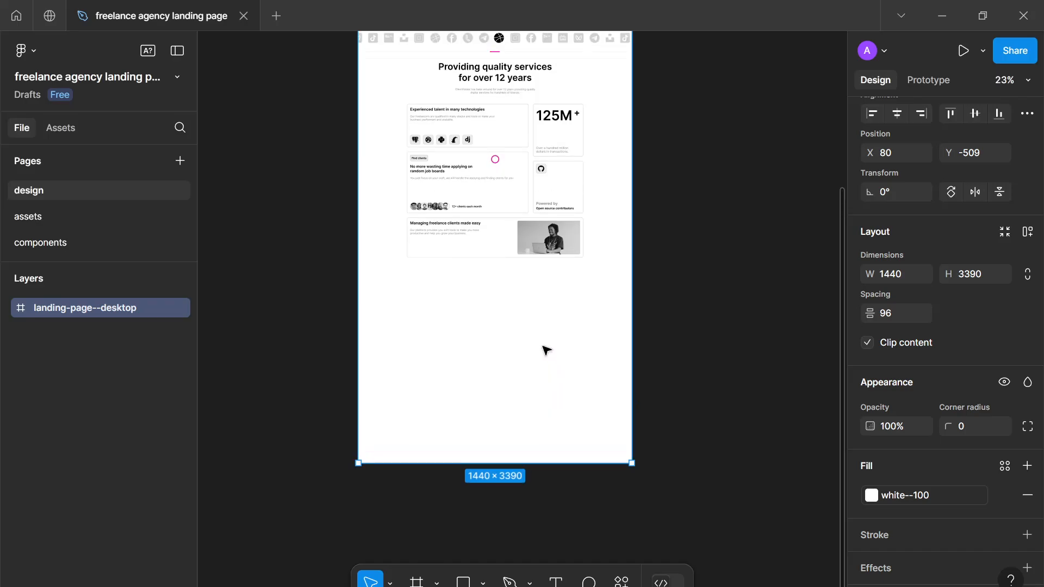
scroll(545, 348, "up", 2)
scroll(546, 348, "up", 9)
scroll(546, 348, "down", 2)
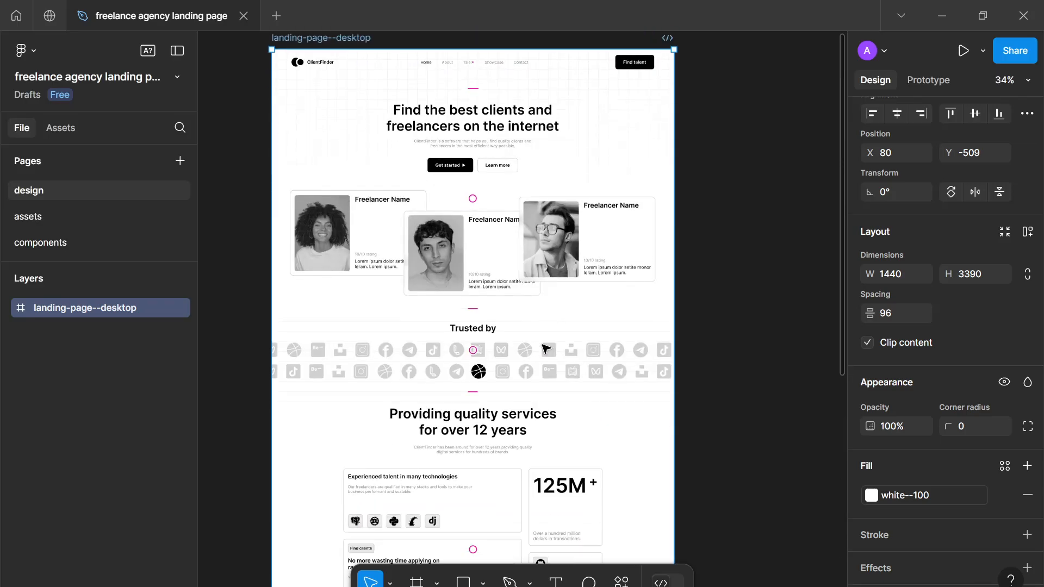
scroll(480, 352, "down", 1)
left_click(478, 339)
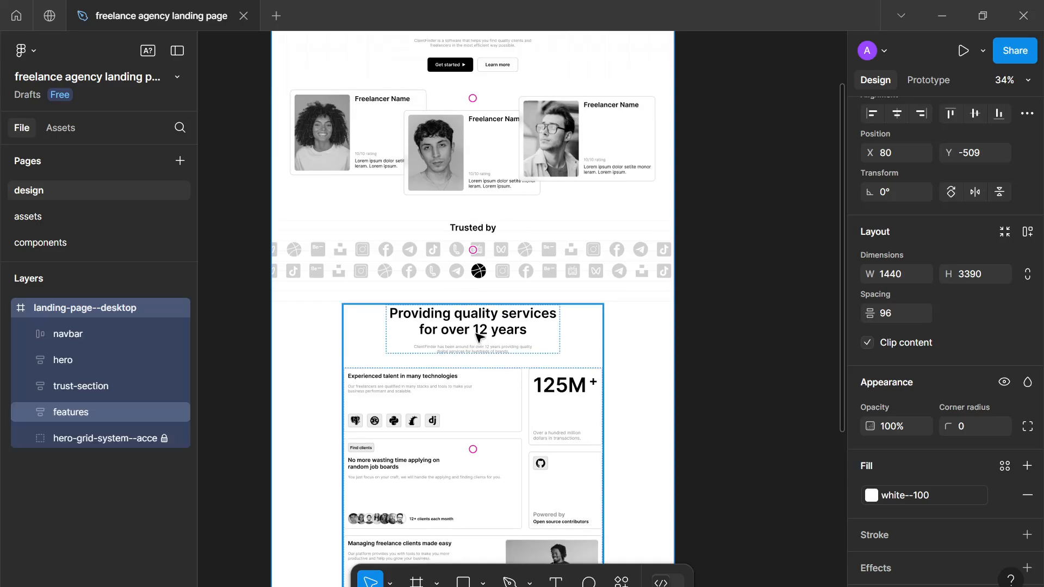
left_click(478, 340)
scroll(478, 339, "down", 4)
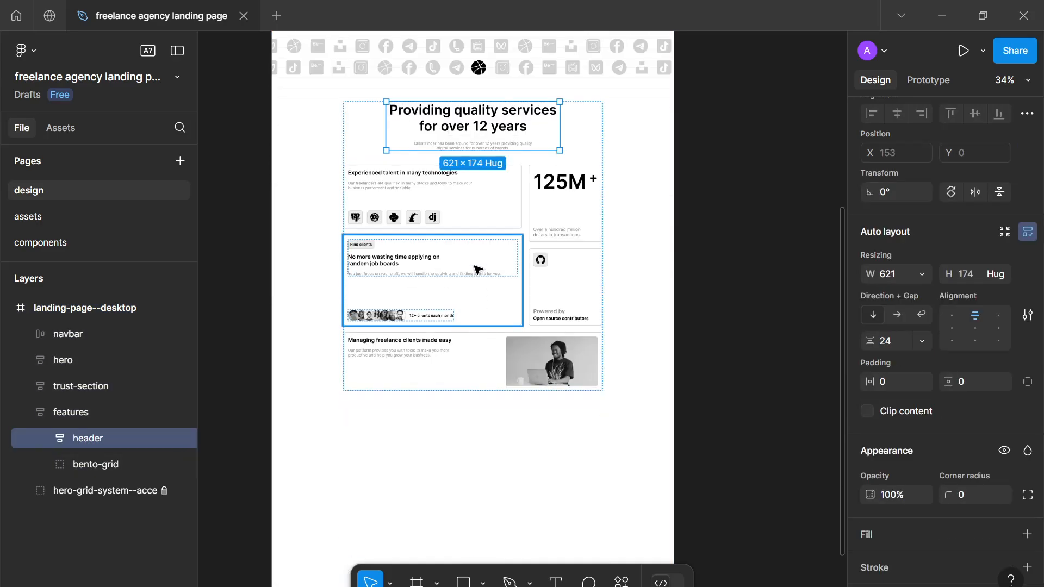
key("ctrl+d")
left_click_drag(472, 207, 473, 325)
Step: Replace the duplicated header's title with "100s of talented freelancers waiting"
scroll(472, 325, "up", 5)
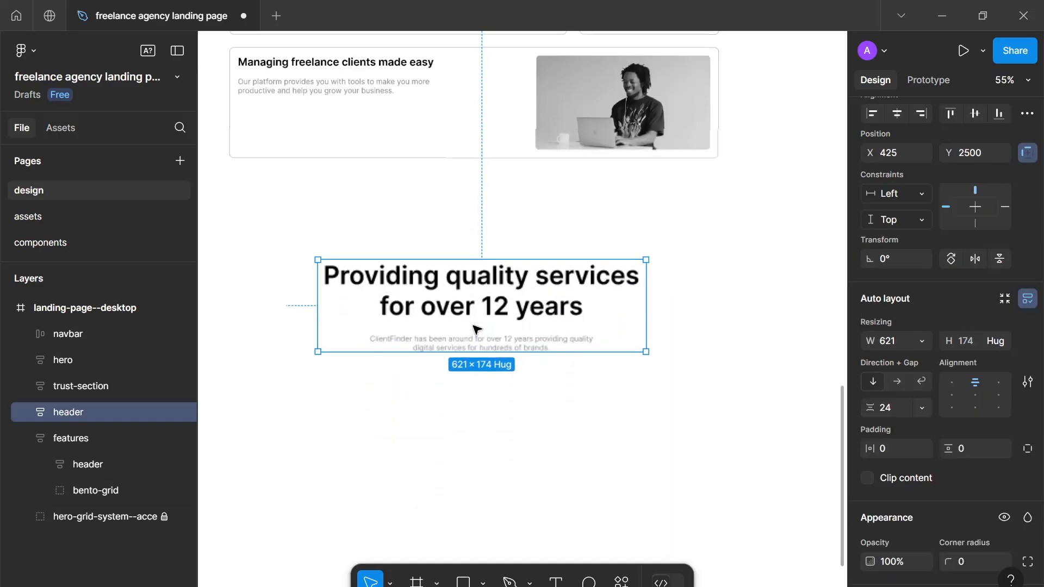
double_click(455, 293)
key("Return")
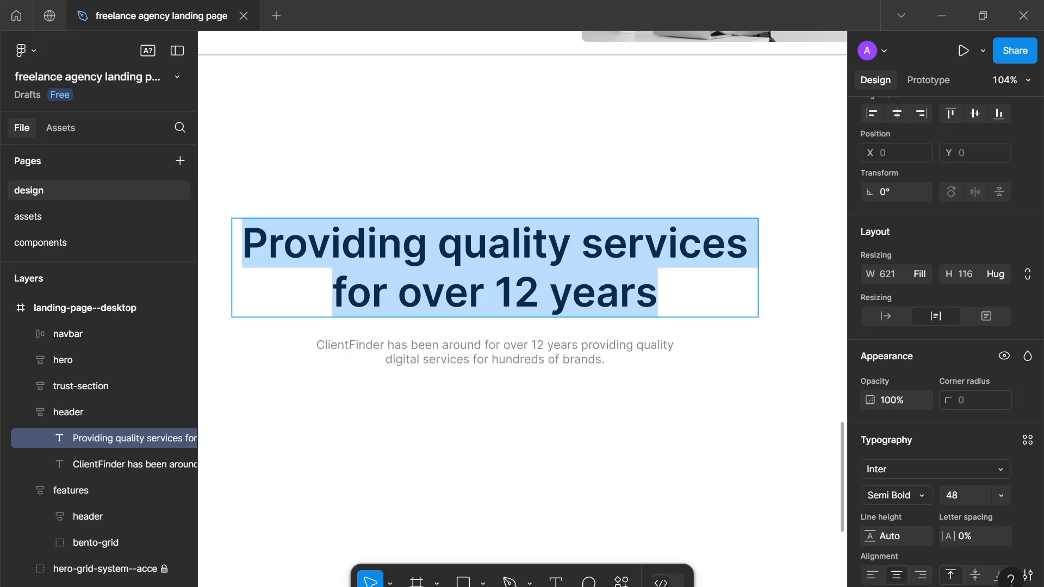
type("100")
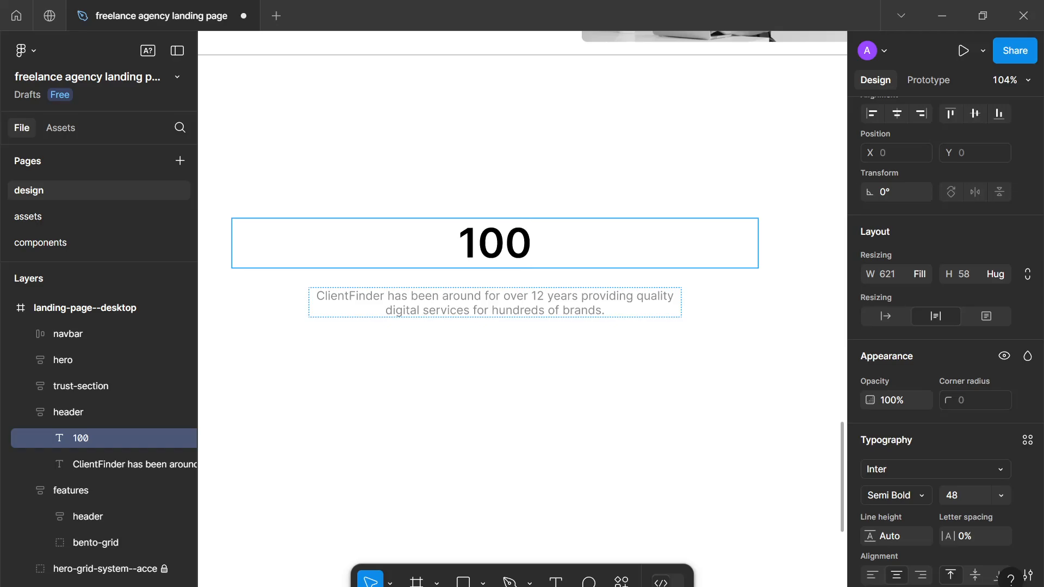
type("s of f")
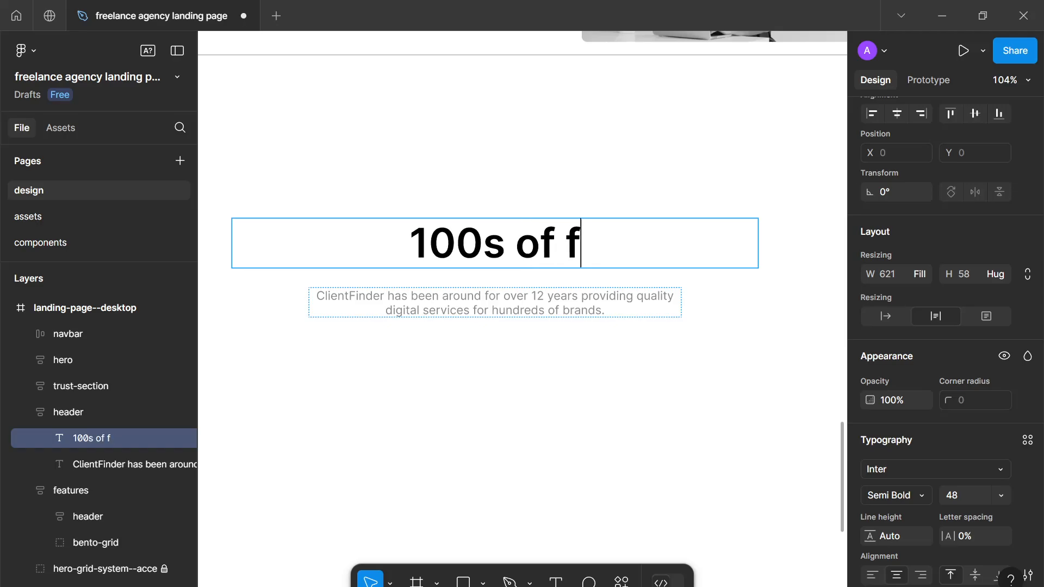
type("reelancers")
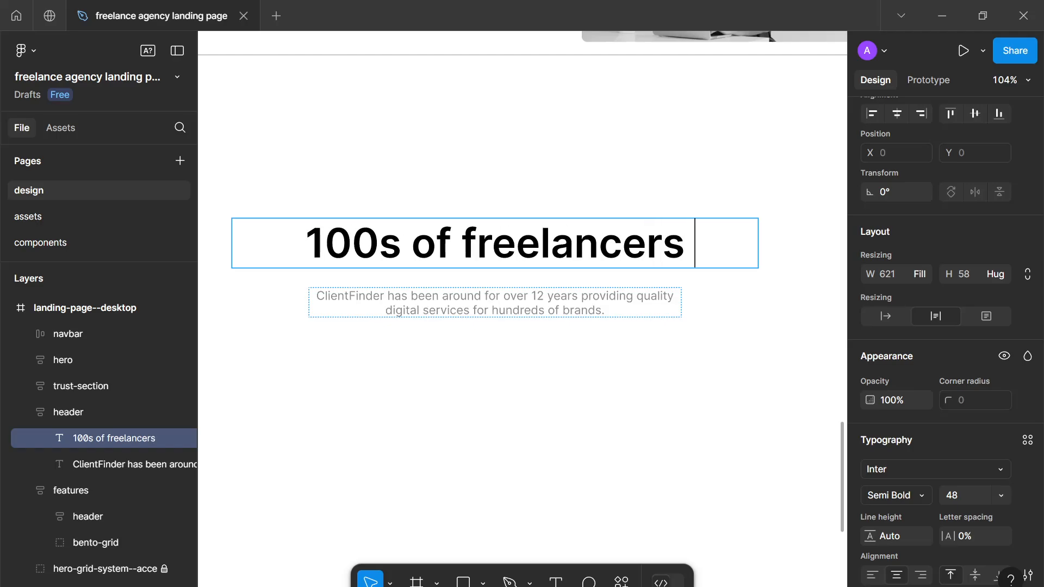
key("ctrl+BackSpace")
type("a")
key("BackSpace")
type("talen")
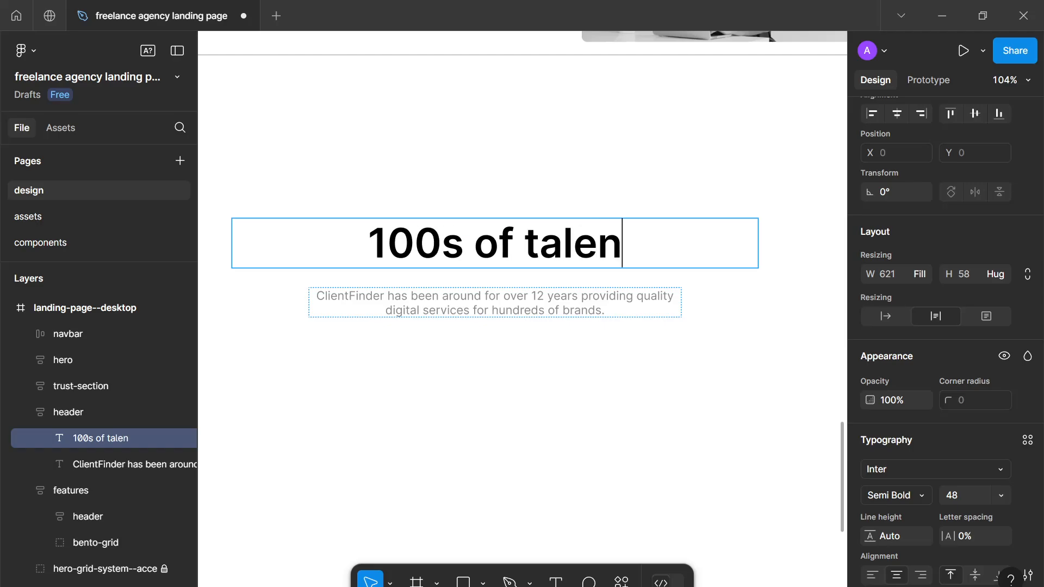
type("ted free")
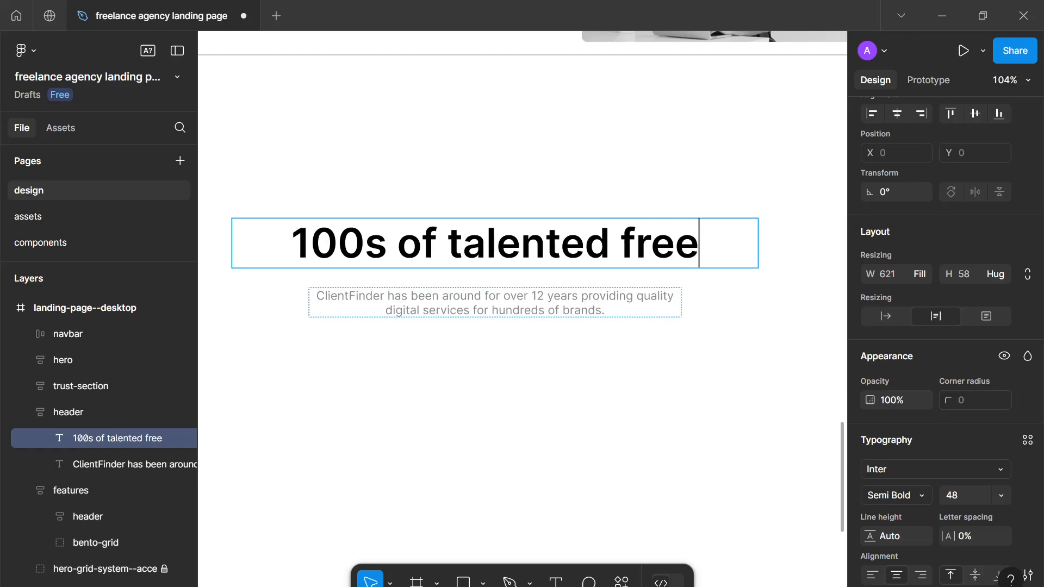
type("lancers wa")
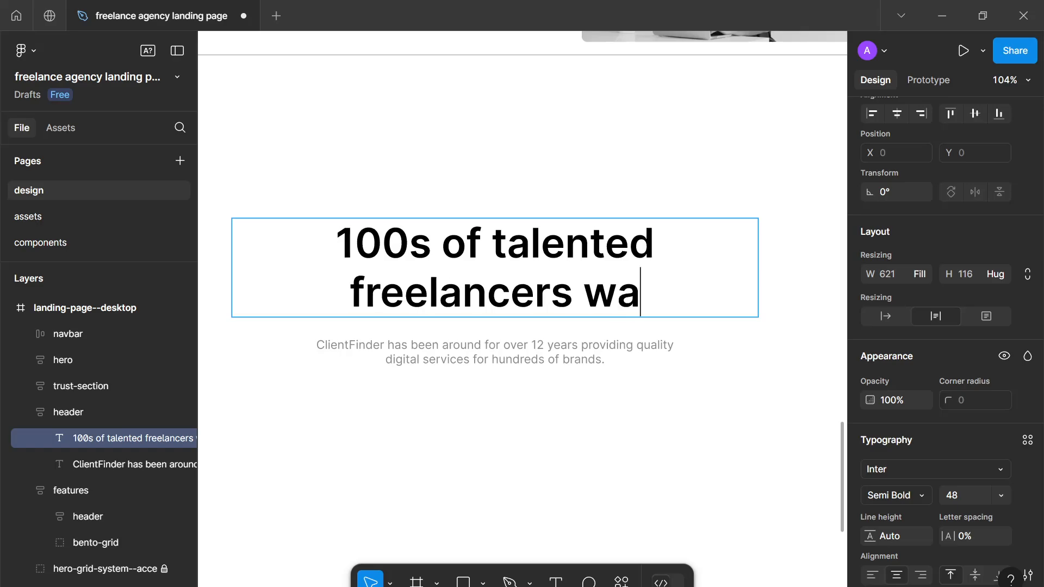
type("iting")
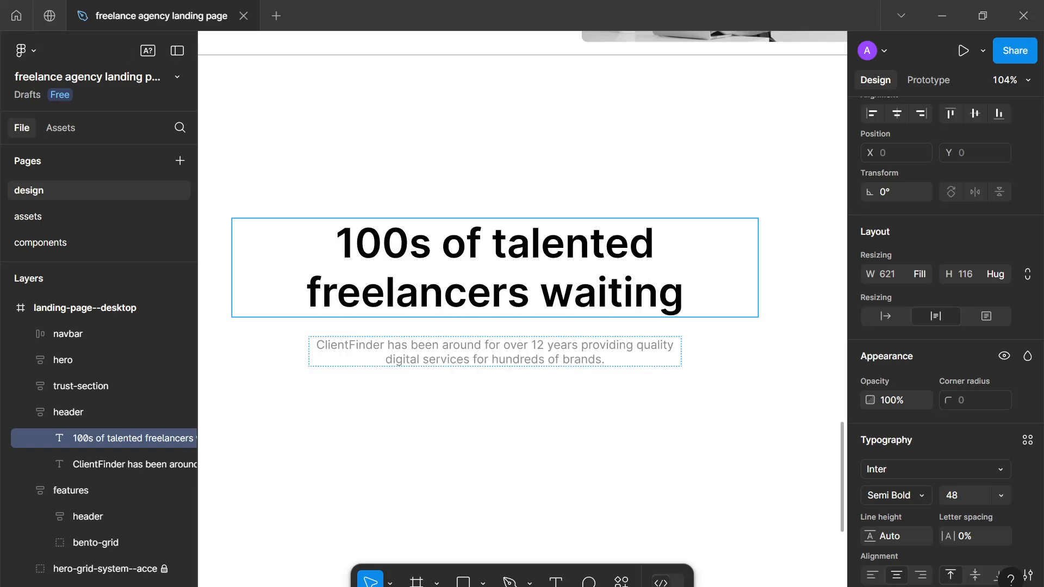
Step: Replace the duplicated header's description with "You can find any service you are looking for provided by professional talent."
left_click(502, 345)
key("ctrl+a")
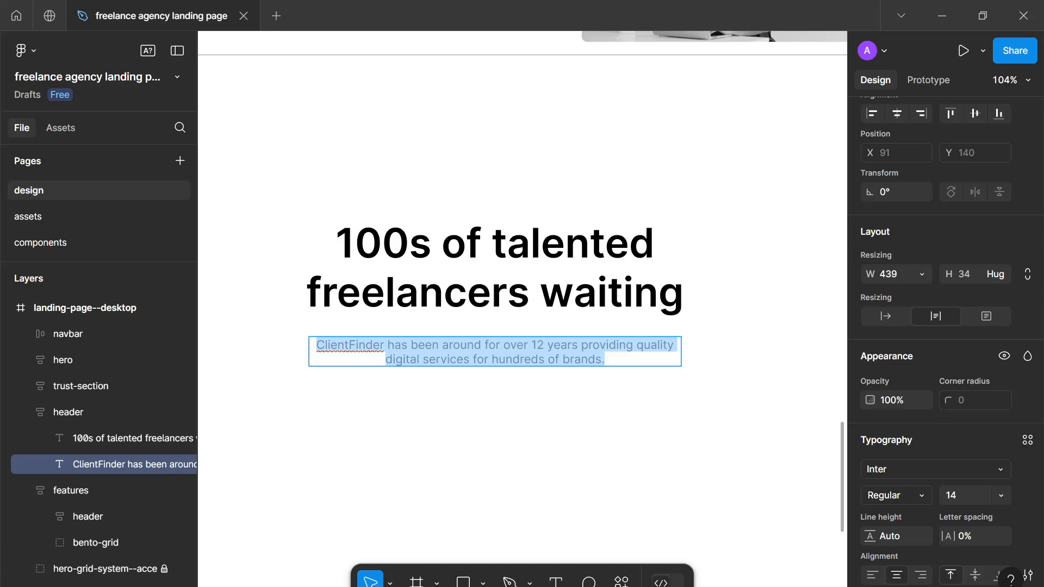
type("You c")
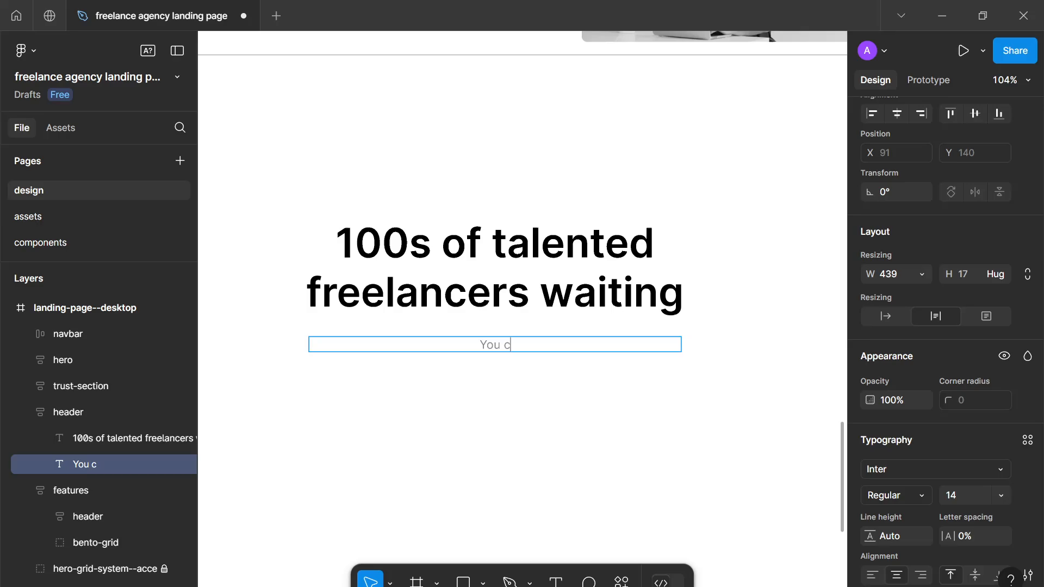
type("an find a")
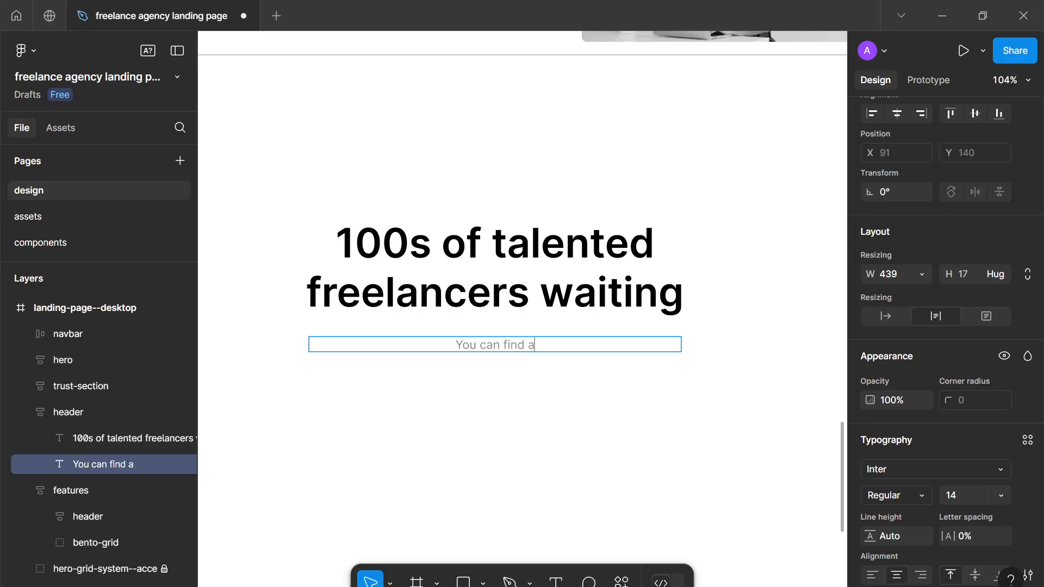
type("ny service ")
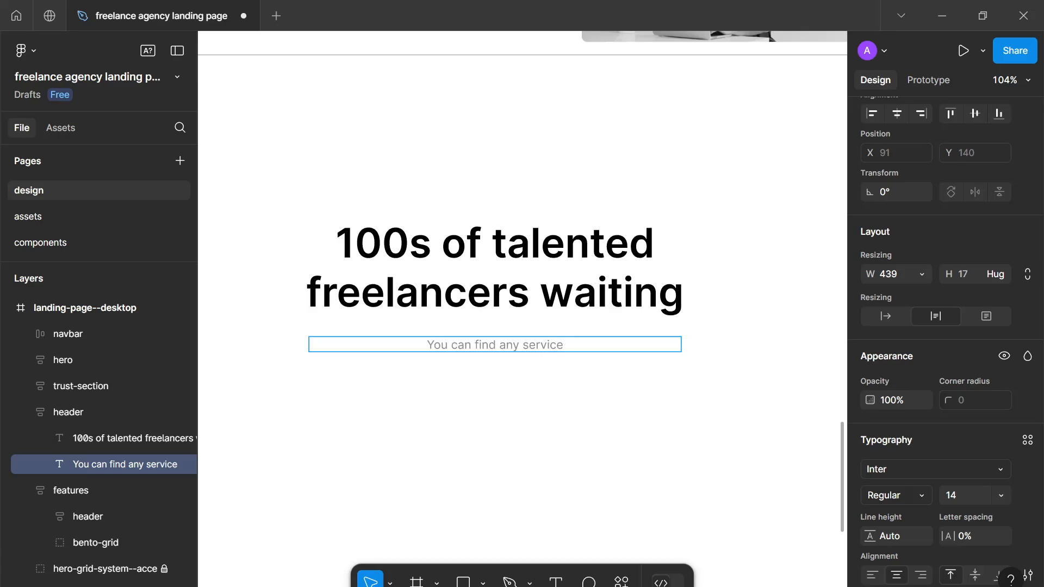
type("you are loo")
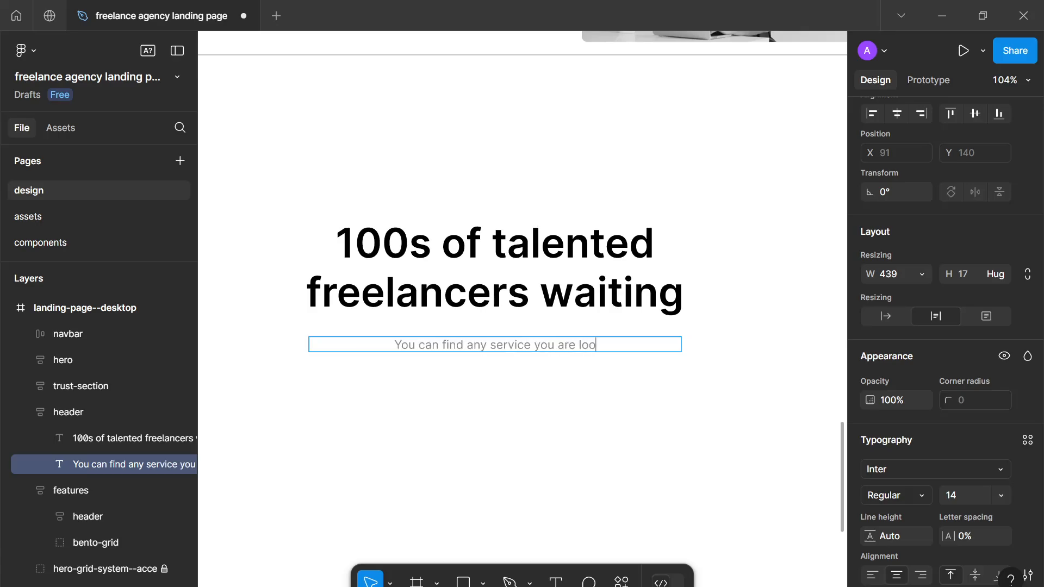
type("king for")
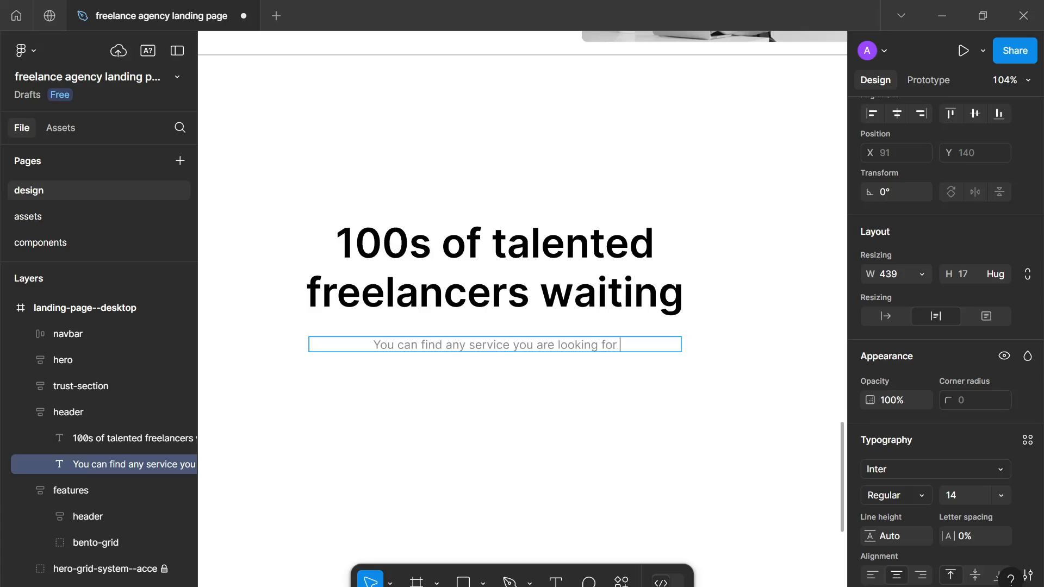
type(" provided")
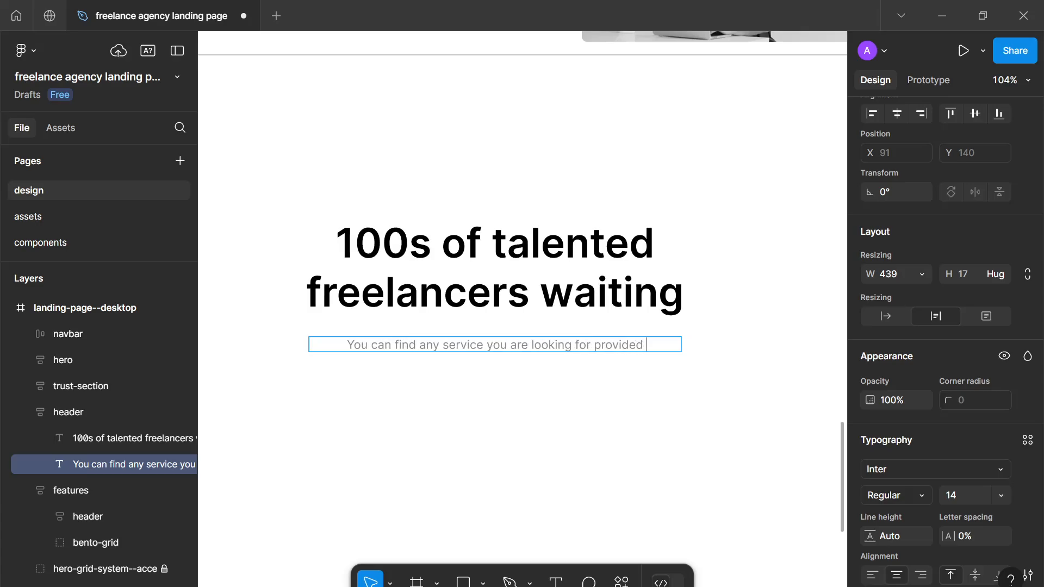
type(" by profes")
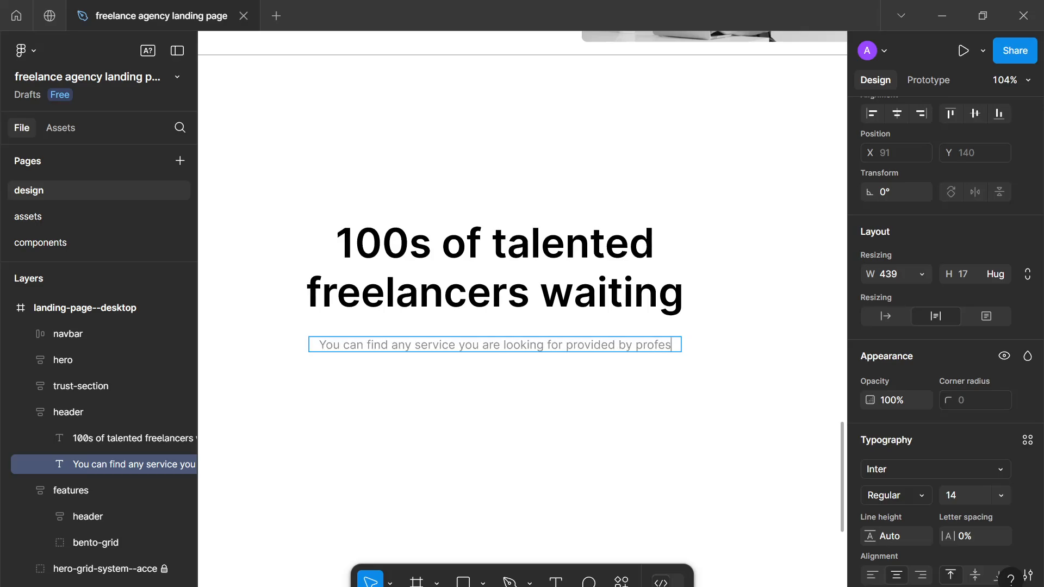
type("sional talent.")
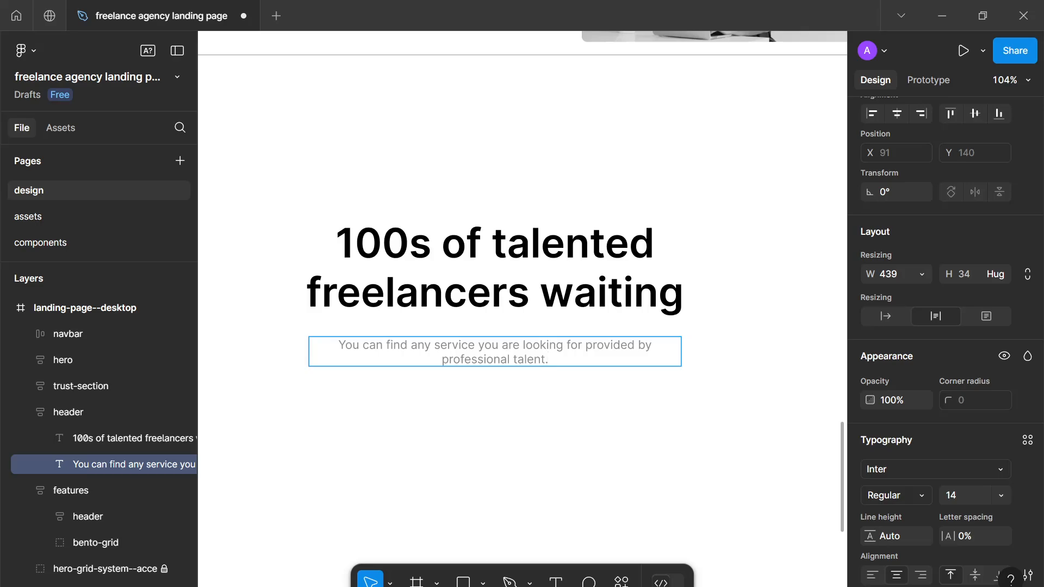
key("Escape")
left_click(571, 420)
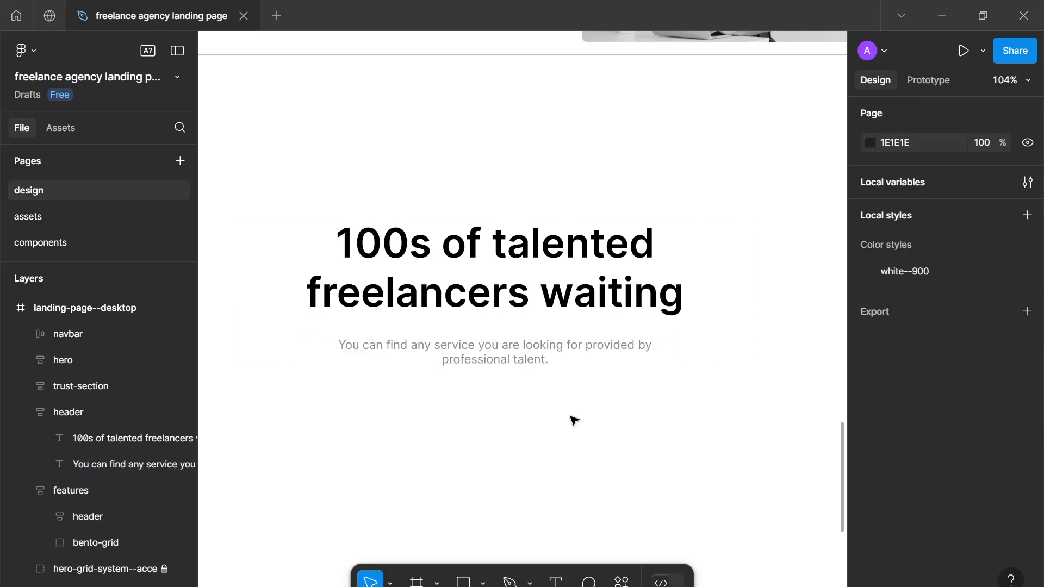
Step: Review the new header's placement below the bento grid, and the trust section and hero freelancer cards further up the page
scroll(571, 420, "down", 1)
scroll(573, 420, "down", 5, "ctrl")
scroll(573, 421, "up", 1)
left_click_drag(573, 421, 575, 299)
scroll(576, 331, "down", 2)
scroll(598, 308, "down", 2)
scroll(580, 299, "up", 1)
scroll(585, 302, "up", 1)
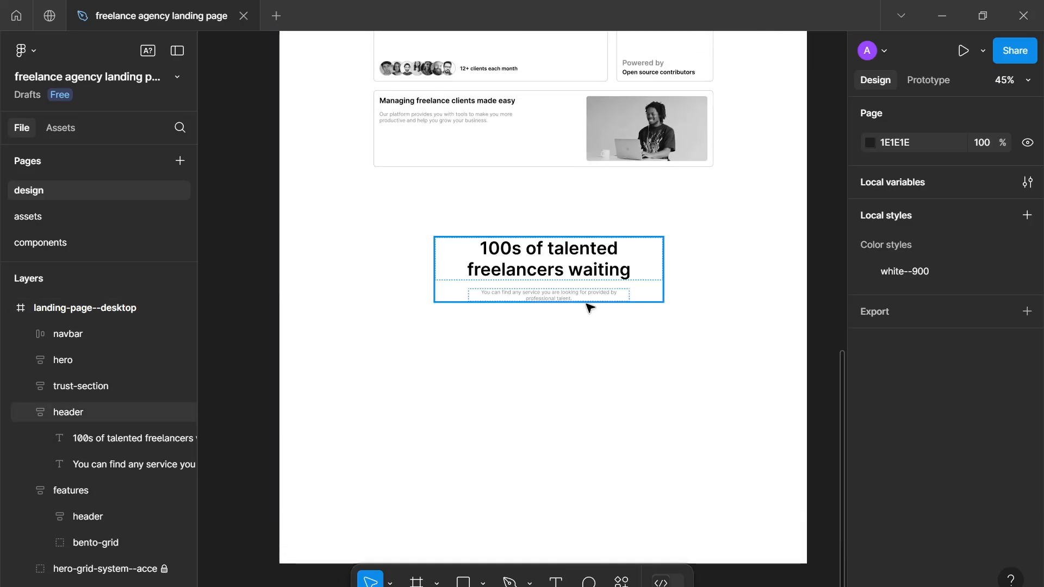
scroll(589, 301, "up", 2)
scroll(598, 309, "up", 10)
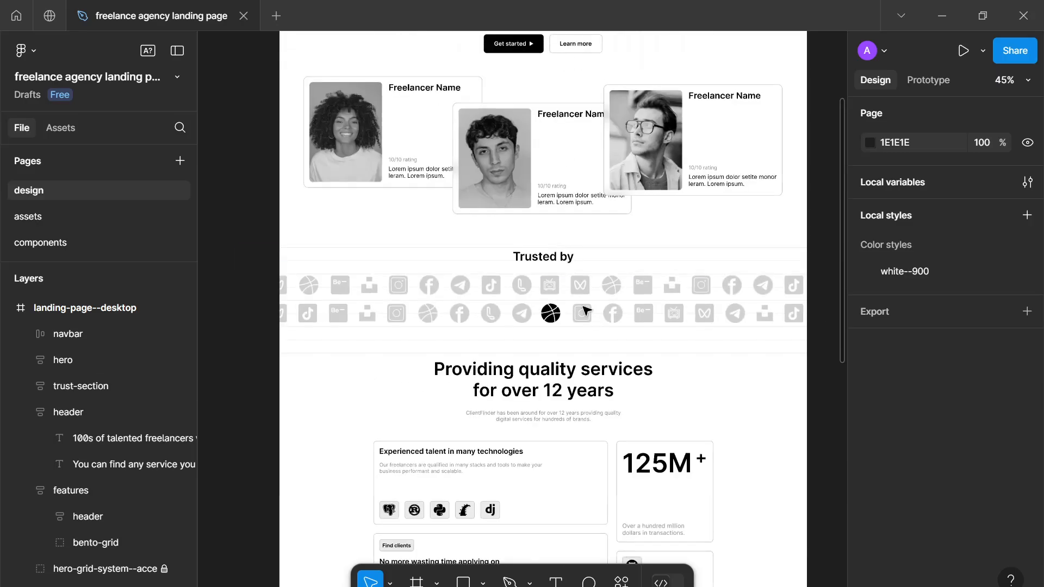
Step: Move the "100s of talented freelancers waiting" header up closer to the bento grid, horizontally centred, at about X 410, Y 2384
scroll(609, 380, "down", 5)
scroll(621, 412, "up", 2)
scroll(621, 412, "down", 3)
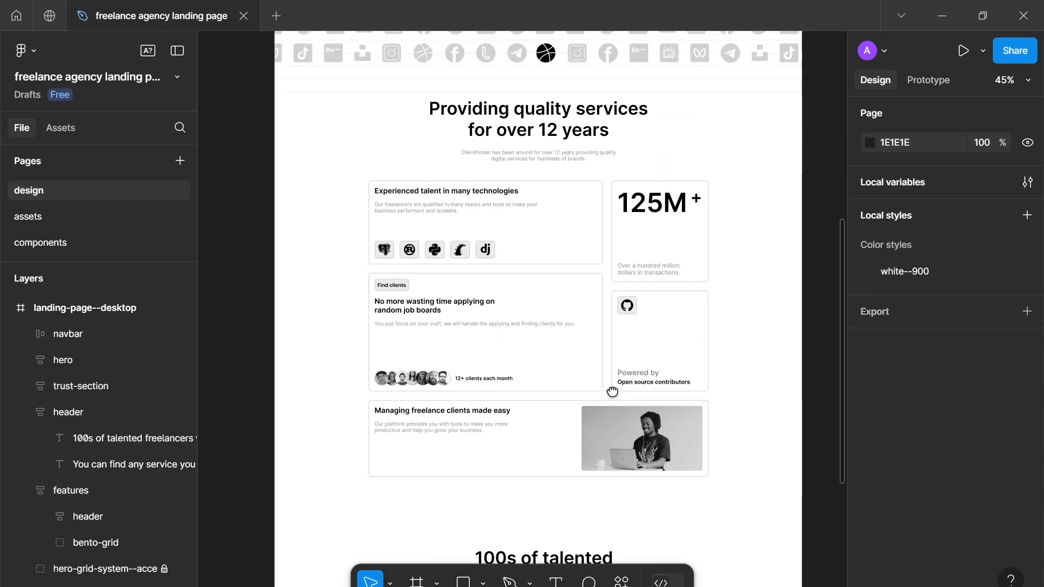
scroll(620, 361, "down", 3)
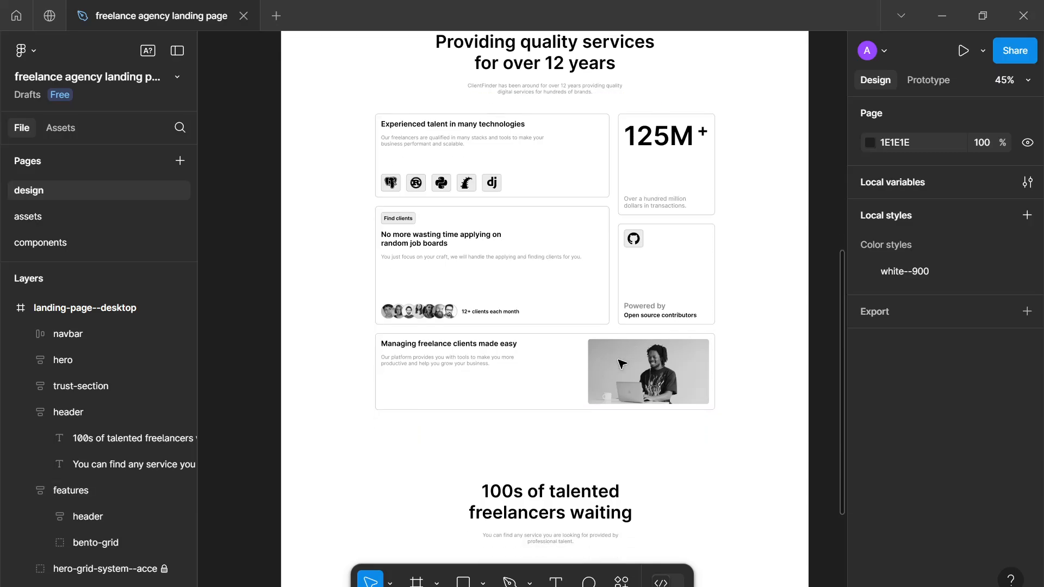
scroll(621, 364, "down", 6)
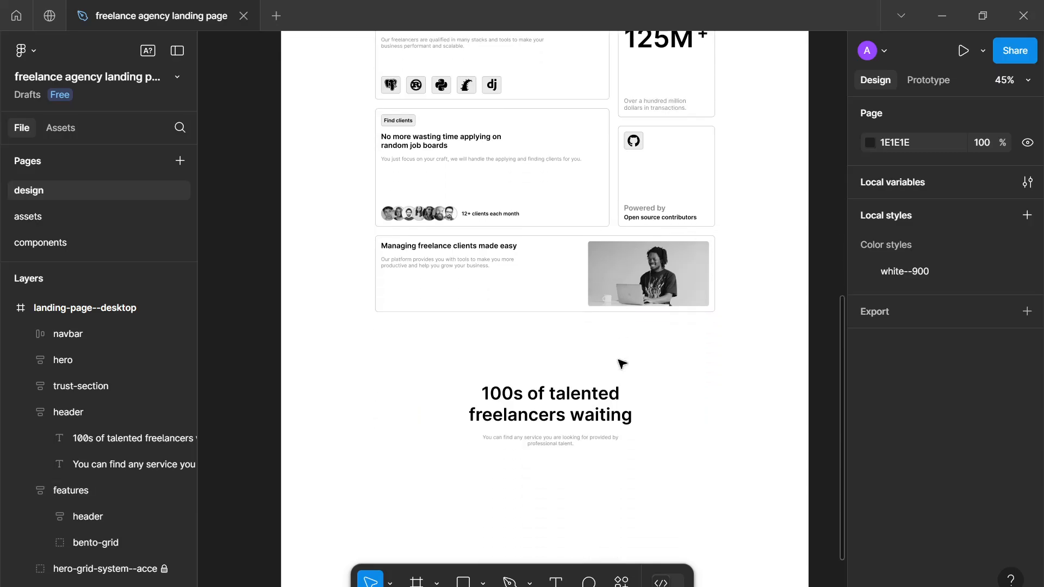
scroll(621, 363, "down", 6)
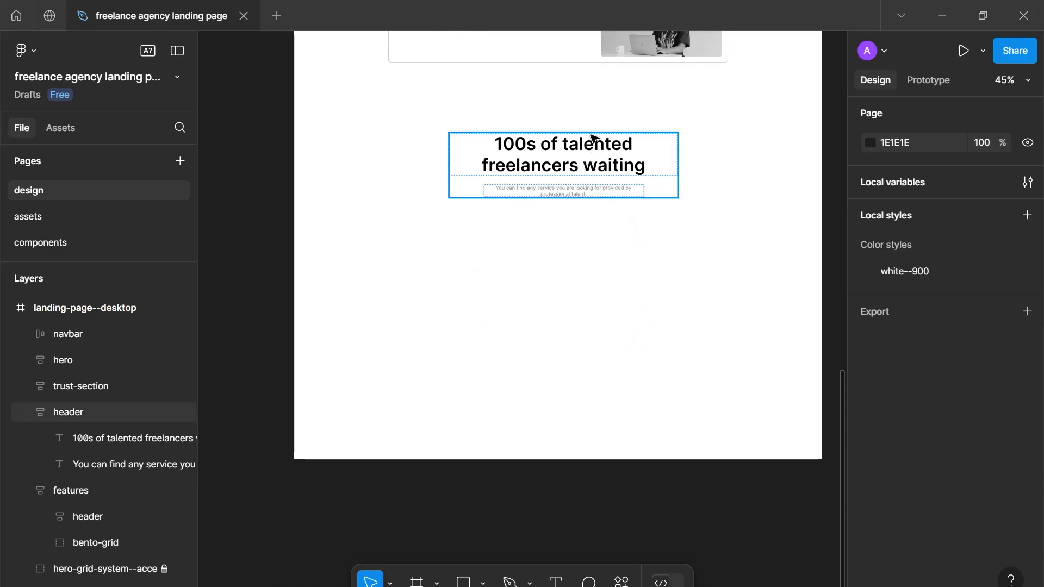
left_click_drag(595, 138, 599, 144)
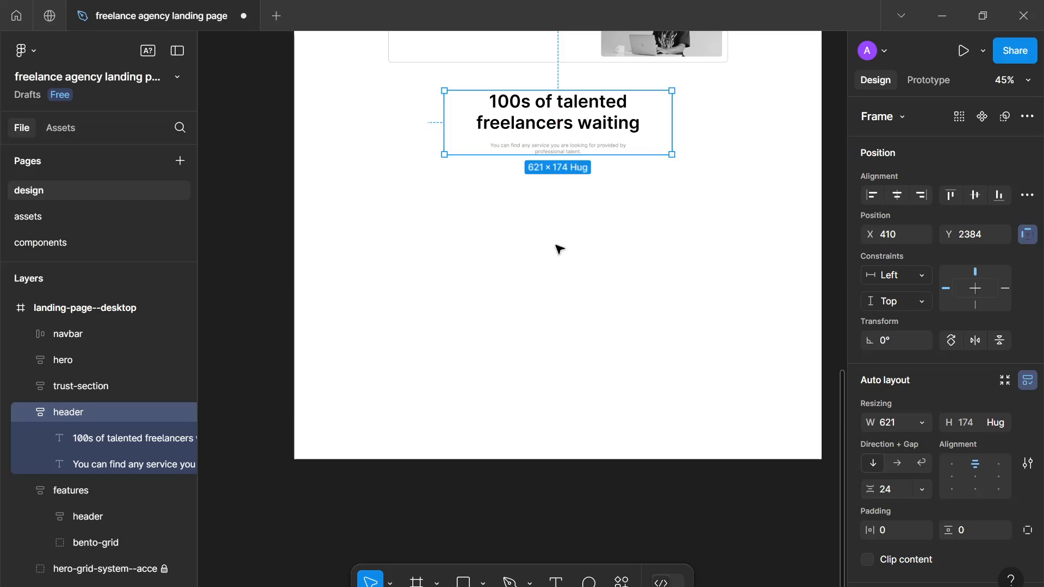
Step: Extend the bottom of the landing-page--desktop frame to a height of about 3598
scroll(560, 248, "up", 3)
scroll(560, 247, "down", 5)
scroll(560, 247, "up", 15)
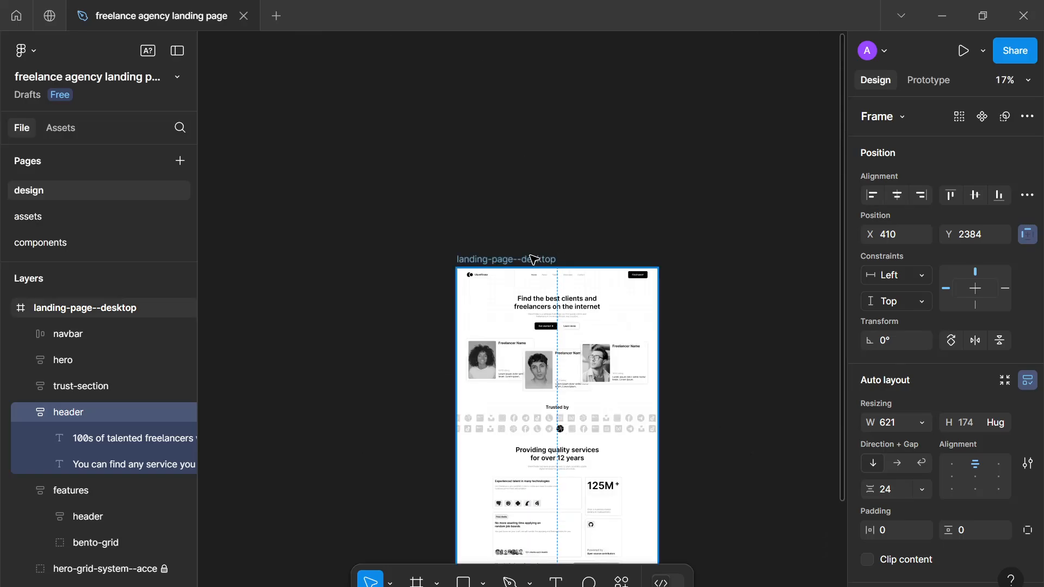
left_click(533, 260)
scroll(538, 319, "down", 8)
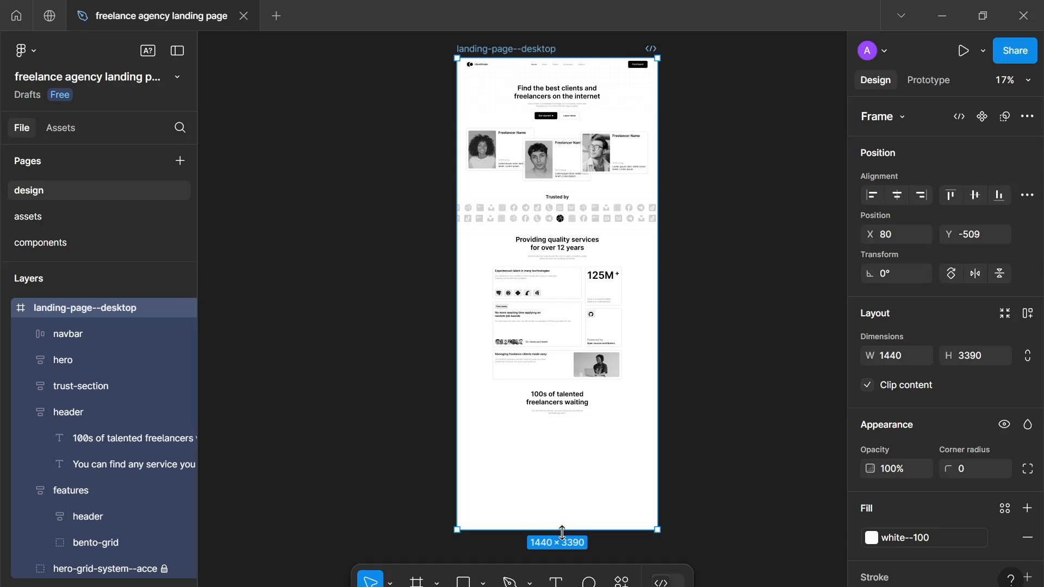
left_click_drag(563, 532, 566, 553)
scroll(544, 448, "down", 3)
scroll(545, 368, "up", 3)
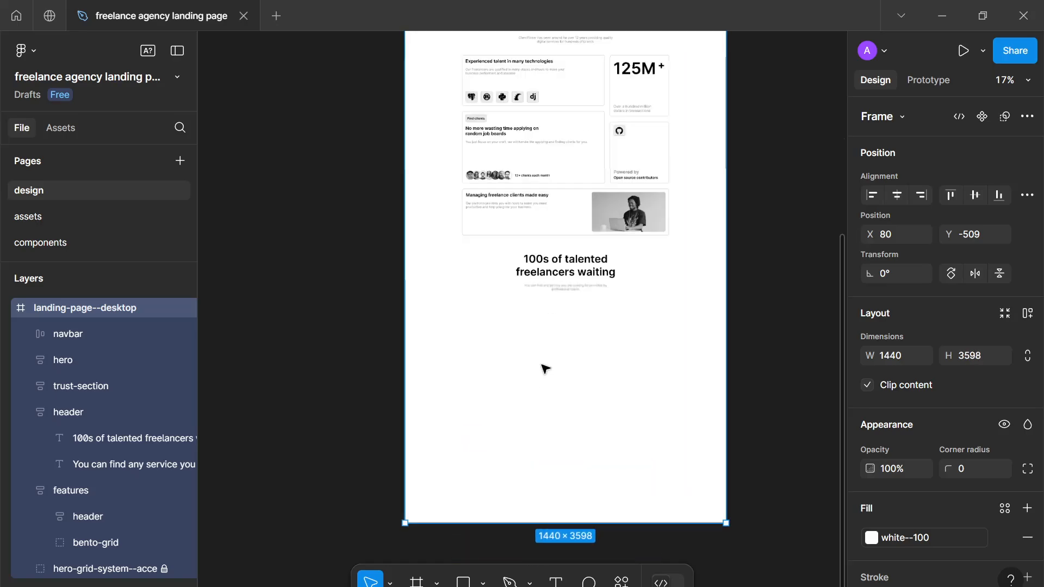
scroll(546, 369, "up", 3)
left_click_drag(532, 356, 491, 323)
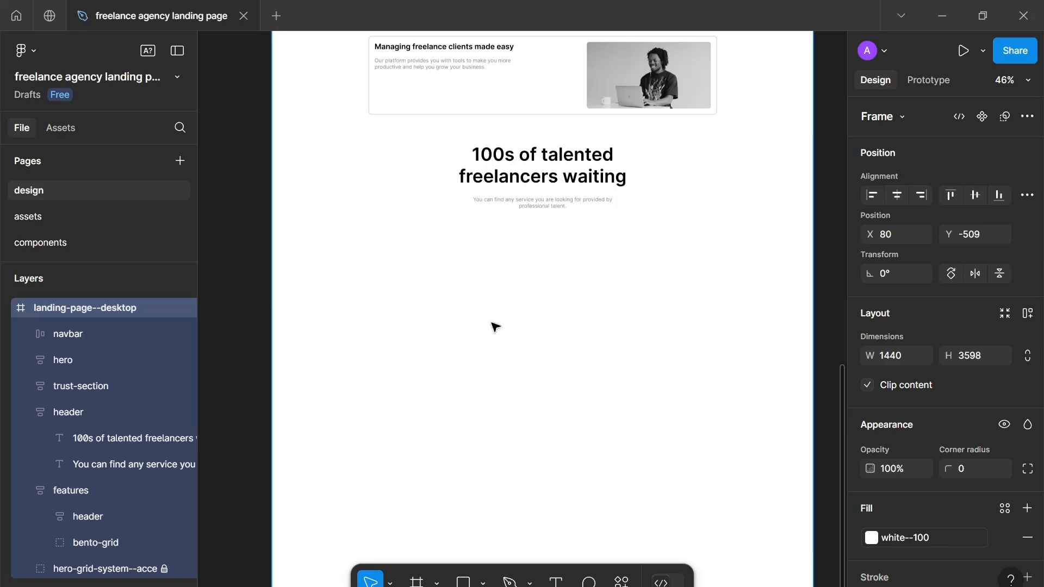
left_click(495, 326)
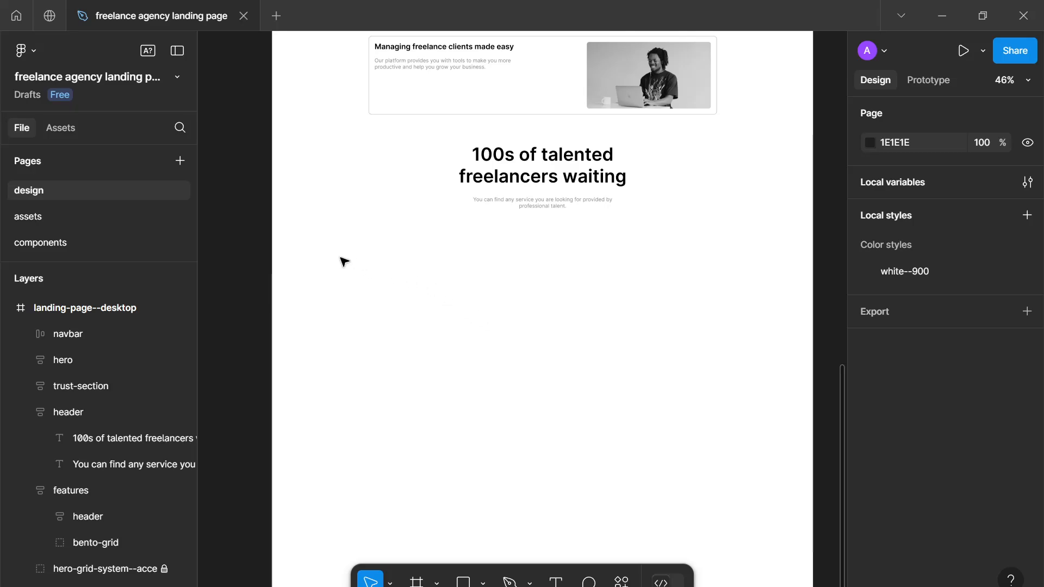
left_click_drag(339, 252, 554, 553)
left_click_drag(524, 259, 735, 541)
scroll(735, 541, "down", 2)
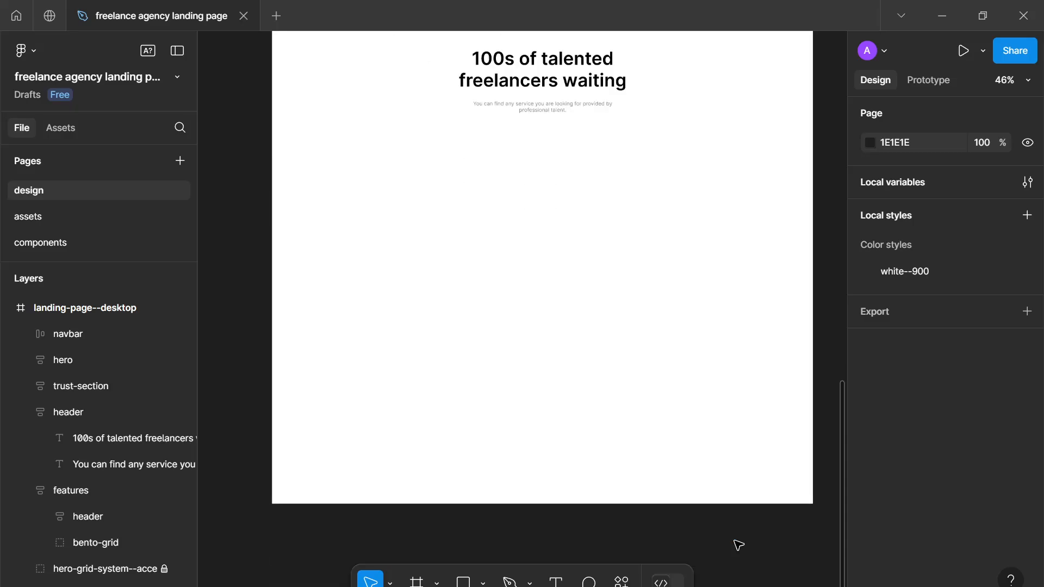
scroll(717, 521, "up", 1)
scroll(463, 250, "up", 1)
left_click_drag(465, 251, 436, 266)
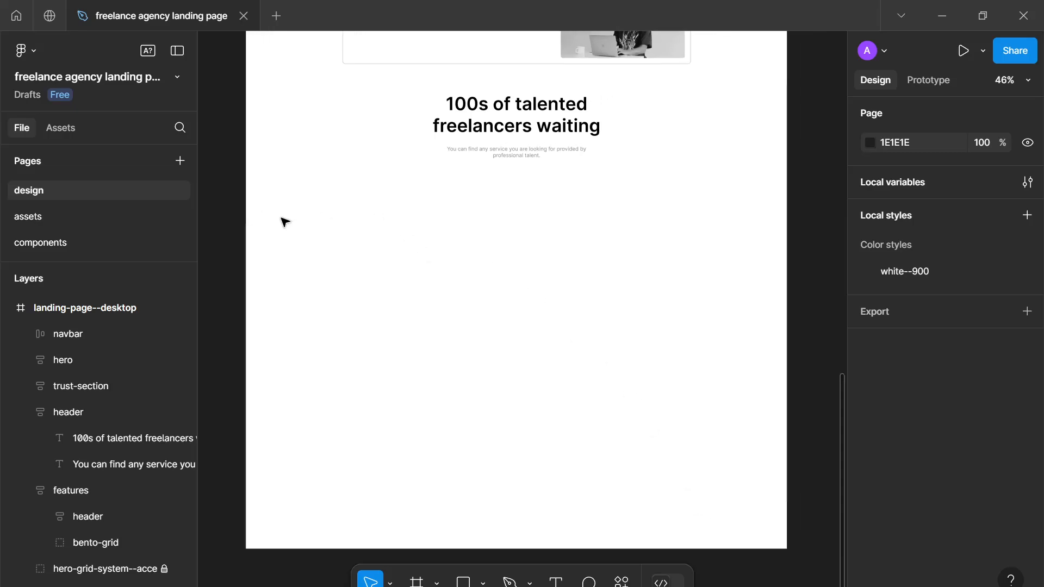
left_click_drag(282, 219, 458, 279)
left_click_drag(512, 226, 647, 280)
left_click_drag(537, 278, 670, 326)
left_click_drag(518, 334, 680, 383)
left_click_drag(320, 244, 435, 283)
left_click_drag(313, 218, 395, 348)
left_click_drag(284, 256, 330, 310)
scroll(329, 310, "down", 1)
scroll(338, 308, "up", 2)
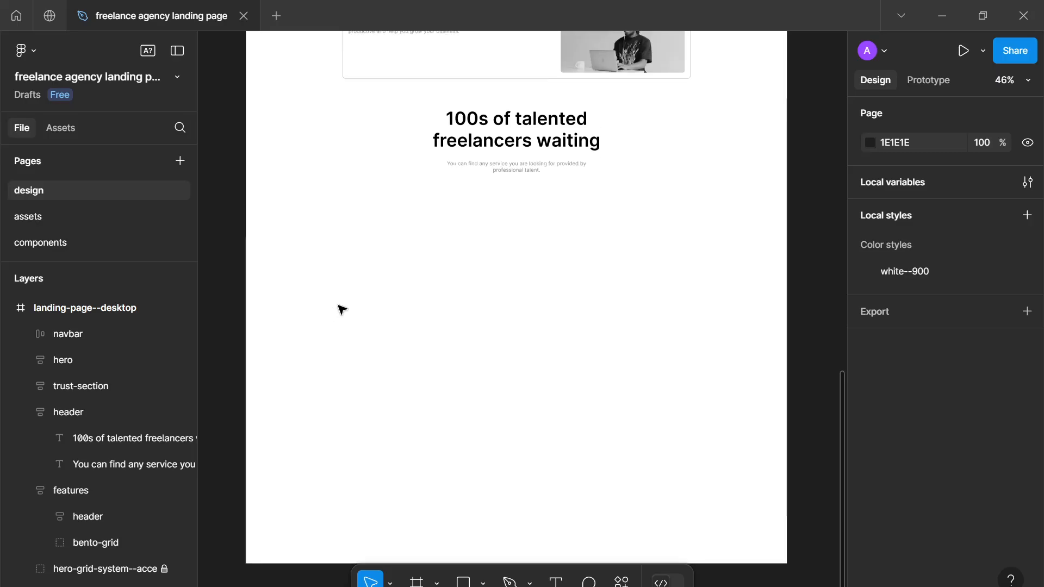
Step: Add a "Web developers" text in the empty space below the new header, at about X 286, Y 2902
left_click_drag(363, 325, 443, 331)
scroll(383, 315, "down", 2)
scroll(432, 315, "up", 2)
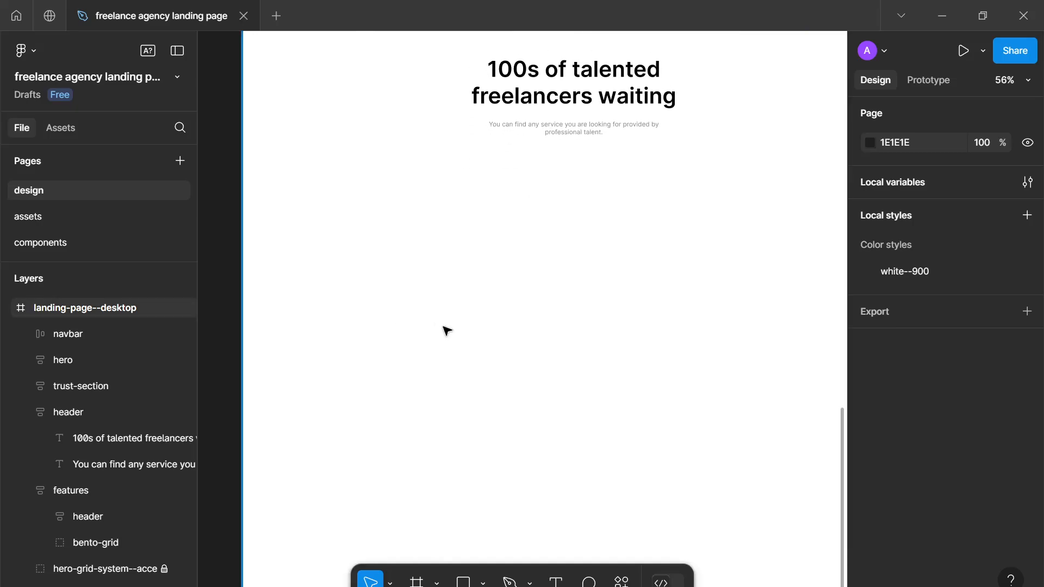
key("t")
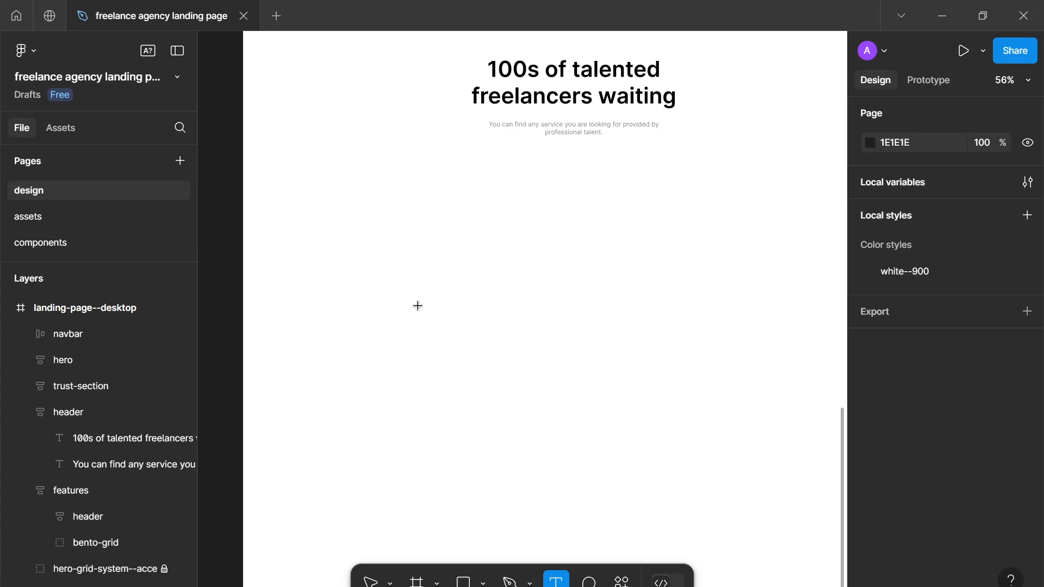
left_click_drag(398, 303, 433, 308)
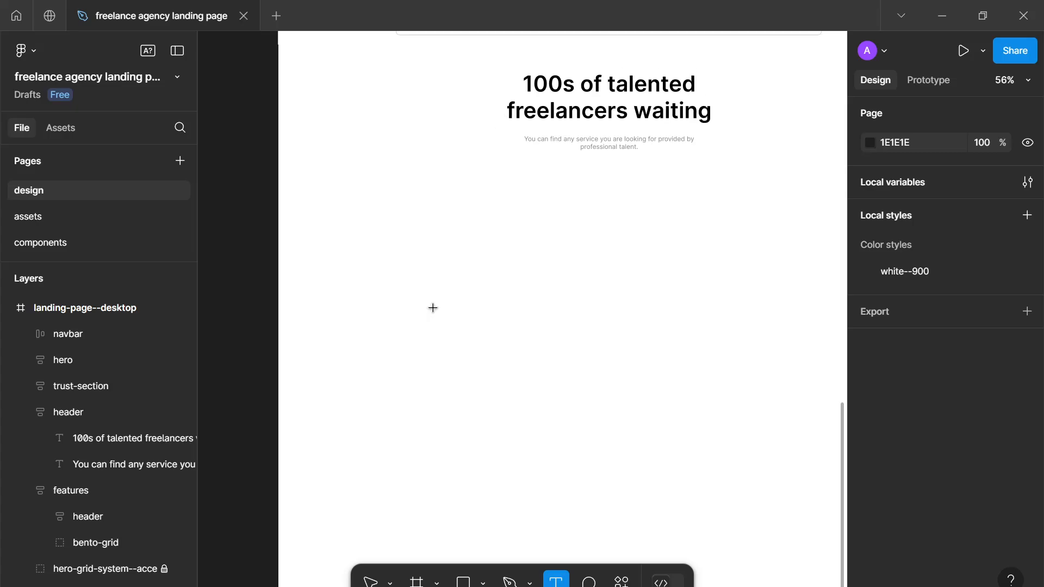
left_click(459, 333)
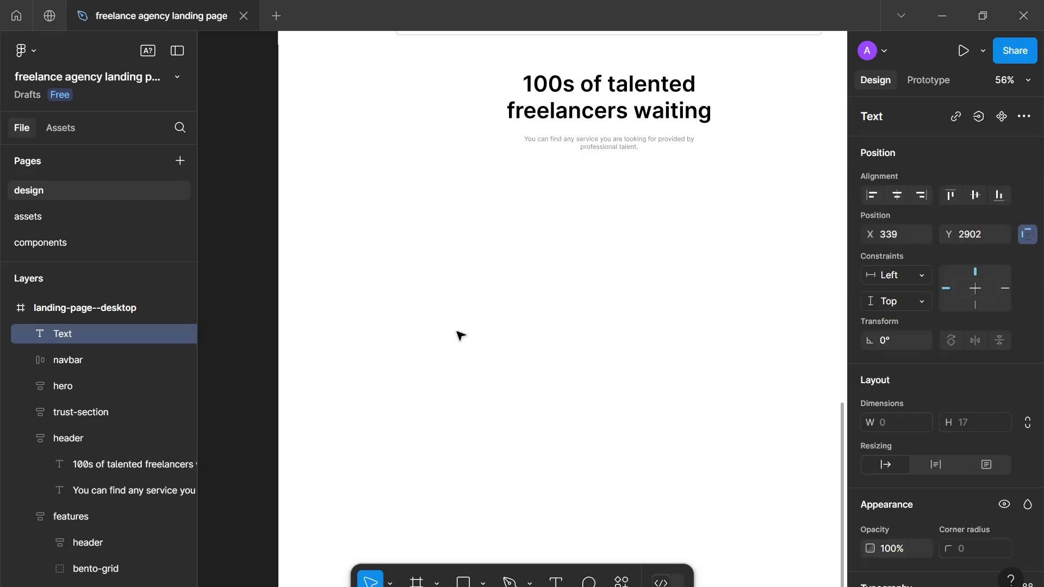
type("Web developers")
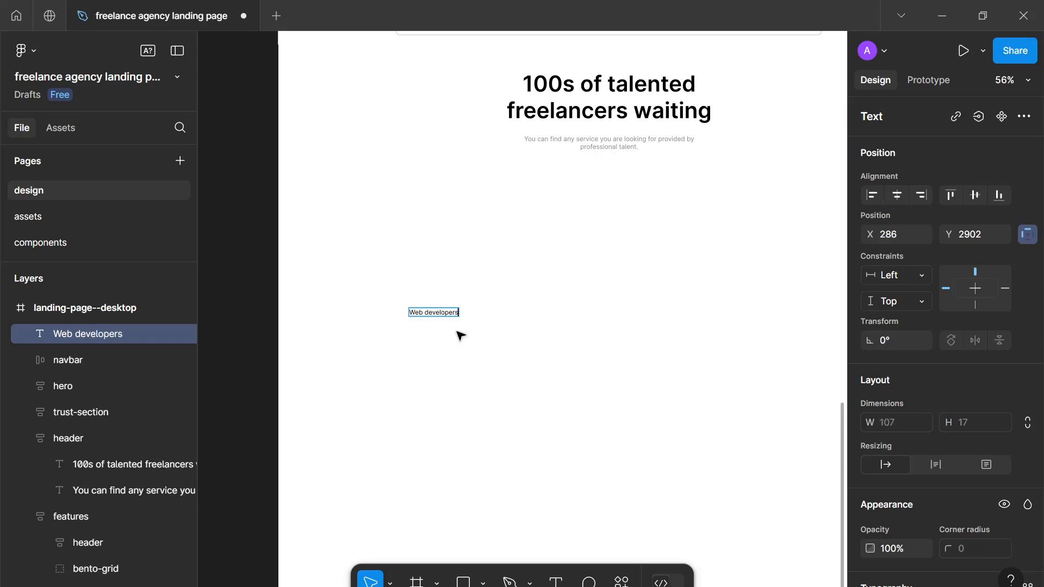
key("Escape")
Step: Set the "Web developers" text to font size 20 and Semi Bold weight
scroll(456, 341, "up", 5)
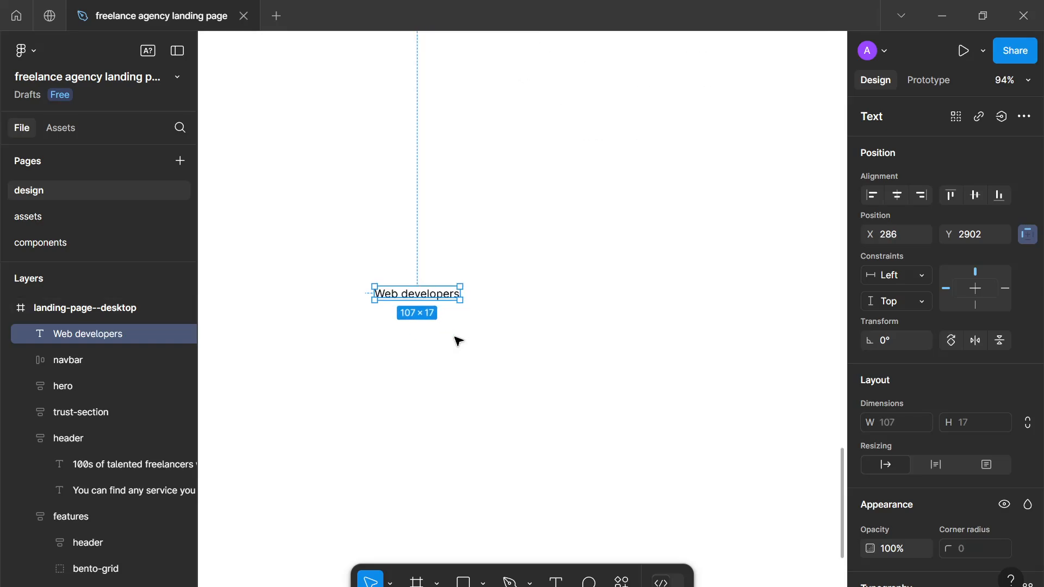
scroll(870, 451, "down", 5)
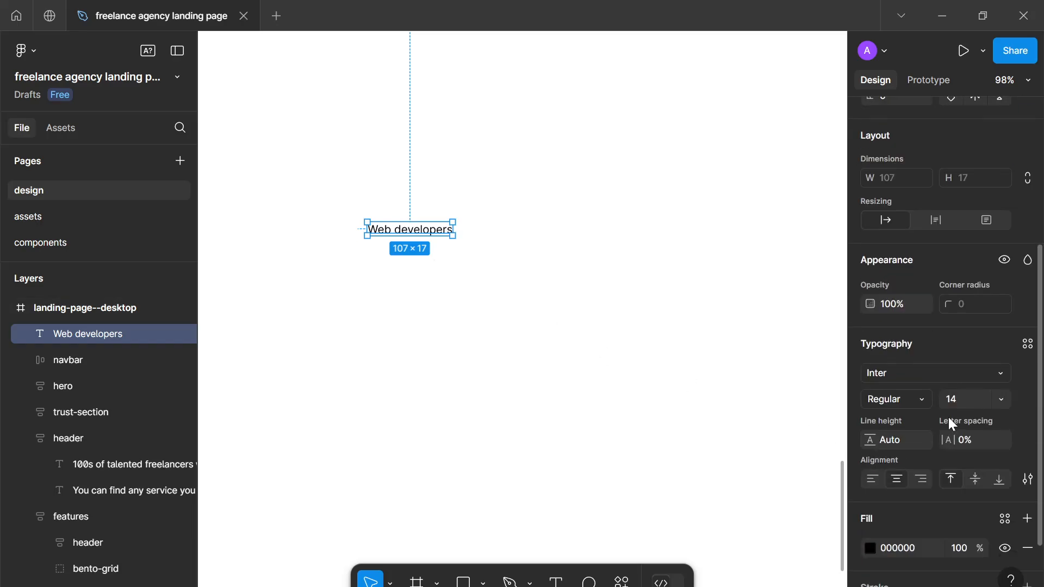
key("Return")
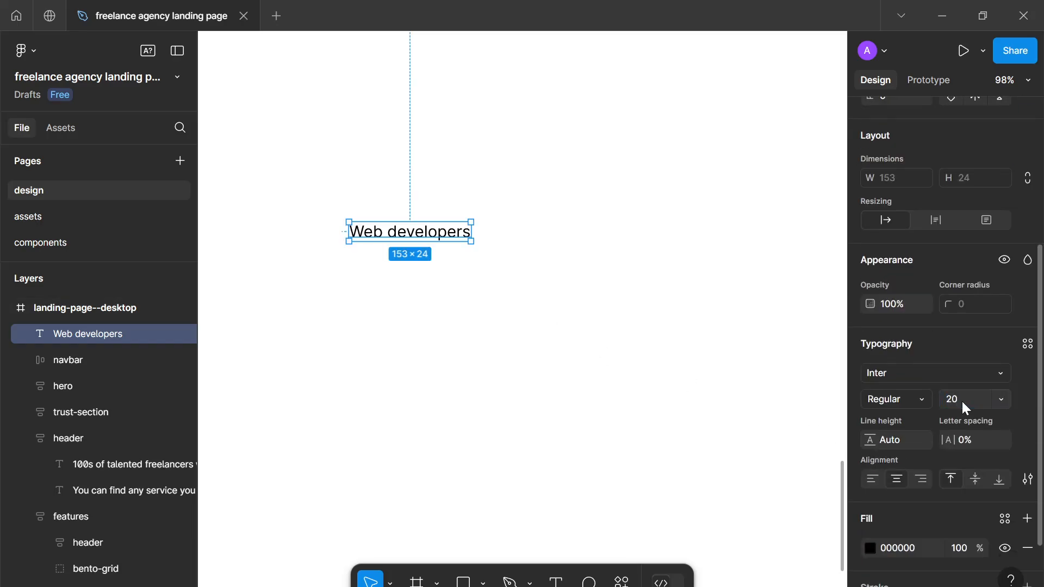
left_click(914, 400)
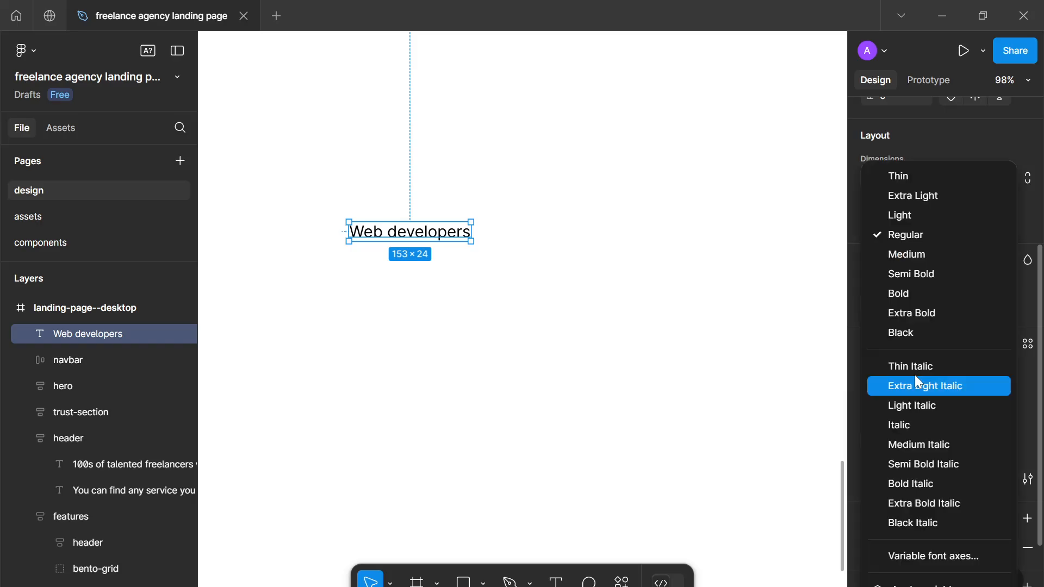
left_click(906, 277)
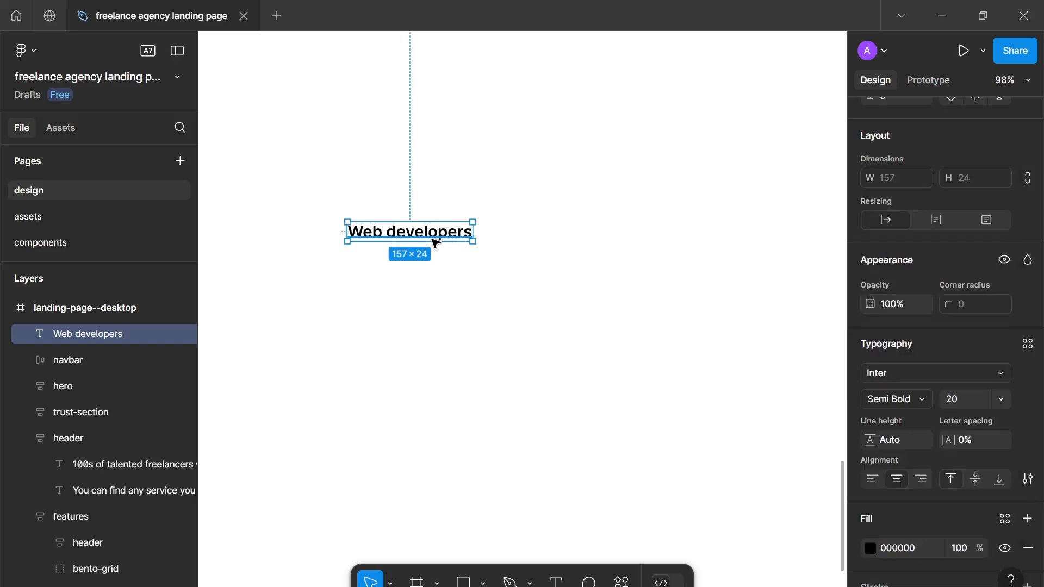
Step: Duplicate the "Web developers" text just below the original and set the copy to size 14, Regular weight
key("ctrl+d")
left_click_drag(435, 243, 440, 289)
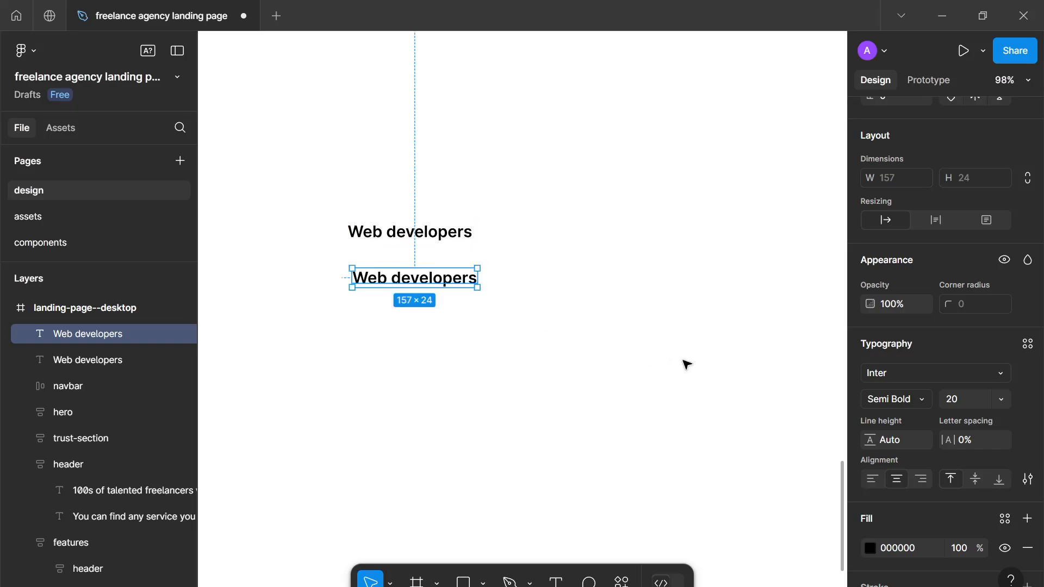
left_click(965, 401)
type("14")
key("Return")
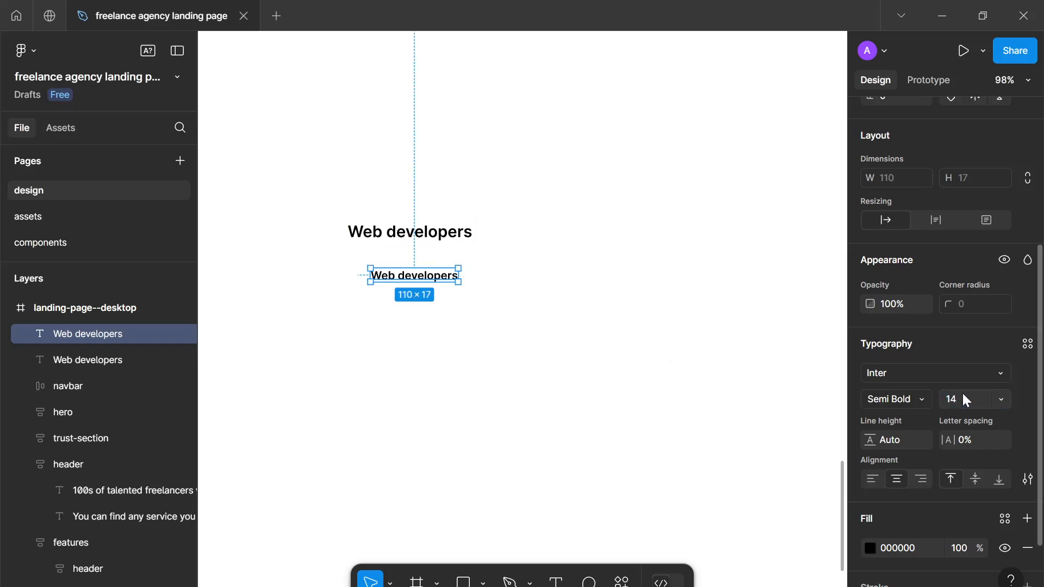
left_click(922, 395)
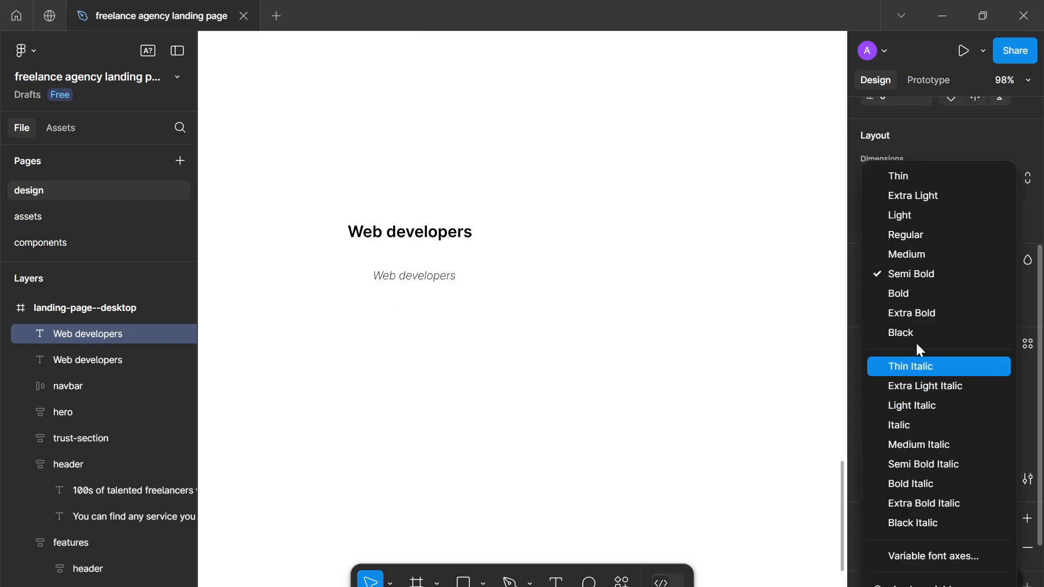
left_click(918, 236)
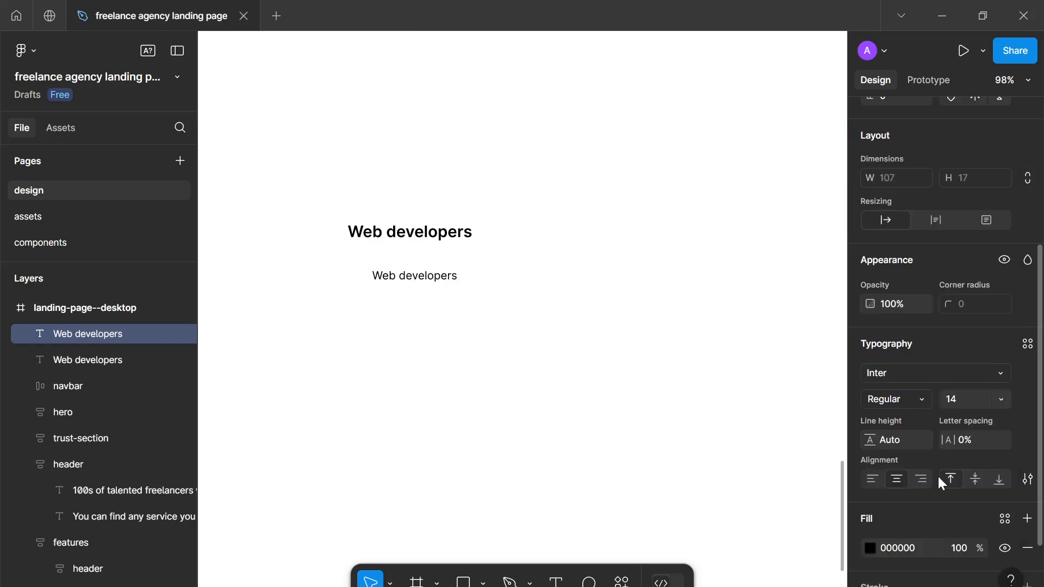
Step: Apply the gray-600 library color as the fill of the smaller "Web developers" text
left_click(1005, 519)
scroll(777, 560, "down", 3)
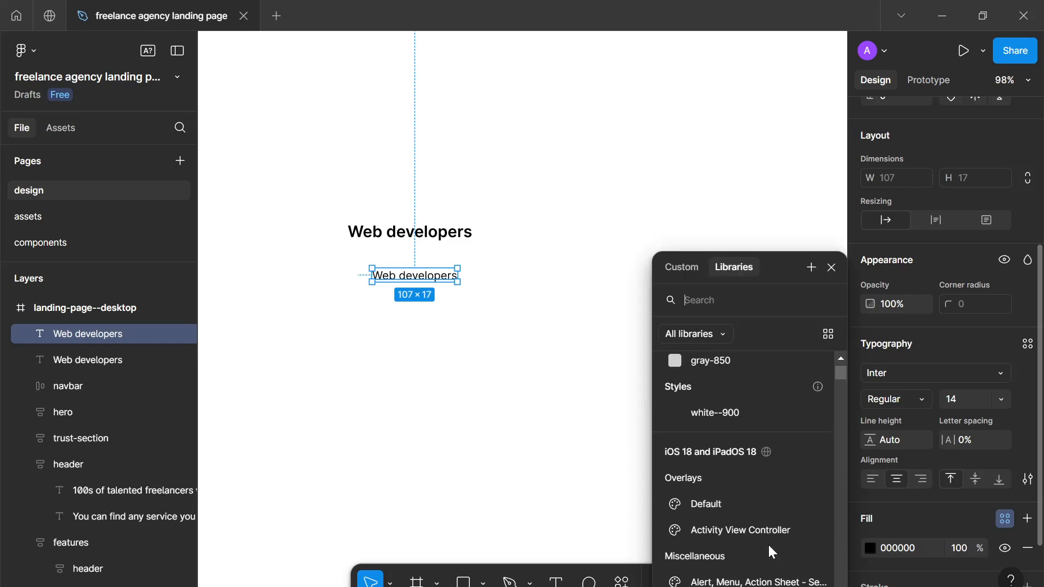
scroll(705, 420, "up", 3)
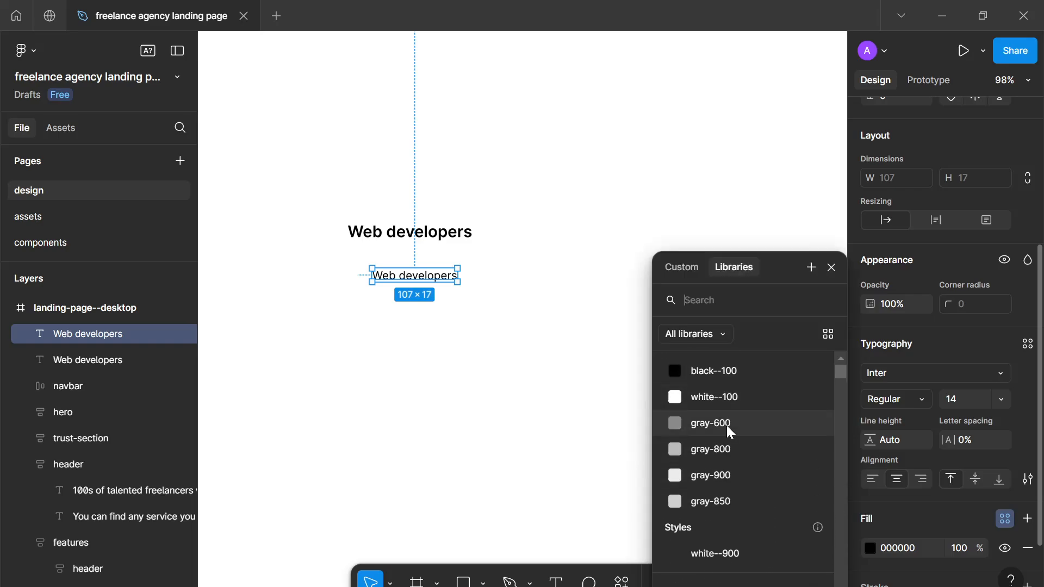
left_click(727, 427)
left_click(468, 332)
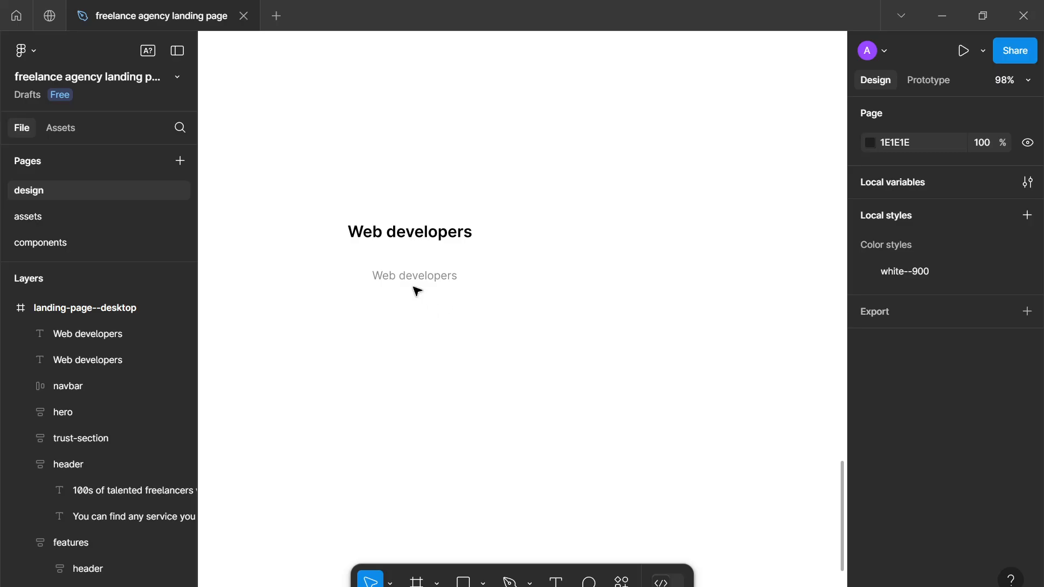
Step: Move the gray text to about X 254, Y 2964 and stack two duplicates beneath it at about Y 3011 and Y 3058
left_click_drag(420, 282, 384, 314)
key("ctrl+d")
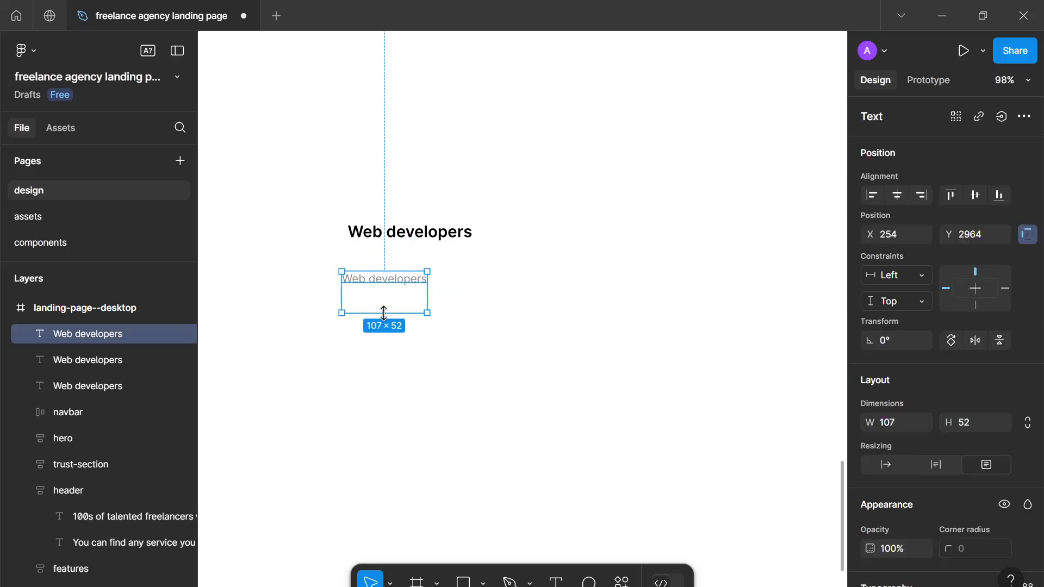
double_click(384, 314)
left_click_drag(384, 319, 380, 318)
key("ctrl+d")
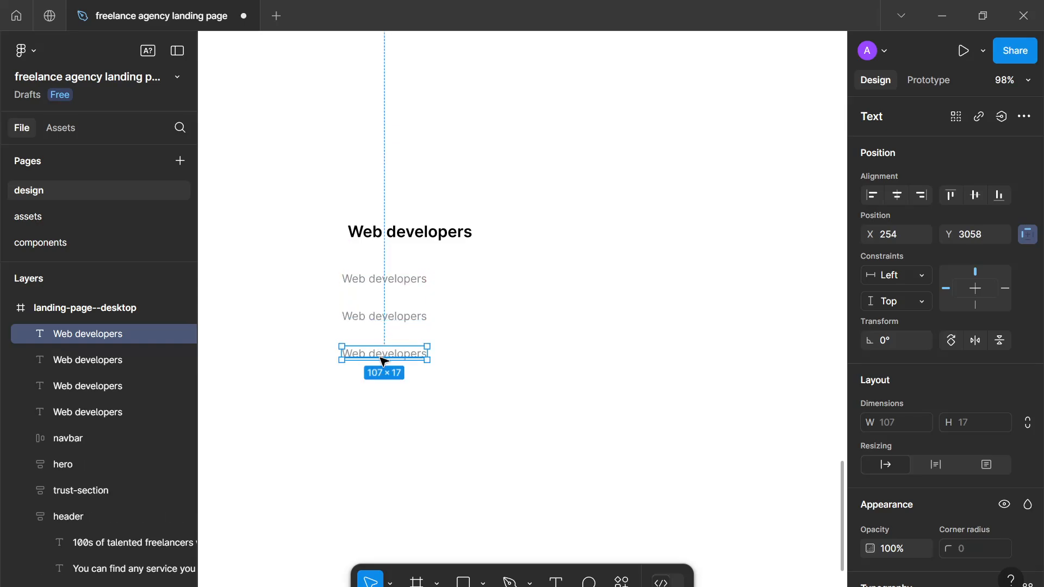
Step: Replace the uppermost gray "Web developers" text with "150+ freelancers"
double_click(384, 317)
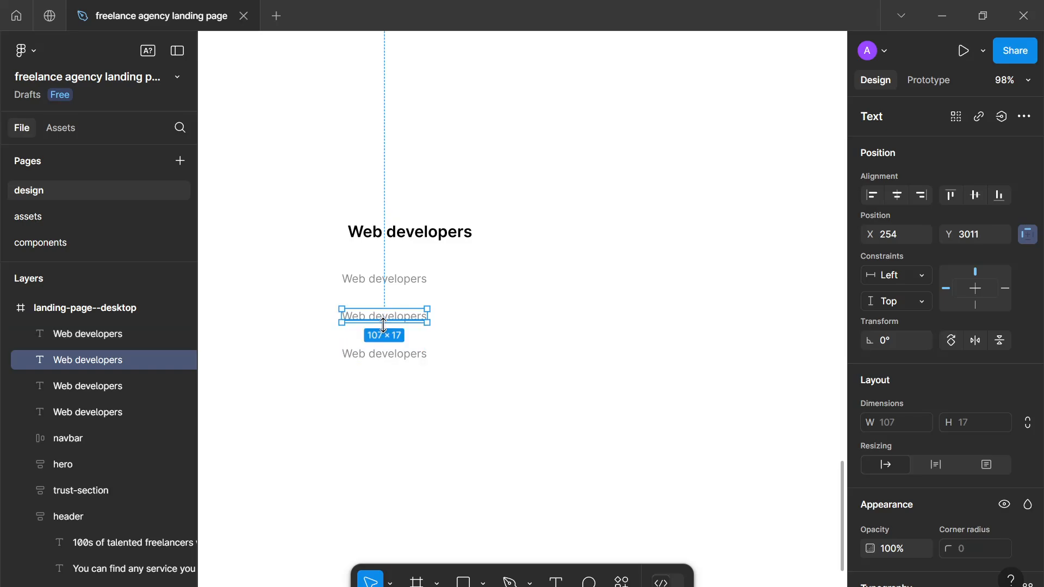
left_click(385, 280)
type("1")
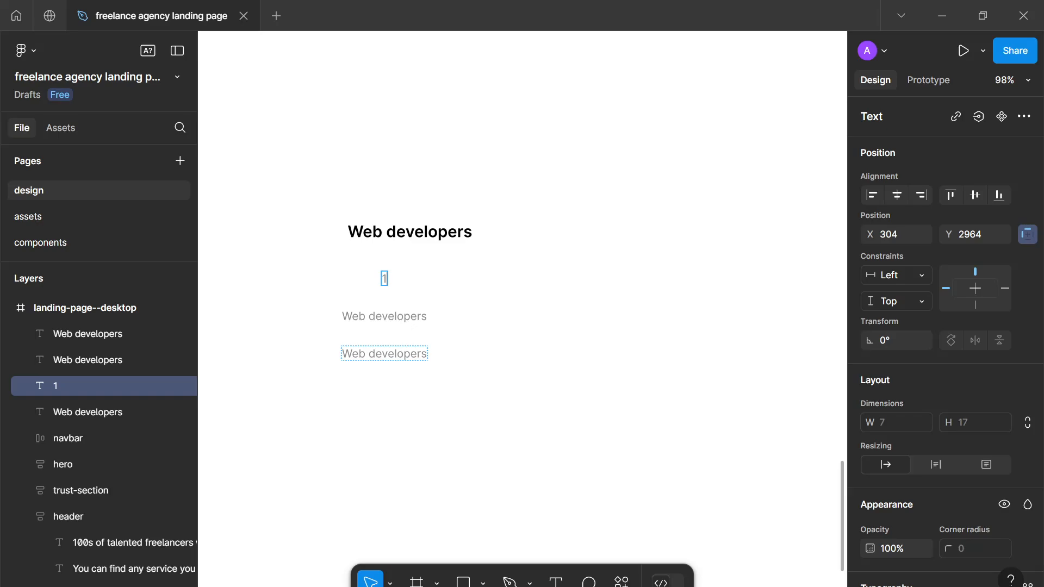
type("50+")
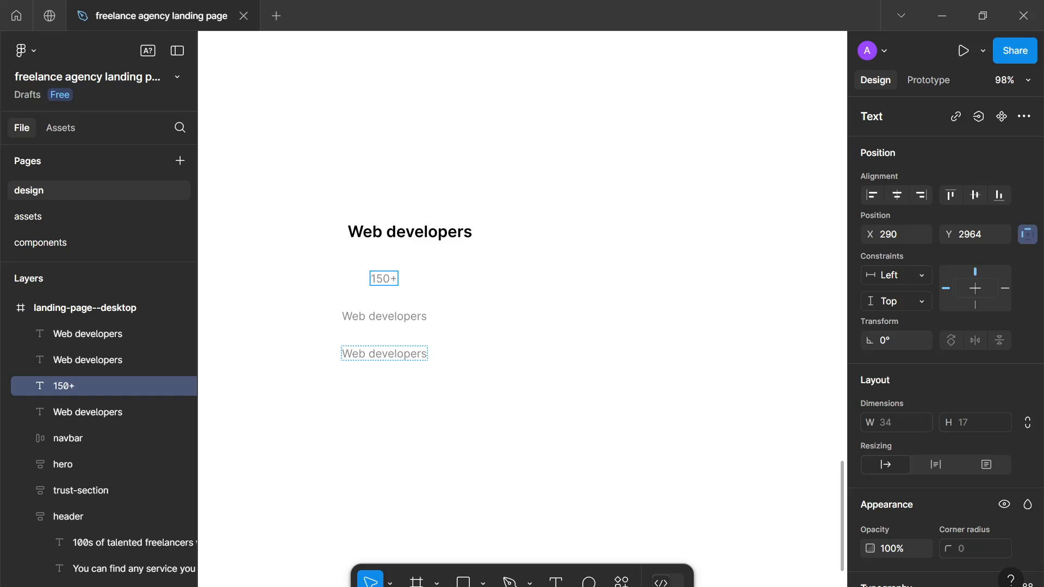
type(" freelancers")
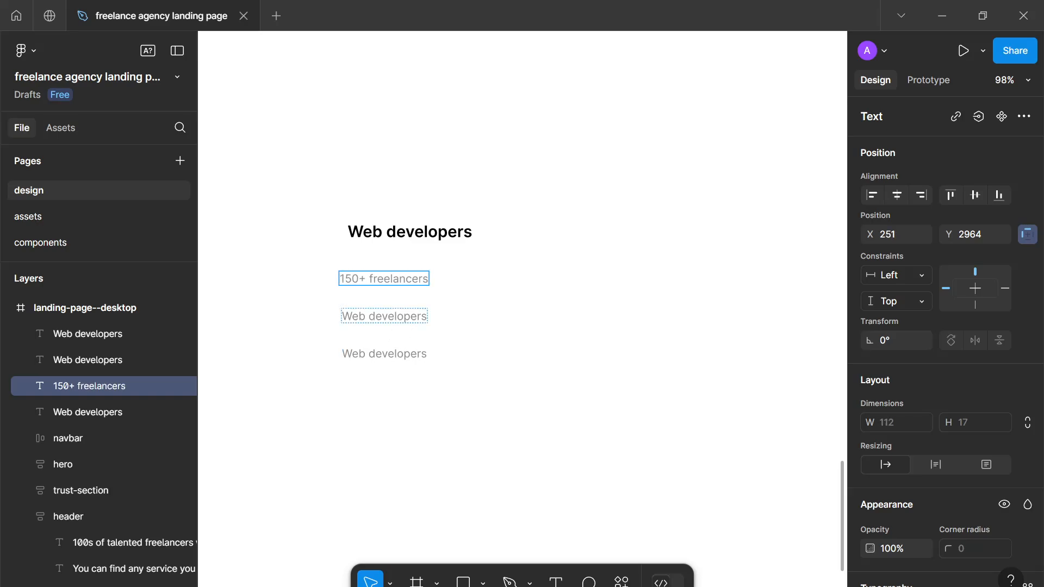
Step: Delete the lowest gray "Web developers" duplicate
left_click(383, 317)
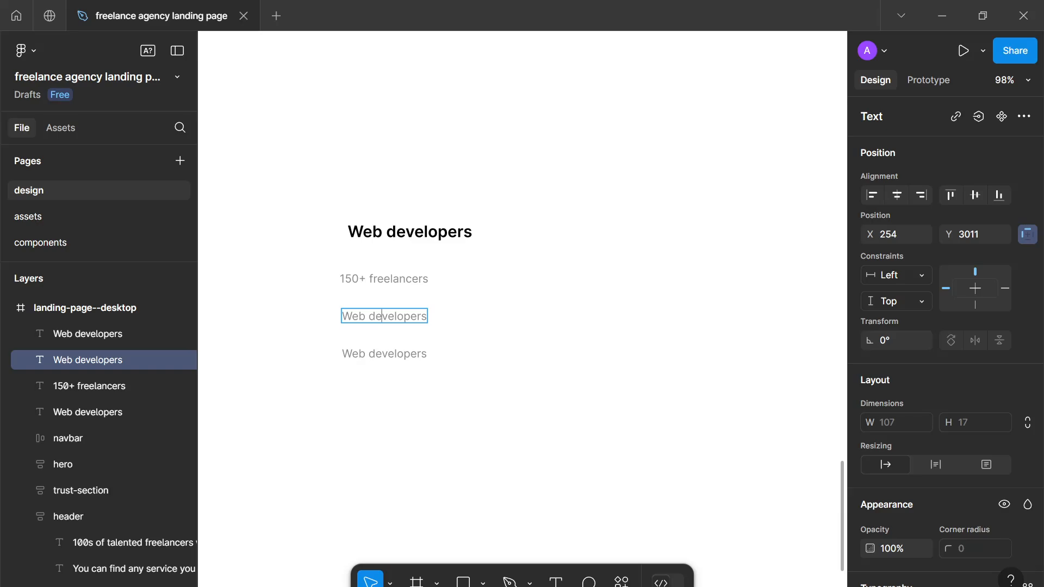
key("Return")
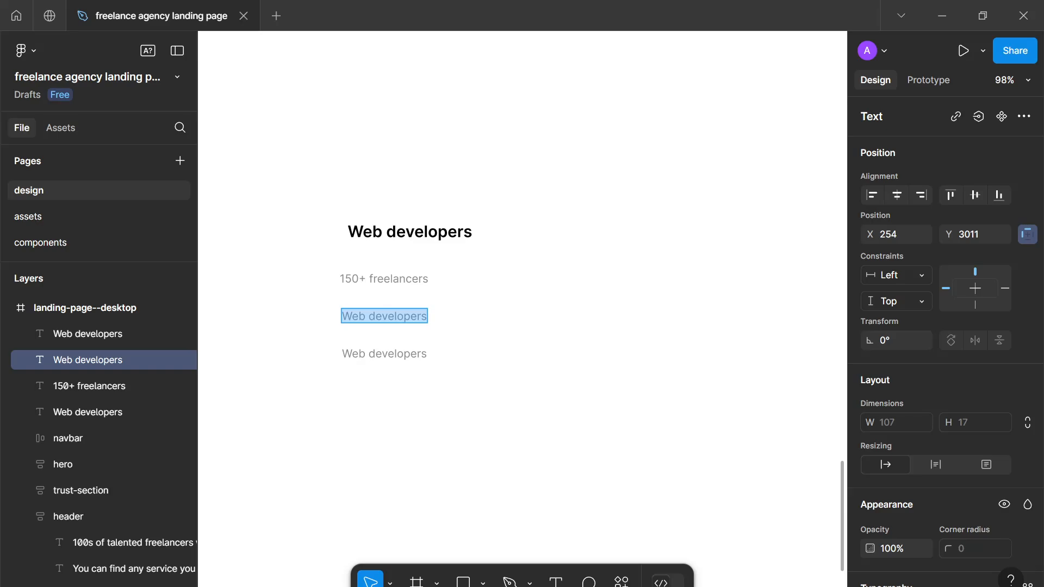
scroll(383, 325, "up", 3)
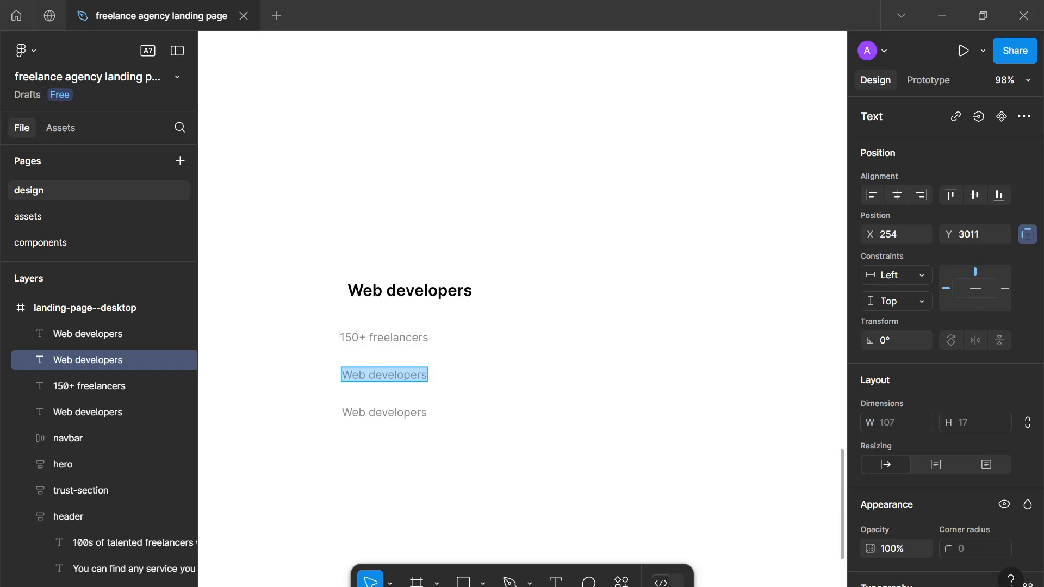
key("Escape")
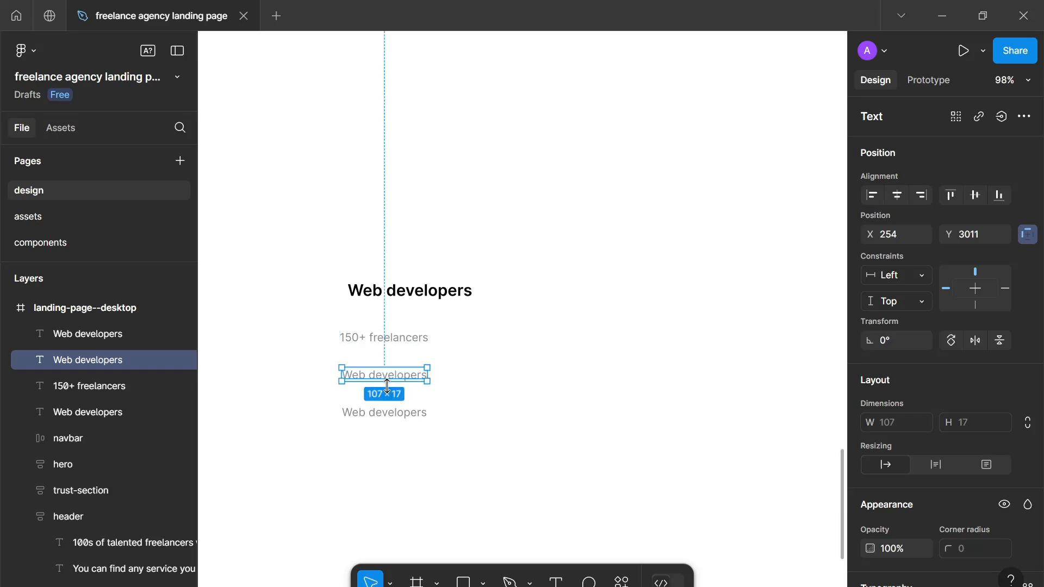
left_click_drag(391, 415, 400, 420)
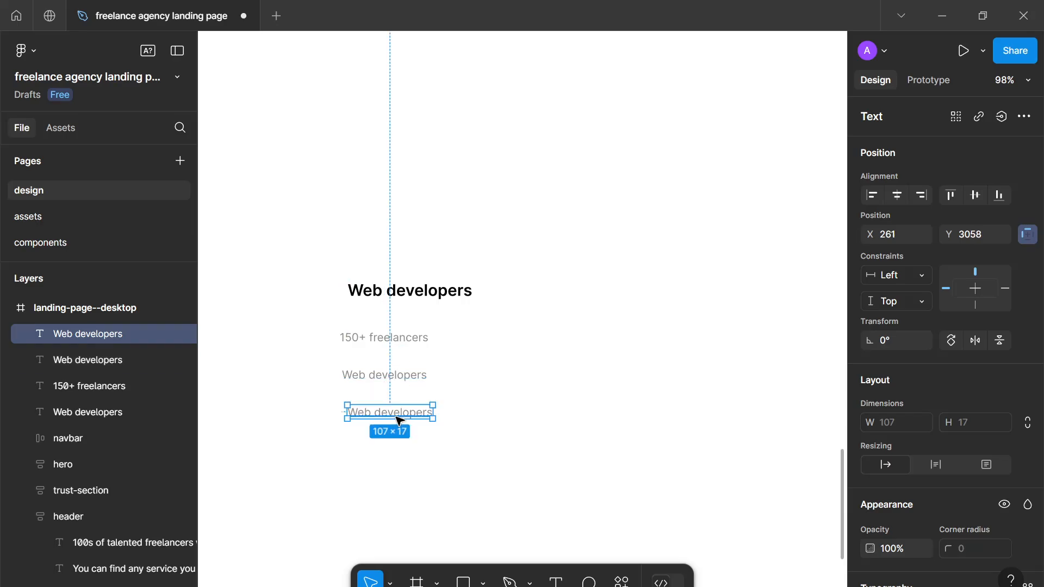
key("Delete")
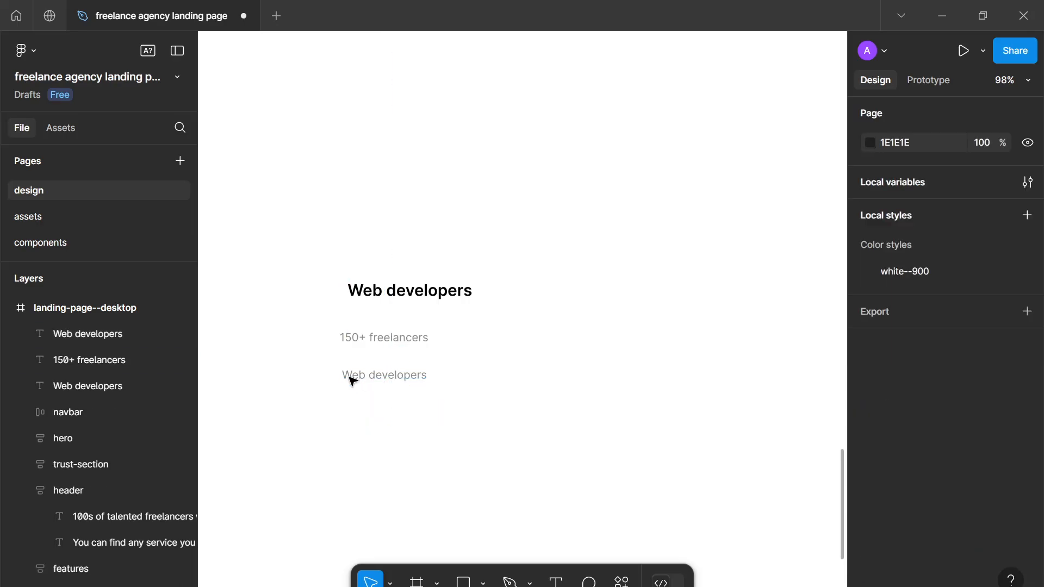
Step: Change the remaining gray "Web developers" text to "4.3/5" and move it to about X 372, Y 3050
left_click(349, 378)
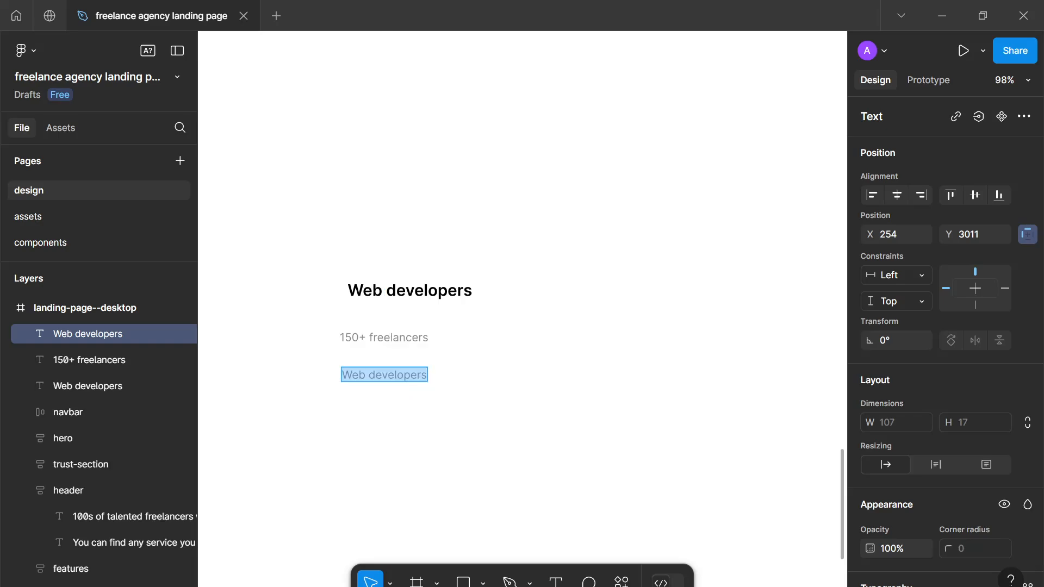
type("4.3/")
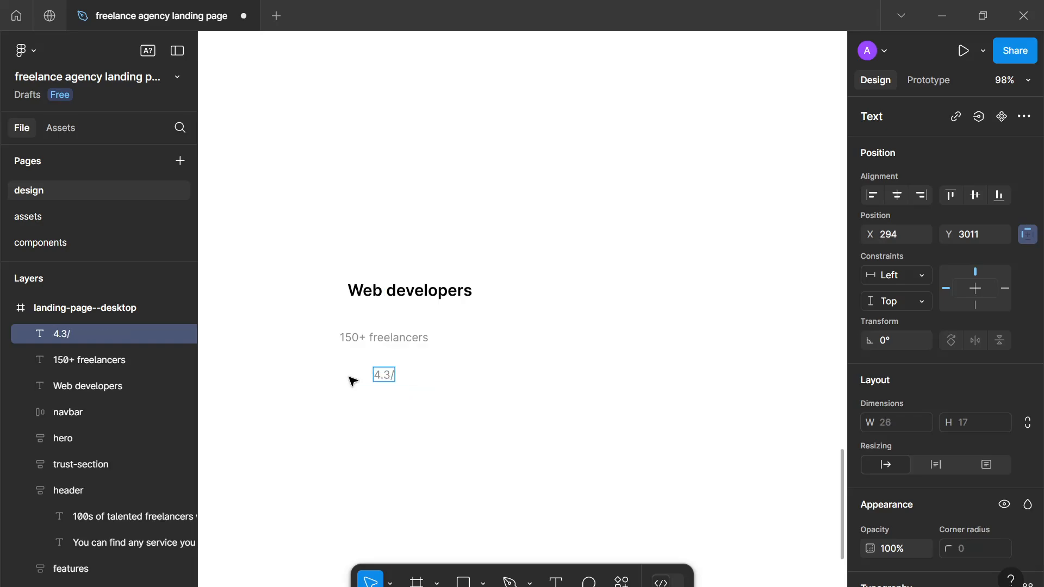
type("5")
key("Escape")
left_click_drag(382, 379, 446, 410)
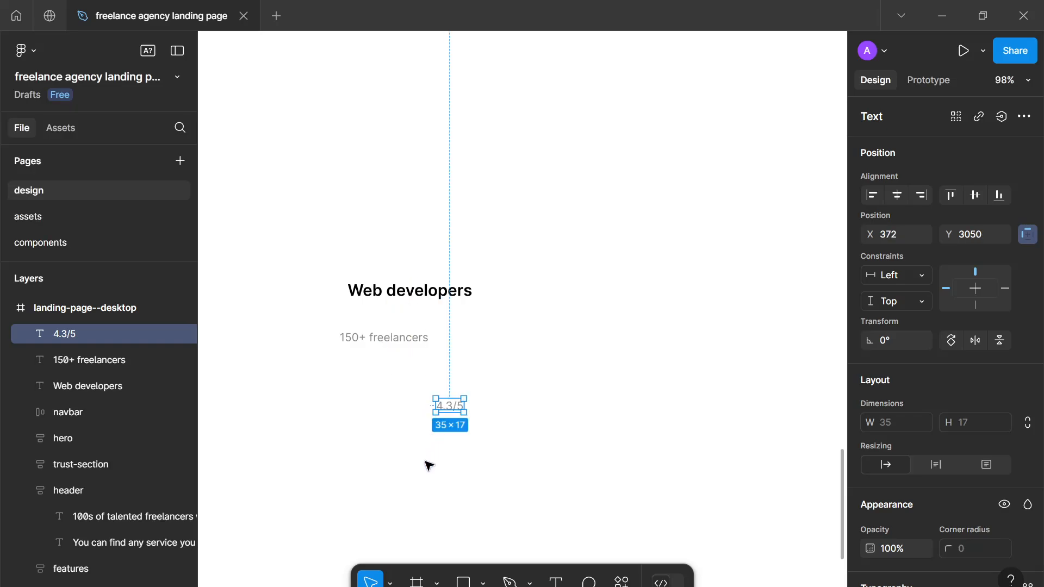
Step: Draw a star about 26 × 26 just left of the "4.3/5" text
left_click(483, 581)
left_click(489, 524)
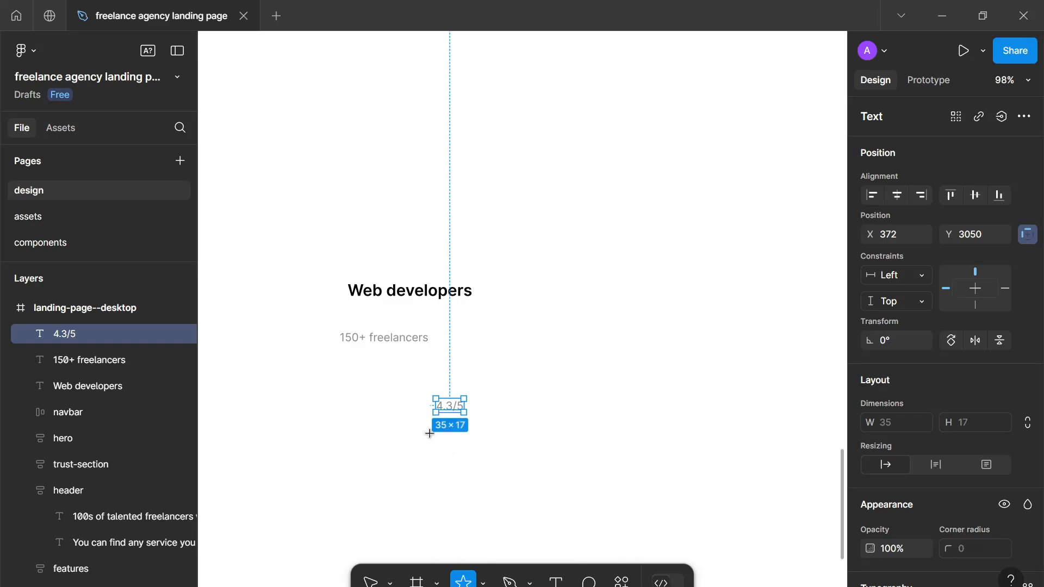
scroll(429, 434, "up", 2)
scroll(429, 434, "up", 1)
left_click_drag(412, 411, 437, 435)
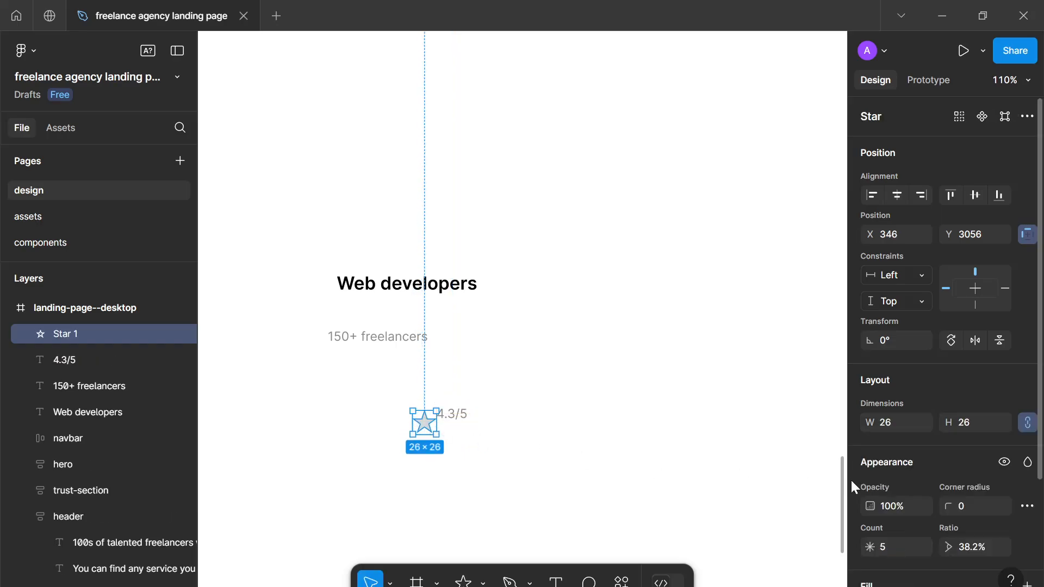
Step: Set the star's size to 24 × 24 and its corner radius to 1
scroll(850, 478, "down", 2)
left_click(967, 342)
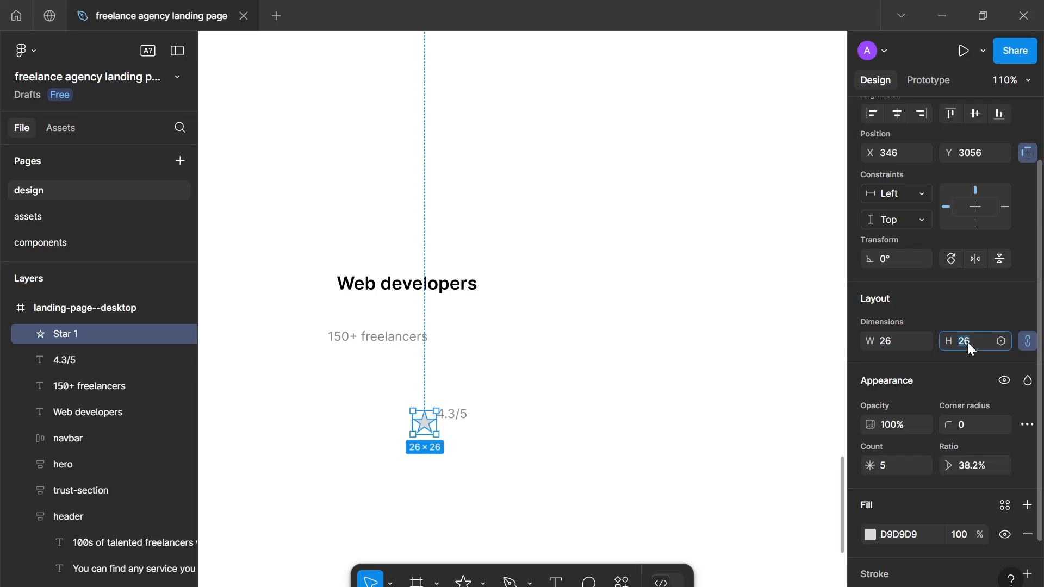
type("24")
key("Return")
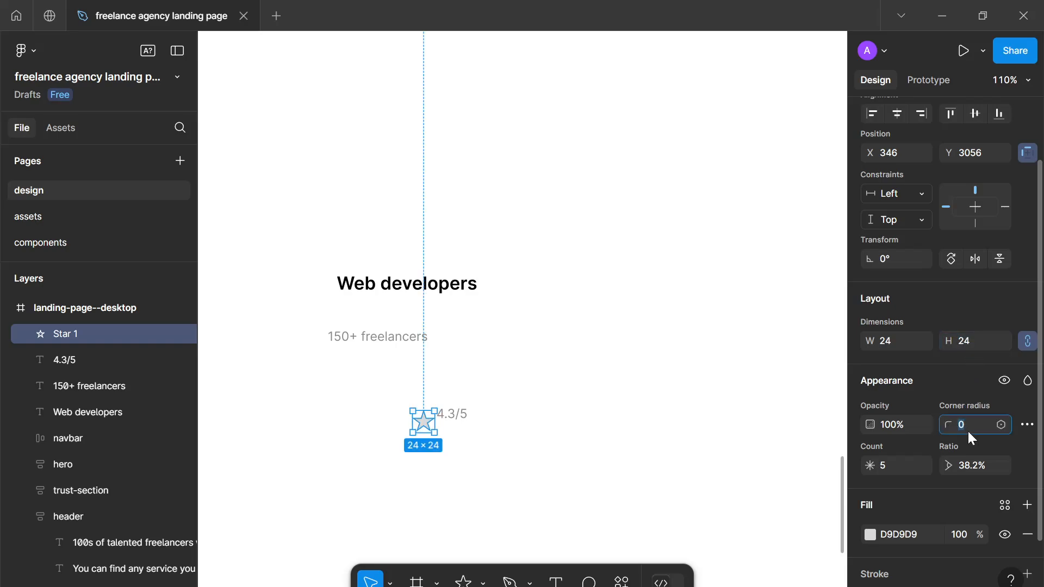
key("Up")
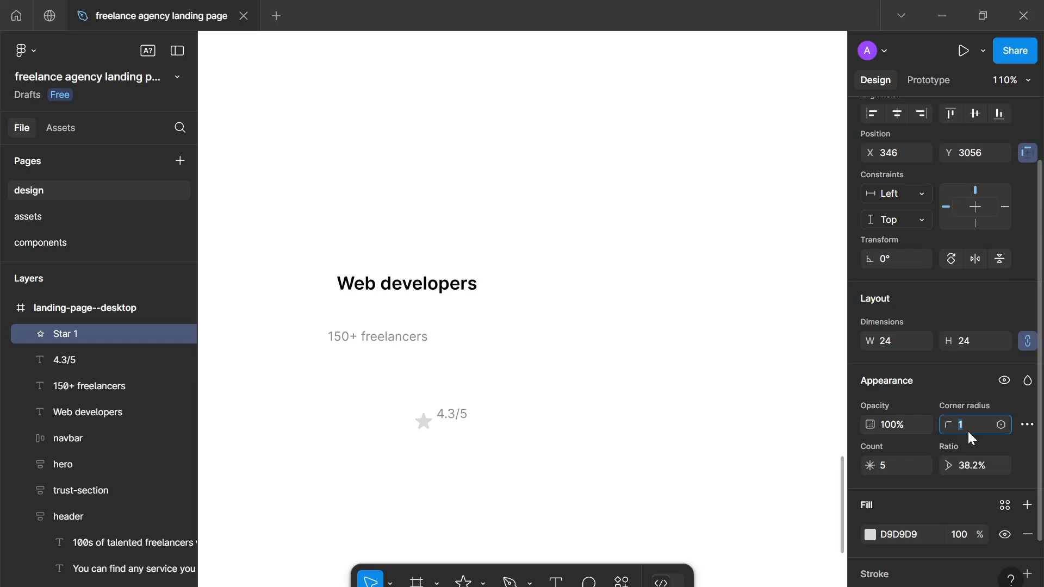
key("Up")
Step: Apply the black--100 library color as the star's fill
scroll(929, 372, "down", 3)
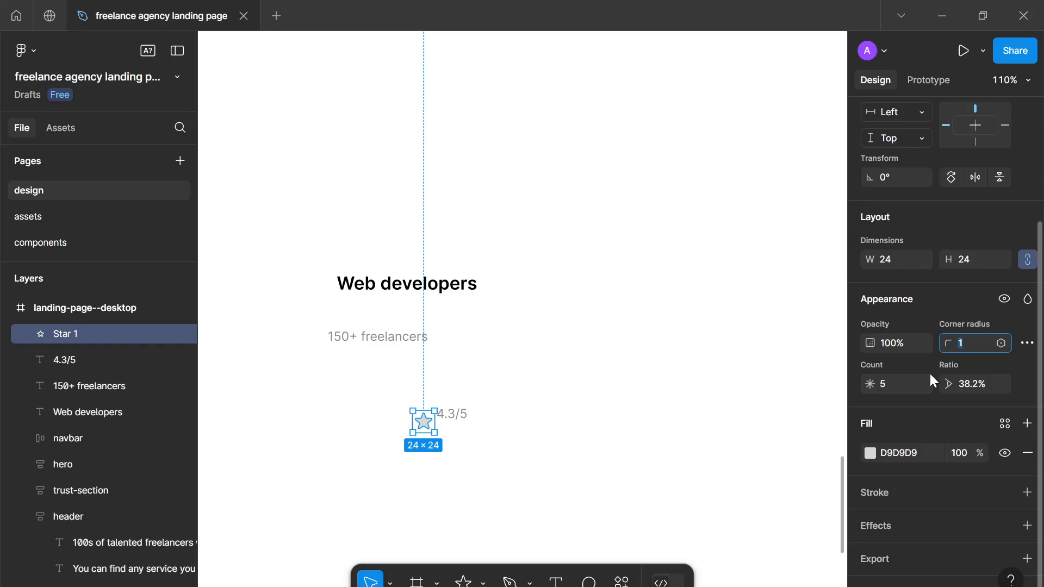
left_click(876, 452)
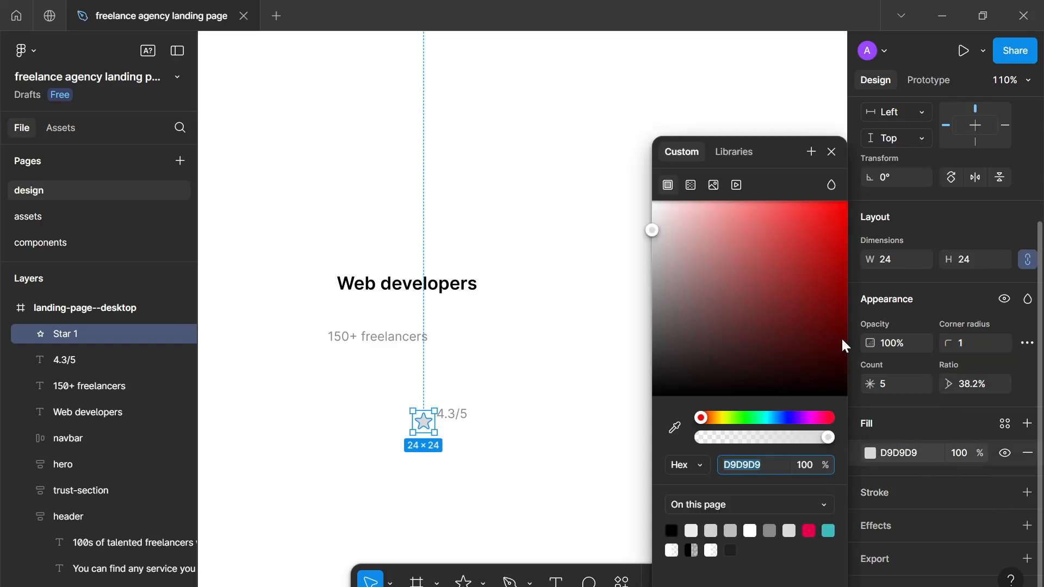
left_click(1004, 423)
left_click(801, 375)
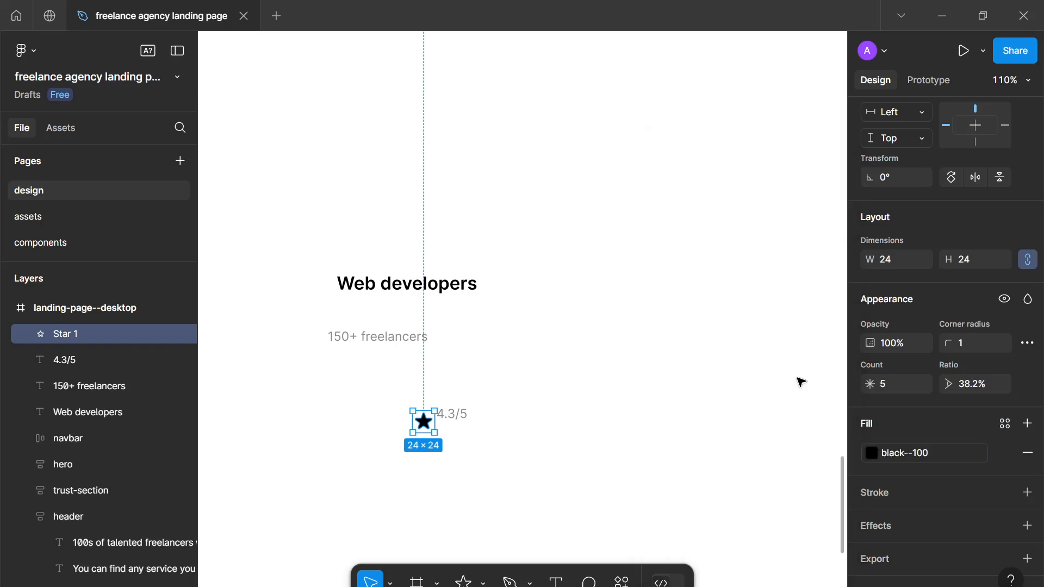
left_click(689, 368)
Step: Center the star vertically on the "4.3/5" text at about Y 3047 and wrap both in an auto layout frame
scroll(690, 369, "down", 5)
scroll(623, 341, "up", 10)
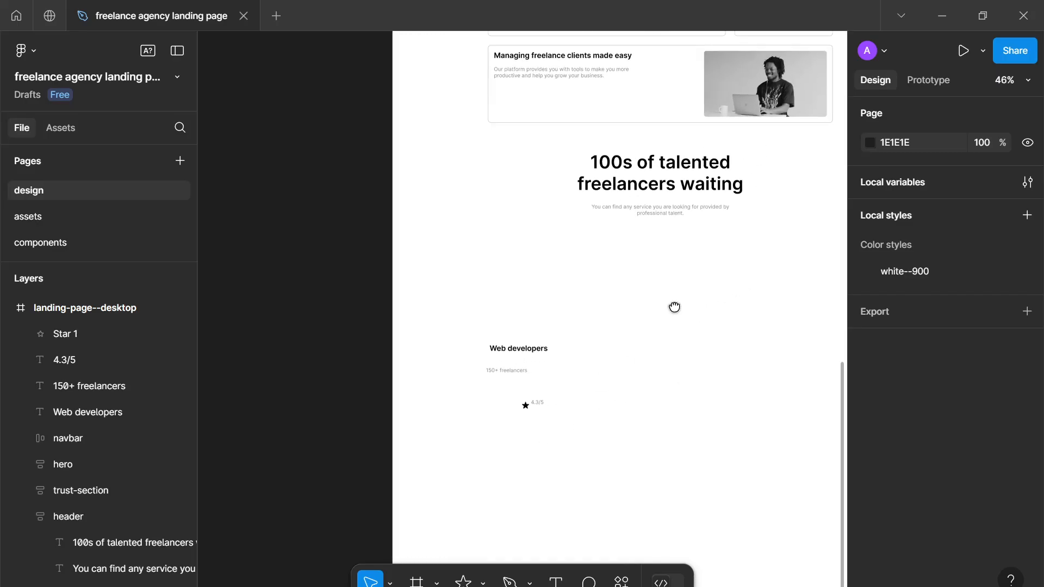
scroll(621, 341, "down", 9)
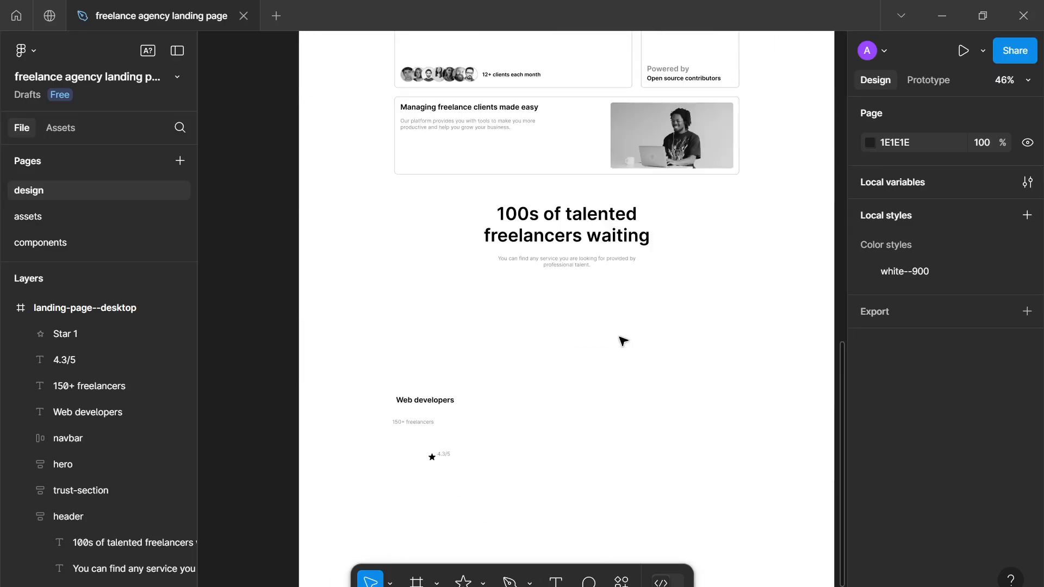
scroll(621, 340, "down", 5)
scroll(555, 437, "up", 4)
scroll(554, 437, "up", 10)
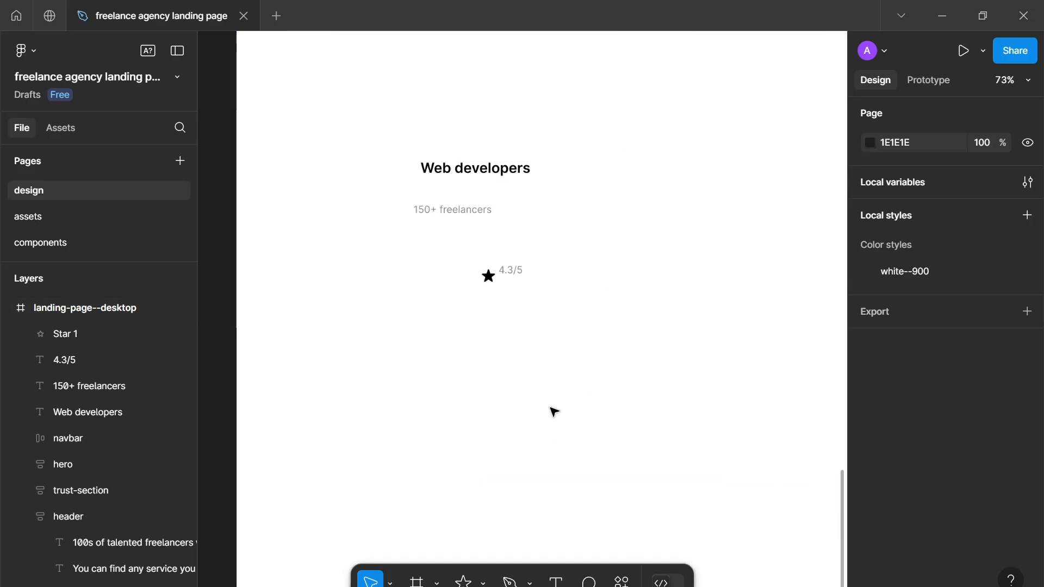
scroll(477, 337, "up", 3)
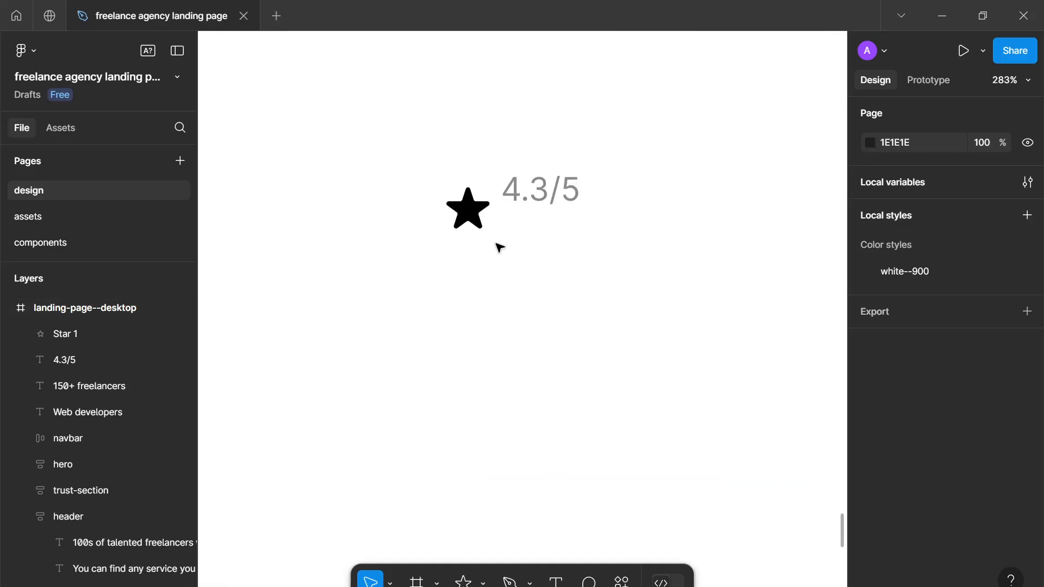
left_click_drag(483, 242, 479, 215)
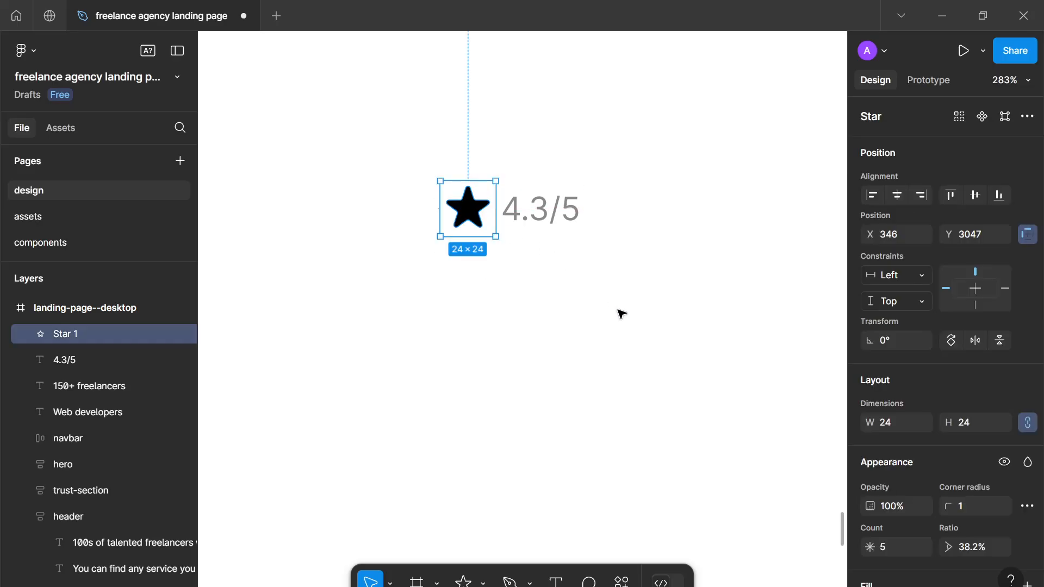
left_click_drag(620, 310, 431, 184)
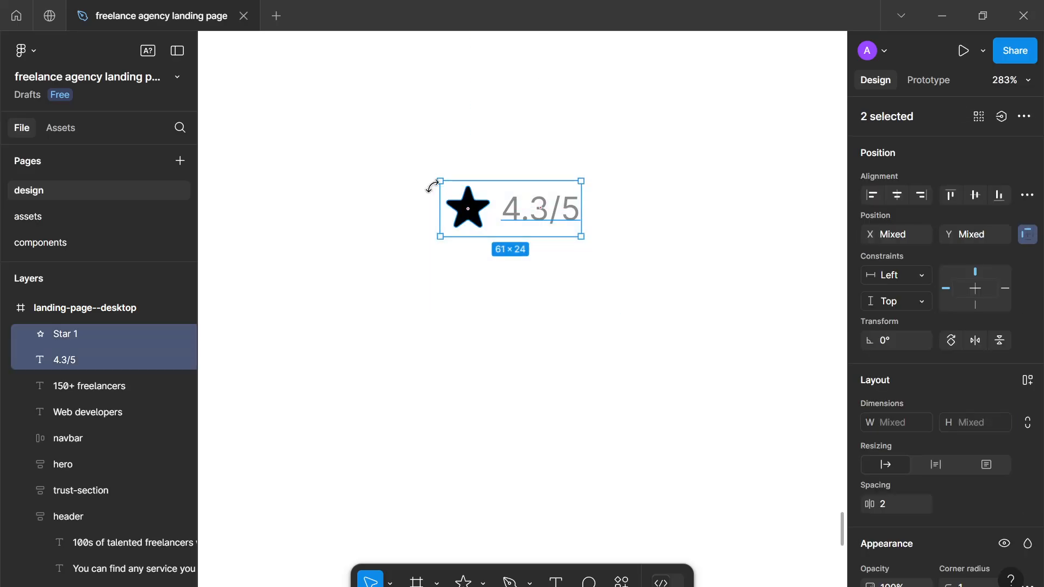
key("shift+a")
Step: Reword the rating text beside the star to "4.3 out of 5"
left_click(544, 220)
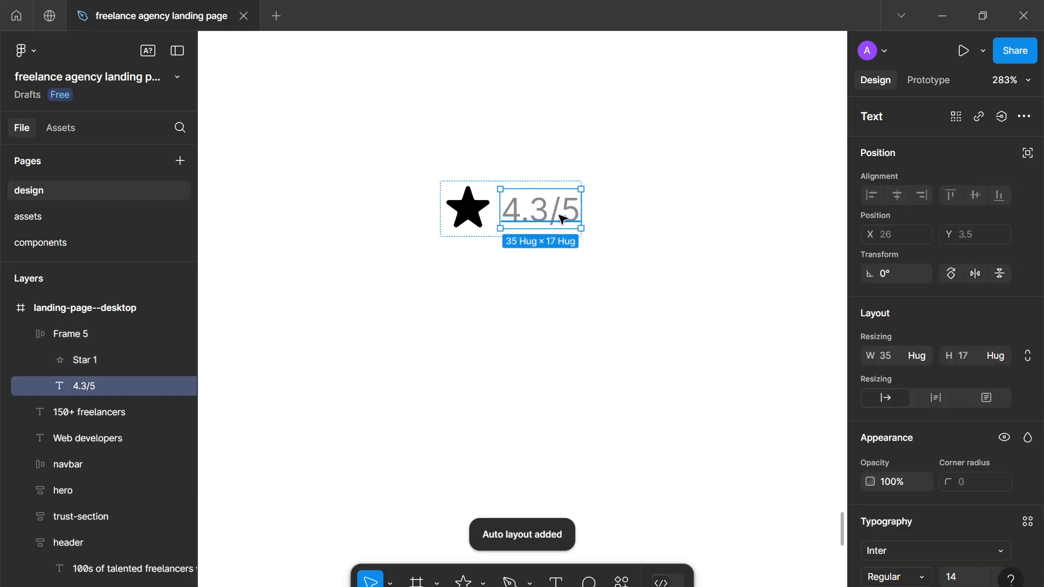
key("Return")
key("Right")
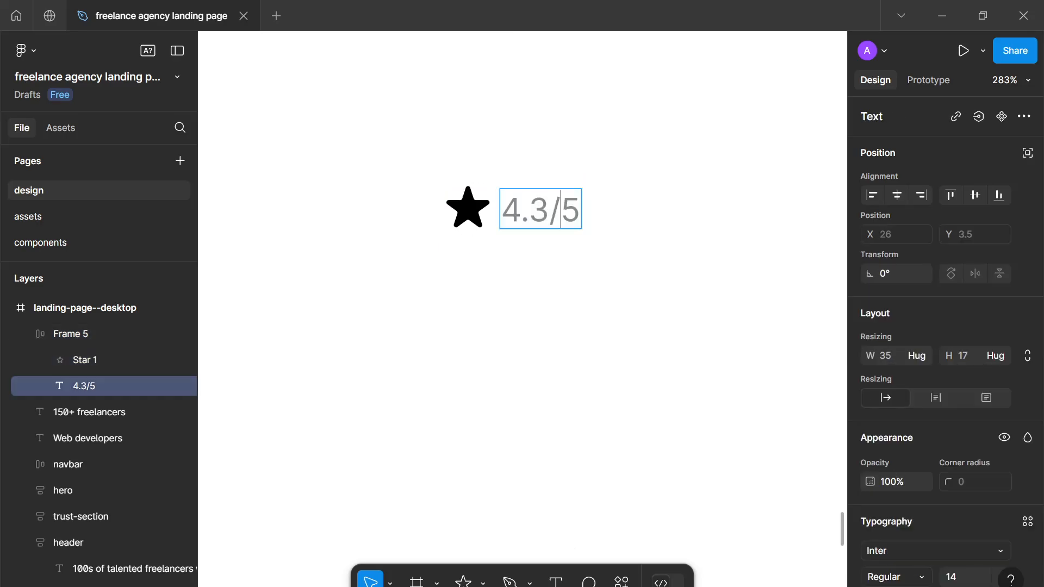
key("BackSpace")
type("out o")
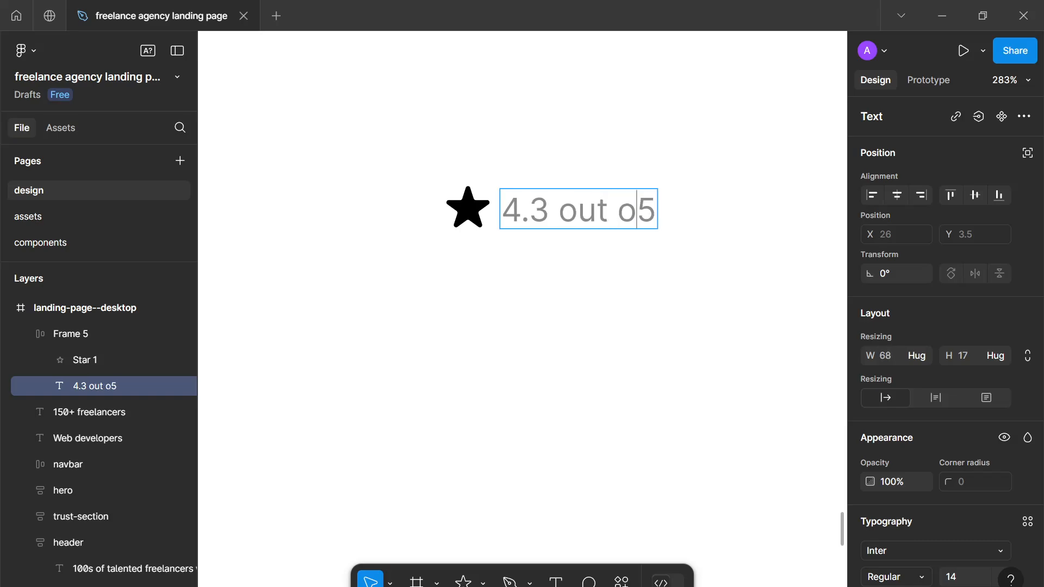
type("f")
key("Escape")
left_click(560, 271)
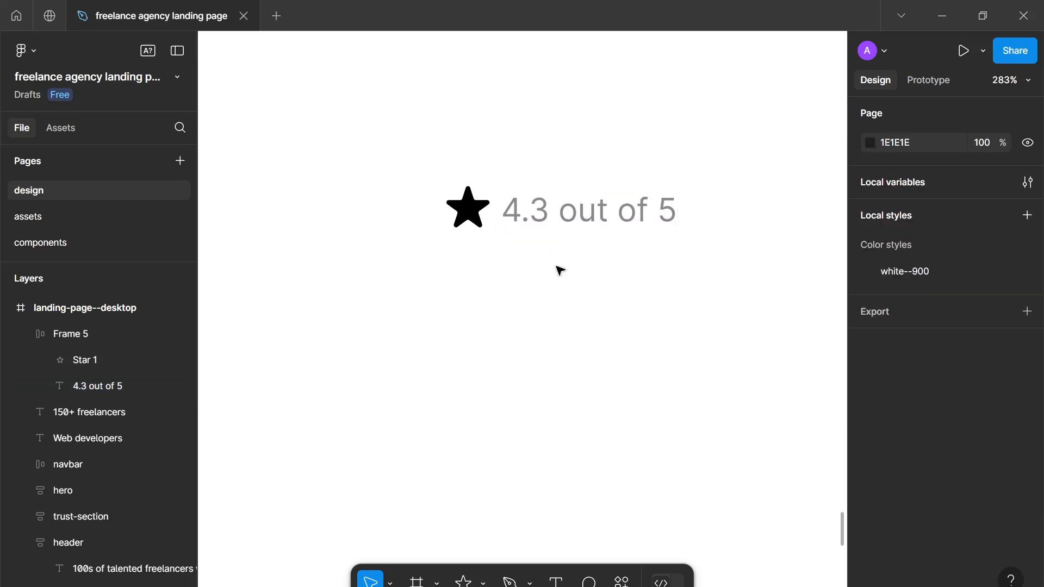
Step: Move the star rating frame up beside the "150+ freelancers" text, to its right
scroll(485, 307, "down", 10)
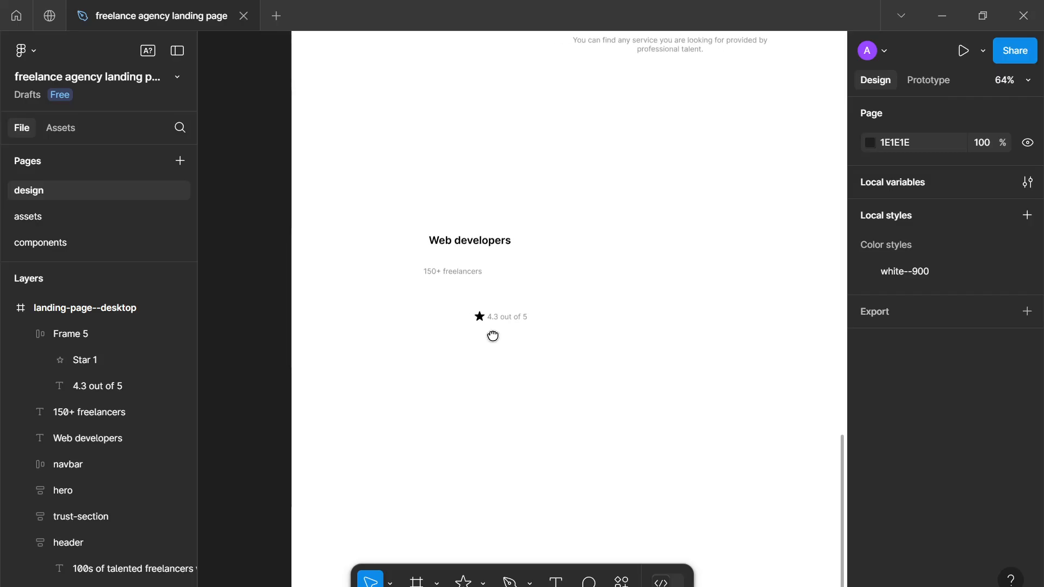
left_click_drag(493, 335, 476, 348)
left_click(481, 327)
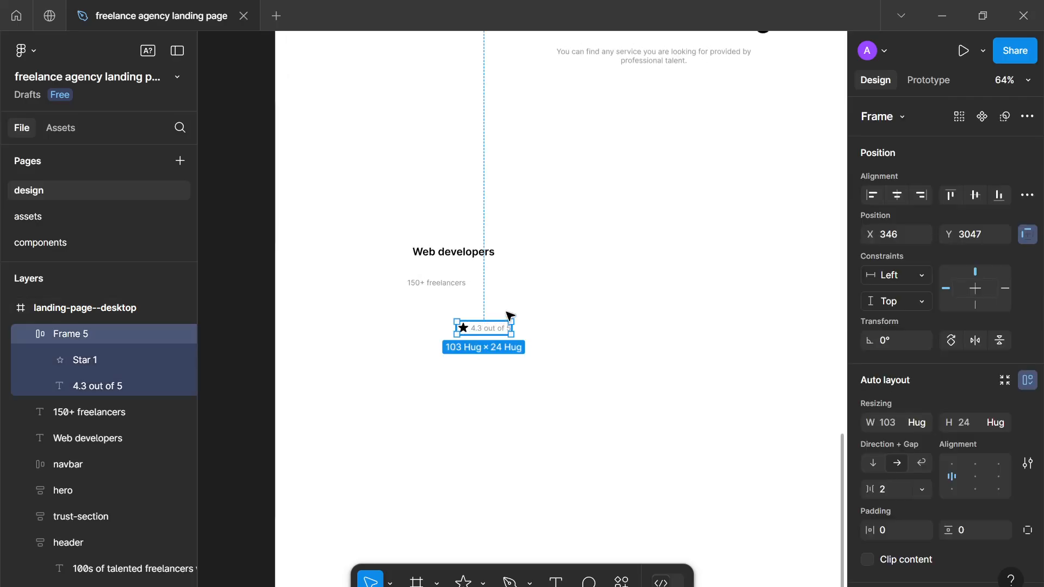
left_click_drag(510, 315, 519, 285)
left_click(522, 319)
scroll(522, 319, "down", 1)
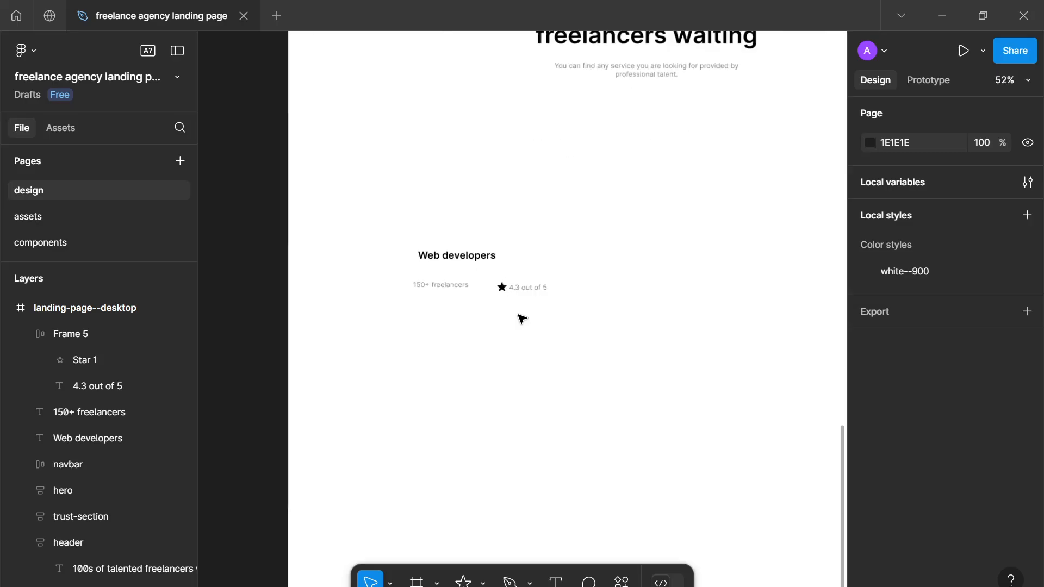
scroll(522, 318, "down", 2)
scroll(519, 315, "up", 3)
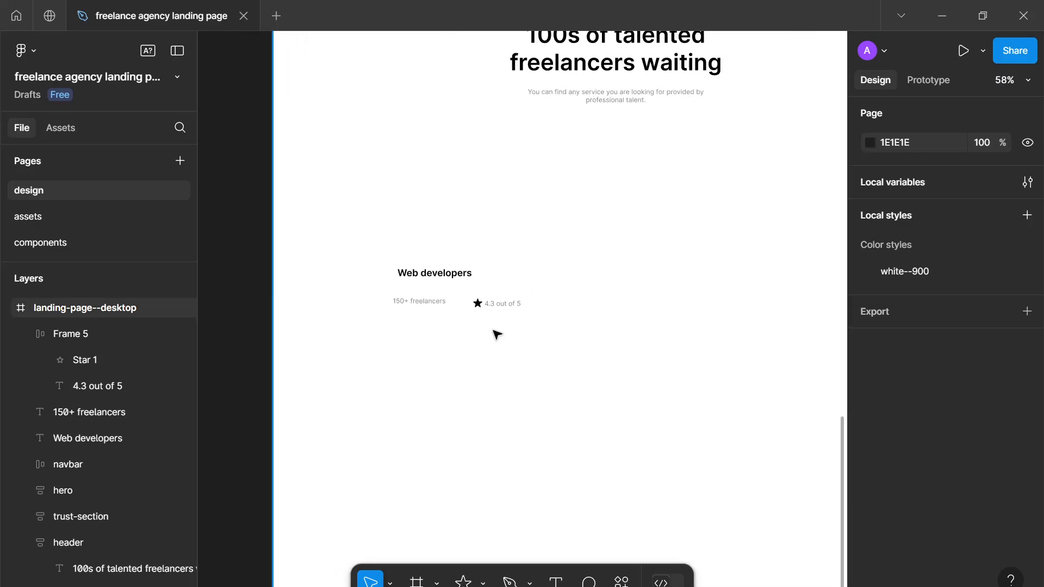
Step: Rename the auto layout frame holding the star and "4.3 out of 5" text as "rating"
scroll(497, 334, "up", 5)
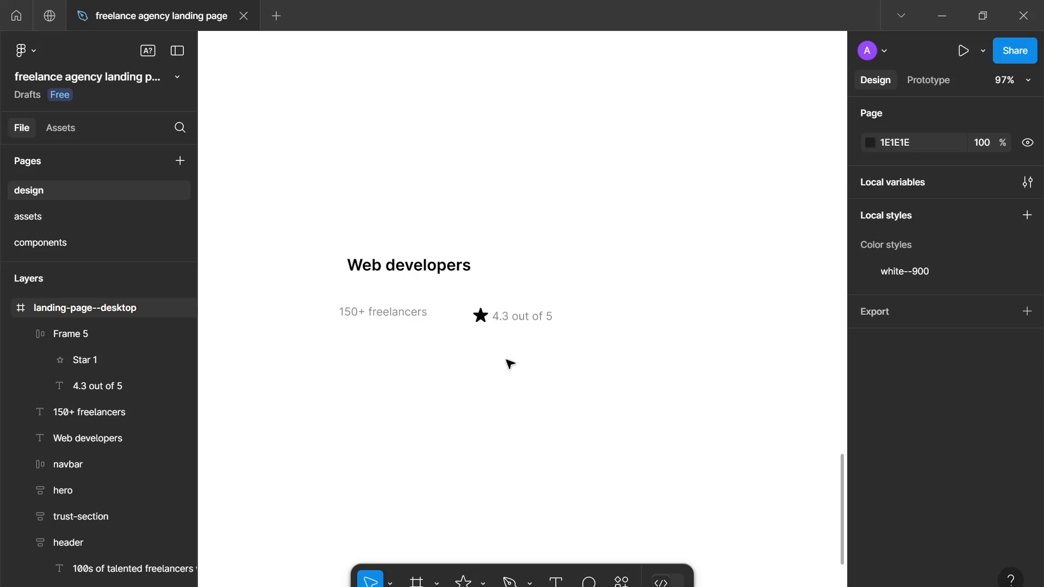
scroll(510, 363, "down", 1)
scroll(501, 370, "up", 4)
scroll(484, 397, "down", 3)
left_click_drag(467, 417, 454, 405)
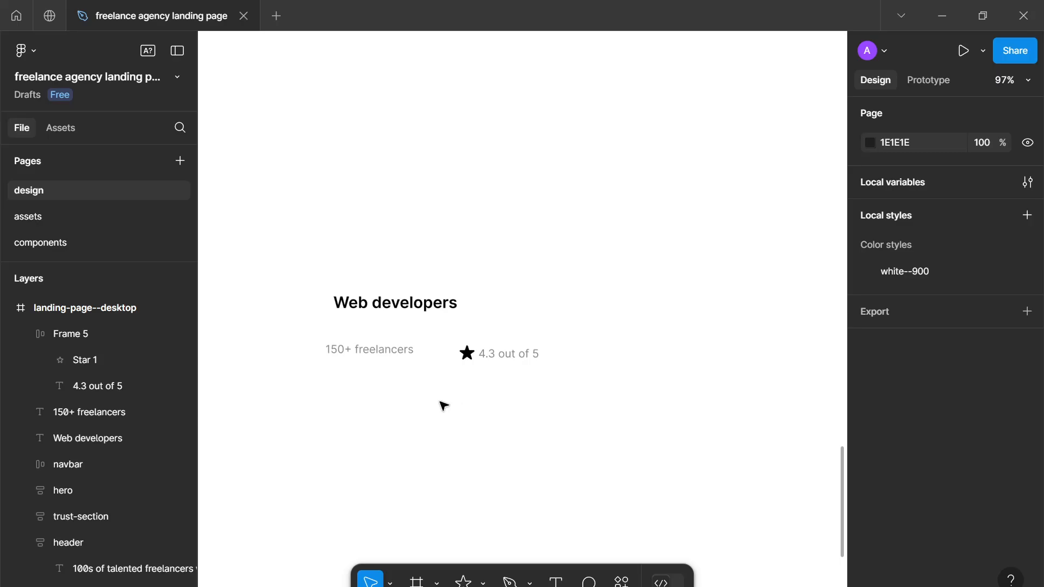
double_click(108, 333)
type("rating")
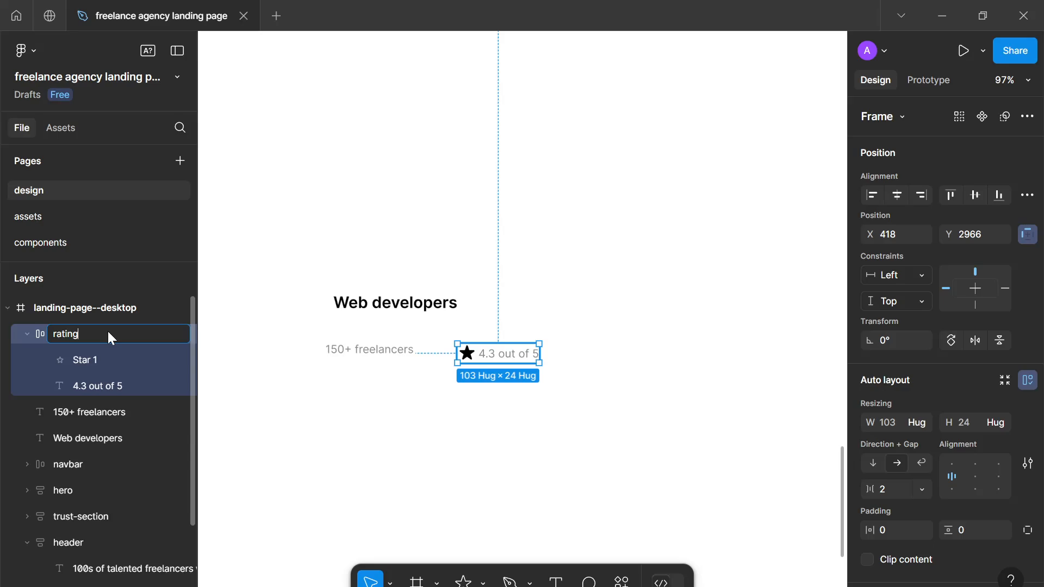
key("Return")
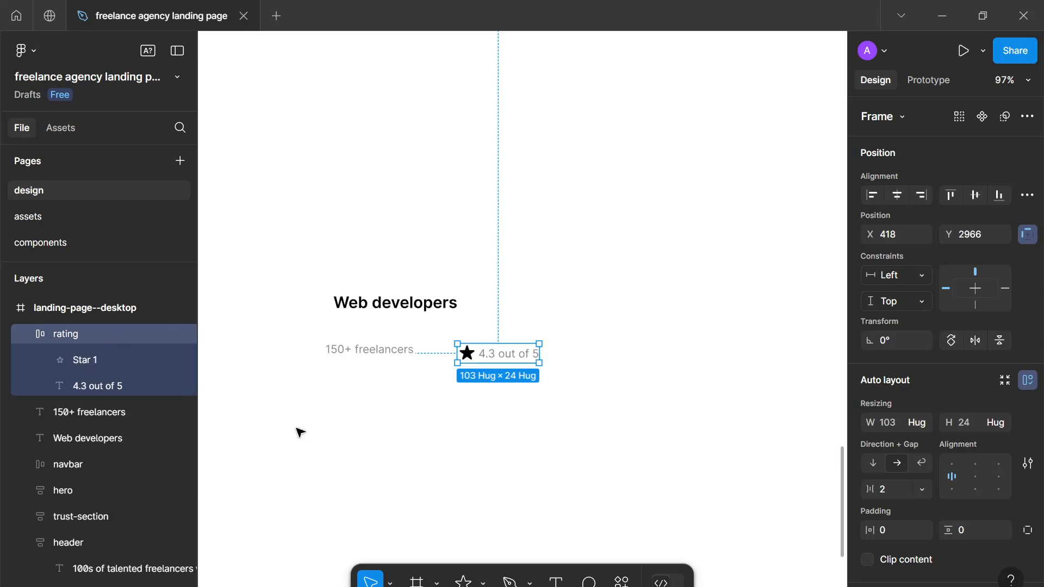
left_click(299, 432)
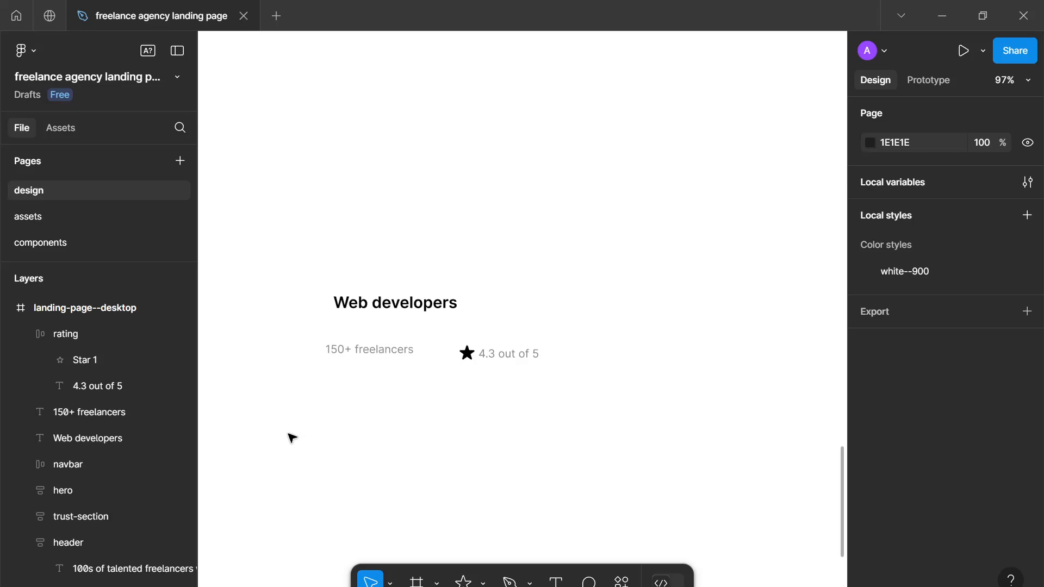
Step: Add a text layer reading "$700 average" below the "150+ freelancers" line
left_click_drag(292, 439, 328, 422)
key("t")
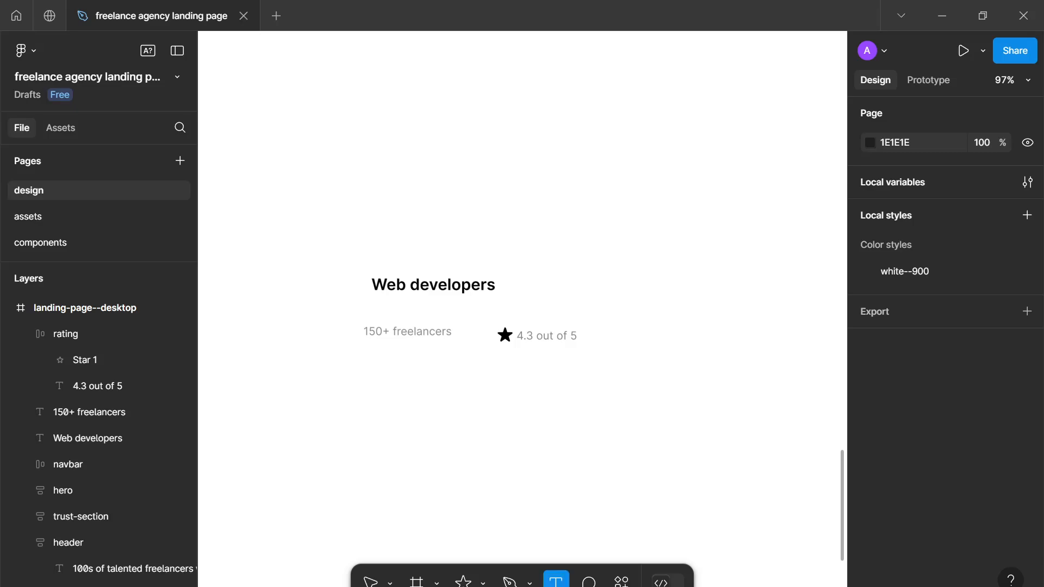
left_click(386, 471)
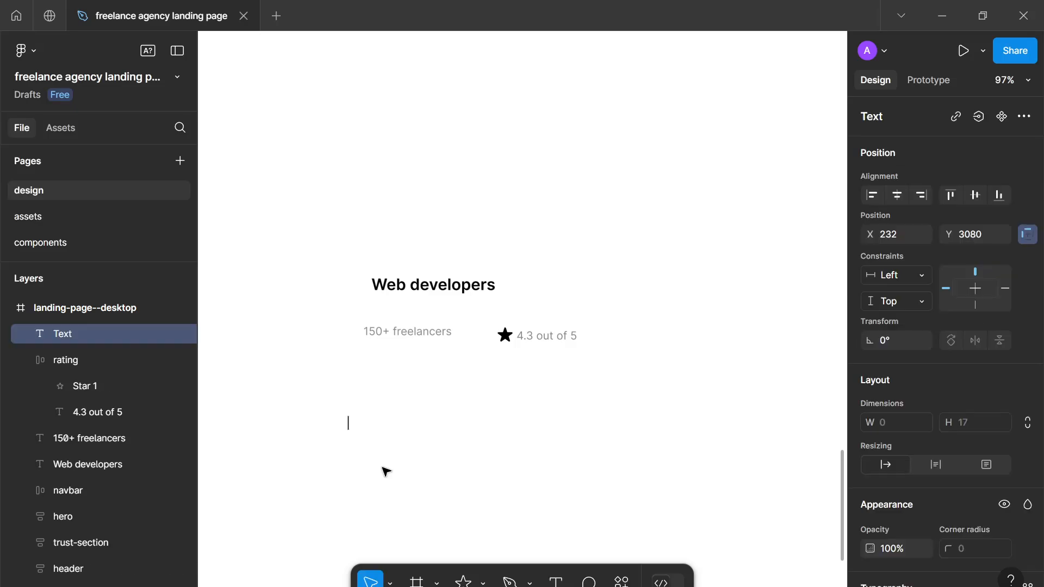
type("$700")
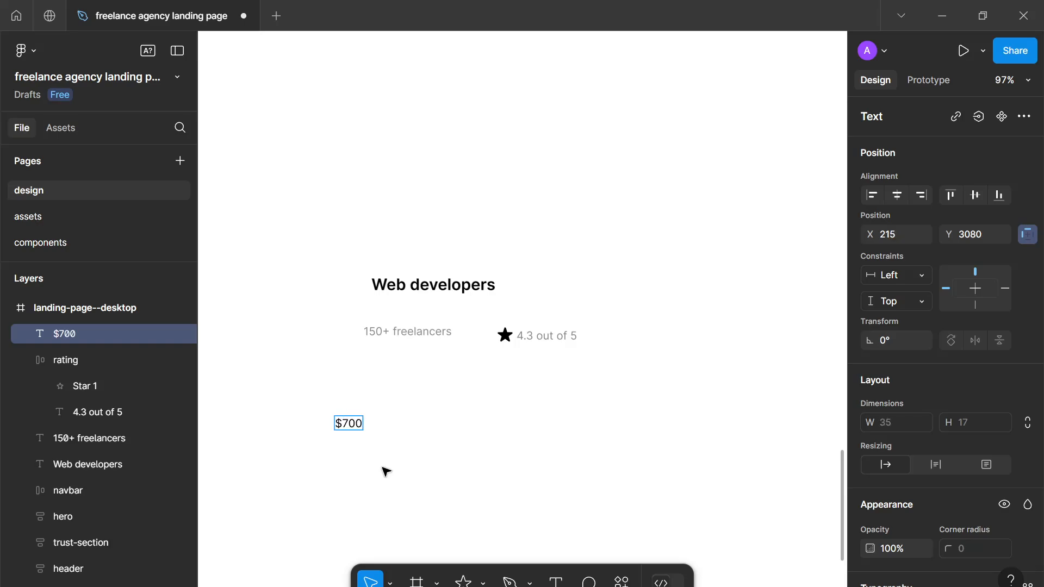
type(" av")
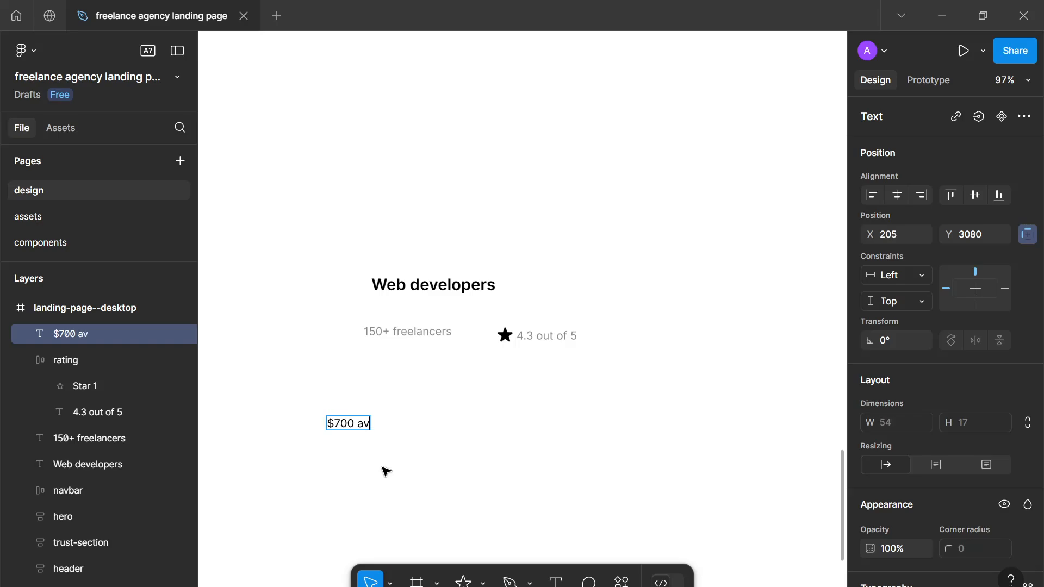
type("er")
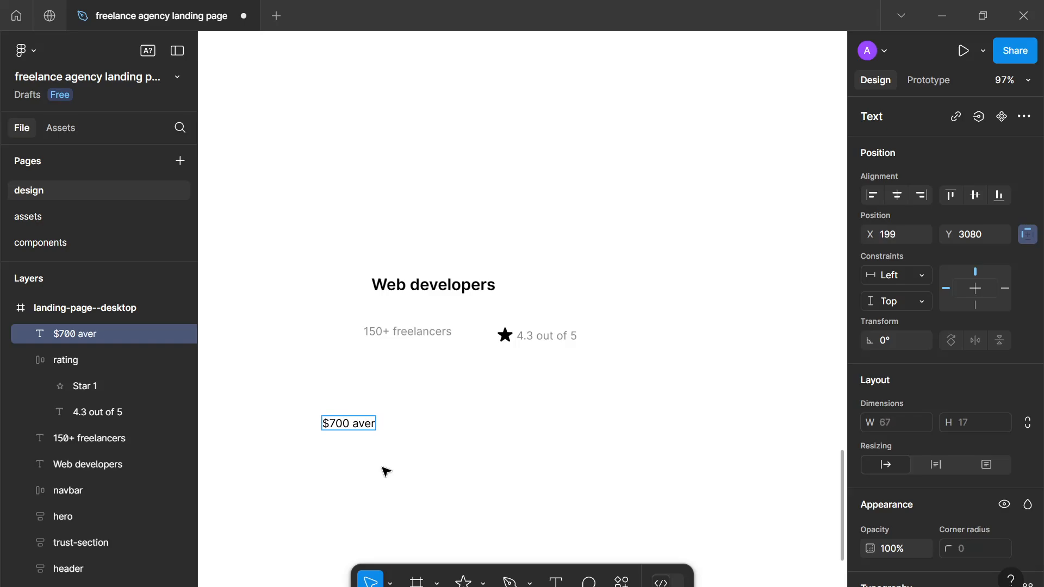
type("age")
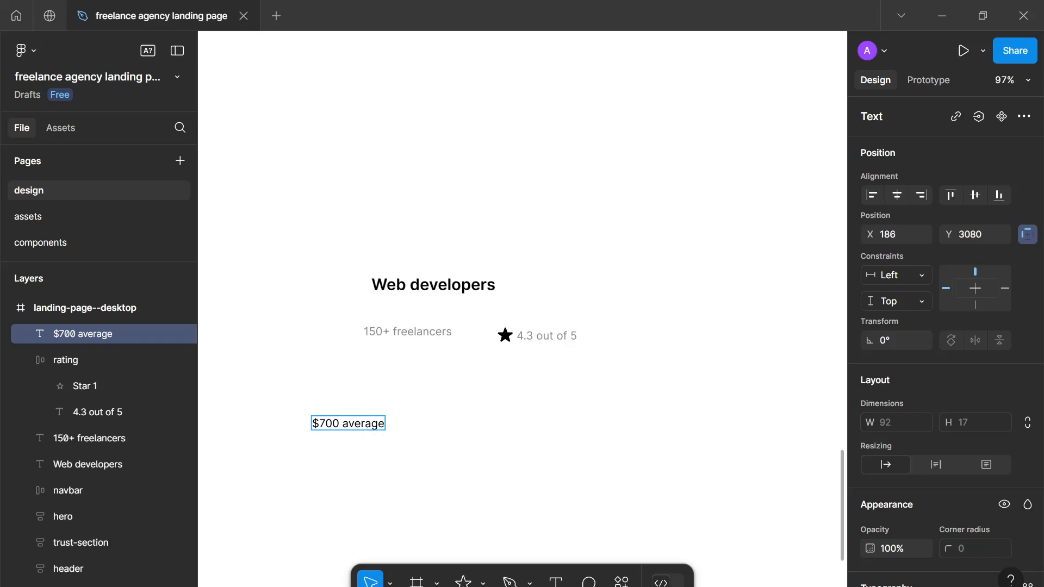
key("Escape")
Step: Apply the gray-600 library color as the fill of the "$700 average" text
double_click(355, 424)
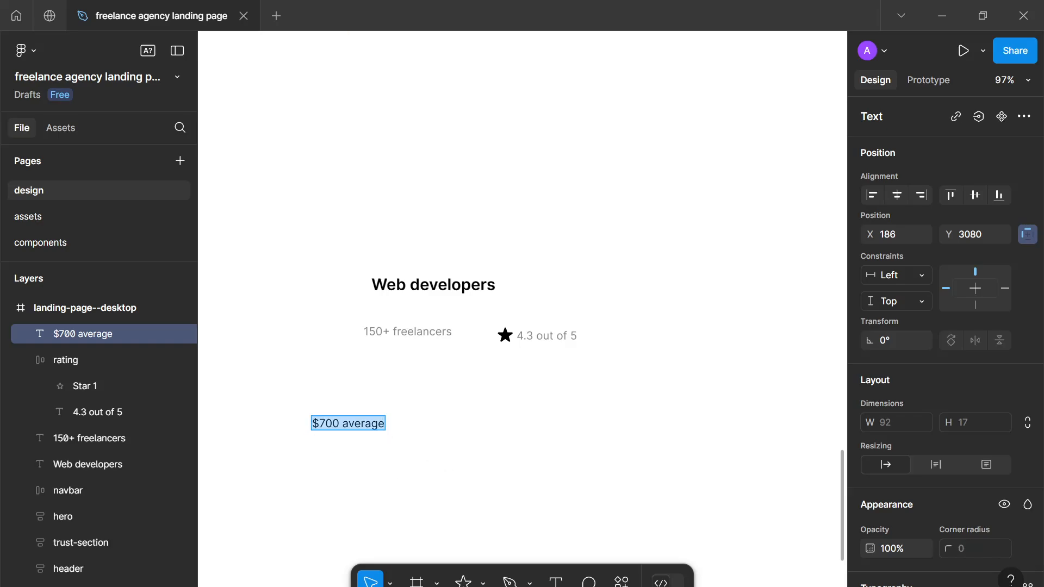
double_click(364, 423)
key("Escape")
scroll(912, 526, "down", 5)
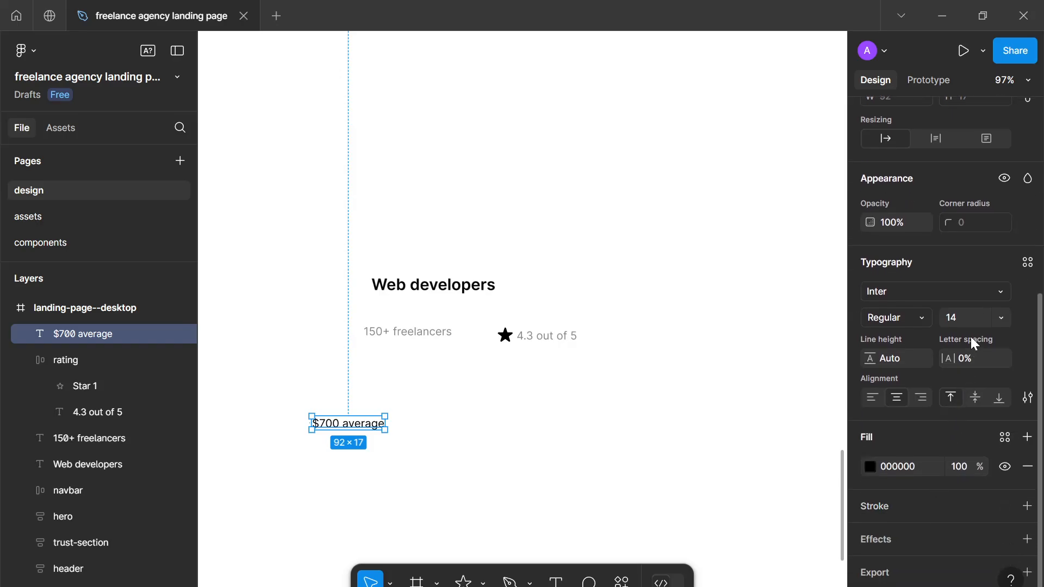
left_click(1004, 440)
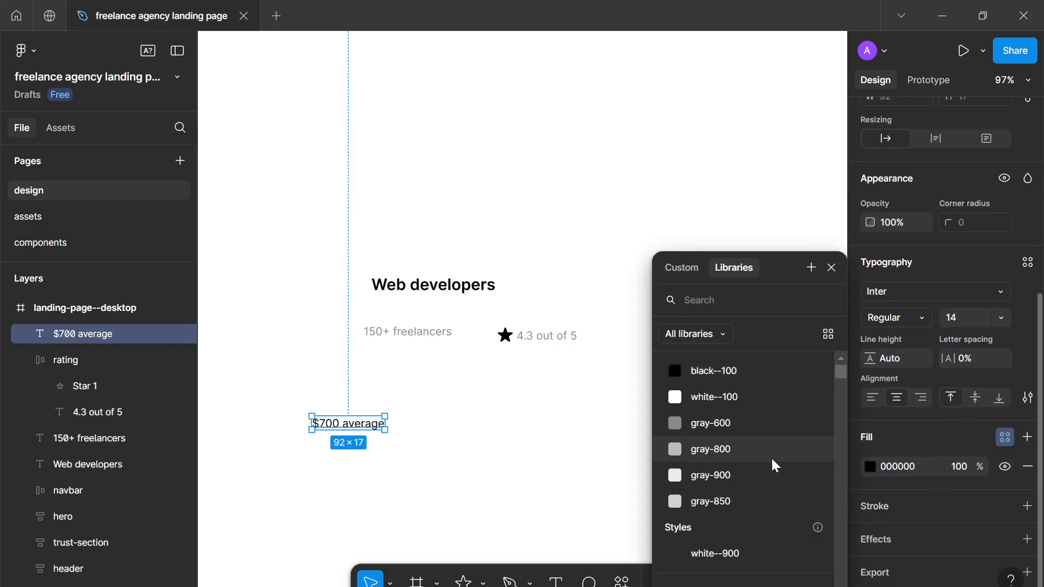
left_click(752, 426)
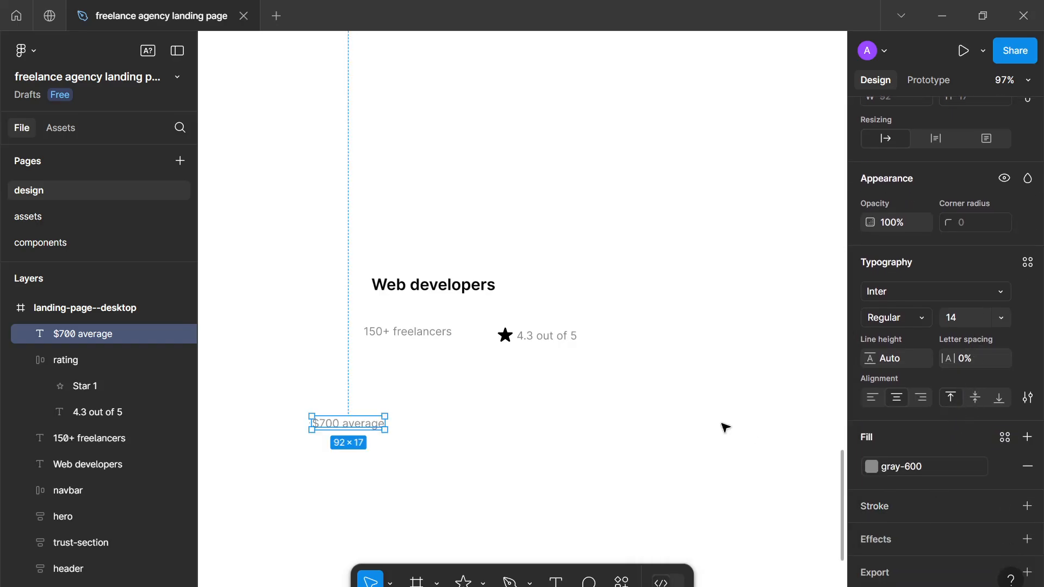
Step: Color only the "$700" portion of the price text black--100 and give it a bolder font weight
double_click(373, 422)
left_click(339, 423)
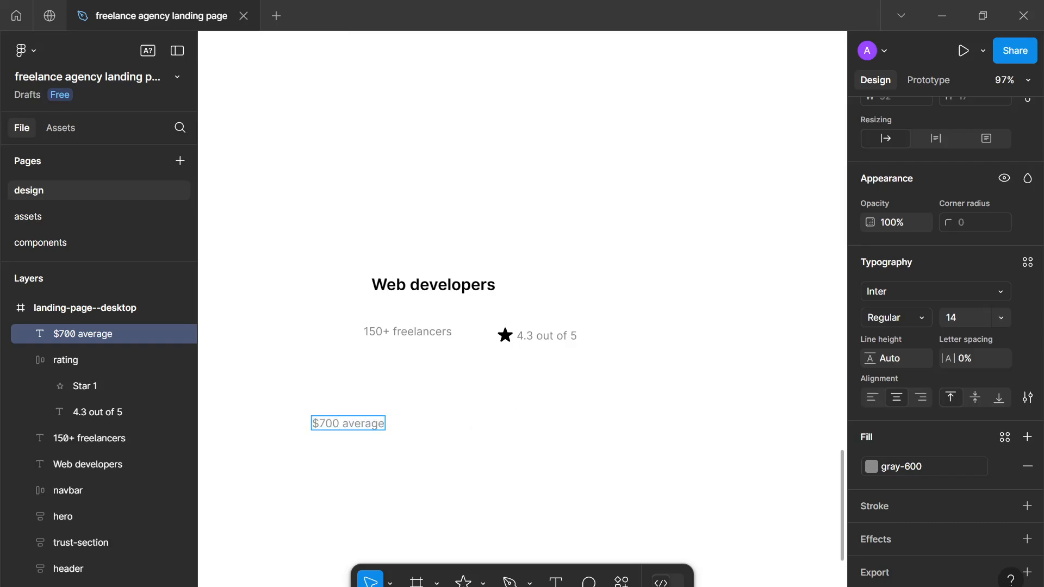
left_click_drag(339, 424, 296, 426)
left_click(901, 469)
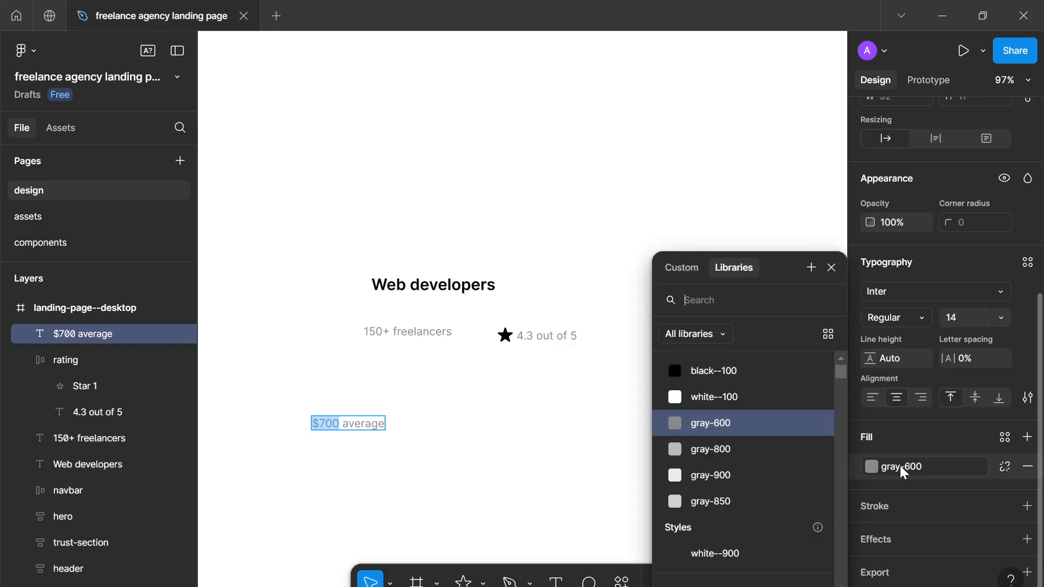
left_click(763, 372)
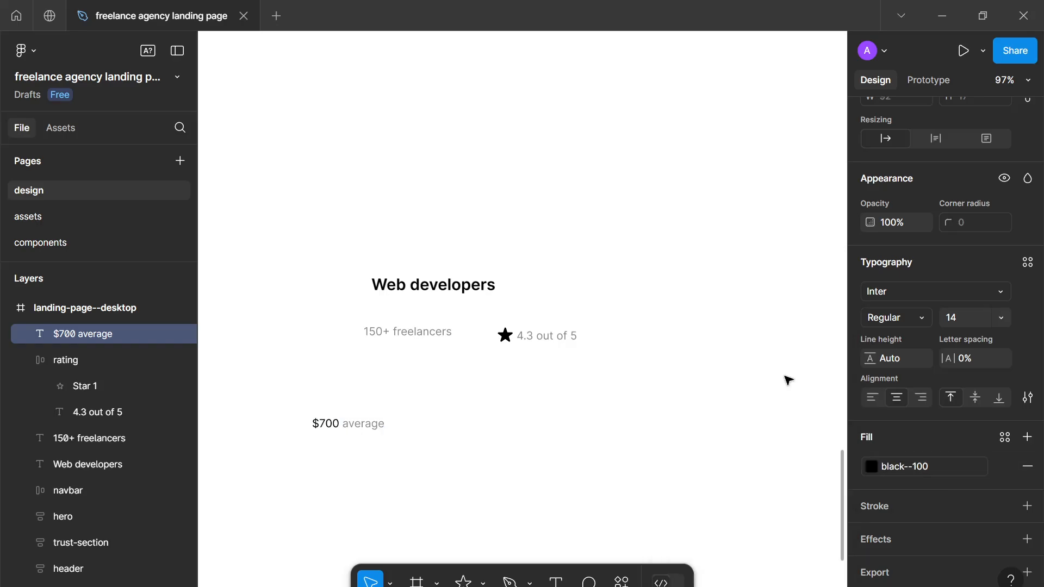
left_click(905, 317)
left_click(914, 274)
key("Escape")
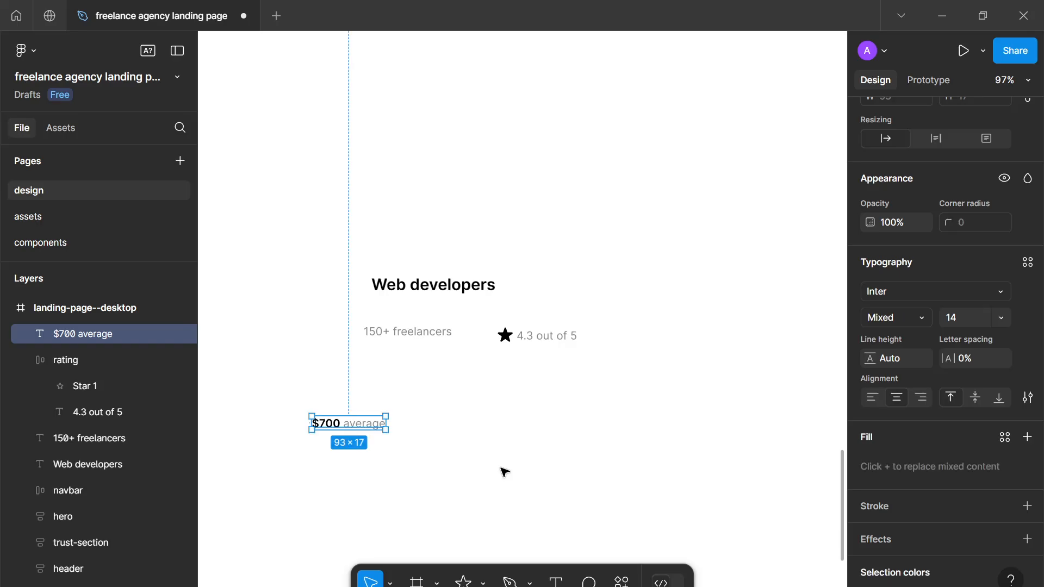
left_click(504, 471)
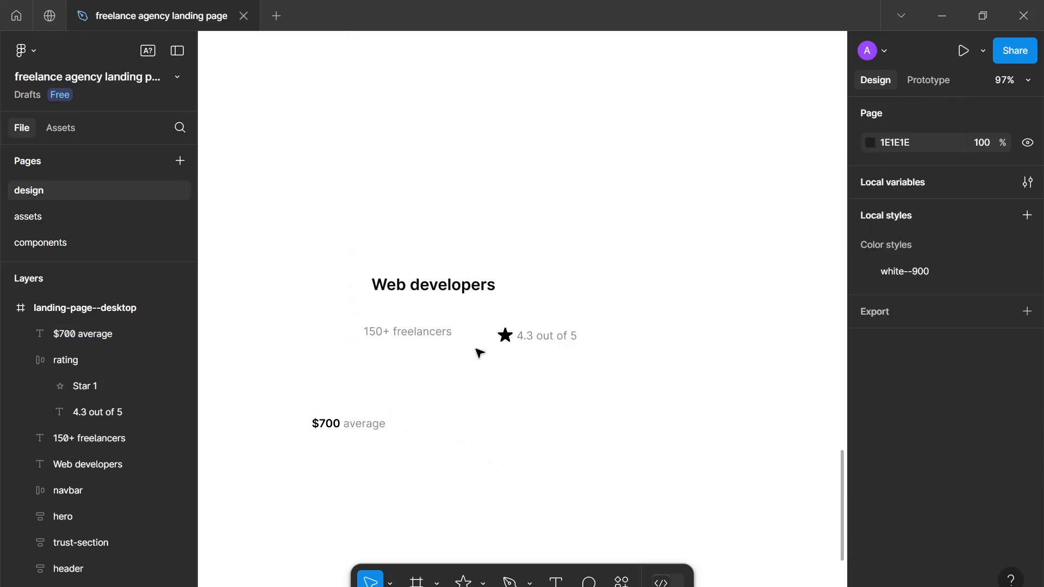
Step: Move the star rating beside the "Web developers" title and place "$700 average" to the right of "150+ freelancers"
left_click_drag(531, 336, 575, 292)
left_click_drag(391, 424, 556, 333)
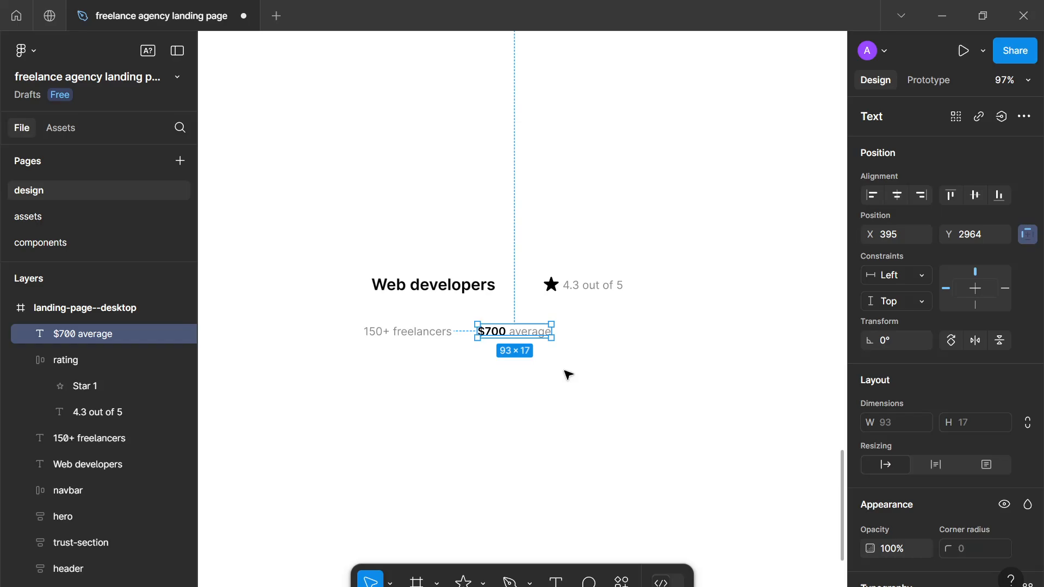
left_click_drag(605, 419, 425, 241)
left_click(521, 447)
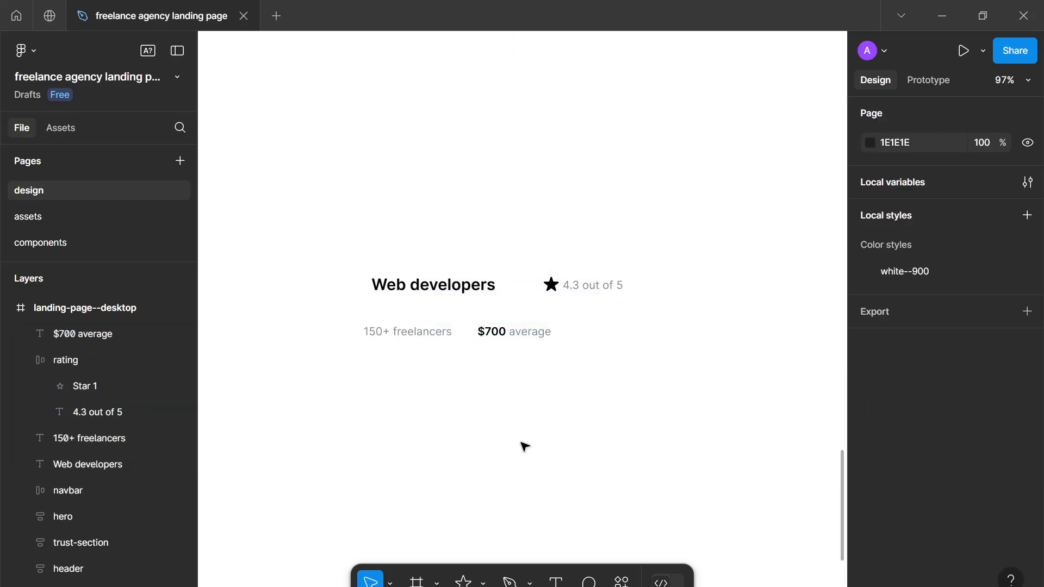
left_click_drag(522, 445, 419, 338)
left_click(456, 415)
Step: Wrap the "Web developers" title and the rating in a horizontal auto layout frame with a gap of 64
scroll(456, 415, "down", 3)
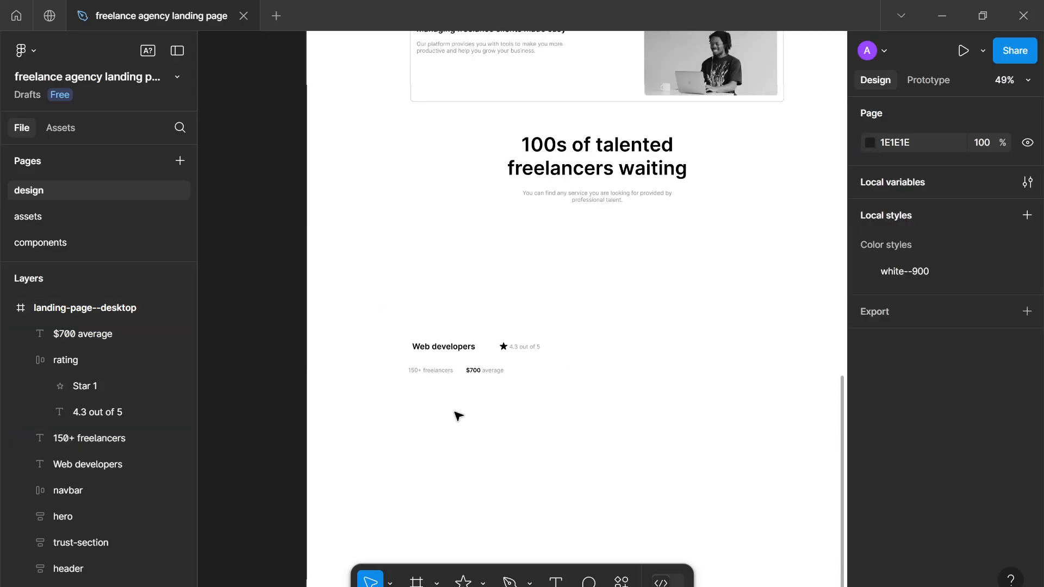
scroll(457, 415, "up", 2)
left_click_drag(440, 414, 409, 455)
scroll(379, 437, "up", 1)
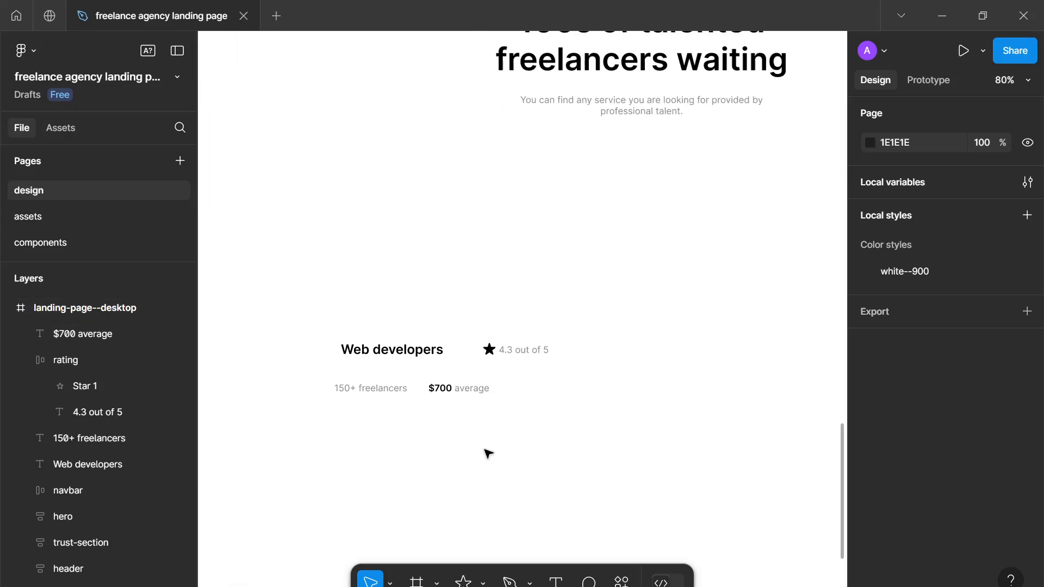
left_click_drag(543, 371, 354, 336)
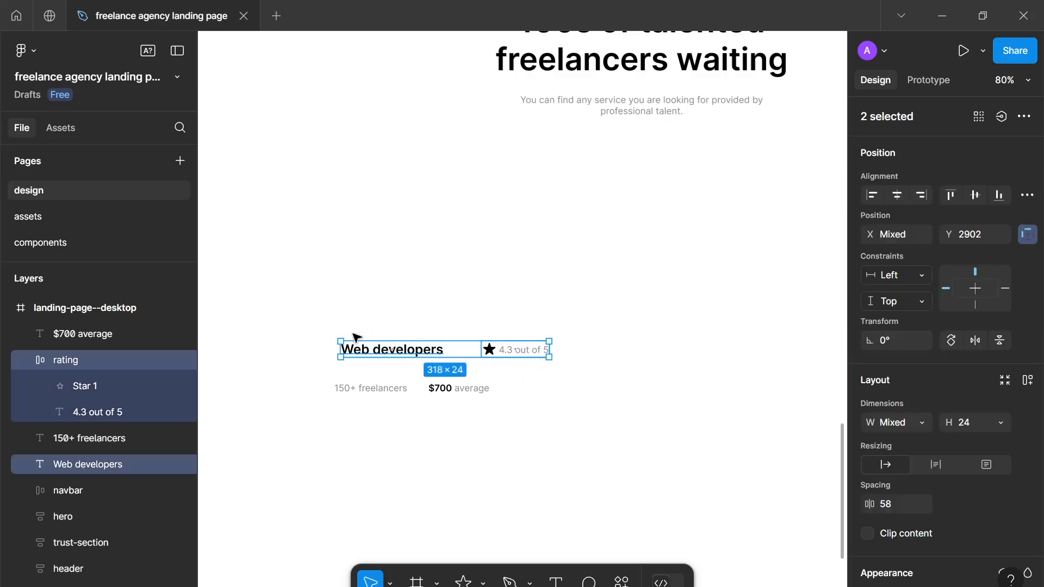
key("shift+a")
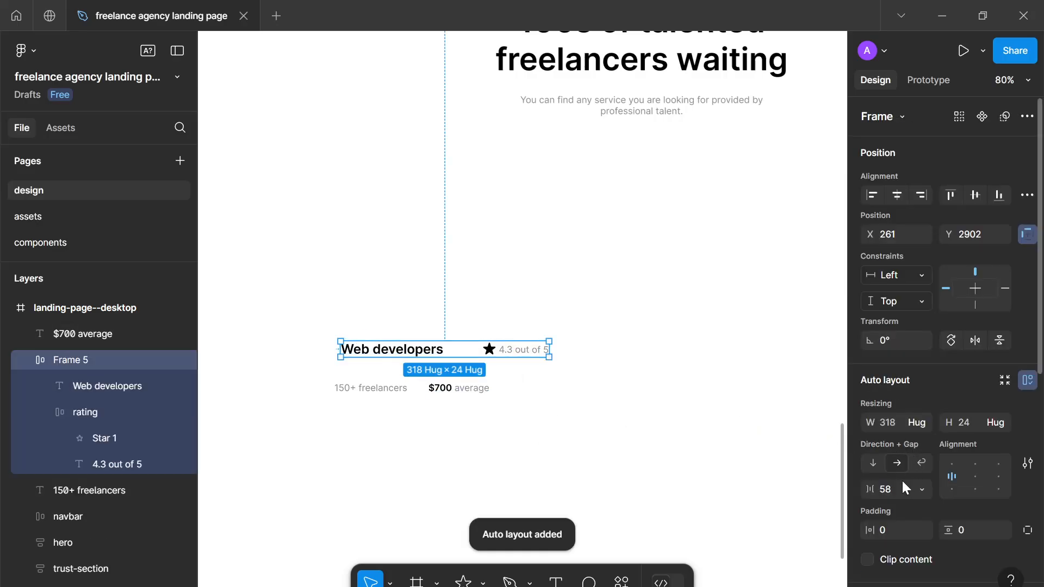
left_click(898, 493)
type("64")
key("Return")
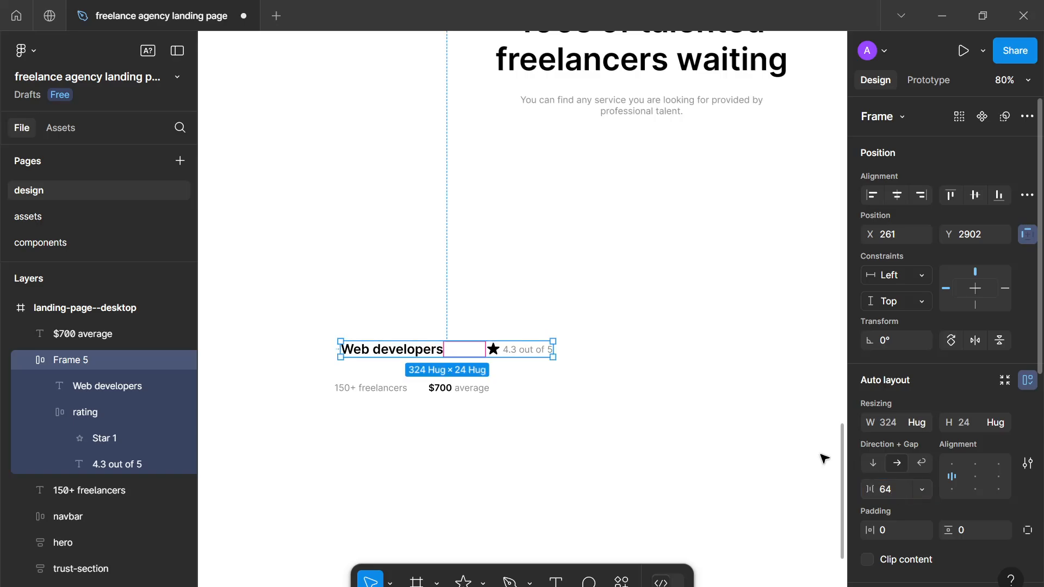
Step: Wrap the "150+ freelancers" and "$700 average" texts in an auto layout frame
left_click(391, 378)
left_click_drag(508, 438, 381, 373)
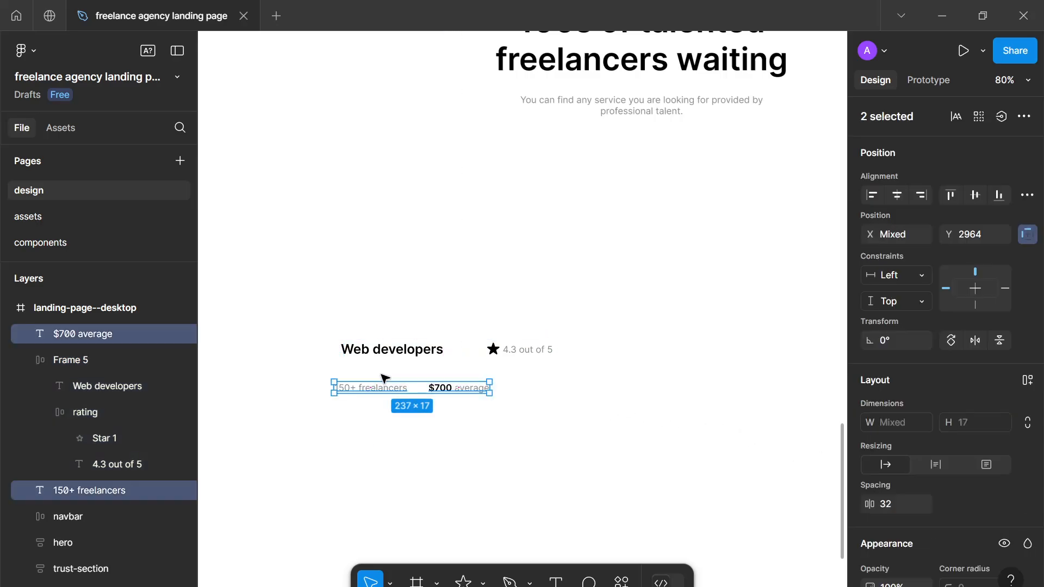
key("shift+a")
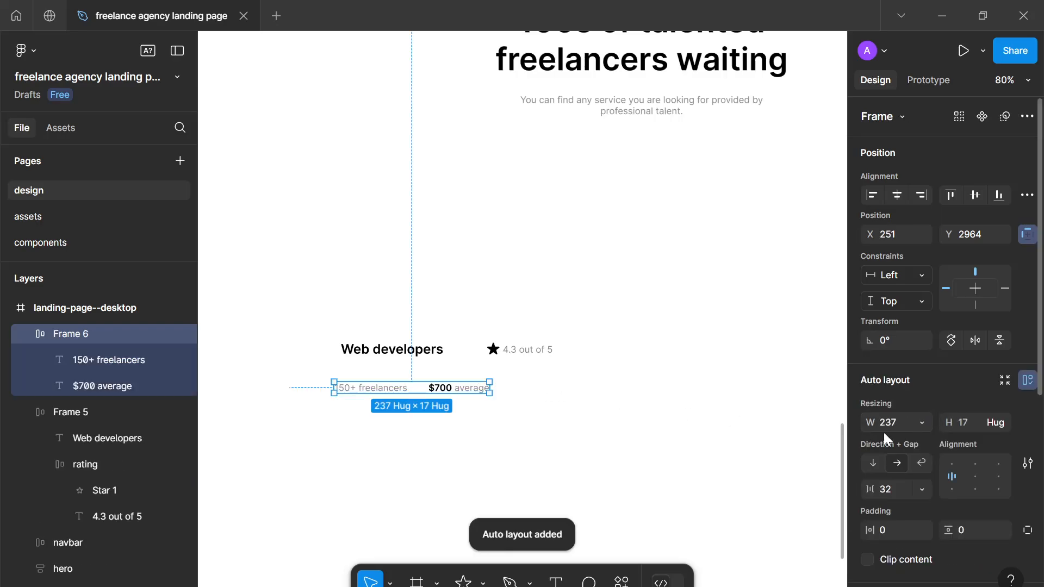
Step: Set the gap between "150+ freelancers" and "$700 average" to 64
left_click(928, 488)
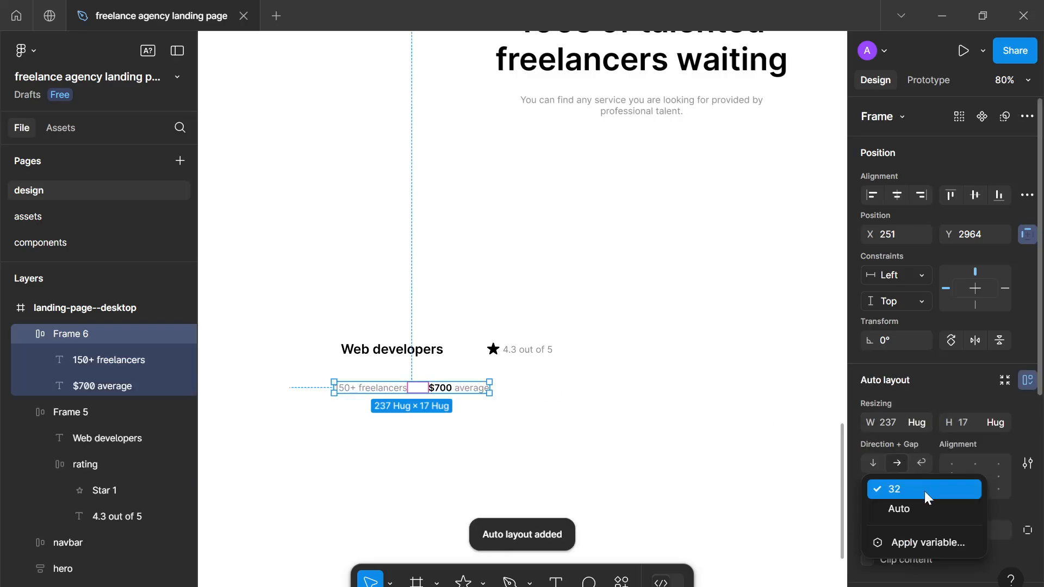
left_click(925, 489)
left_click(895, 484)
type("64")
key("Return")
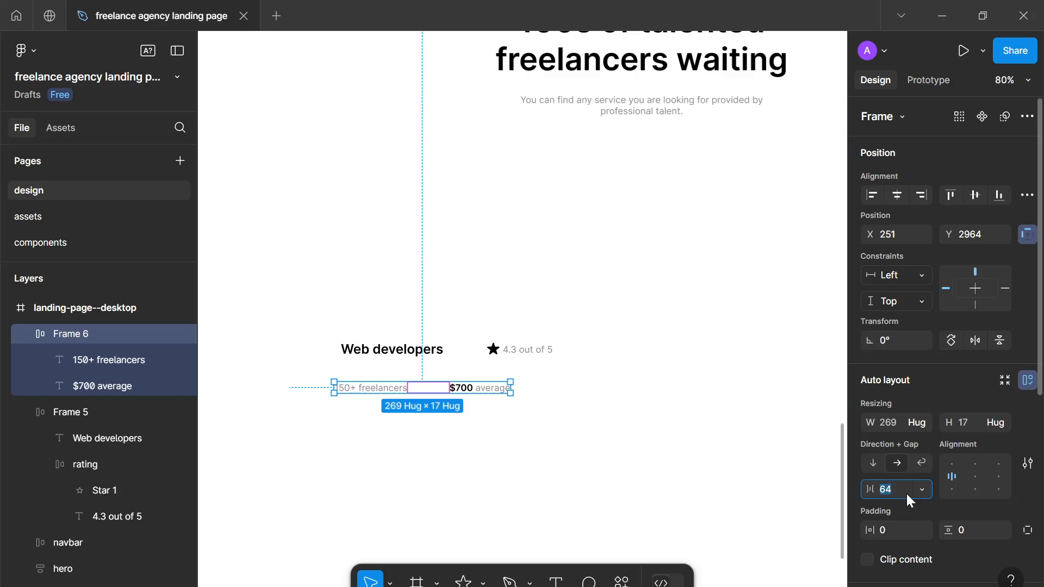
Step: Set the gap between "150+ freelancers" and "$700 average" to 8
type("8")
key("Return")
left_click(417, 501)
Step: Draw a small circle about 11 × 11 below the row with "150+ freelancers" and "$700 average"
scroll(415, 499, "up", 1)
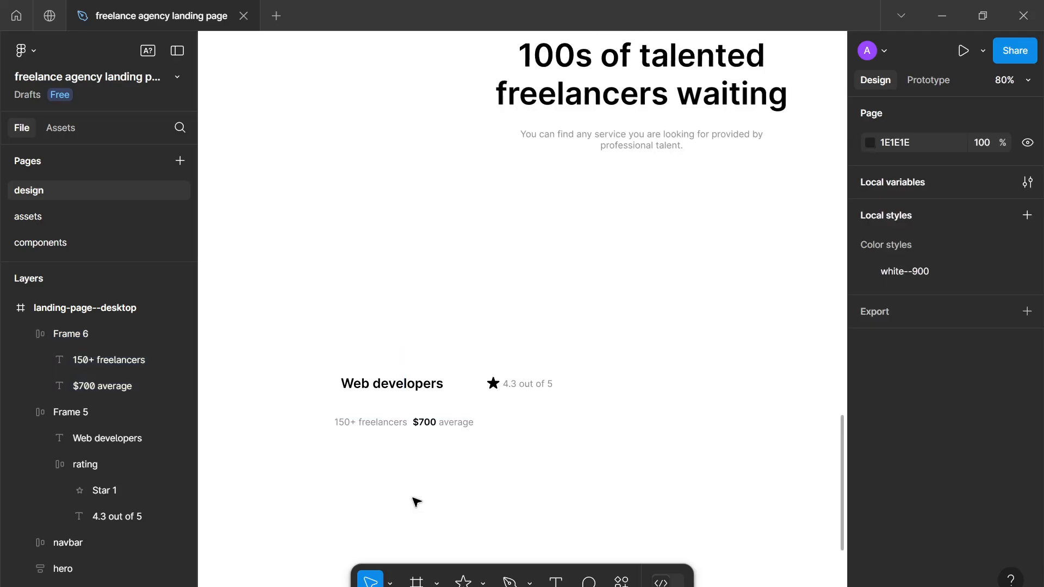
scroll(415, 499, "down", 5)
scroll(424, 499, "left", 1)
key("o")
scroll(430, 430, "up", 5)
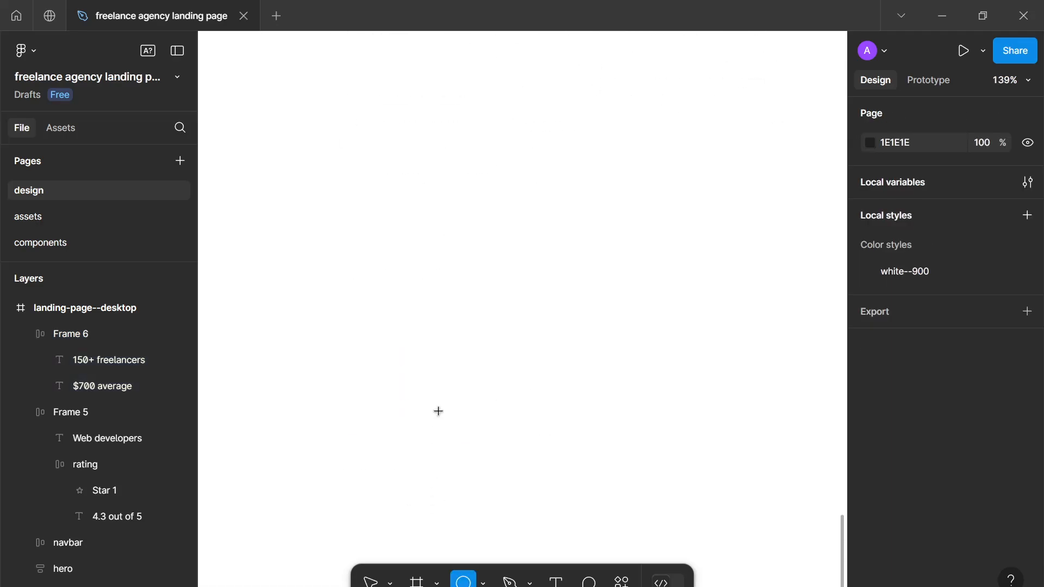
scroll(439, 410, "up", 5)
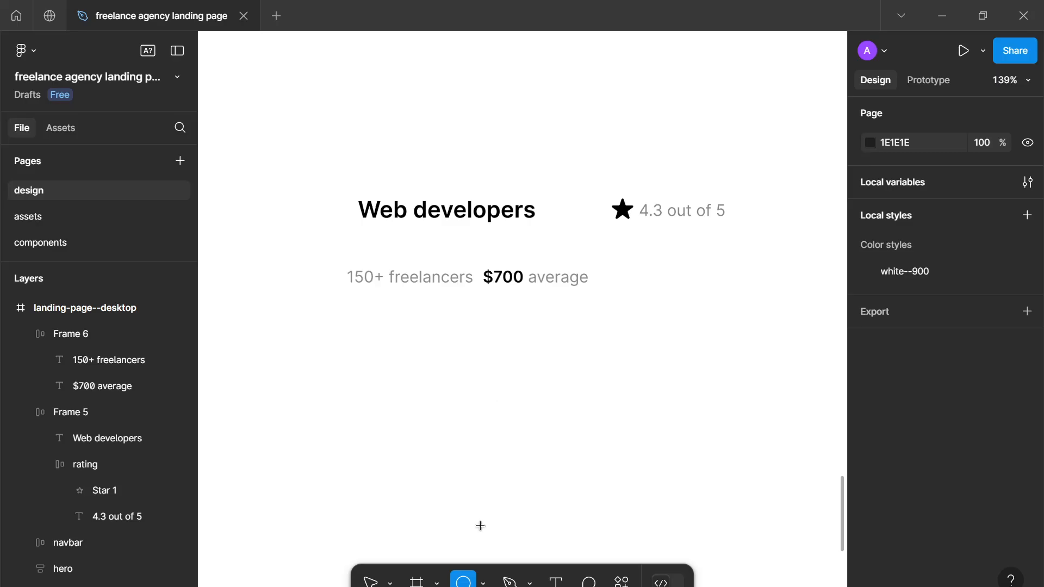
left_click_drag(479, 363, 471, 356)
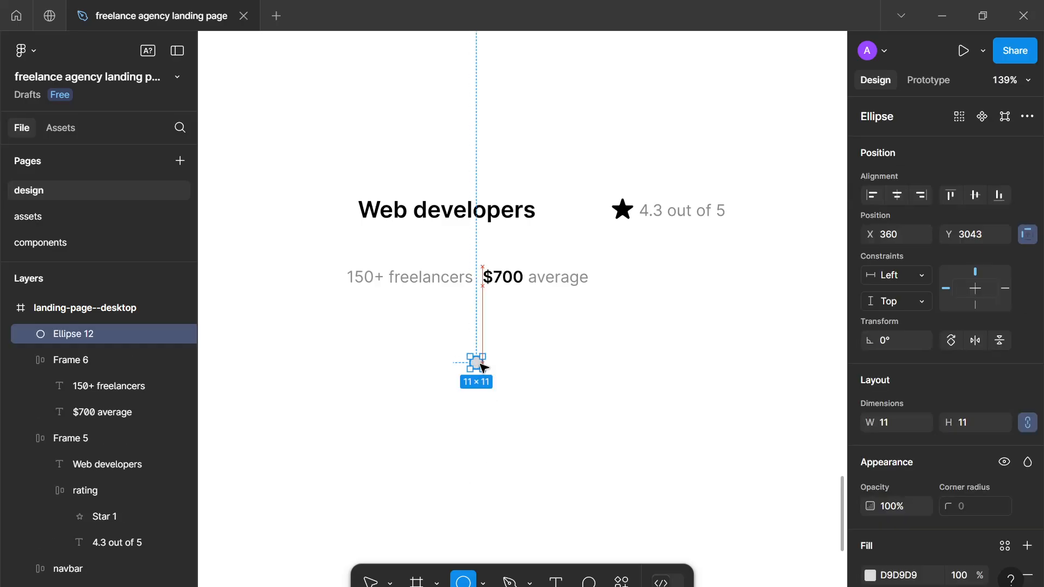
Step: Try the gray-600 and gray-900 library colors as the small circle's fill
scroll(946, 468, "down", 2)
left_click(1005, 420)
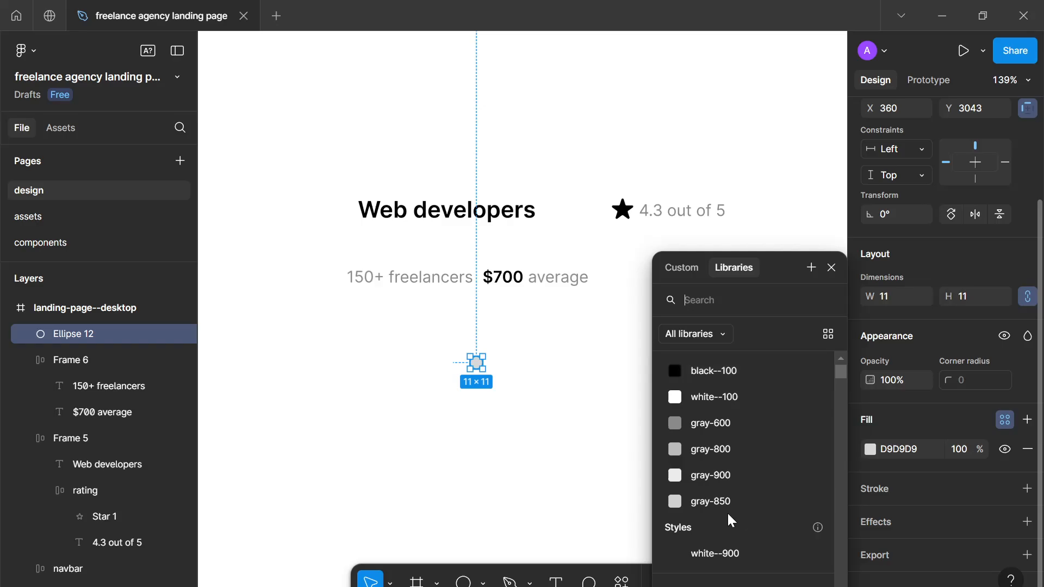
left_click(716, 425)
left_click(922, 458)
left_click(914, 453)
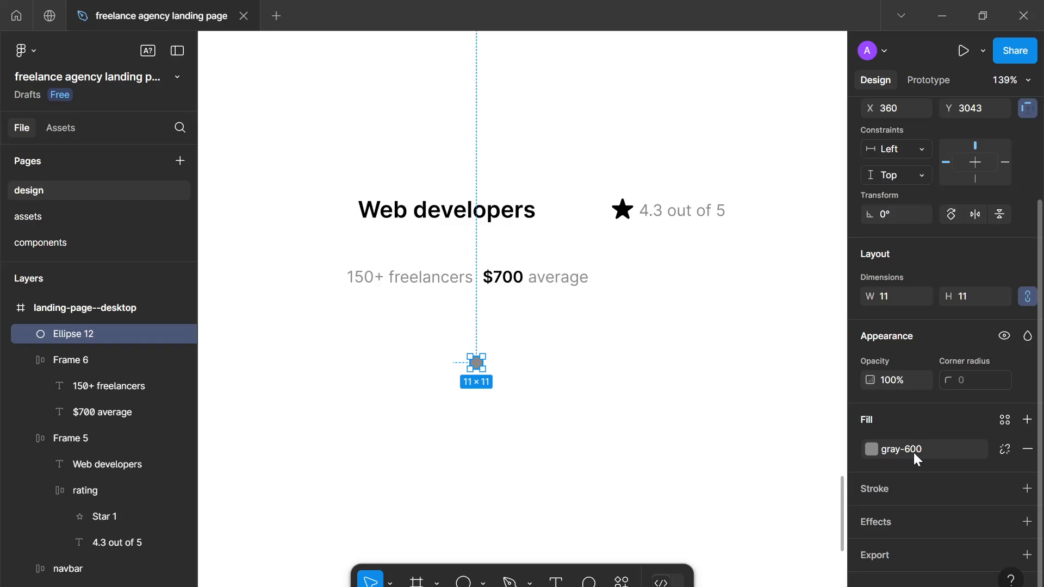
left_click(873, 446)
left_click(710, 480)
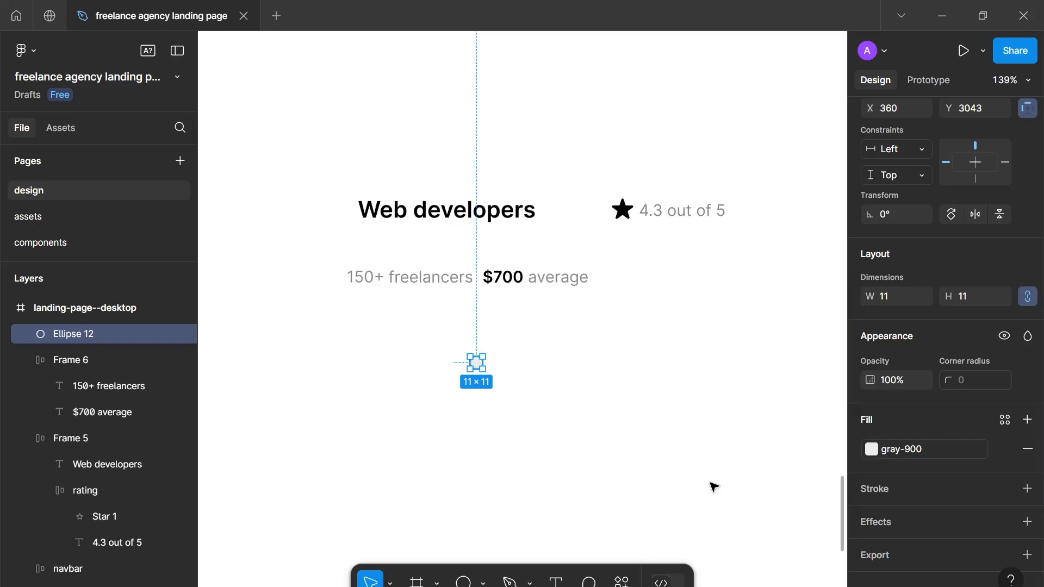
Step: Set the small circle's fill to the gray-800 library color
left_click(879, 452)
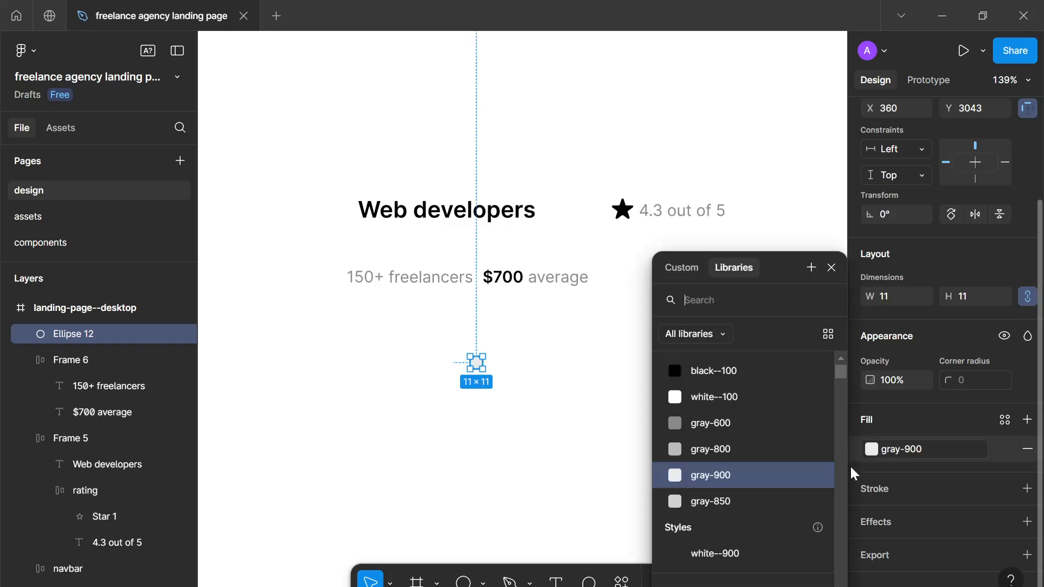
left_click(766, 451)
left_click(761, 449)
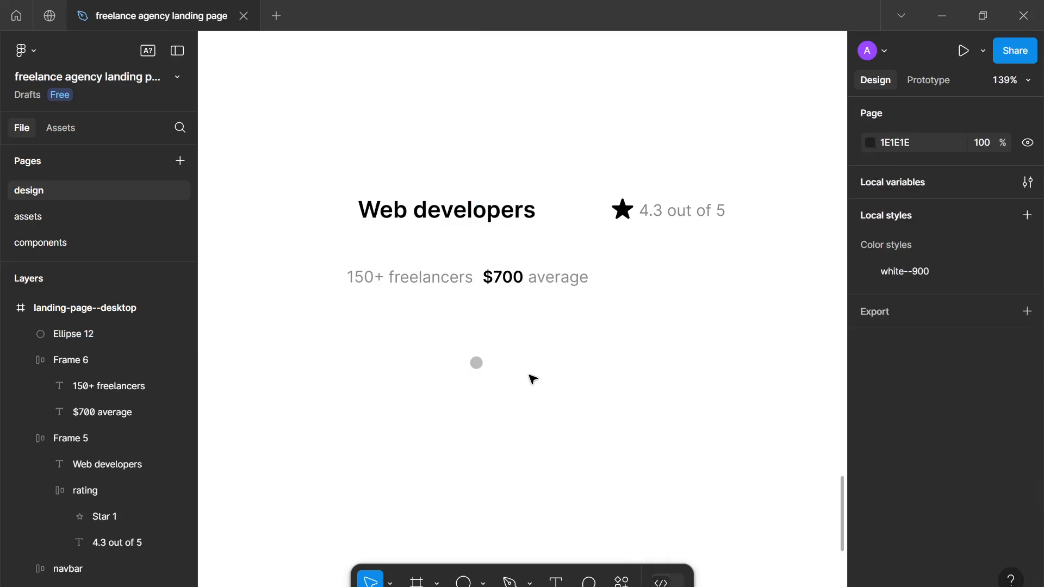
Step: Resize the small circle to 6 × 6 and place it in the row between "150+ freelancers" and "$700 average"
left_click(476, 363)
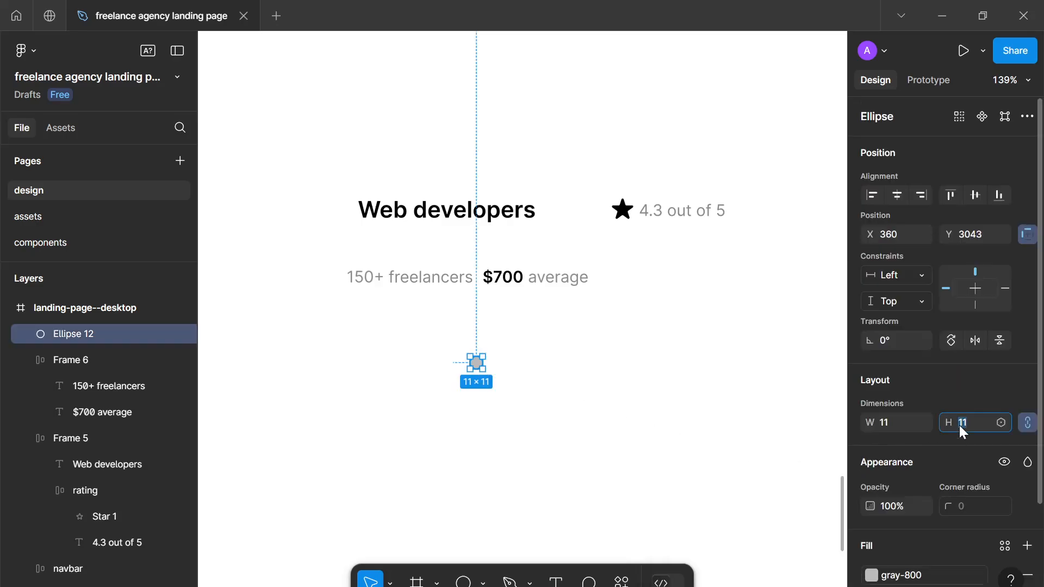
type("6")
key("Return")
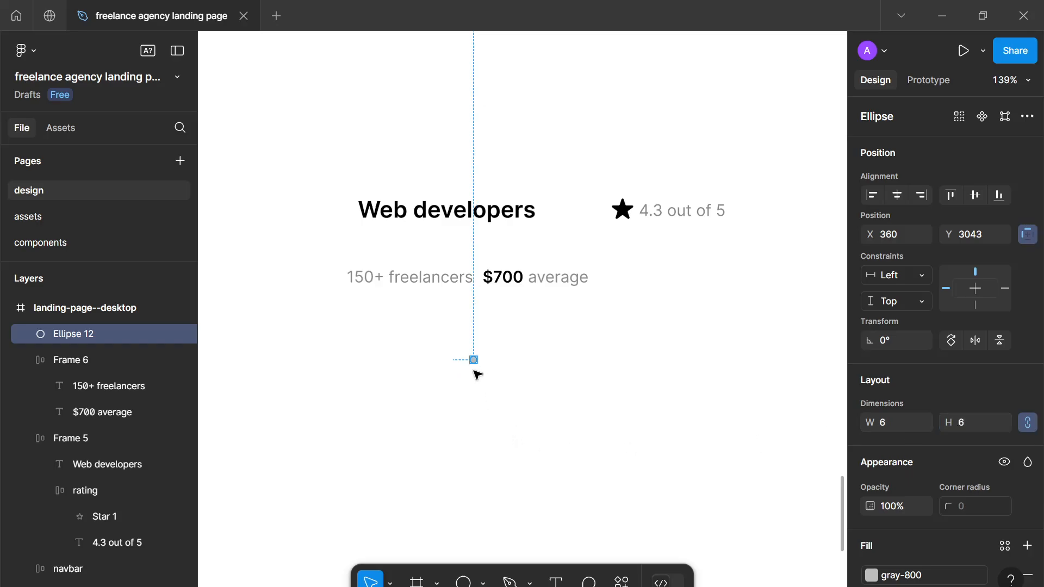
left_click_drag(480, 338, 481, 284)
left_click(503, 349)
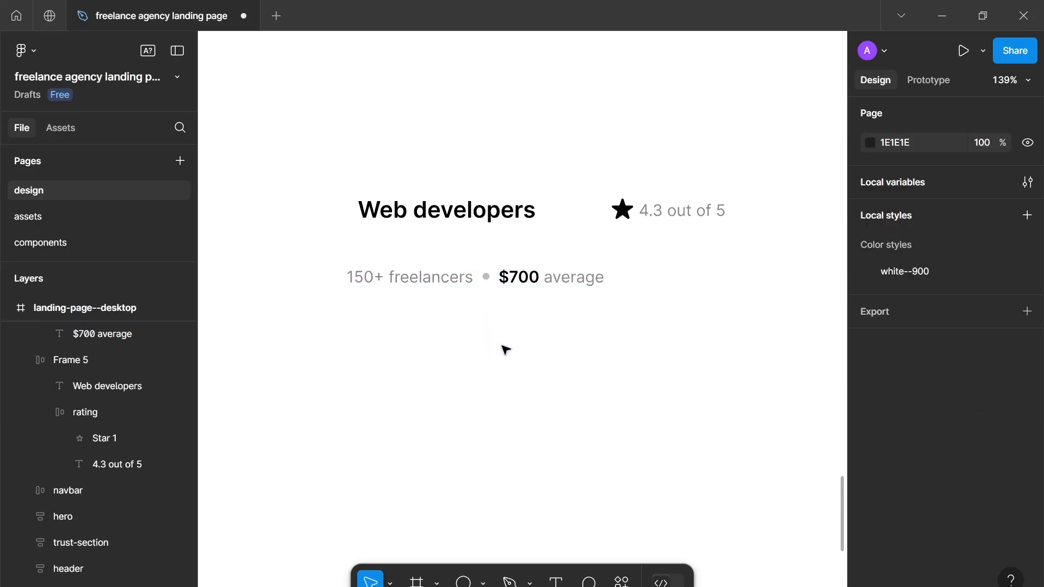
Step: Move the row with "150+ freelancers" and "$700 average" so its left edge aligns with the "Web developers" row
scroll(504, 349, "down", 3)
left_click(508, 298)
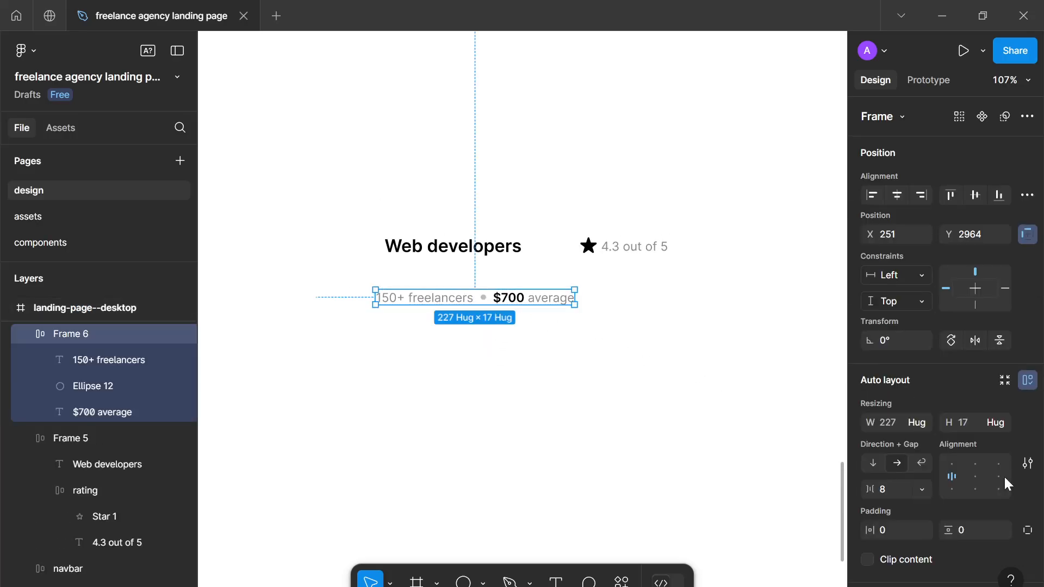
left_click_drag(505, 296, 523, 305)
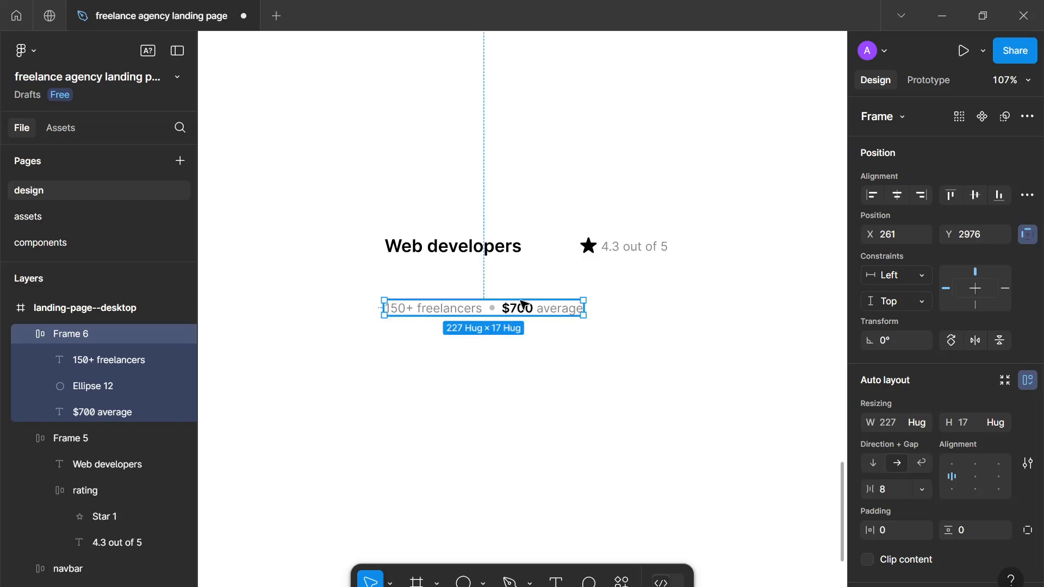
Step: Wrap the "Web developers" row and the freelancers row in a vertical auto layout frame with a gap of 32
left_click(591, 389)
left_click_drag(591, 390, 468, 227)
key("shift+a")
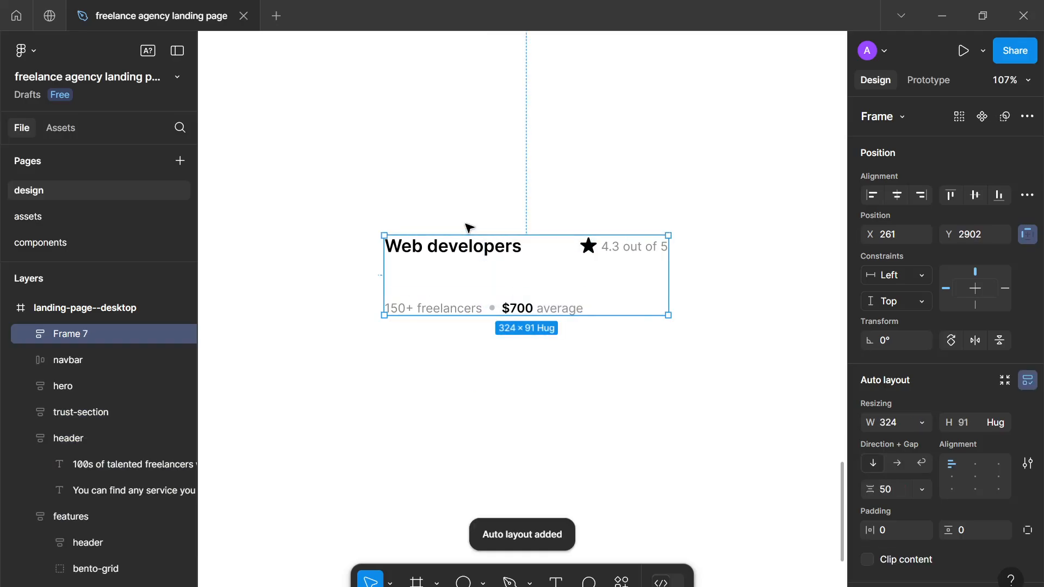
left_click(896, 479)
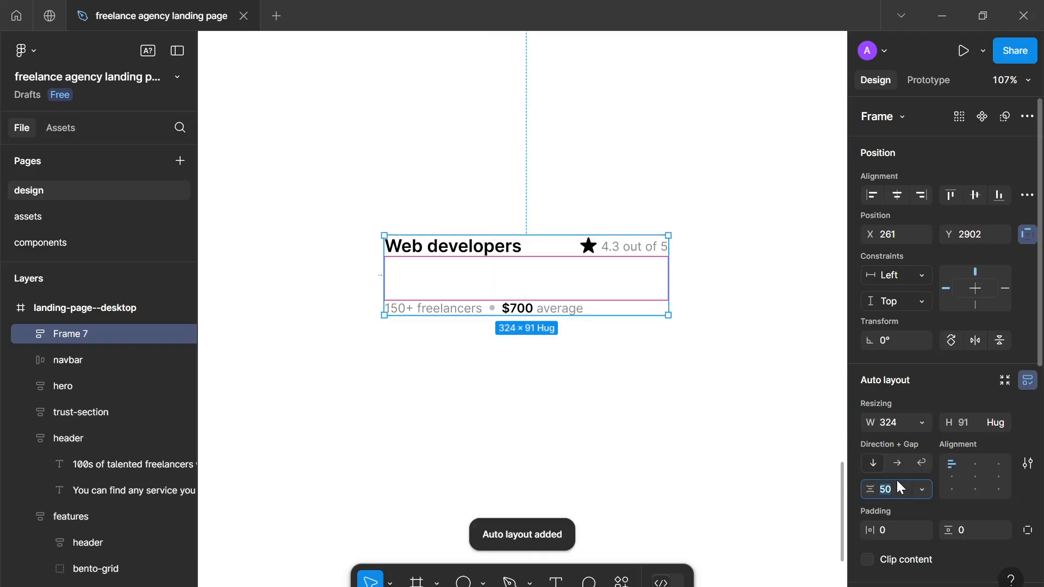
type("32")
key("Return")
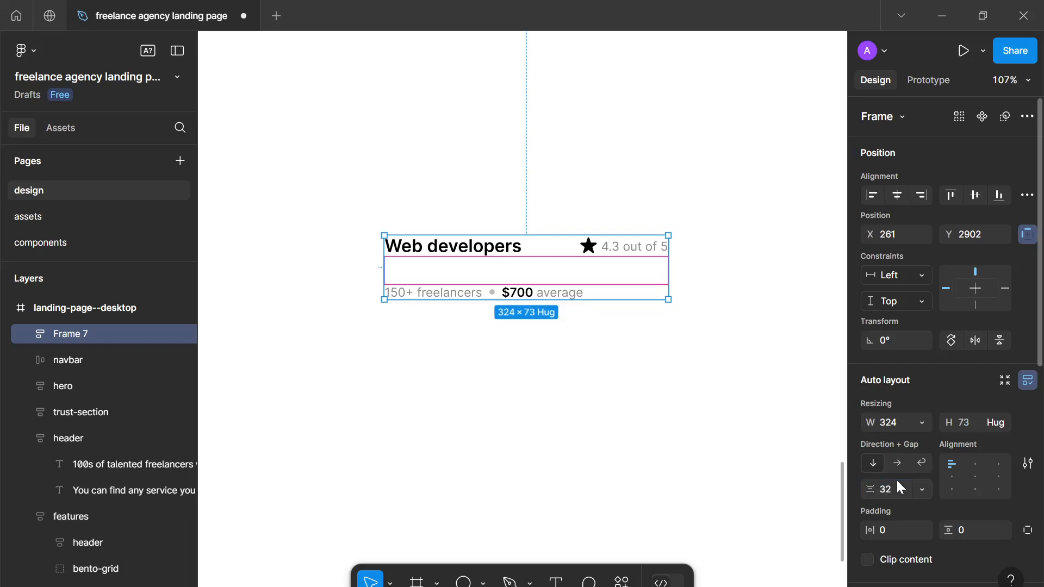
Step: Give the card frame a white--100 fill and a gray-850 stroke
scroll(957, 468, "down", 3)
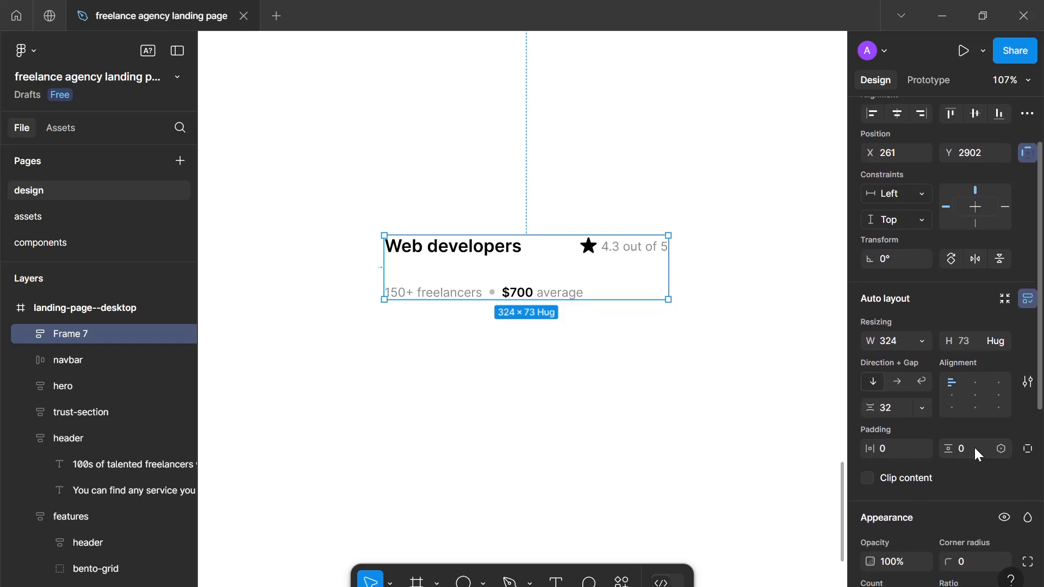
scroll(973, 446, "down", 10)
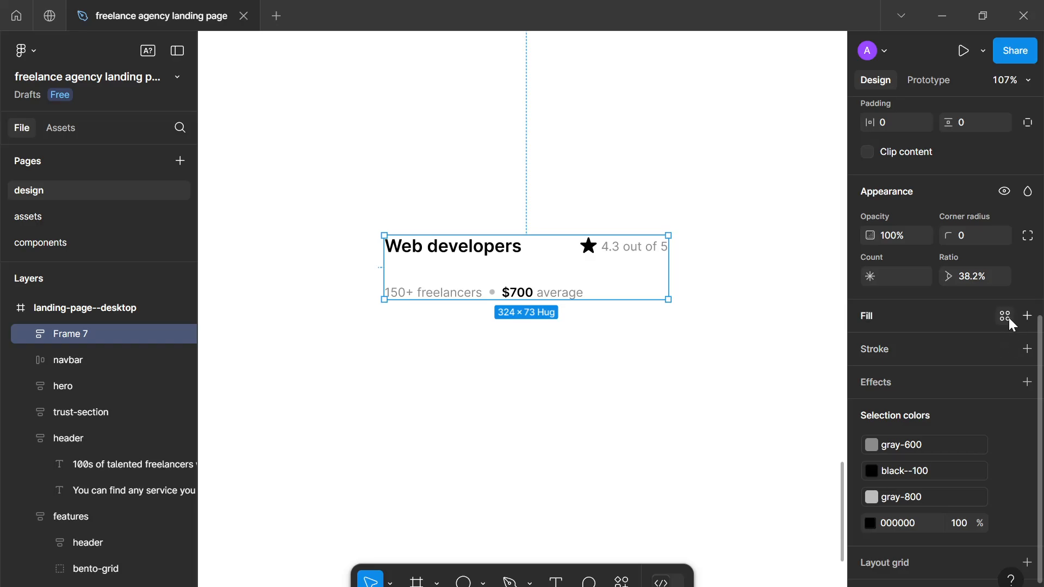
left_click(1006, 317)
left_click(745, 392)
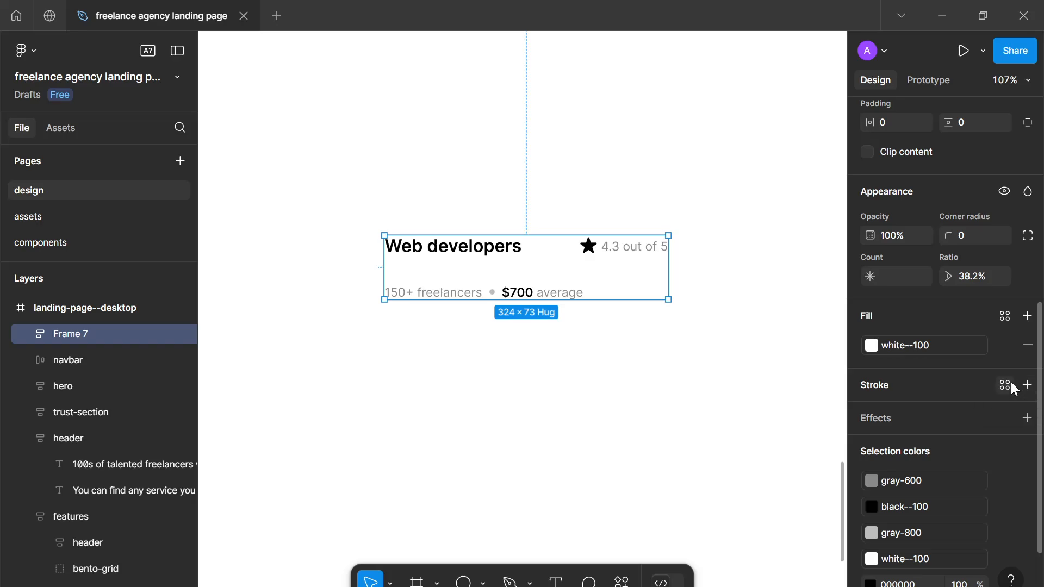
left_click(1012, 385)
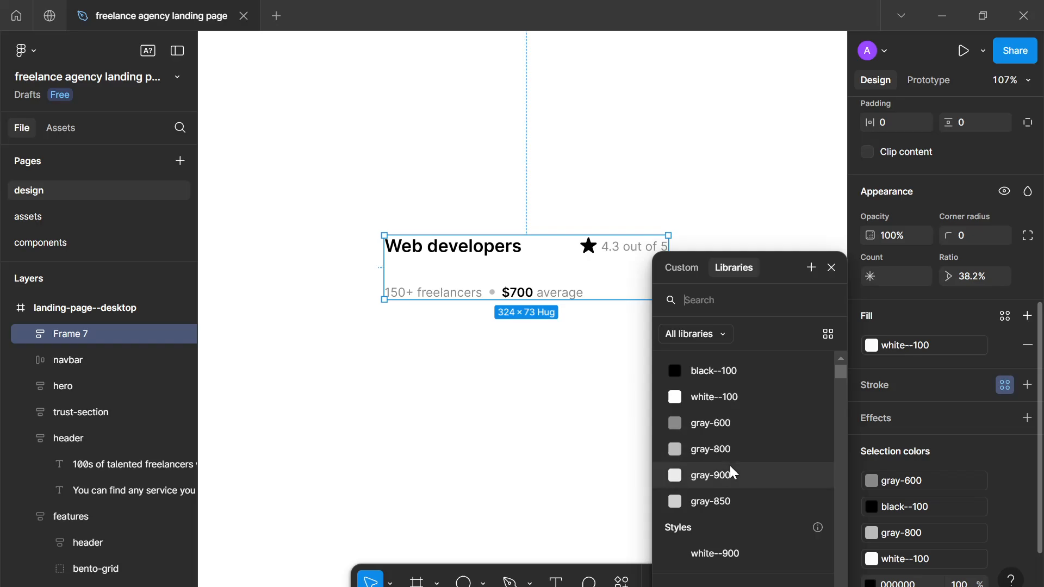
left_click(729, 499)
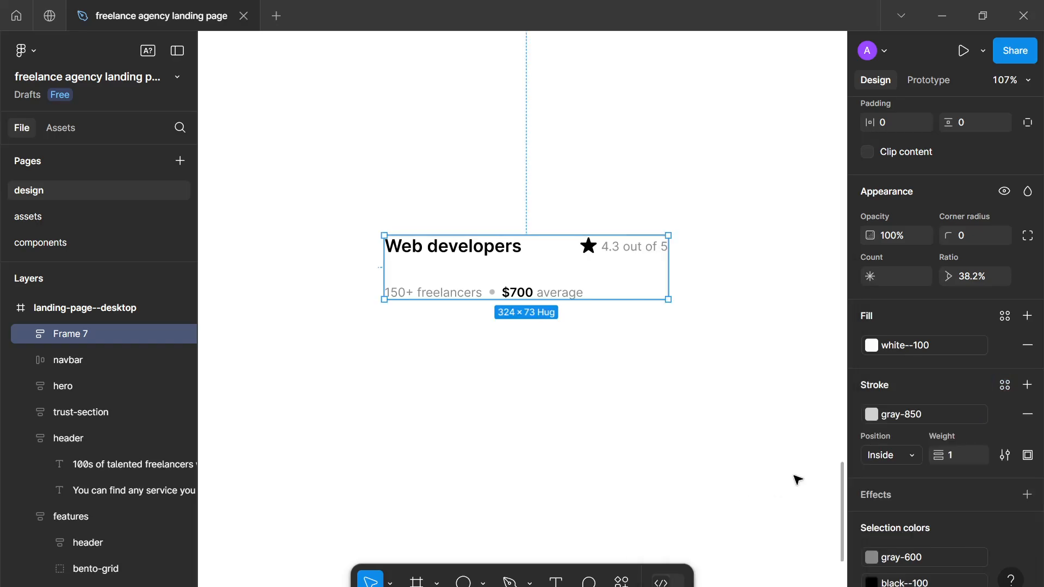
Step: Set the card's corner radius to 8 and its horizontal and vertical padding to 16
scroll(918, 444, "down", 3)
scroll(929, 363, "up", 3)
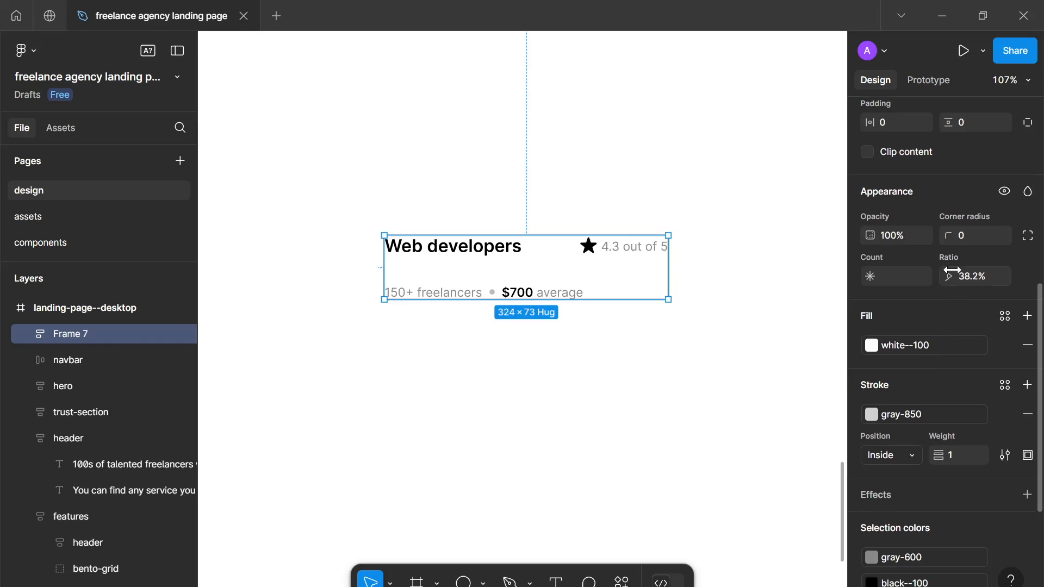
type("8")
scroll(946, 267, "up", 3)
left_click(900, 284)
type("16")
key("Tab")
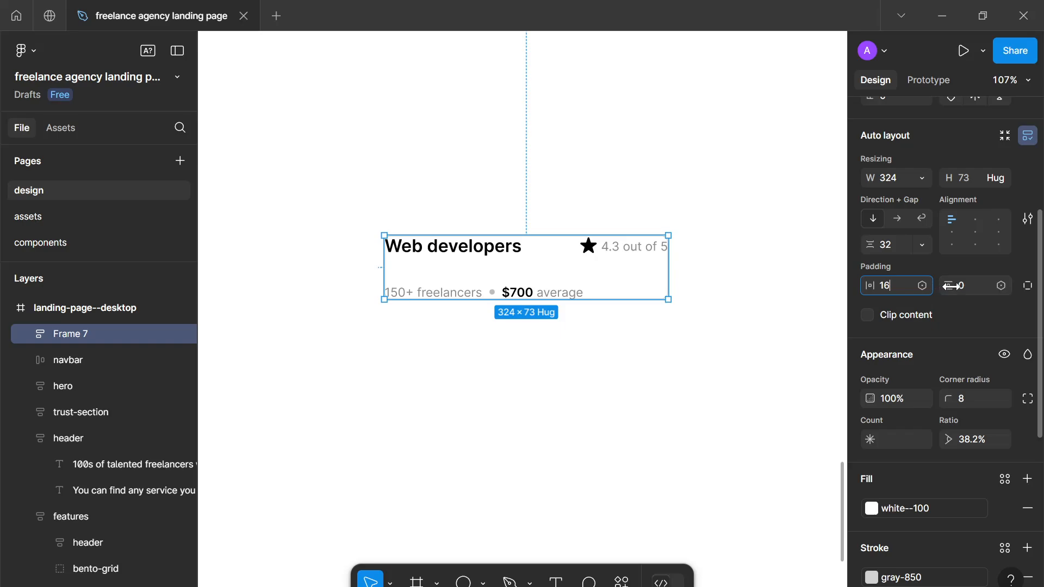
type("16")
key("Return")
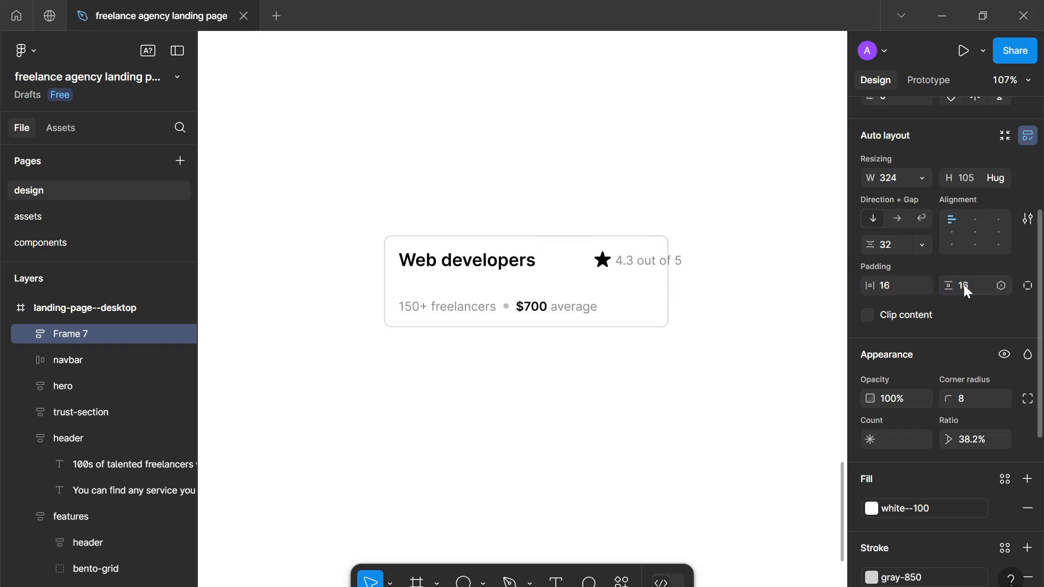
Step: Set the card's width to hug its contents
left_click(920, 180)
left_click(923, 194)
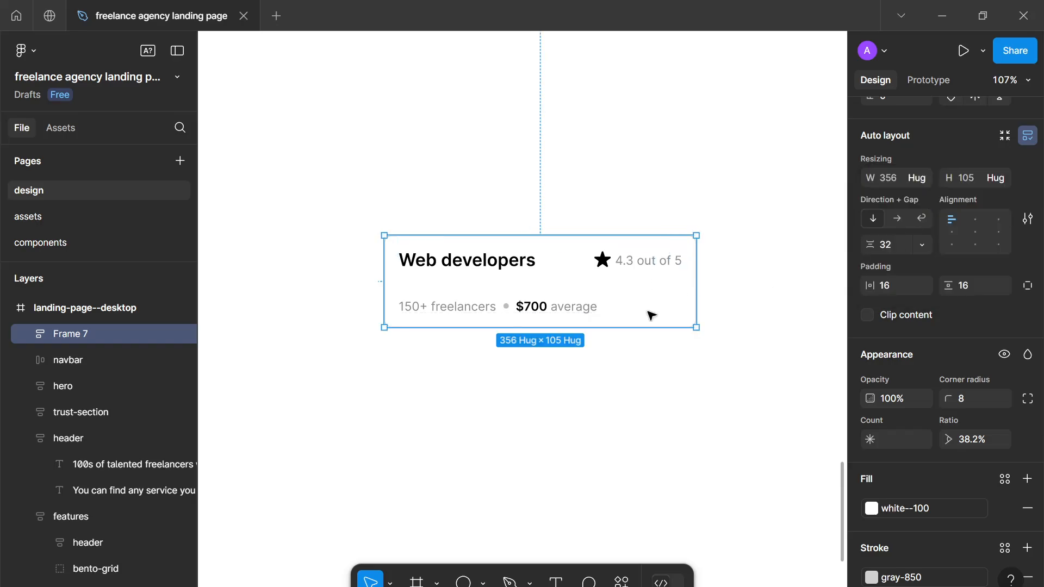
left_click(606, 428)
scroll(566, 445, "down", 6)
left_click_drag(566, 446, 468, 343)
scroll(476, 348, "up", 3)
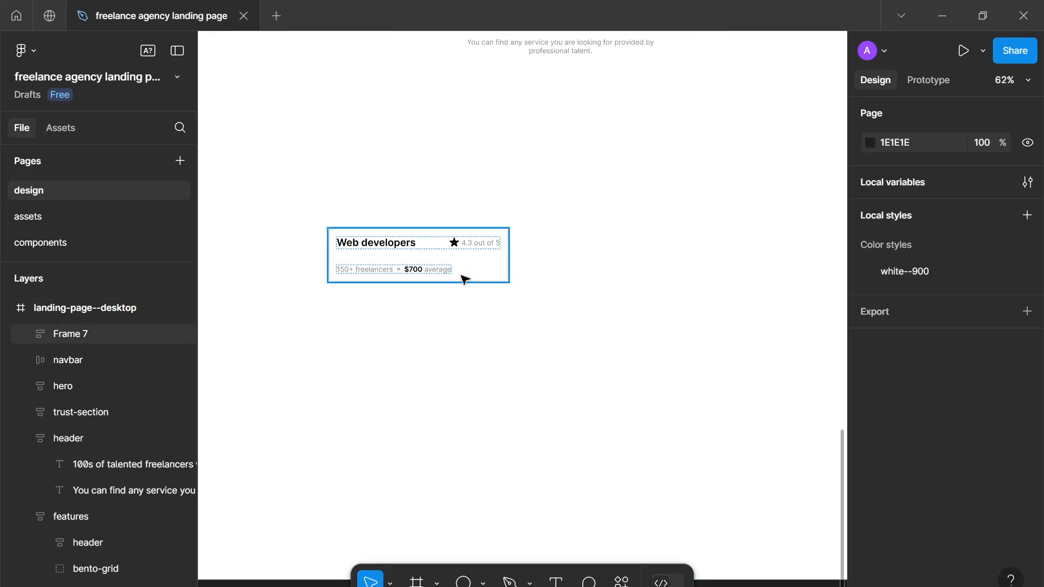
Step: Set the vertical gap between the two rows of the card to 64
left_click(496, 303)
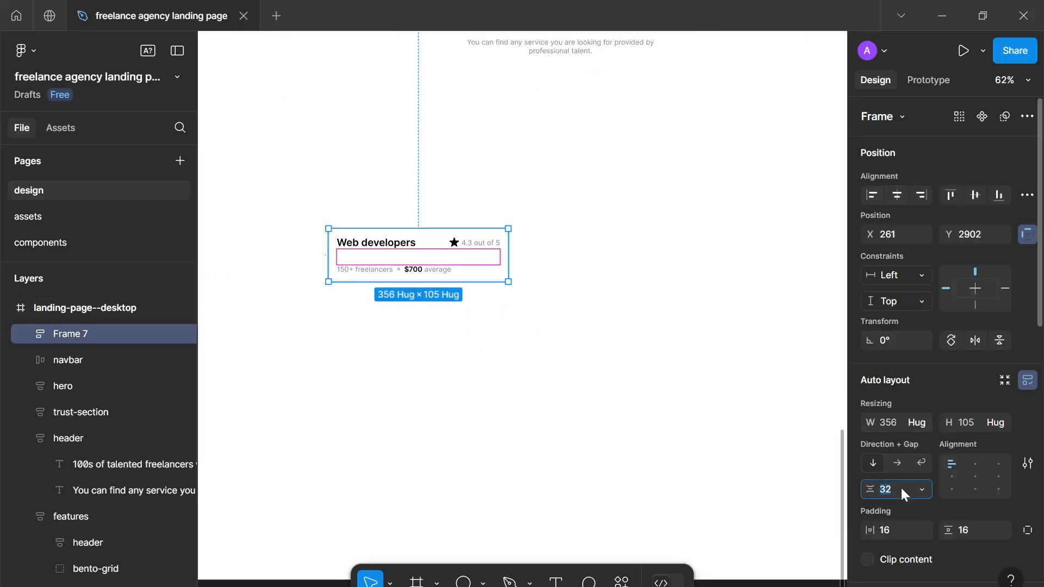
type("64")
key("Return")
left_click(690, 503)
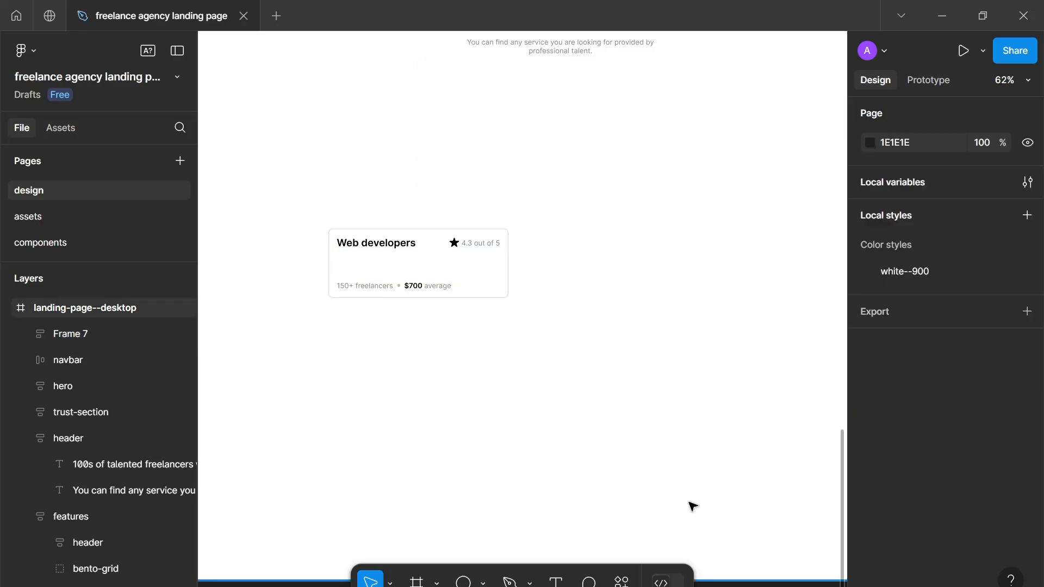
scroll(690, 505, "down", 3)
scroll(692, 505, "up", 4)
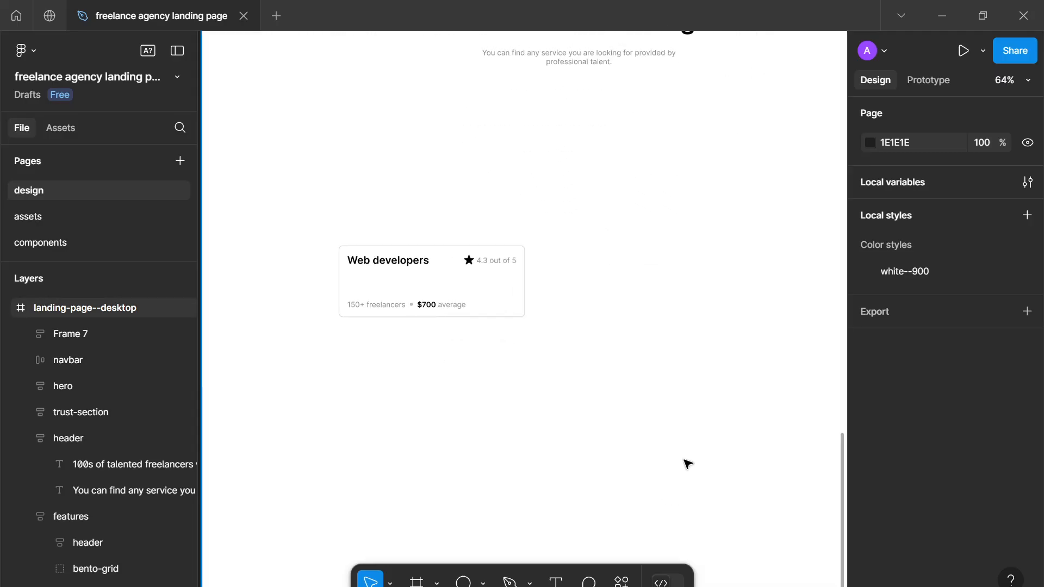
scroll(688, 464, "down", 5)
scroll(687, 464, "up", 6)
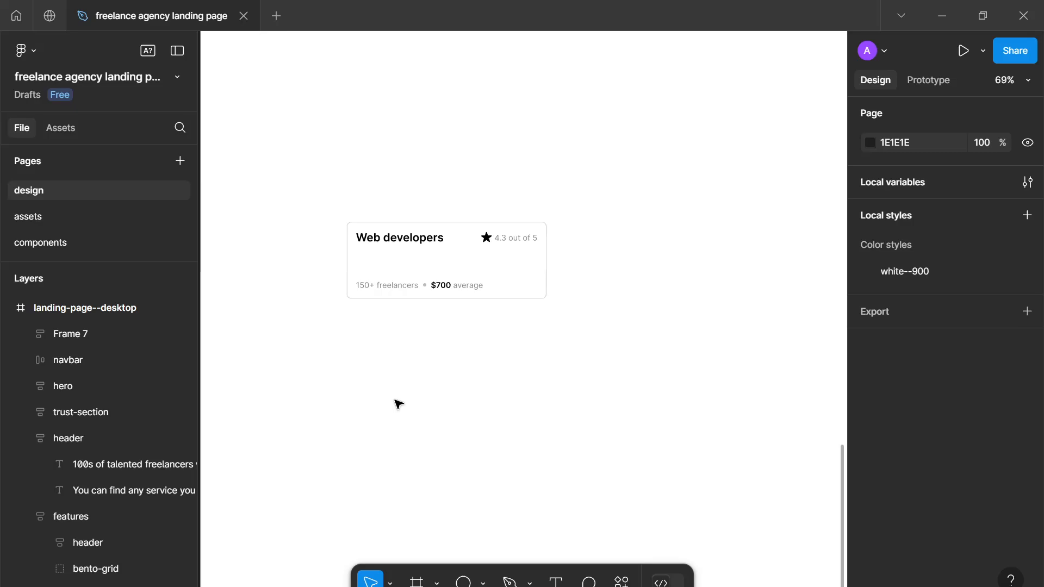
key("p")
key("v")
left_click(375, 282)
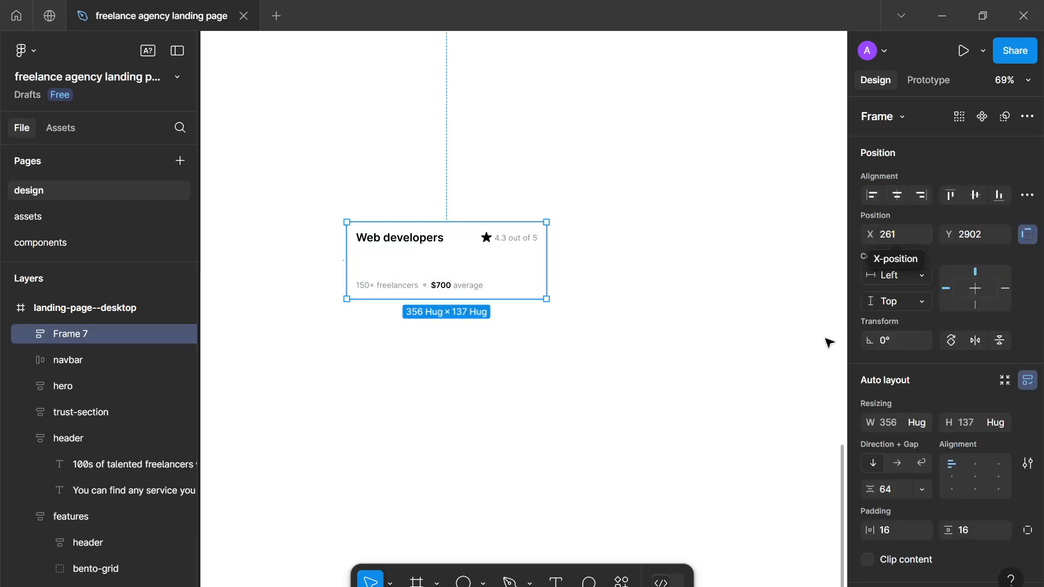
scroll(941, 414, "down", 3)
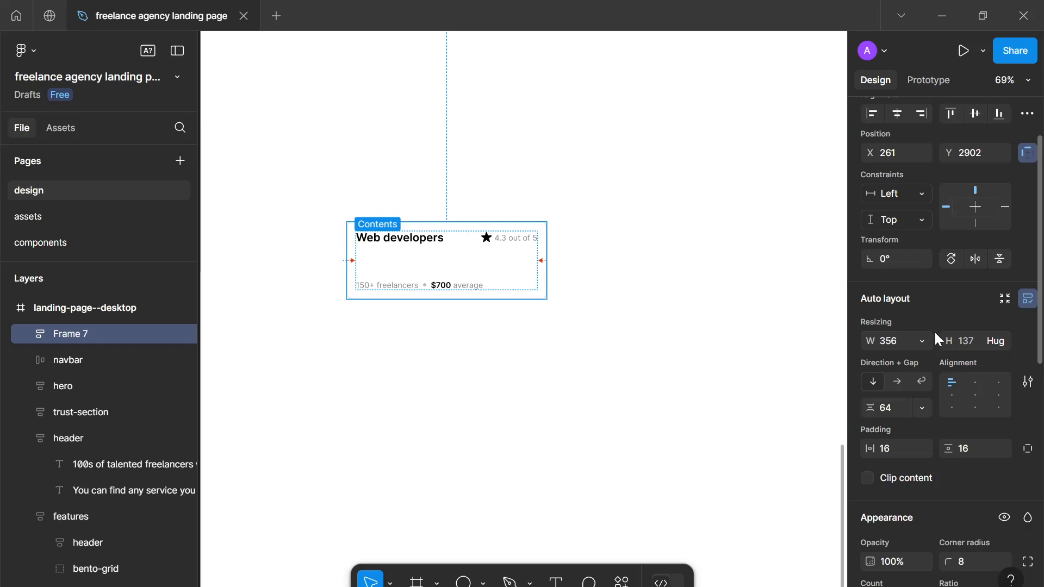
left_click(650, 365)
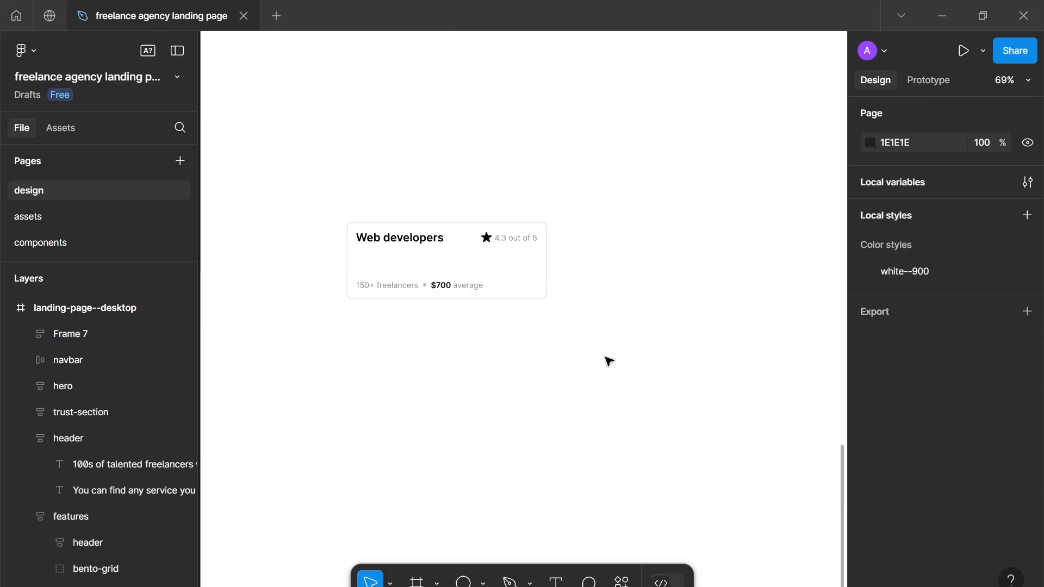
Step: Draw a rectangle about 356 × 145 over the card and move it to the empty area below the card
key("r")
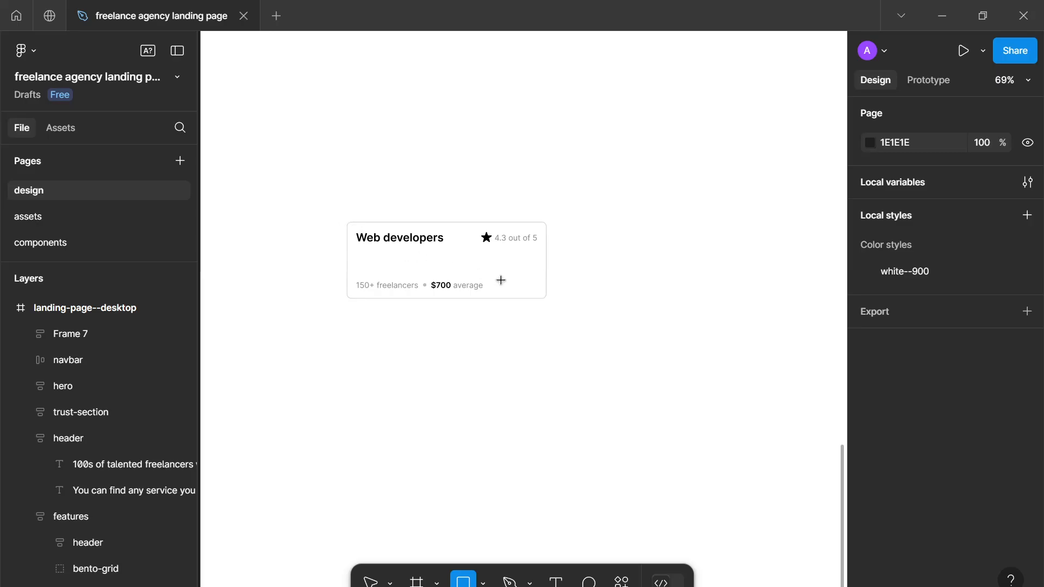
left_click_drag(344, 220, 548, 303)
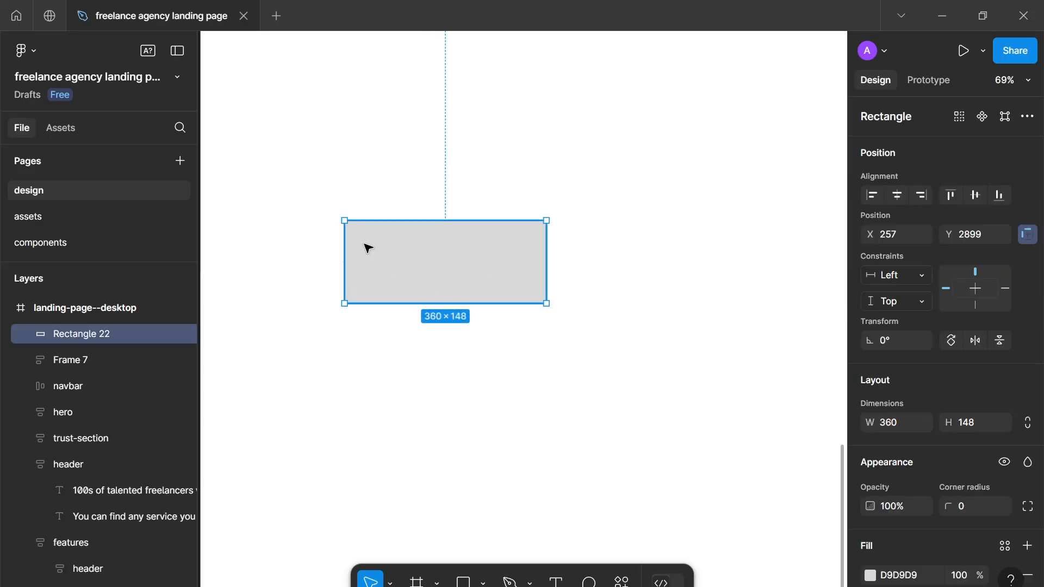
left_click_drag(344, 220, 344, 224)
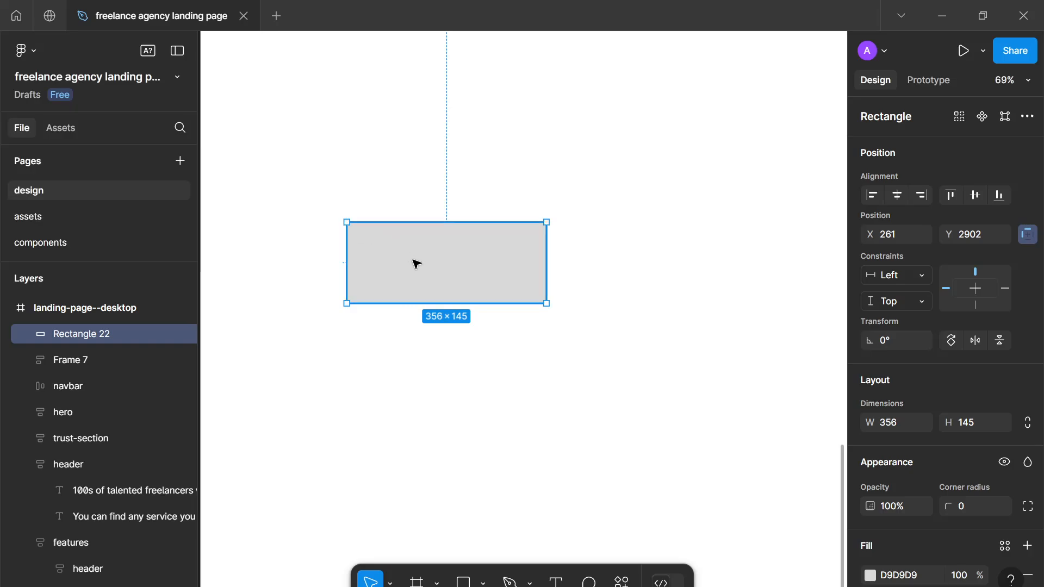
left_click_drag(415, 264, 514, 409)
scroll(477, 340, "down", 1)
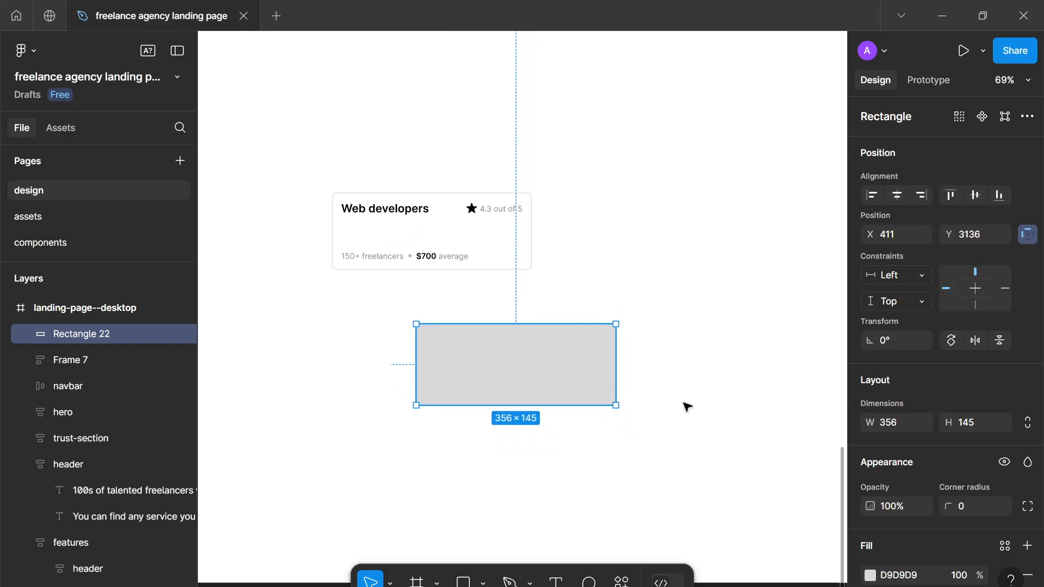
Step: Set the new rectangle's corner radius to 8
left_click(961, 508)
type("8")
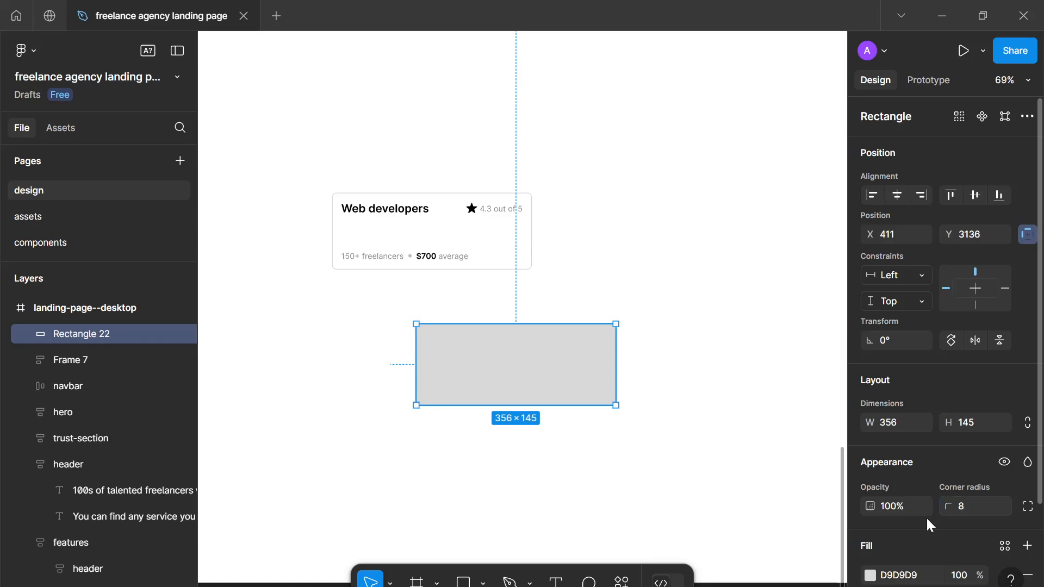
Step: Draw a vertical line about 145.5 high with the Pen tool across the rectangle near its left edge
left_click(571, 460)
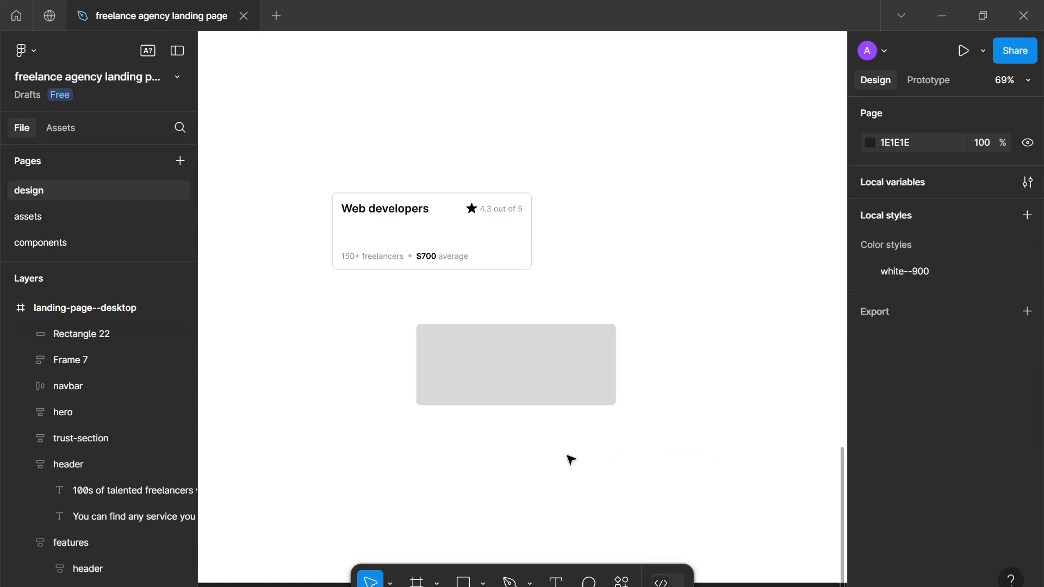
key("p")
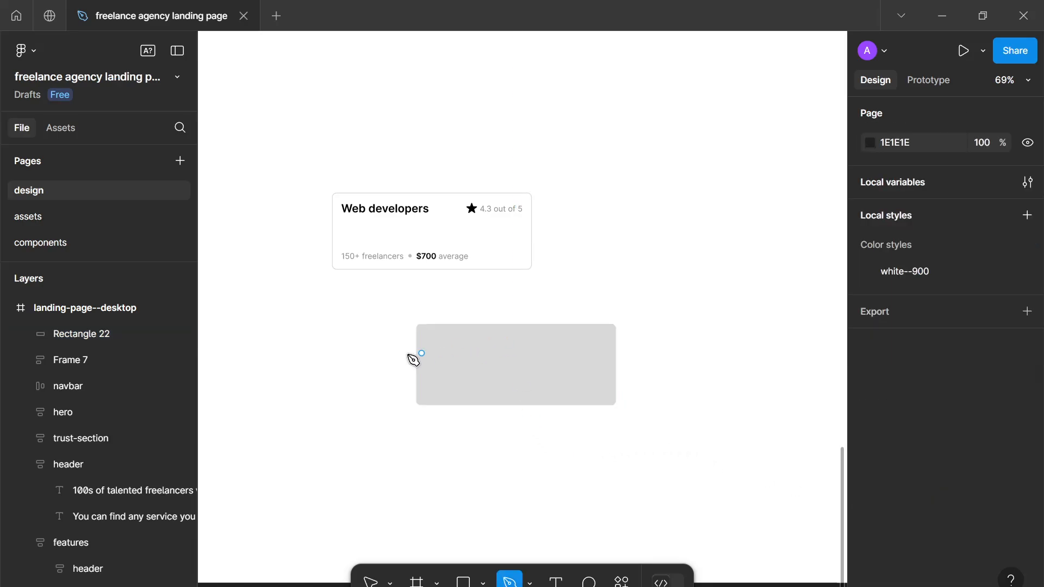
left_click(438, 324)
left_click(438, 406)
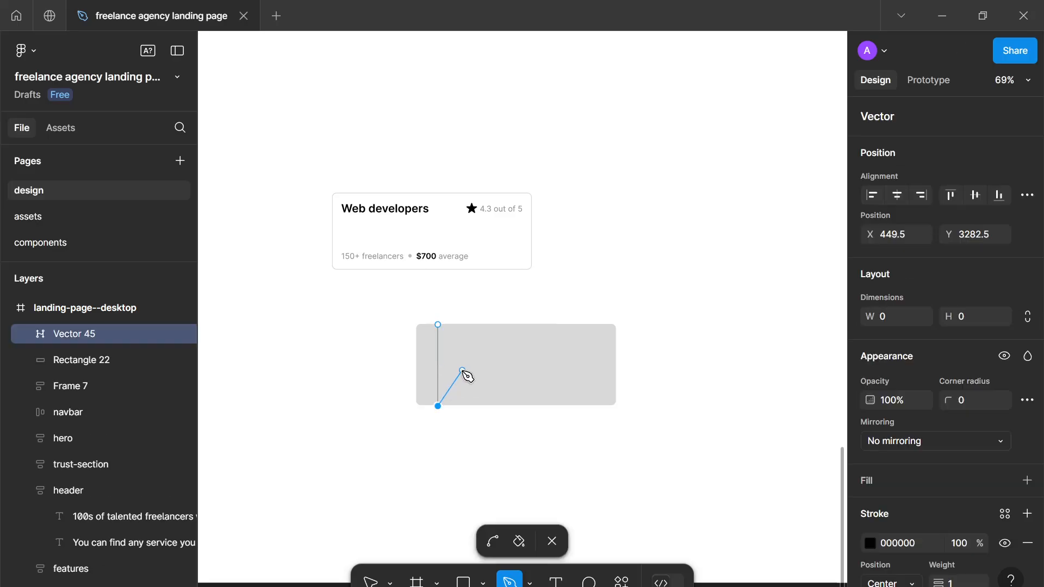
key("Escape")
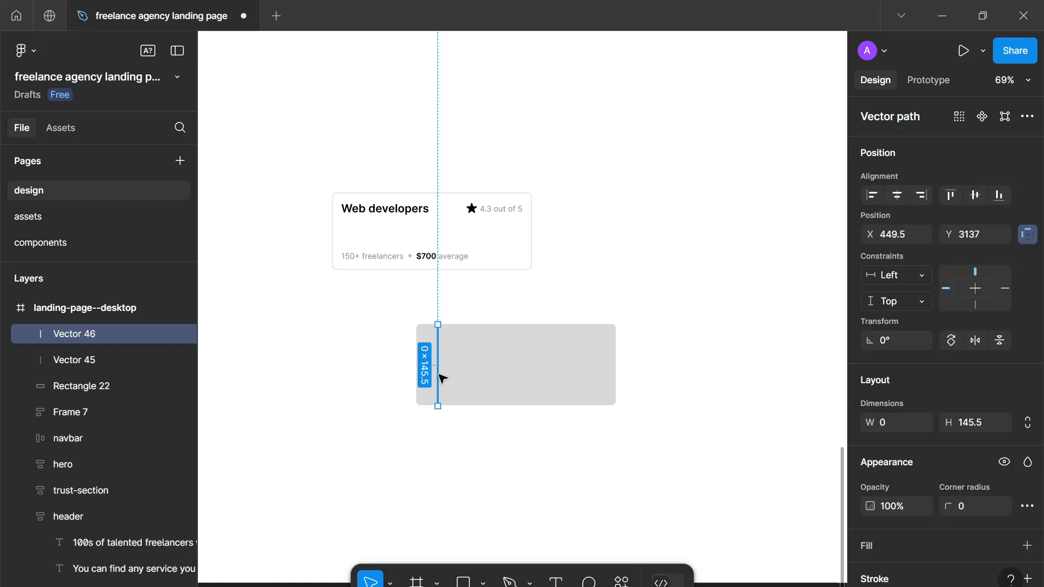
Step: Duplicate the vertical line rightward across the rectangle at a spacing of about 22, making twelve lines
left_click_drag(443, 377, 452, 376)
key("ctrl+d")
key("ctrl+d")
key("ctrl+d")
key("ctrl+d")
key("ctrl+d")
key("ctrl+d")
key("ctrl+d")
key("ctrl+d")
key("ctrl+d")
key("ctrl+d")
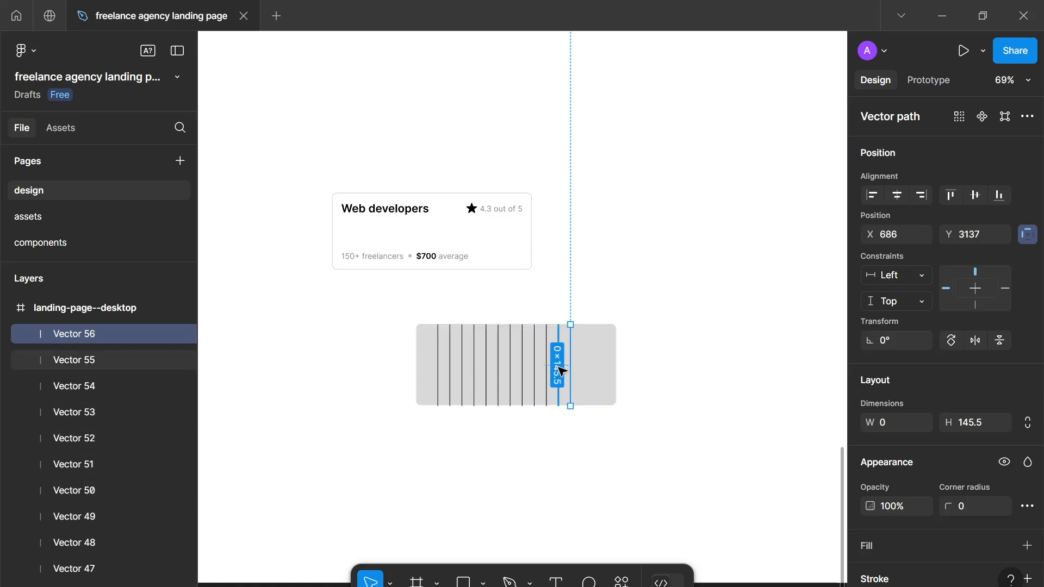
Step: Select all twelve vertical lines and wrap them in an auto layout frame
scroll(90, 530, "down", 6)
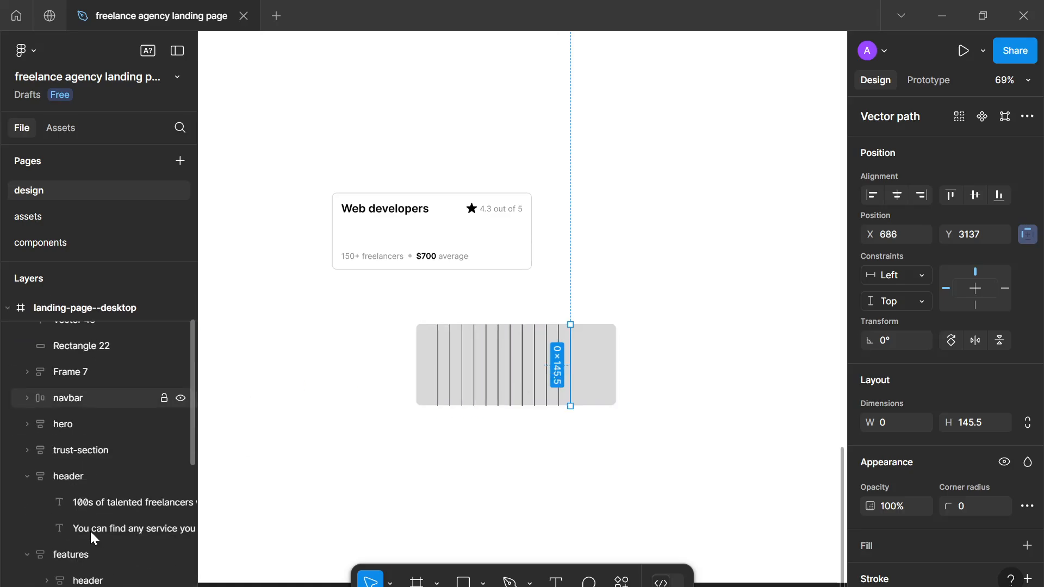
scroll(91, 531, "up", 4)
left_click(110, 525, "shift")
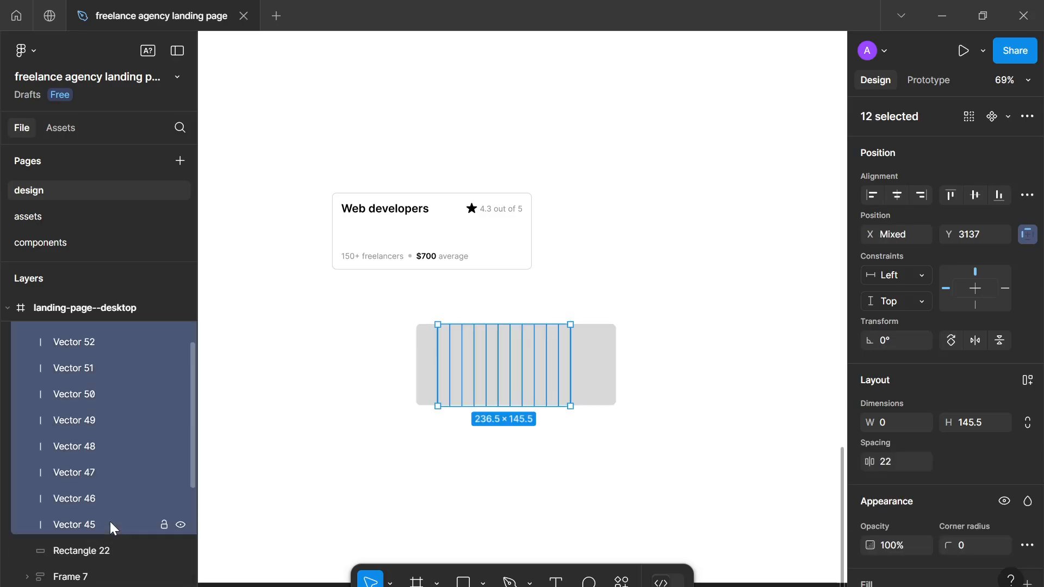
key("shift+a")
Step: Examine the grid-line background of the hero section at the start of the landing page as a reference
scroll(544, 377, "down", 5)
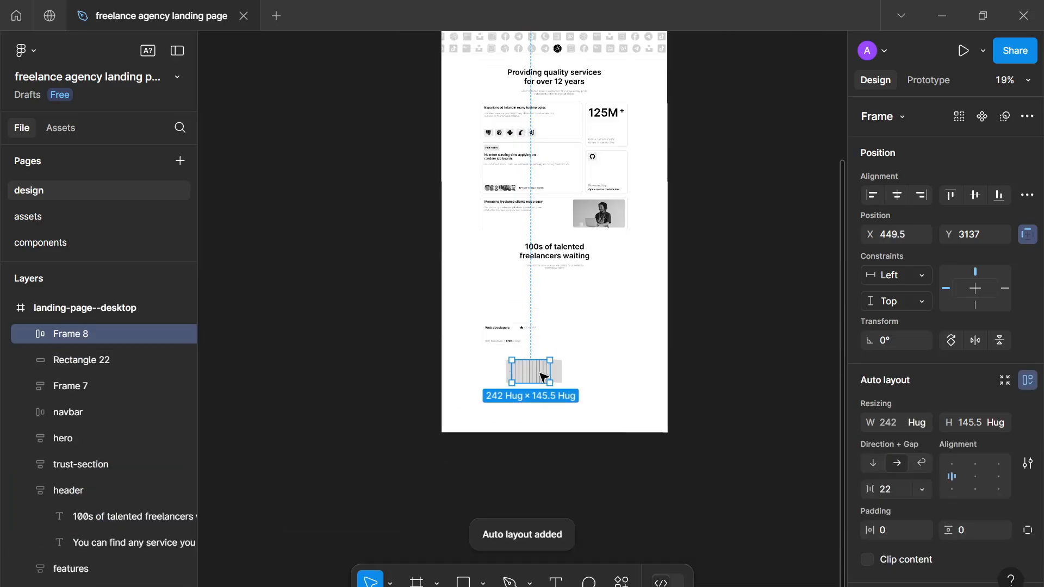
scroll(547, 360, "up", 3)
scroll(530, 407, "up", 8)
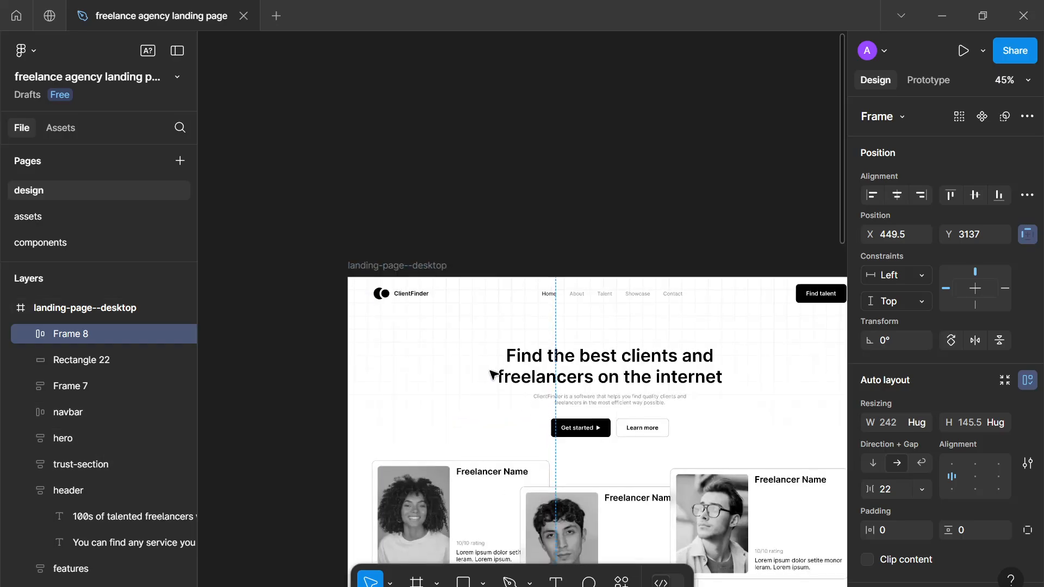
scroll(494, 374, "left", 4)
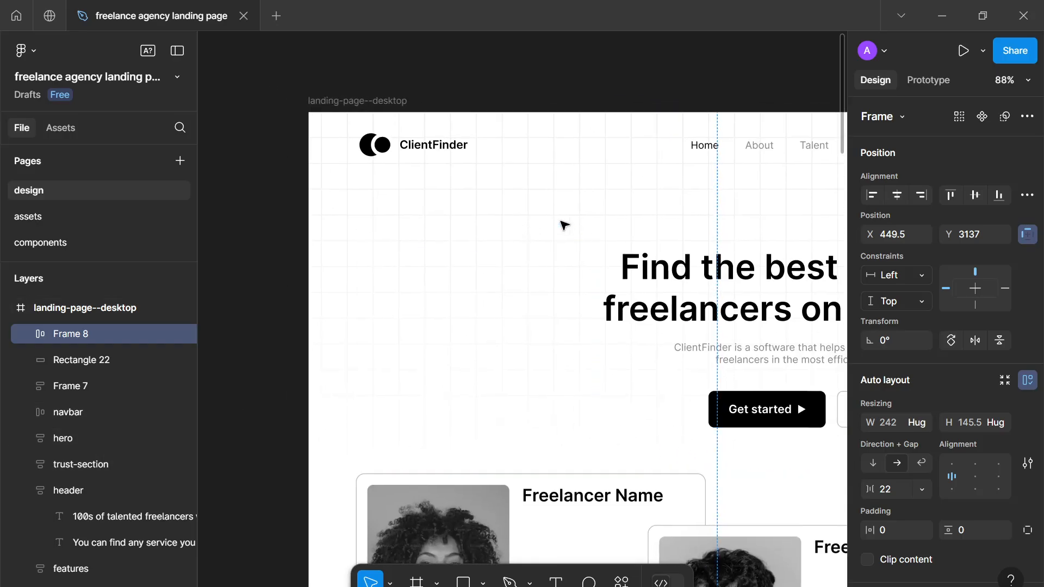
scroll(571, 229, "down", 4)
scroll(586, 247, "down", 5)
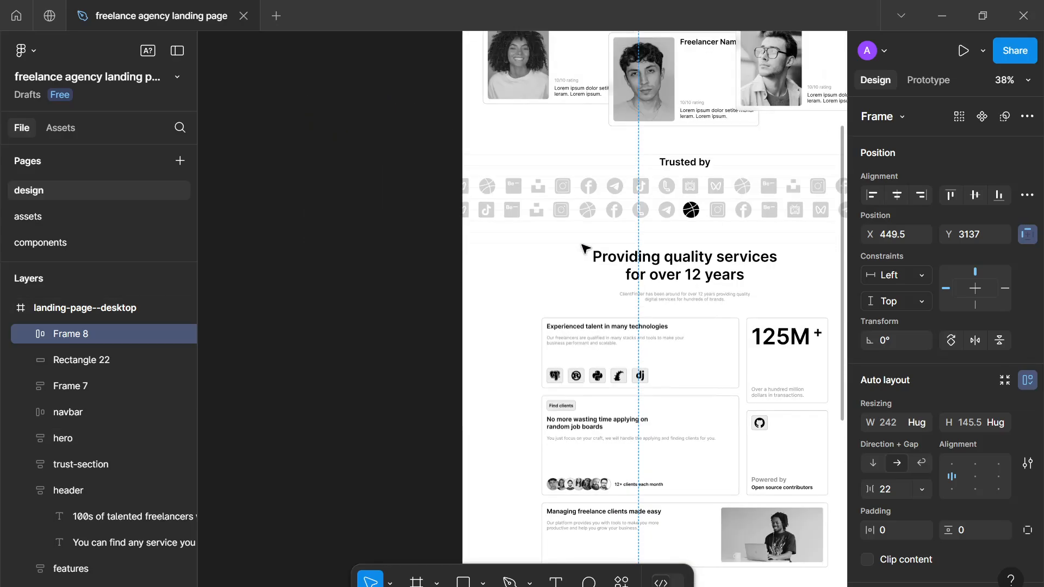
scroll(604, 288, "up", 2)
scroll(544, 268, "down", 5)
scroll(514, 341, "right", 2)
scroll(553, 338, "up", 7)
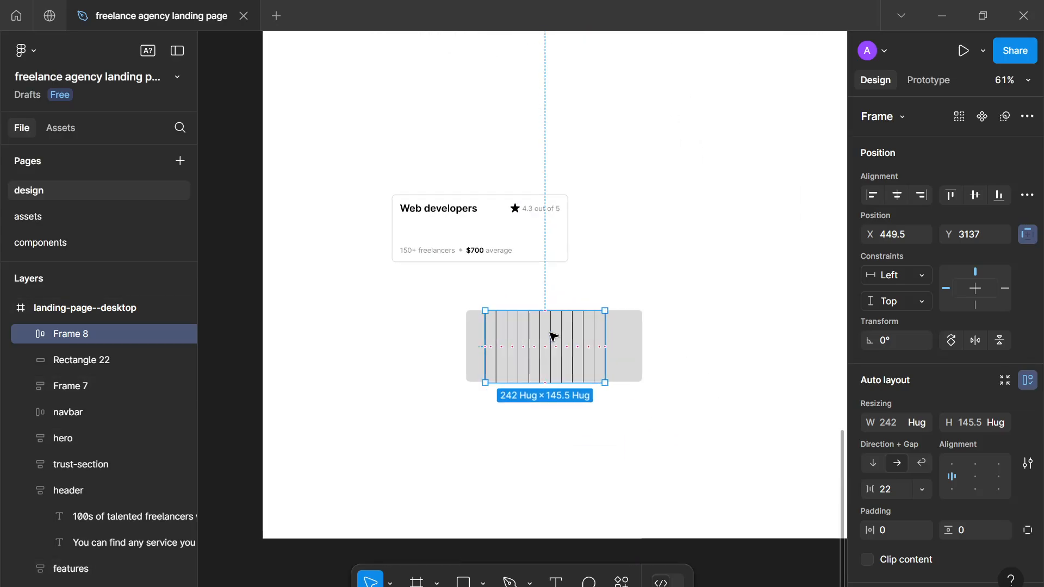
Step: Try the library grays on the vertical lines and set their color to gray-850
left_click_drag(525, 318, 464, 299)
scroll(908, 401, "down", 5)
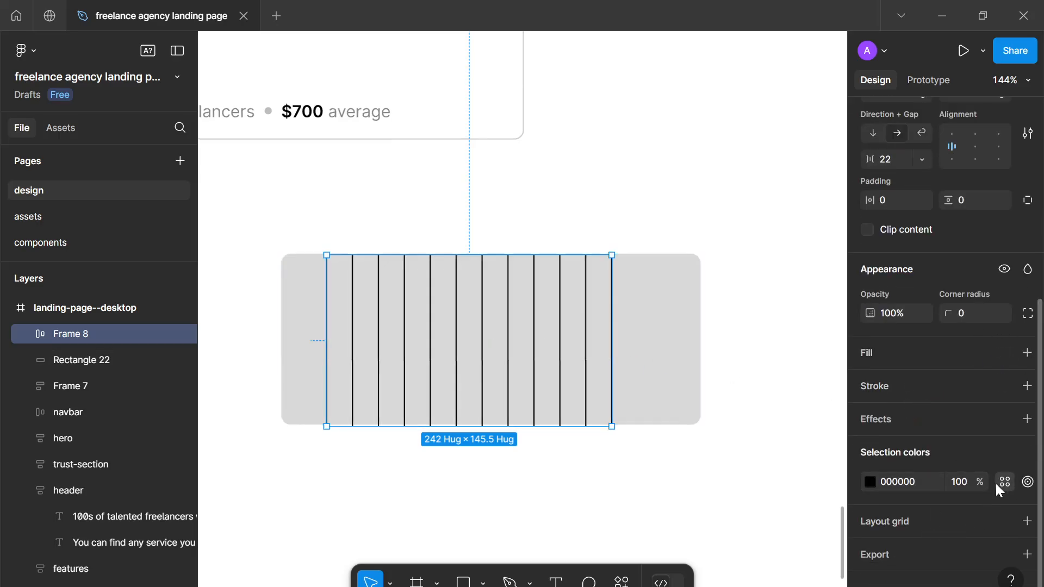
left_click(998, 484)
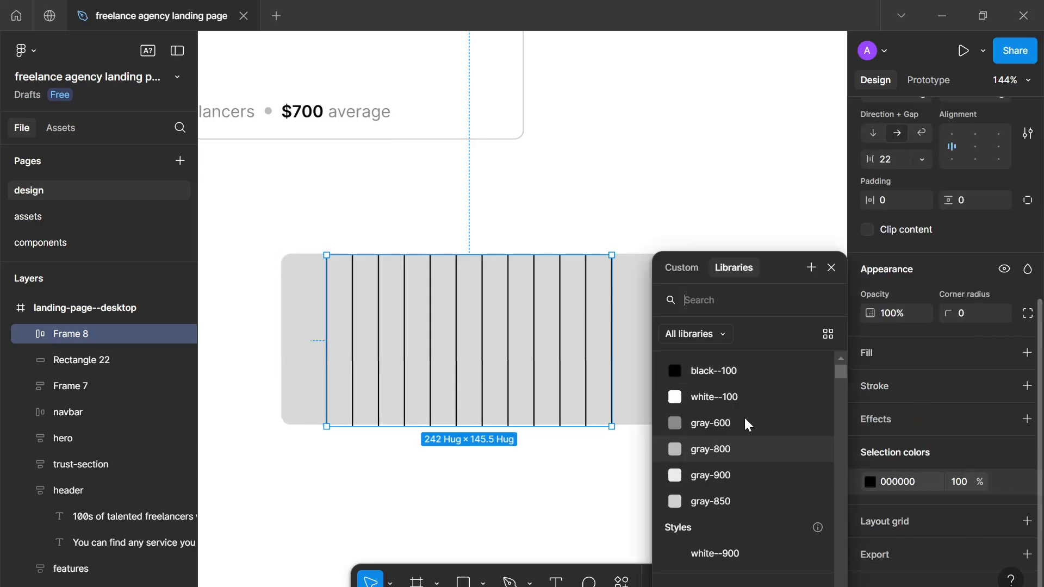
left_click(719, 453)
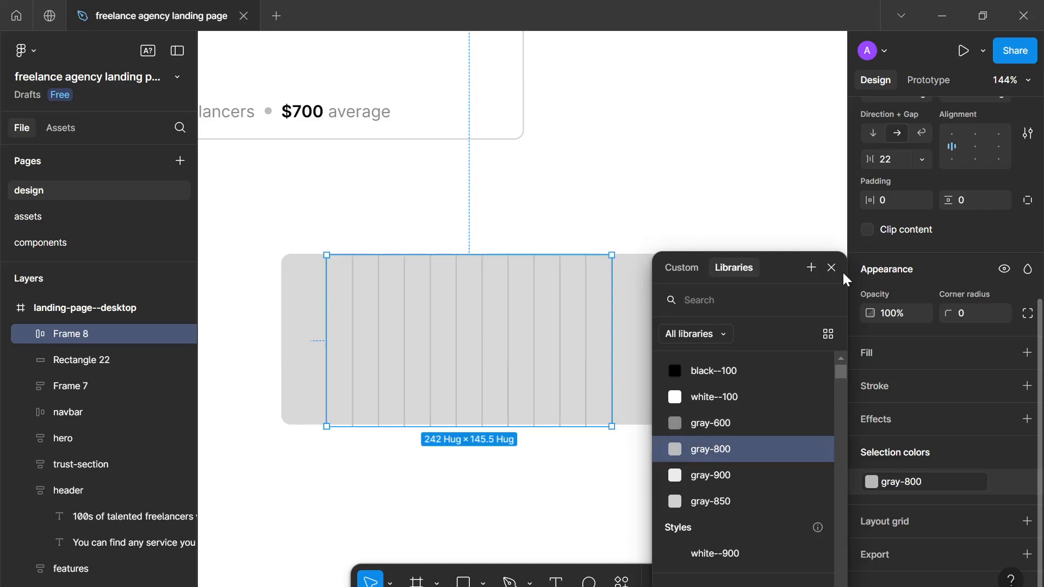
left_click(731, 475)
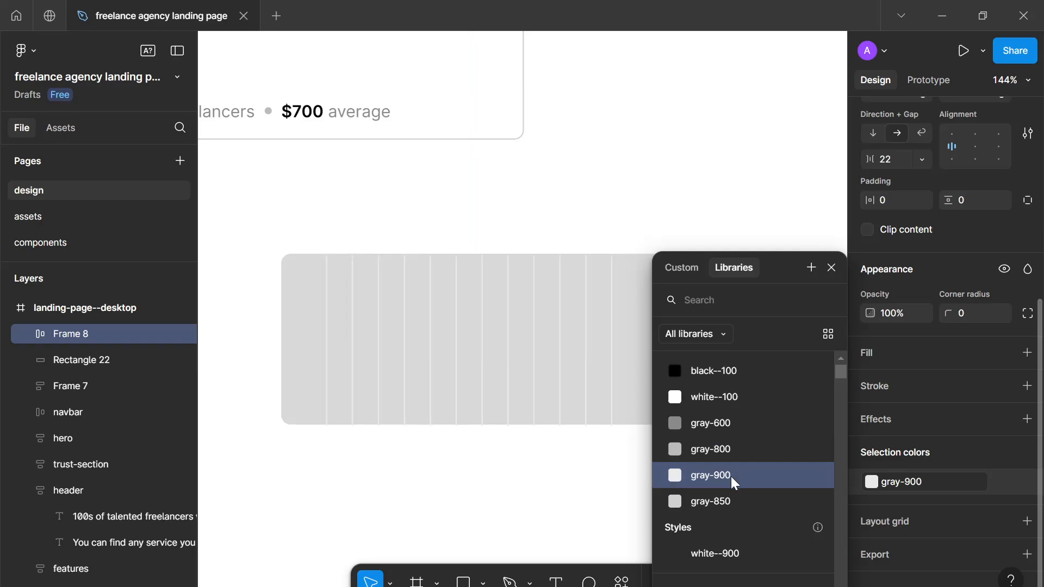
left_click(730, 499)
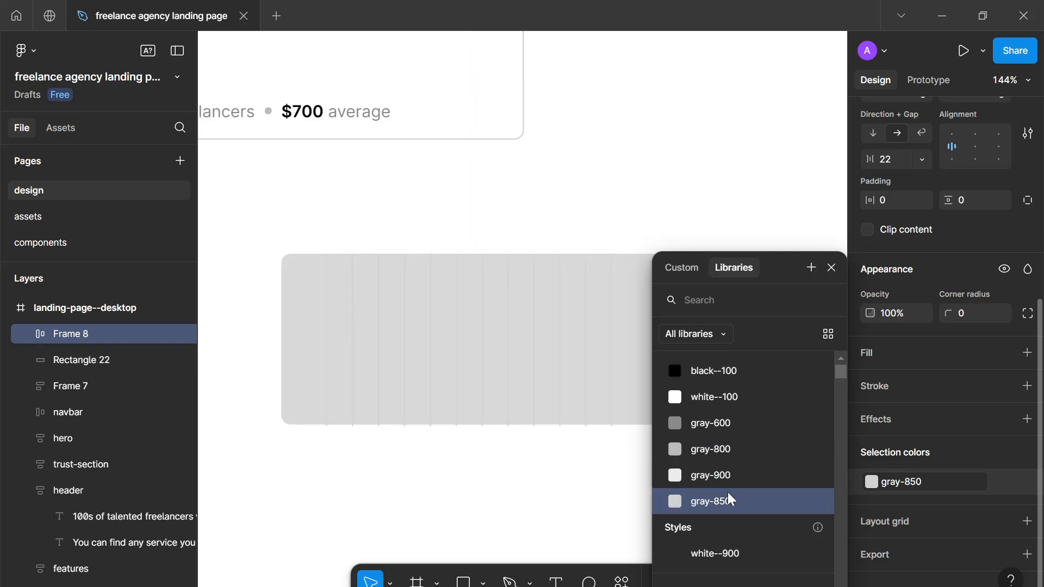
left_click(832, 269)
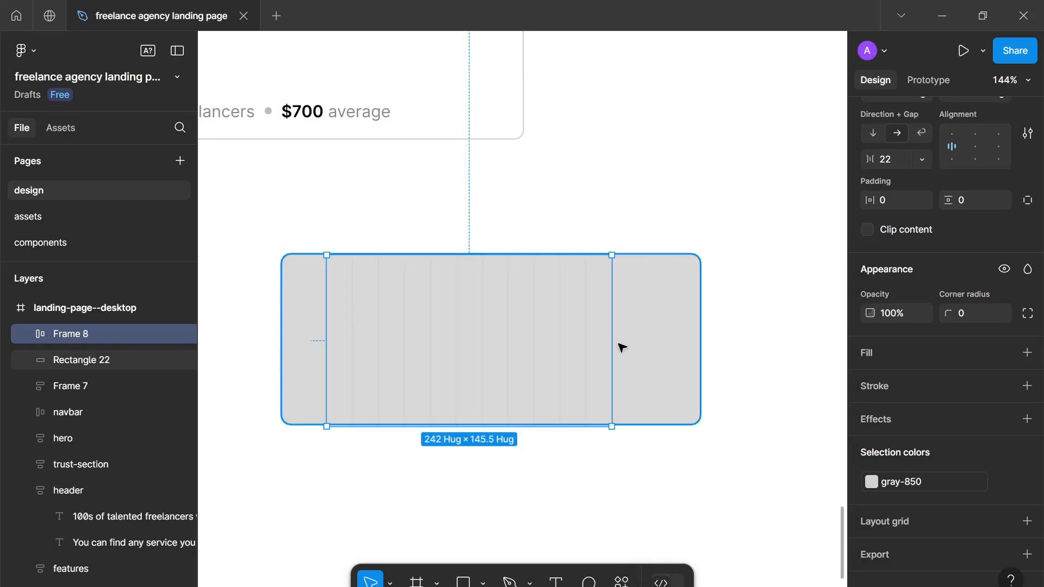
Step: Set the fill of the rectangle behind the lines to white, FFFFFF
left_click(652, 337)
left_click(869, 449)
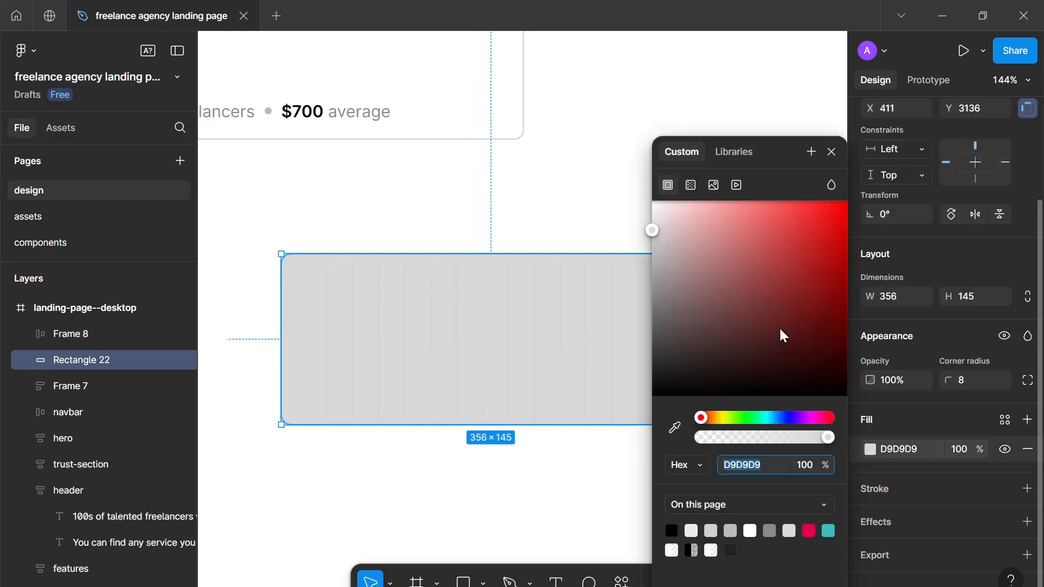
left_click_drag(727, 246, 494, 117)
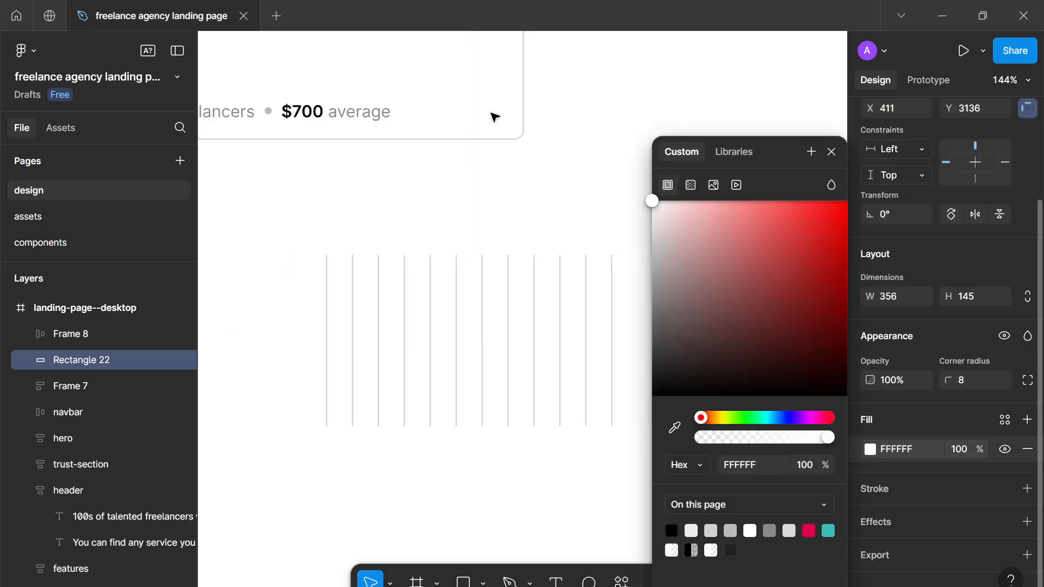
left_click(827, 157)
Step: Align the line frame with the rectangle's upper-left corner and duplicate a line five times so the lines span the rectangle
left_click(468, 359)
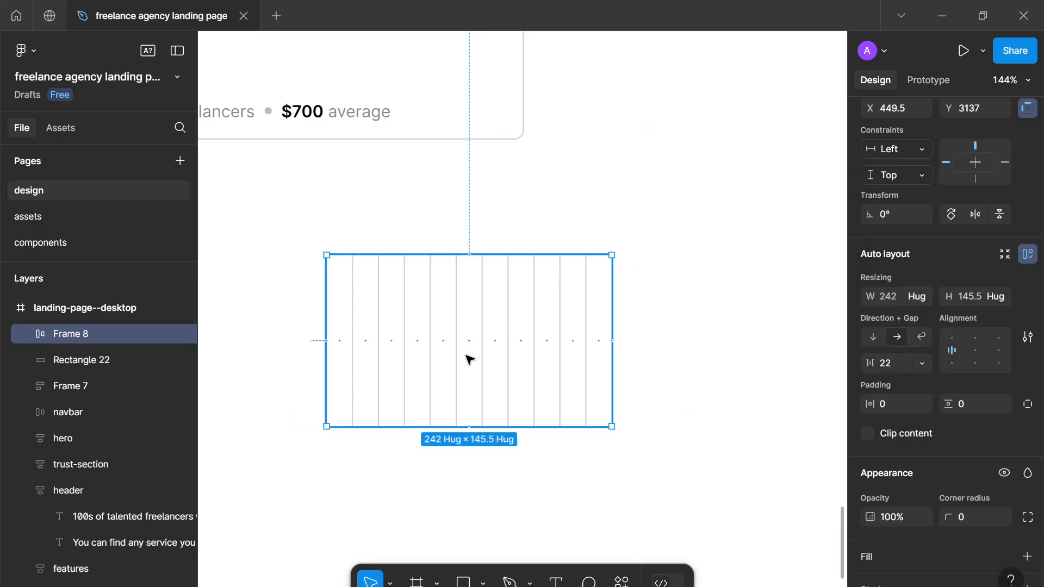
left_click_drag(456, 360, 427, 362)
left_click(466, 355)
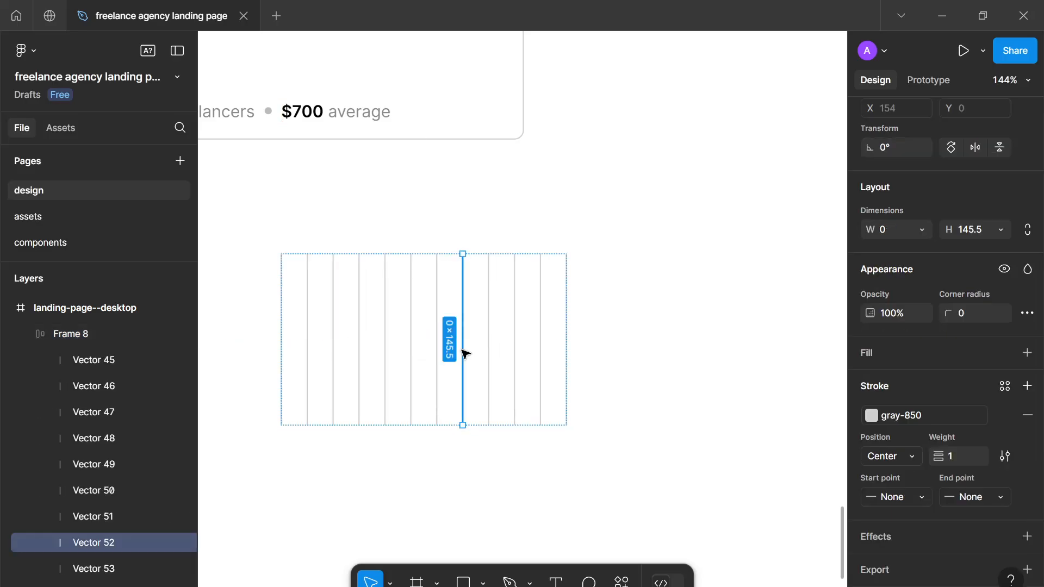
key("ctrl+d")
key("ctrl+d")
key("ctrl+d")
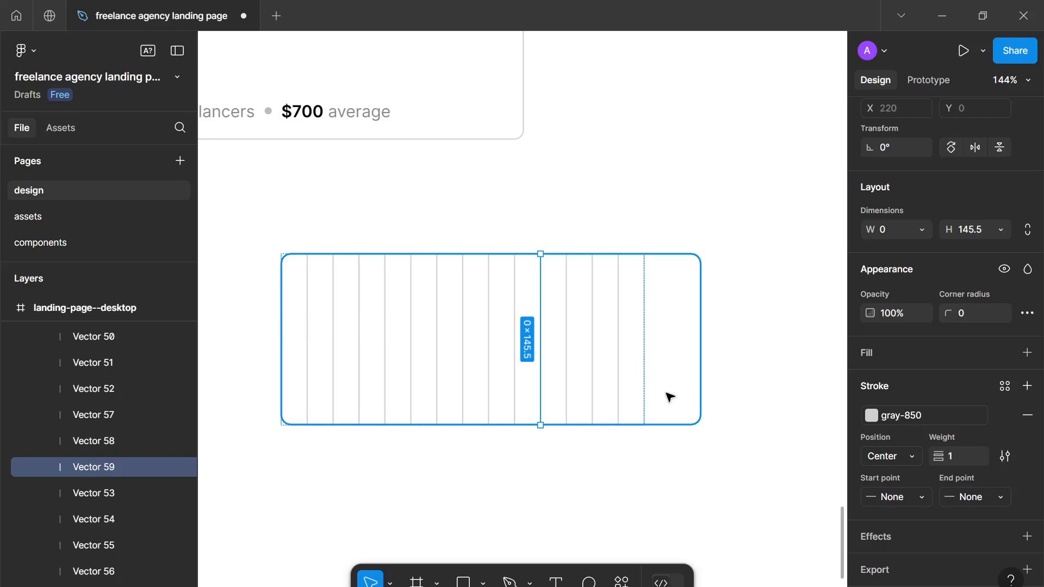
key("ctrl+d")
key("ctrl+d")
key("ctrl+d")
key("ctrl+z")
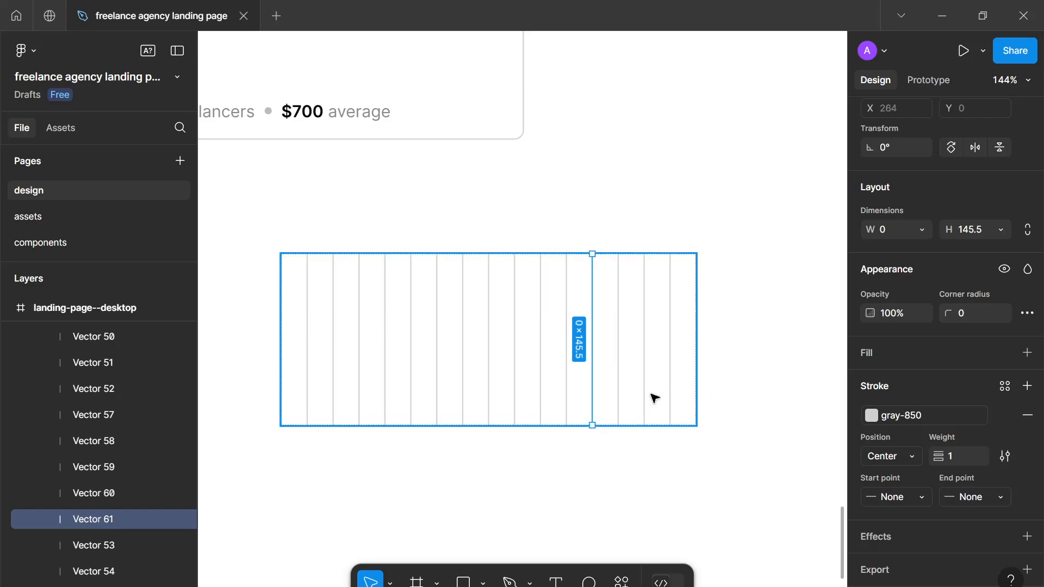
left_click(741, 396)
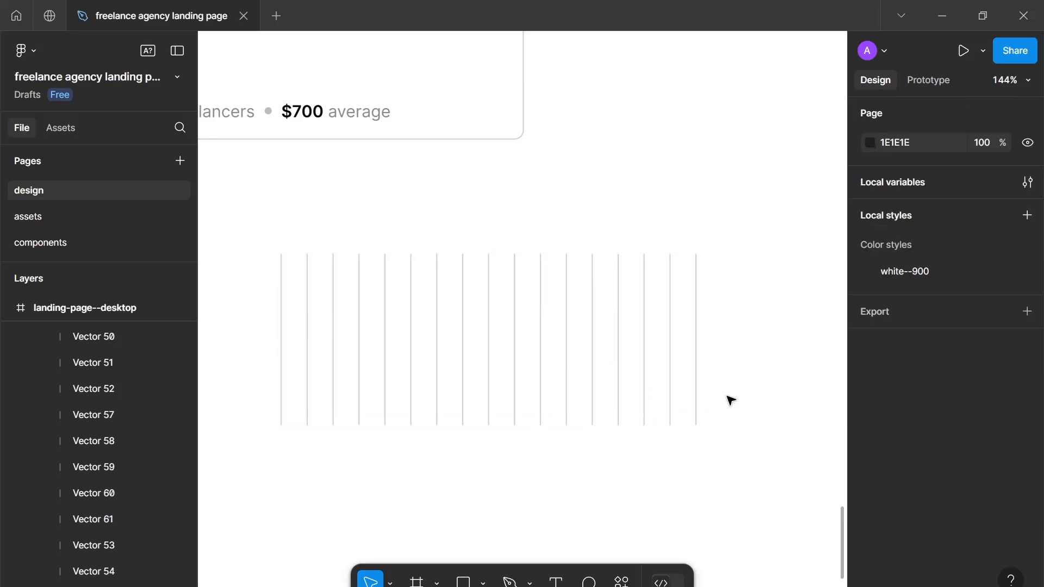
Step: Rename the auto layout frame of lines as vertical
left_click(668, 394)
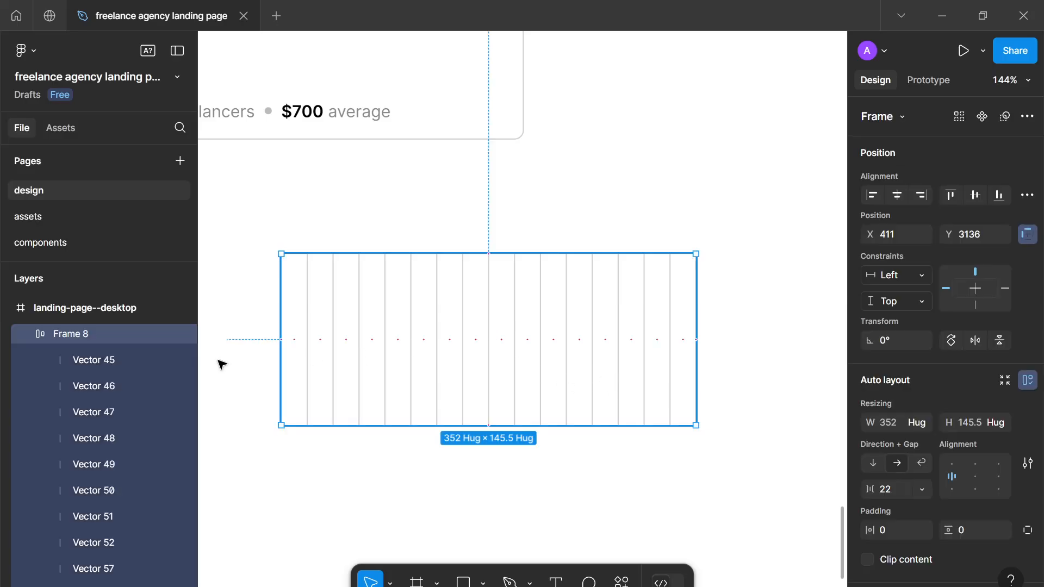
double_click(88, 335)
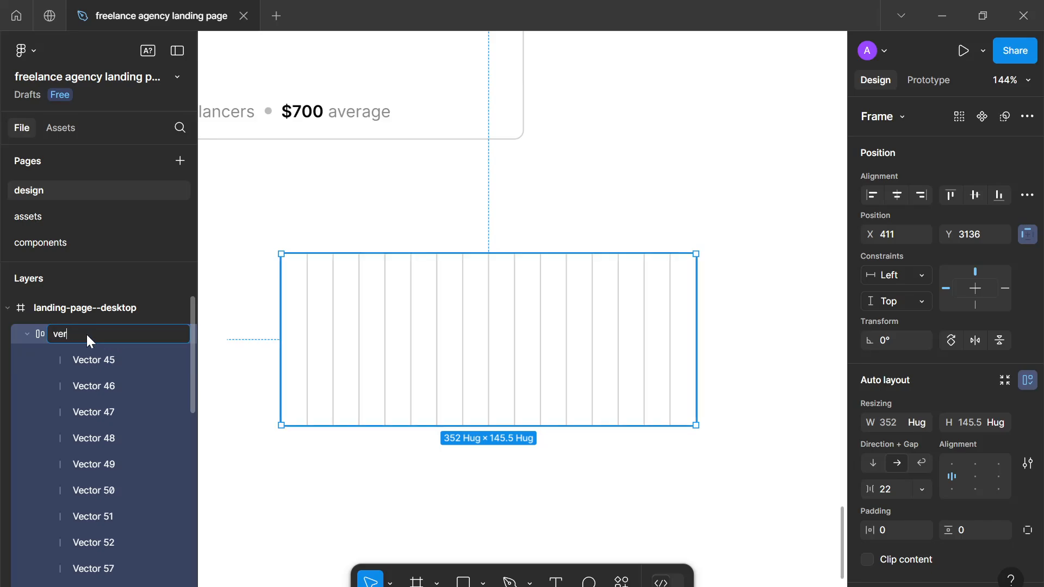
type("vertical")
key("Return")
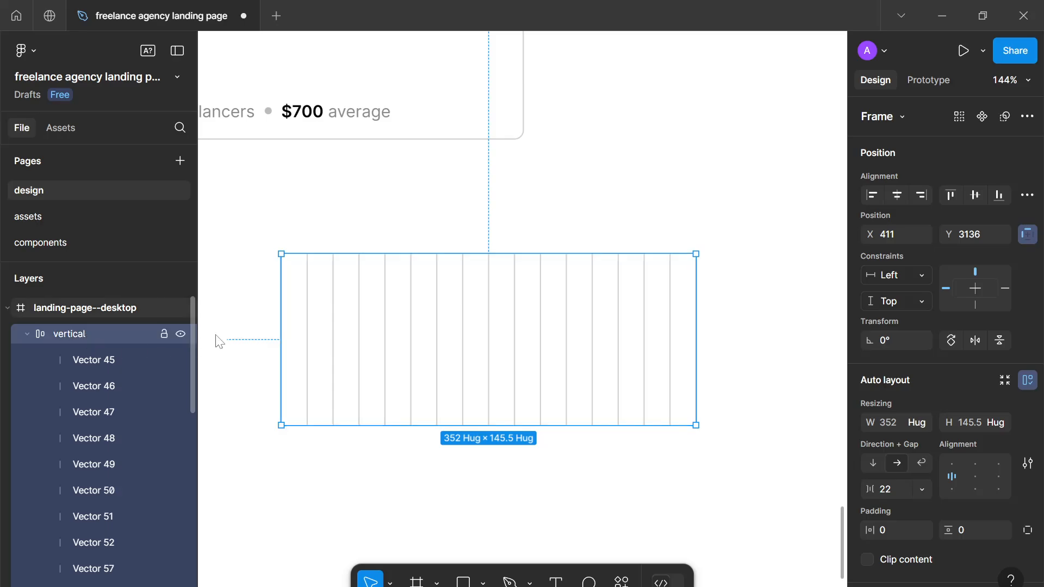
Step: Duplicate the vertical frame and set the copy's rotation to 90°
key("ctrl+d")
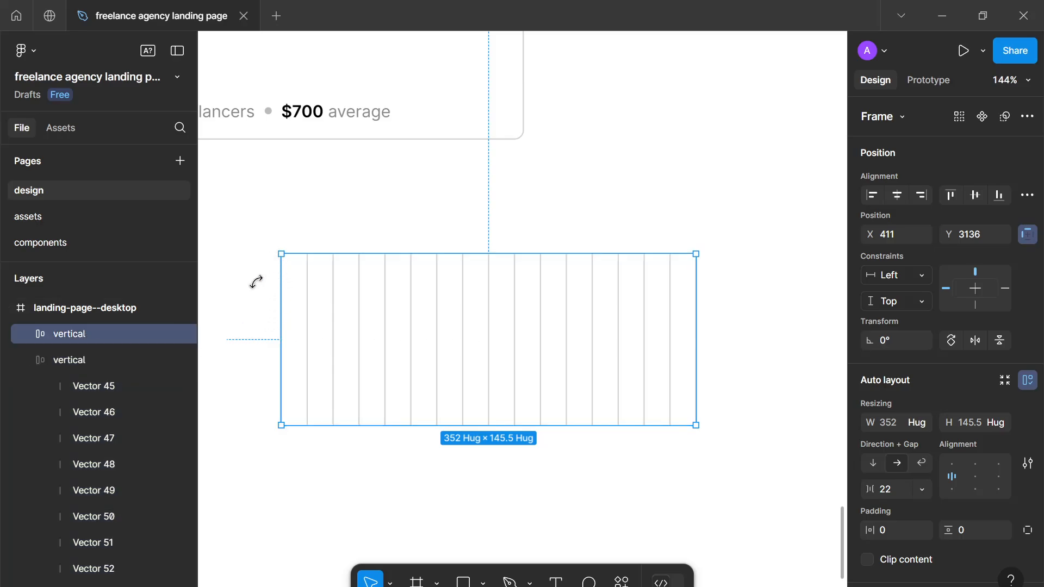
left_click_drag(257, 282, 403, 556)
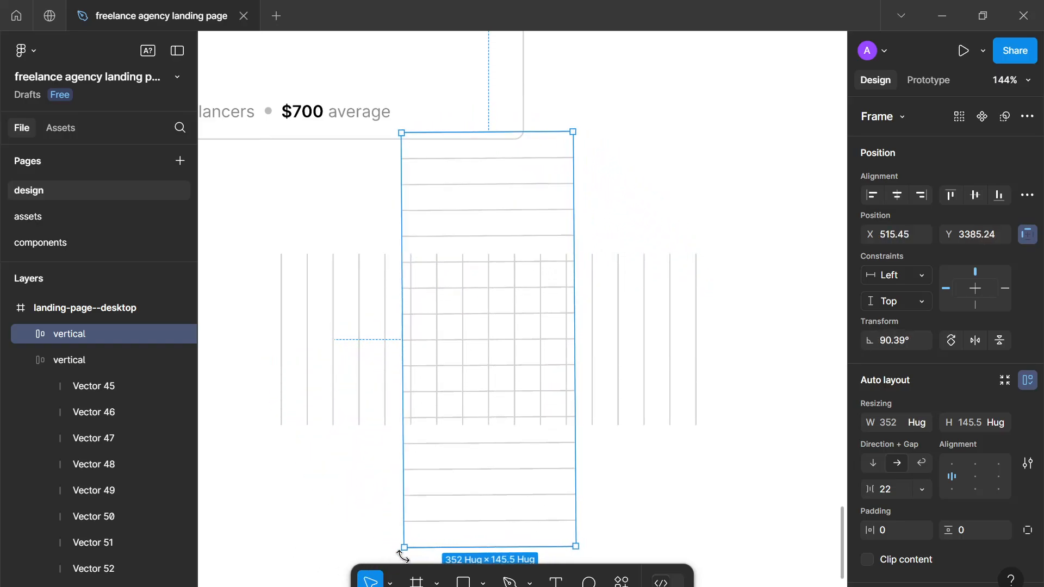
left_click(905, 336)
type("90")
key("Return")
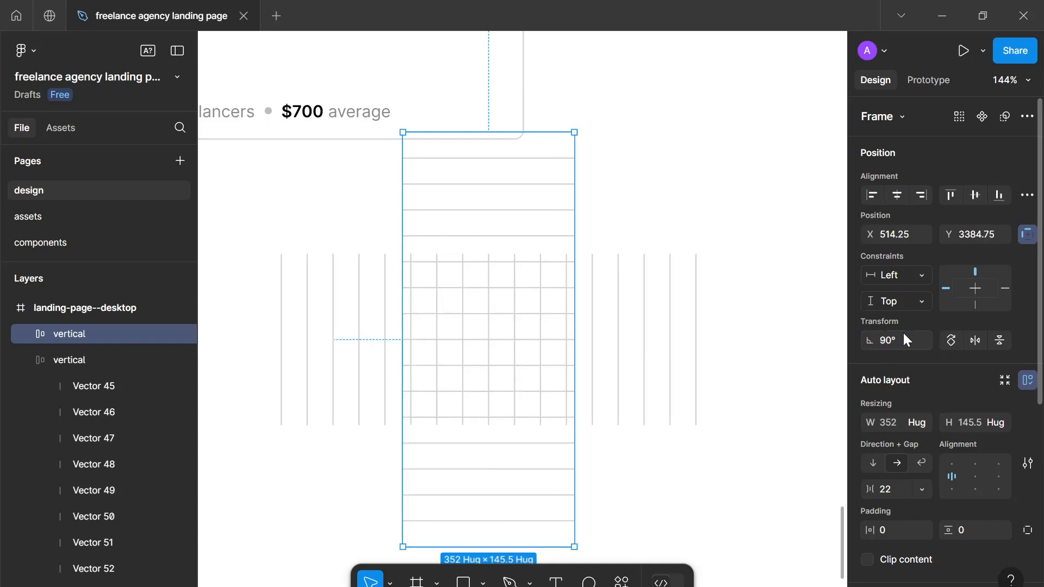
Step: Stretch the rotated frame sideways to the rectangle's width of 356 and rename it horizontal
left_click_drag(579, 361, 703, 347)
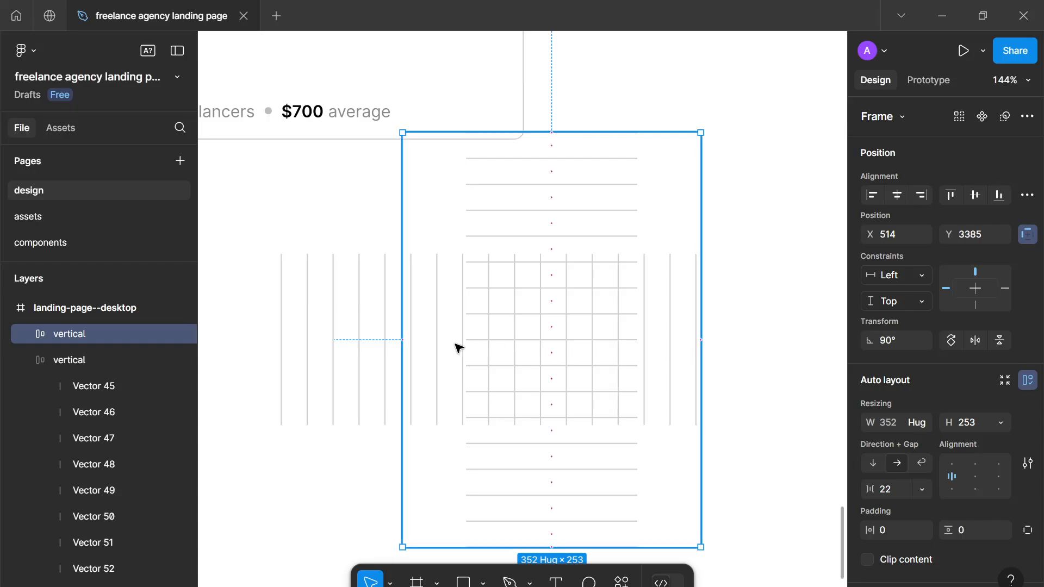
left_click_drag(405, 356, 282, 357)
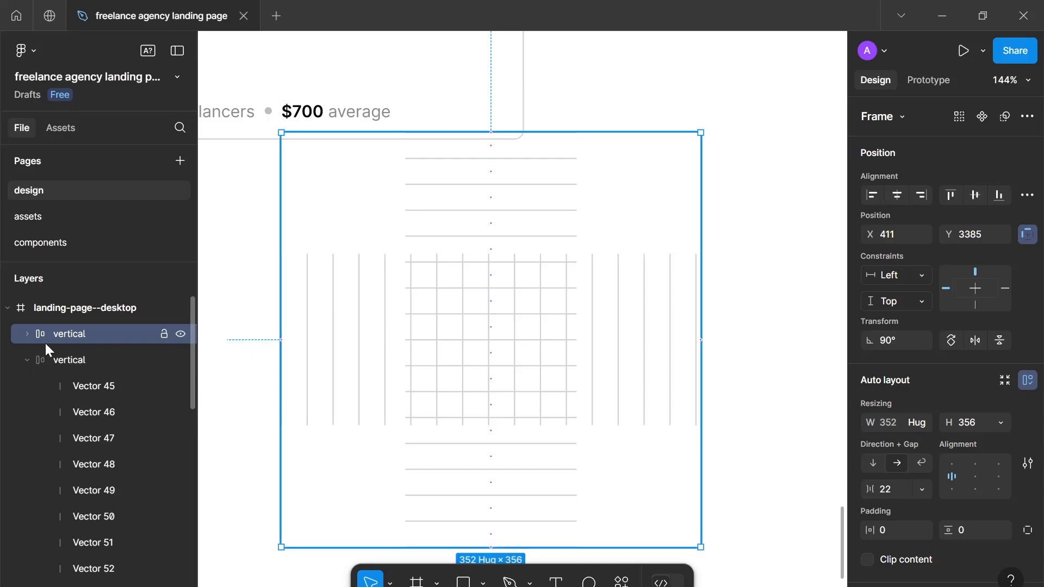
double_click(65, 334)
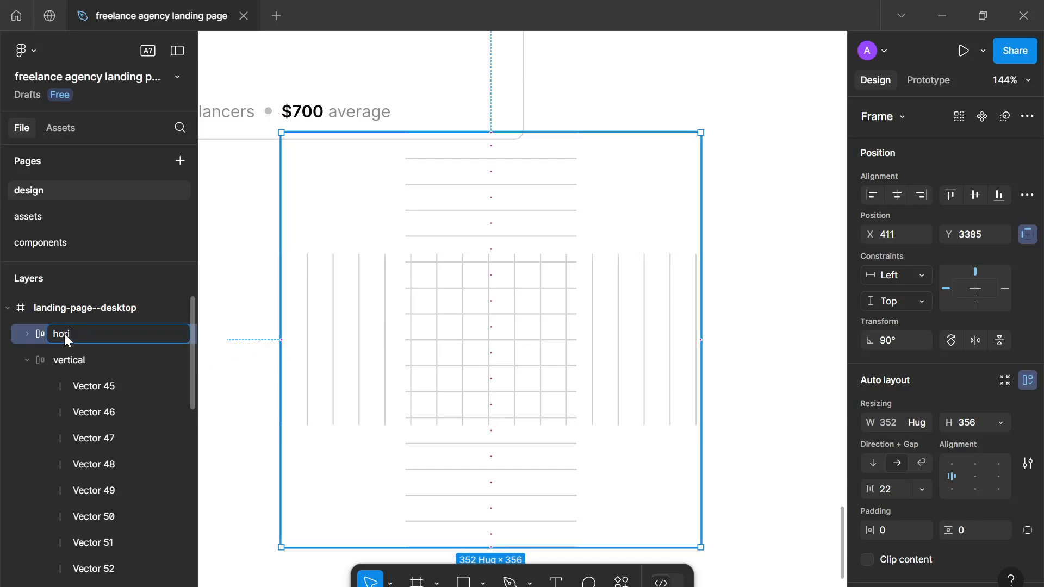
type("horizontal")
key("Return")
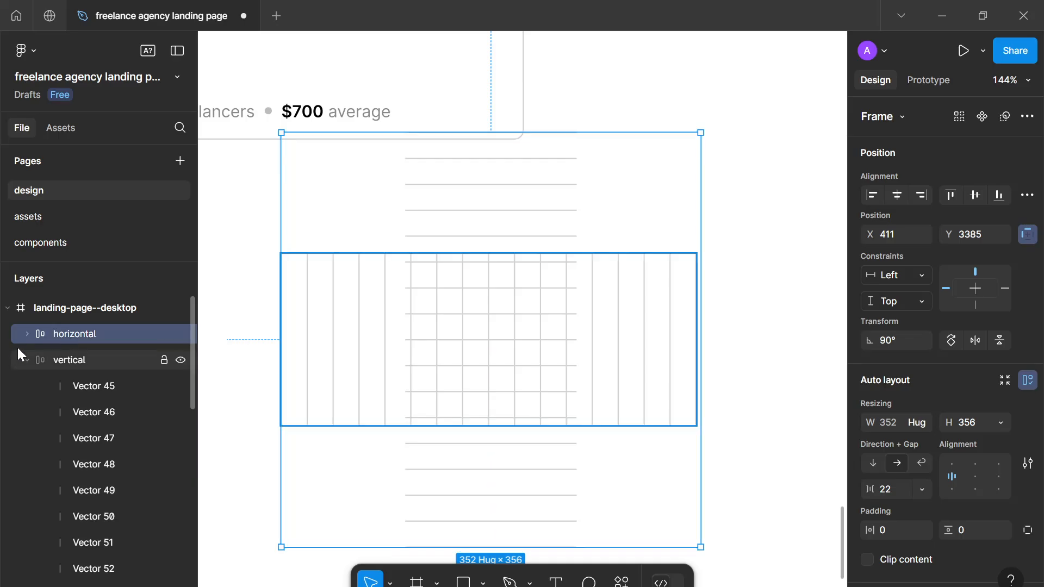
Step: Set all lines inside the horizontal frame to fill its full width of 356
left_click(26, 334)
scroll(40, 349, "down", 2)
scroll(81, 331, "up", 2)
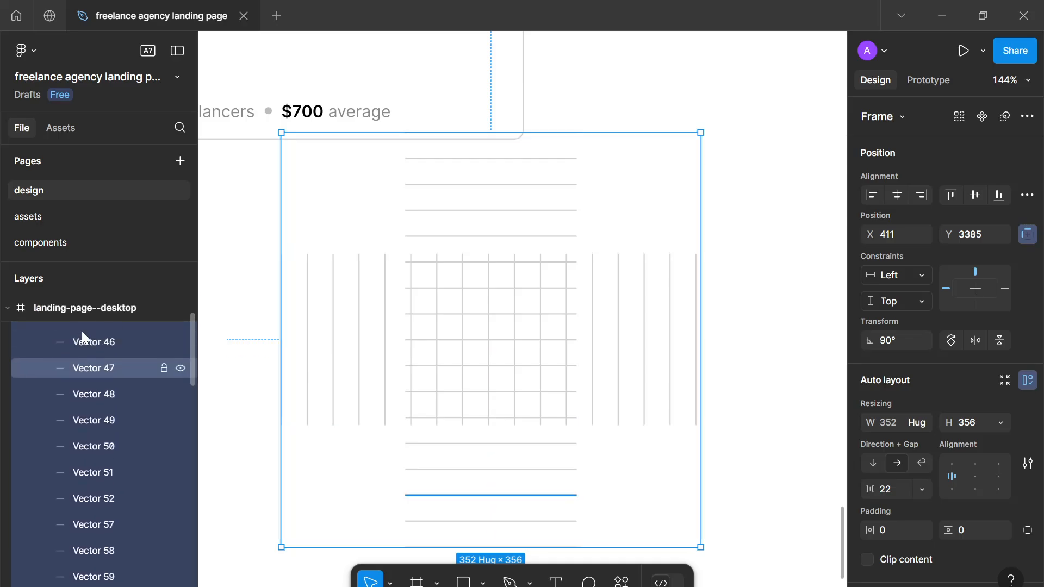
left_click(85, 361)
scroll(85, 363, "down", 6)
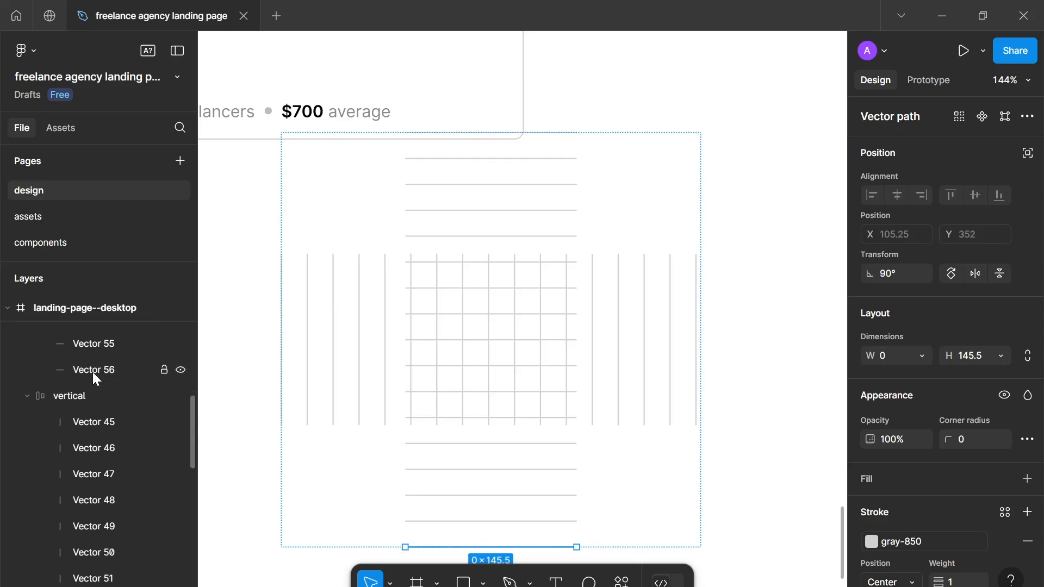
left_click(121, 372, "shift")
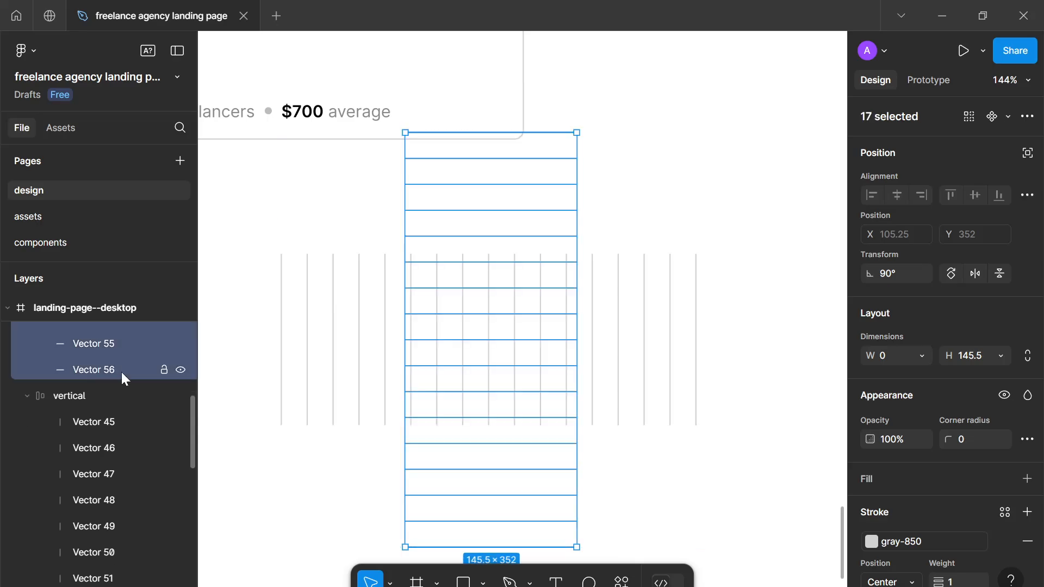
left_click(1000, 359)
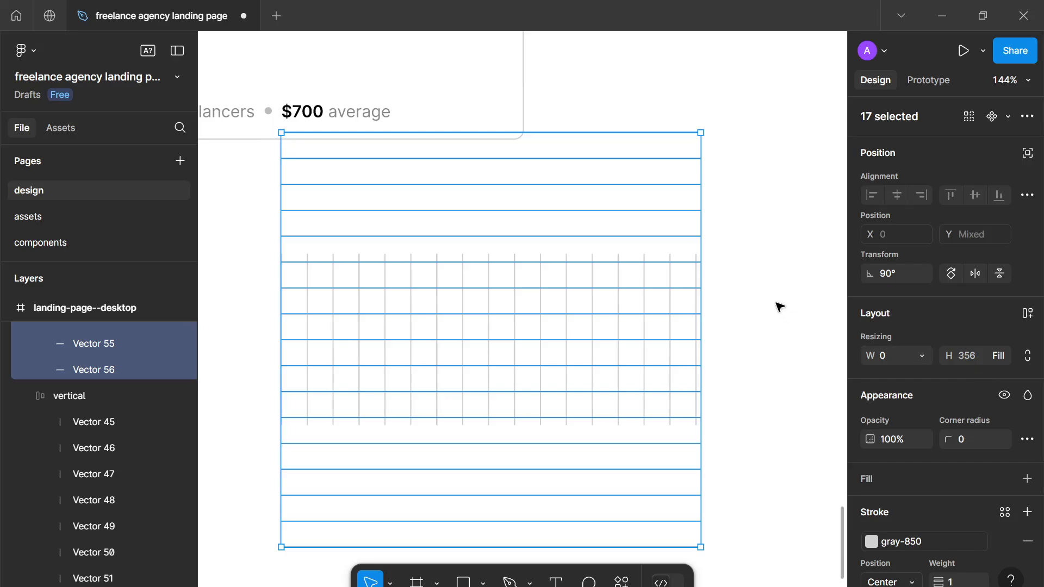
Step: Delete the five uppermost lines from the horizontal frame
double_click(655, 237)
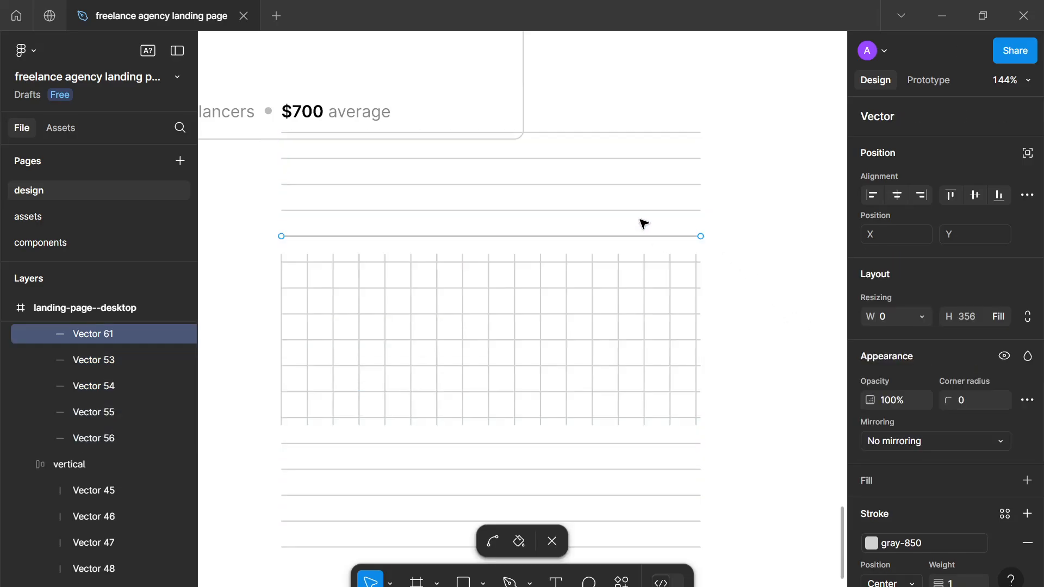
key("Escape")
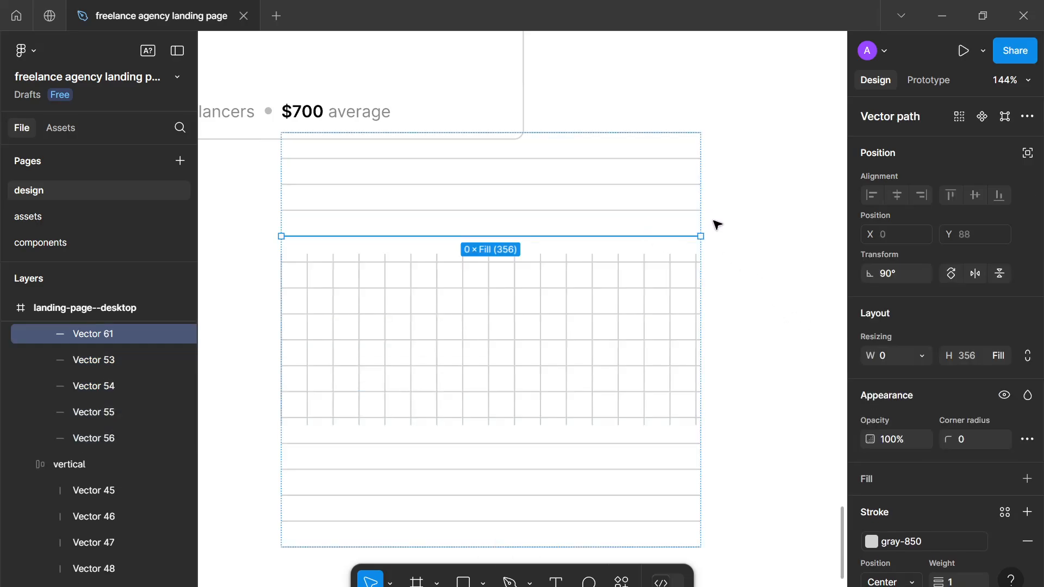
left_click(668, 211, "shift")
left_click(664, 185, "shift")
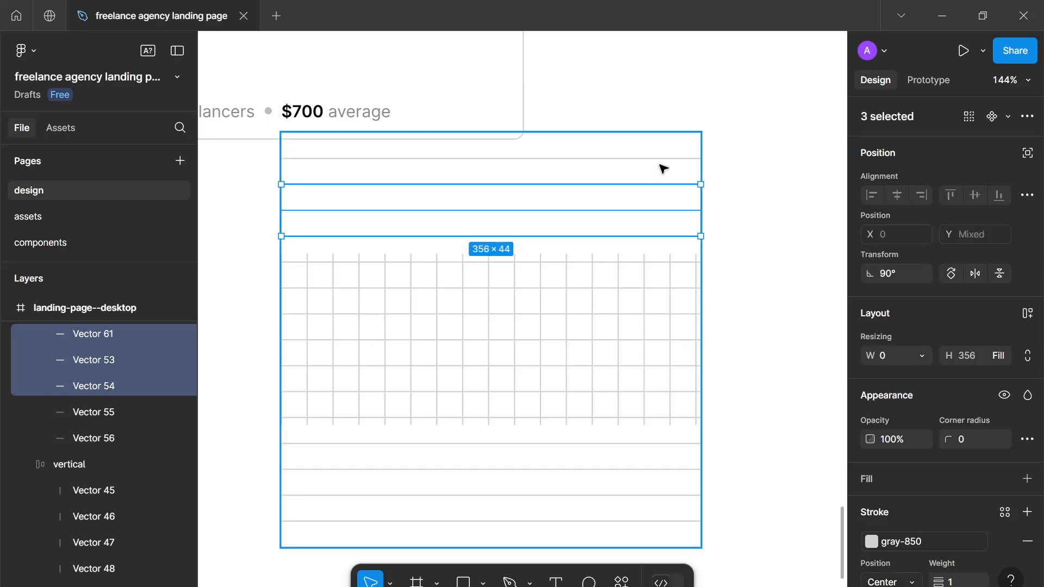
left_click(661, 158, "shift")
left_click(651, 132, "shift")
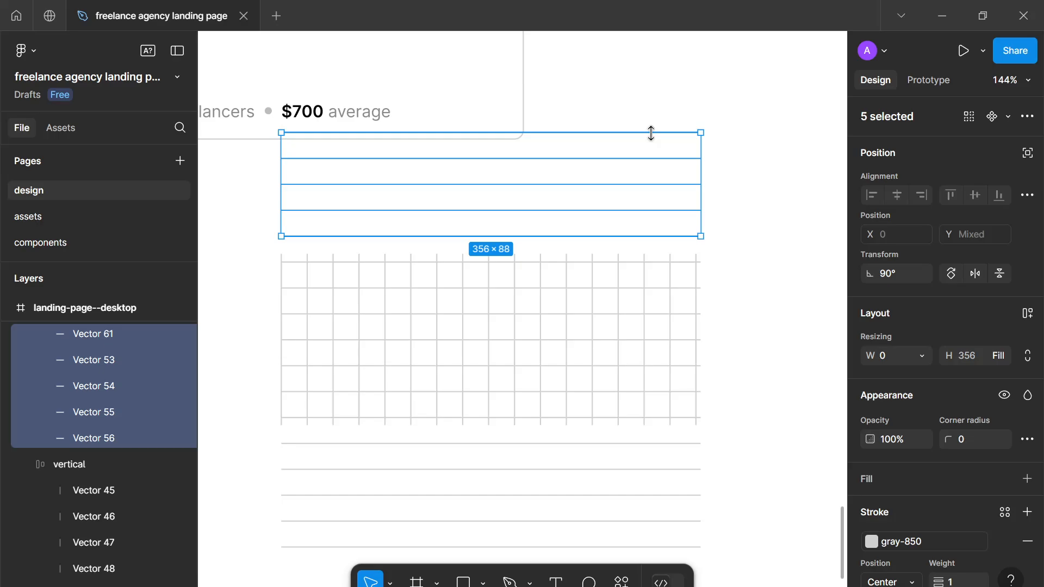
key("Delete")
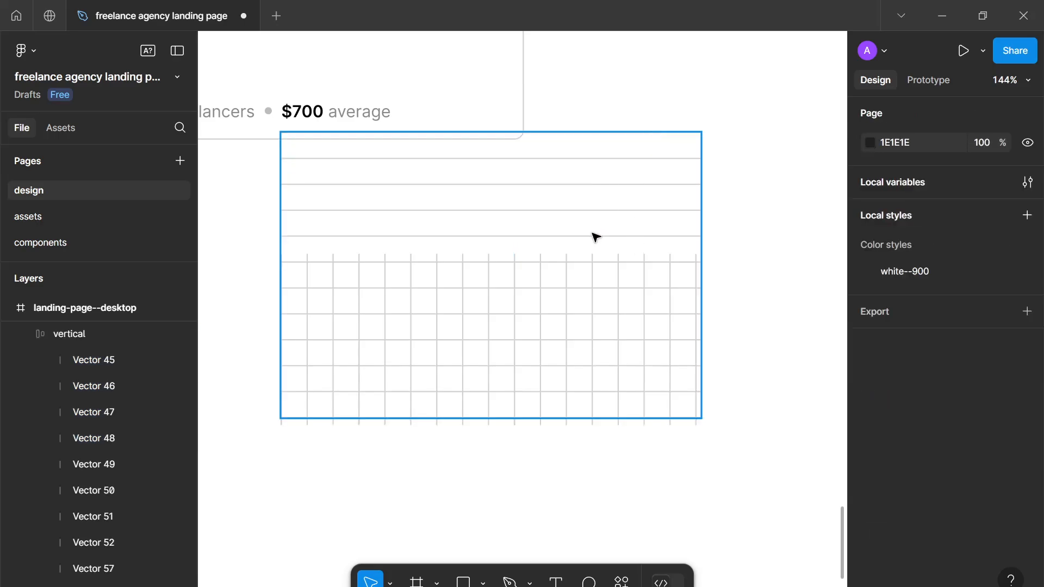
Step: Delete four more lines from the upper part of the horizontal frame
left_click(591, 238)
left_click(590, 238)
double_click(590, 238)
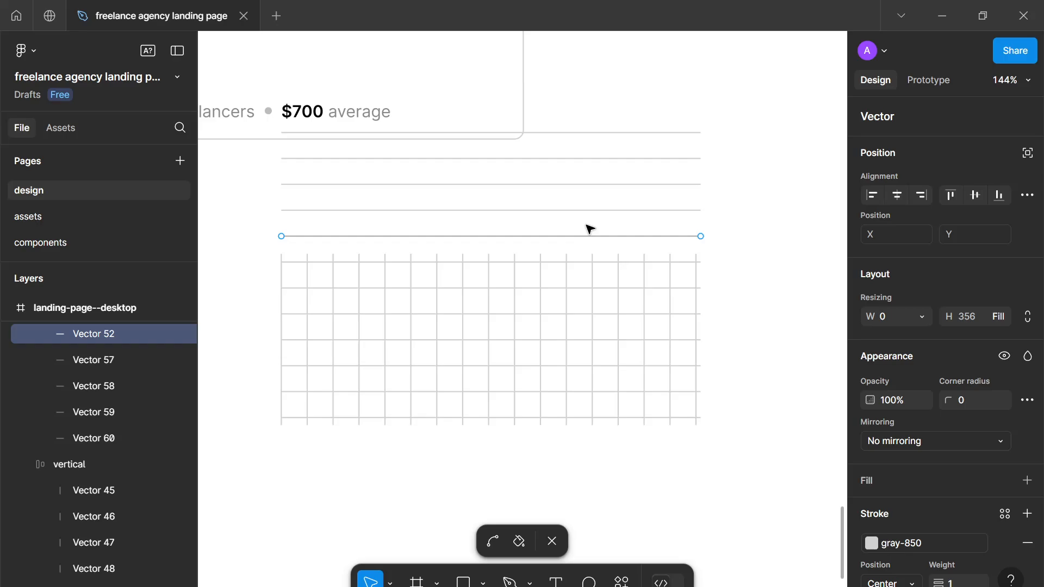
key("Escape")
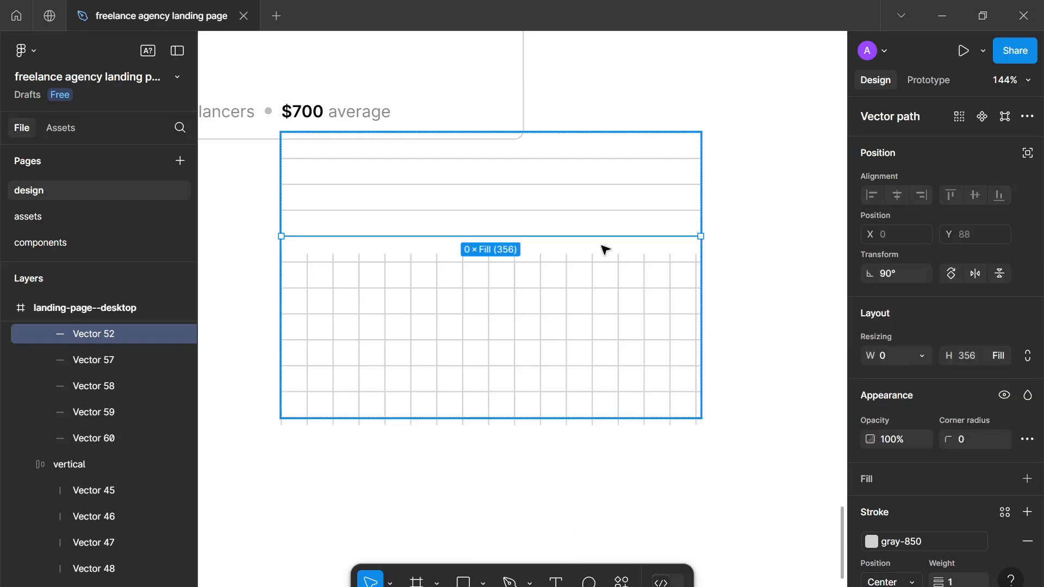
left_click(596, 211, "shift")
left_click(596, 184, "shift")
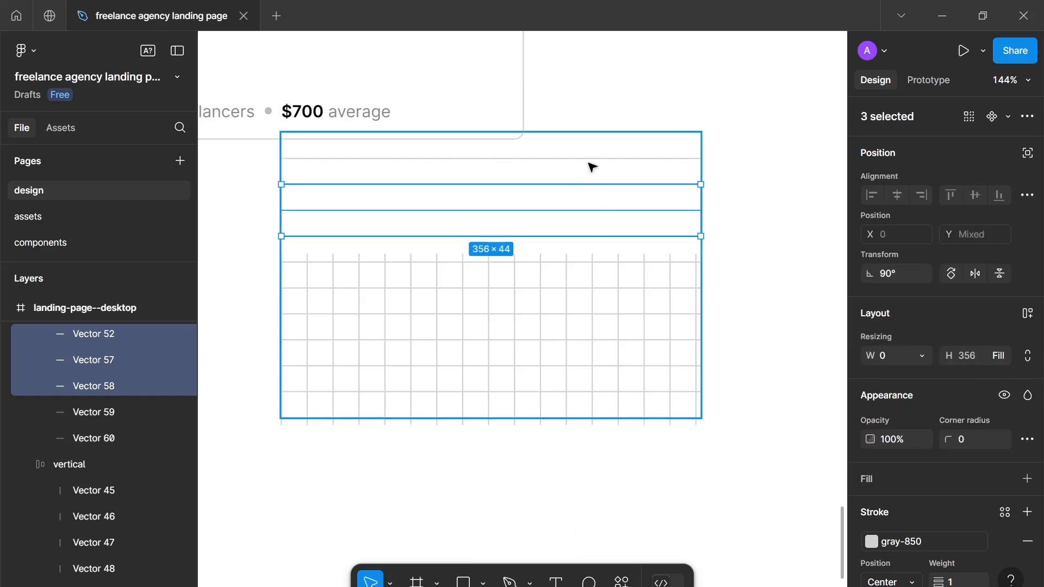
left_click(586, 159, "shift")
key("Escape")
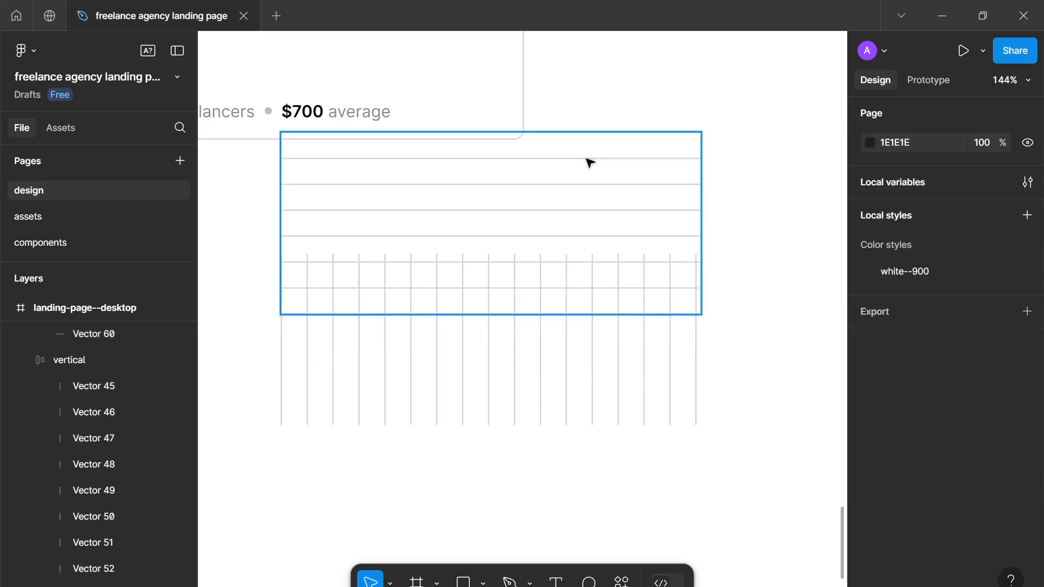
Step: Move the shortened horizontal frame down over the vertical lines so both sets form a grid
left_click_drag(619, 181, 628, 303)
left_click(766, 449)
scroll(767, 451, "down", 5)
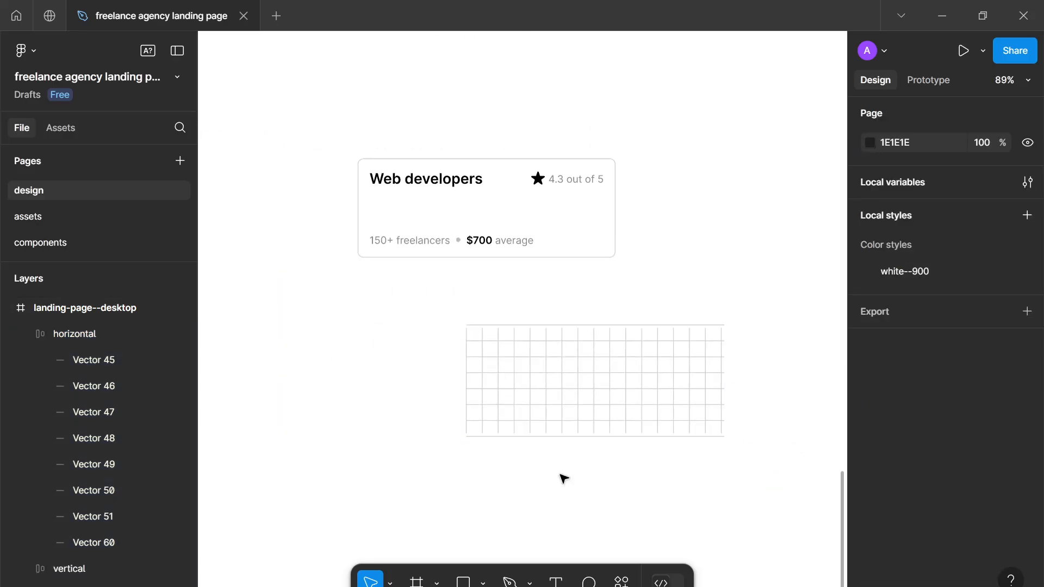
Step: Group the horizontal and vertical frames and name the group grid
left_click(27, 335)
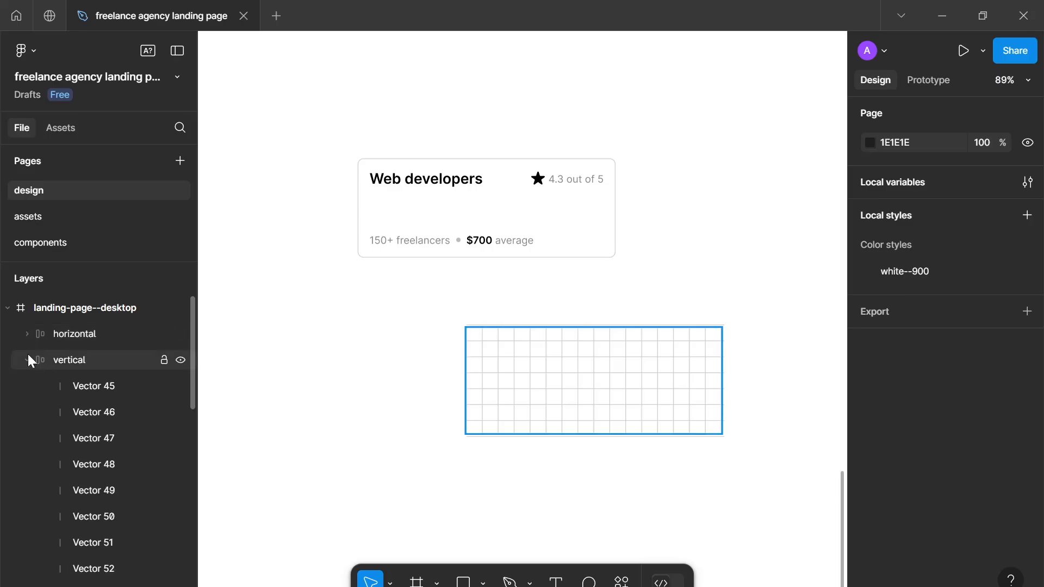
left_click(77, 340)
left_click(86, 357, "shift")
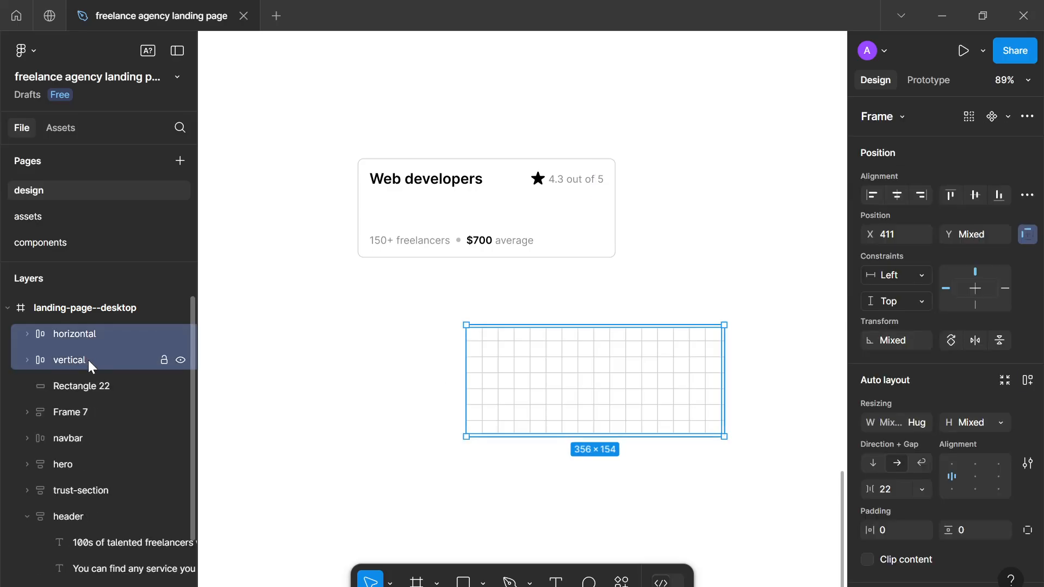
key("ctrl+g")
double_click(72, 338)
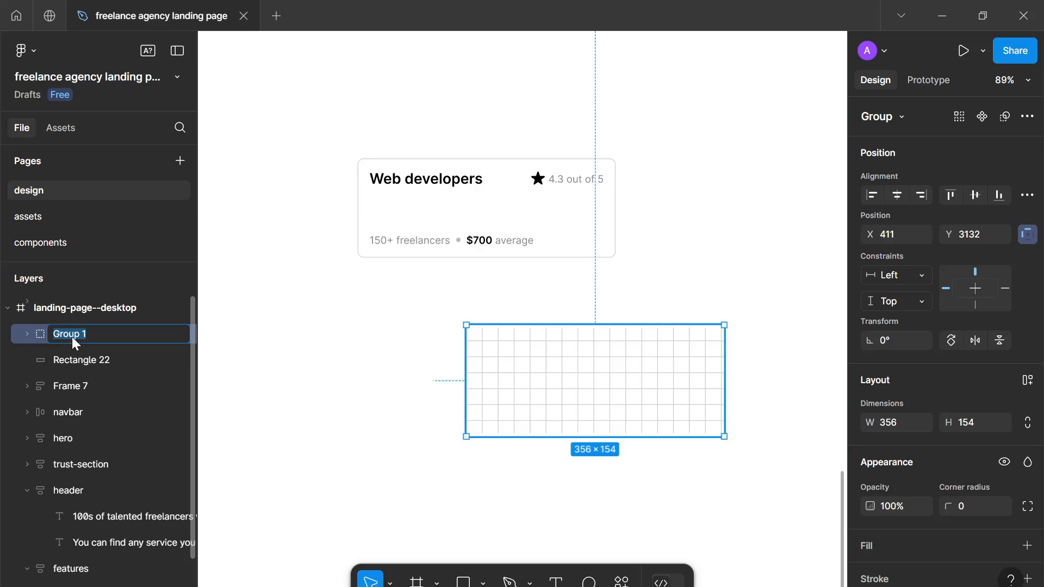
type("grids")
key("Return")
double_click(58, 340)
key("BackSpace")
key("Return")
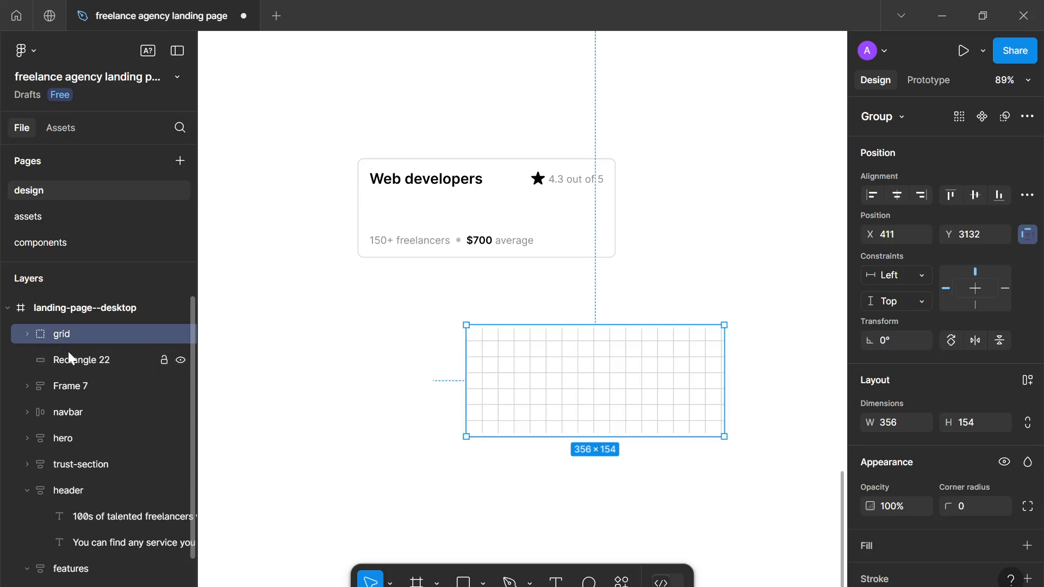
Step: Rename the rectangle behind the grid as grid-bg
double_click(76, 355)
type("gri")
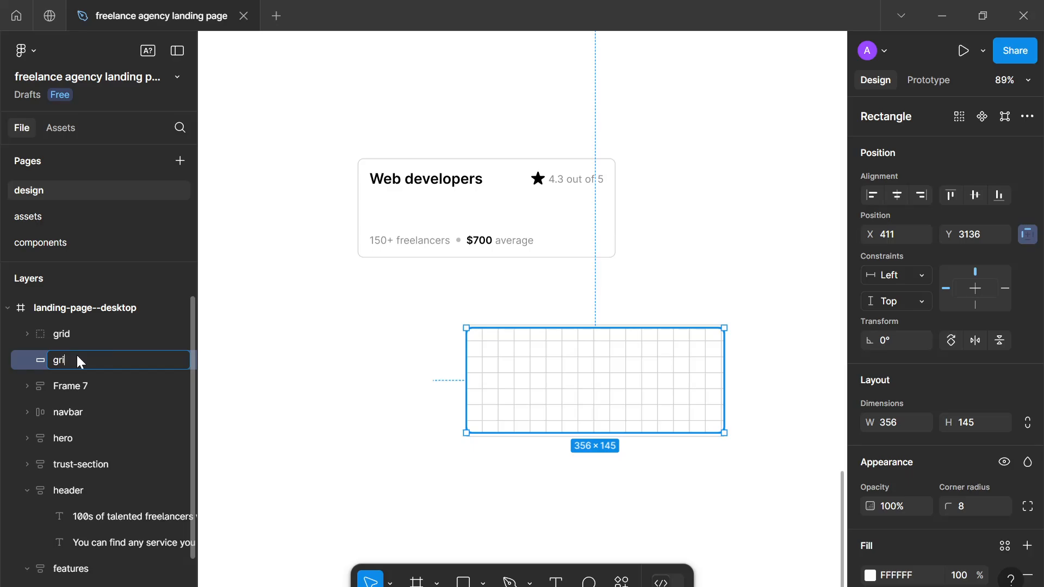
type("d-bg")
key("Return")
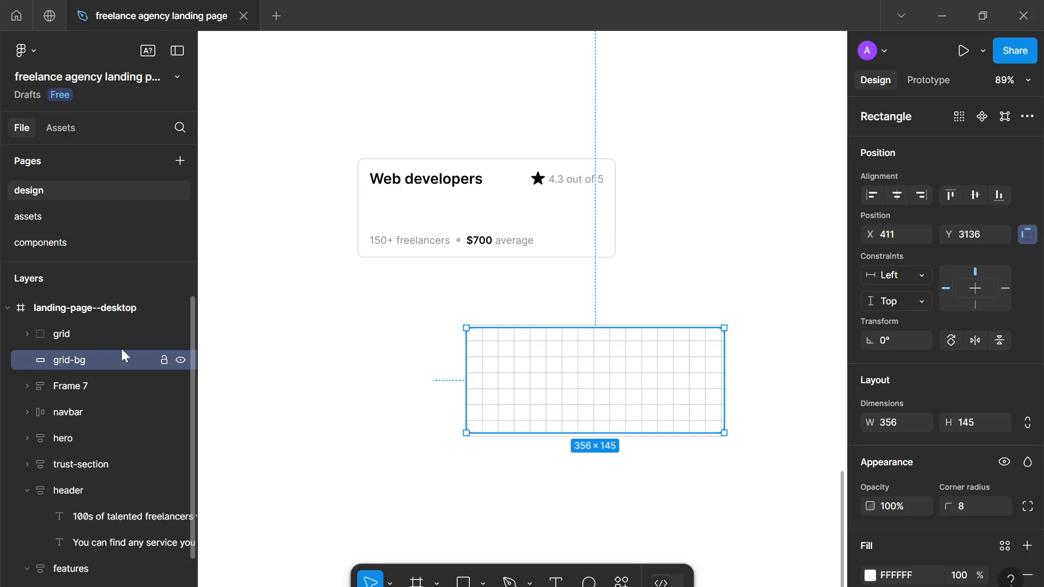
Step: Group grid and grid-bg together and name the group grid-sys
left_click(79, 340, "shift")
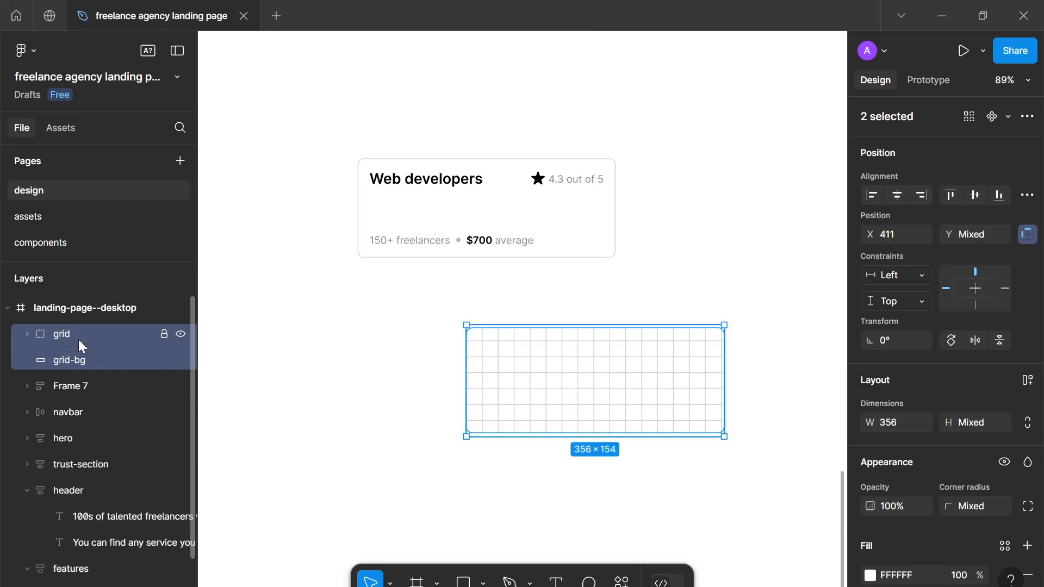
key("ctrl+g")
double_click(104, 334)
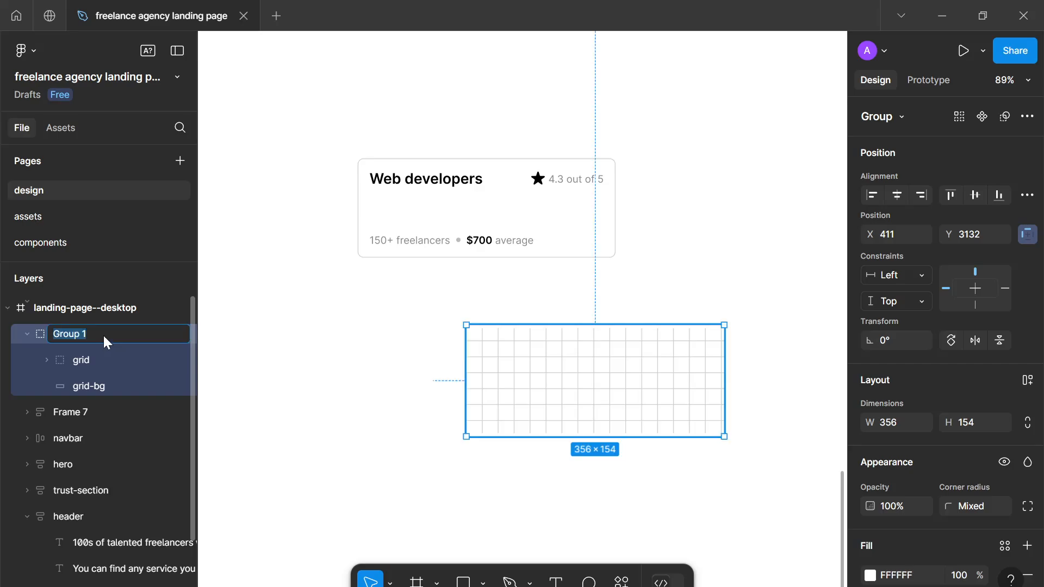
type("grid-sys")
key("Return")
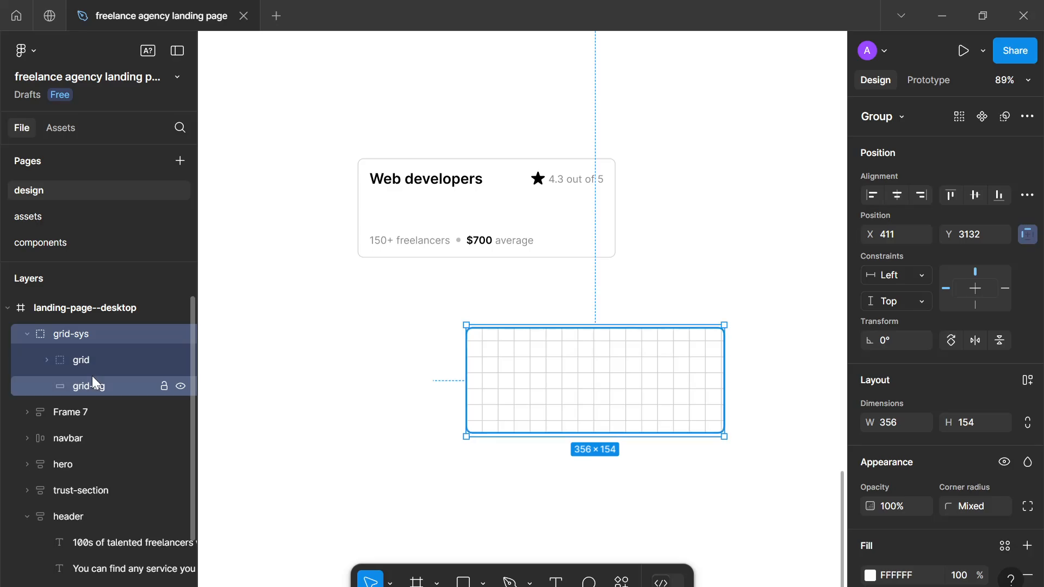
Step: Place grid-bg above grid within grid-sys and change its fill to a linear gradient
left_click_drag(89, 381, 80, 350)
scroll(924, 435, "down", 3)
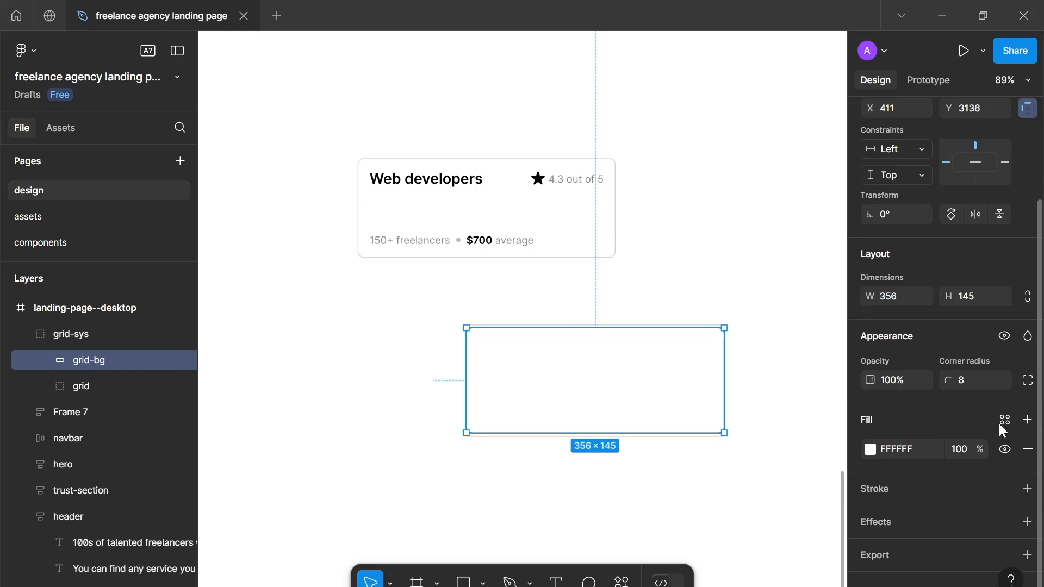
left_click(870, 449)
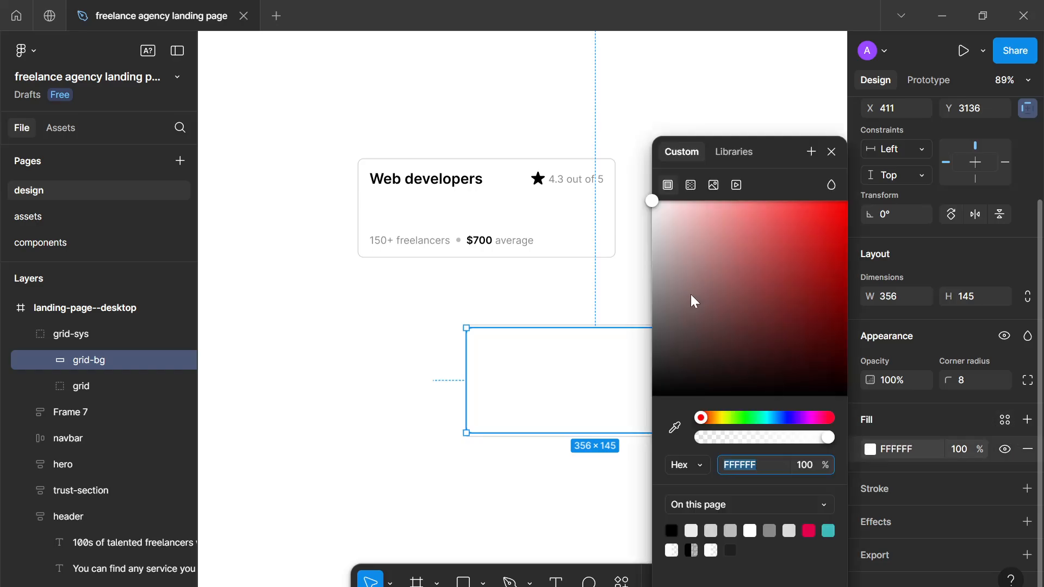
left_click(692, 186)
left_click_drag(777, 146, 870, 129)
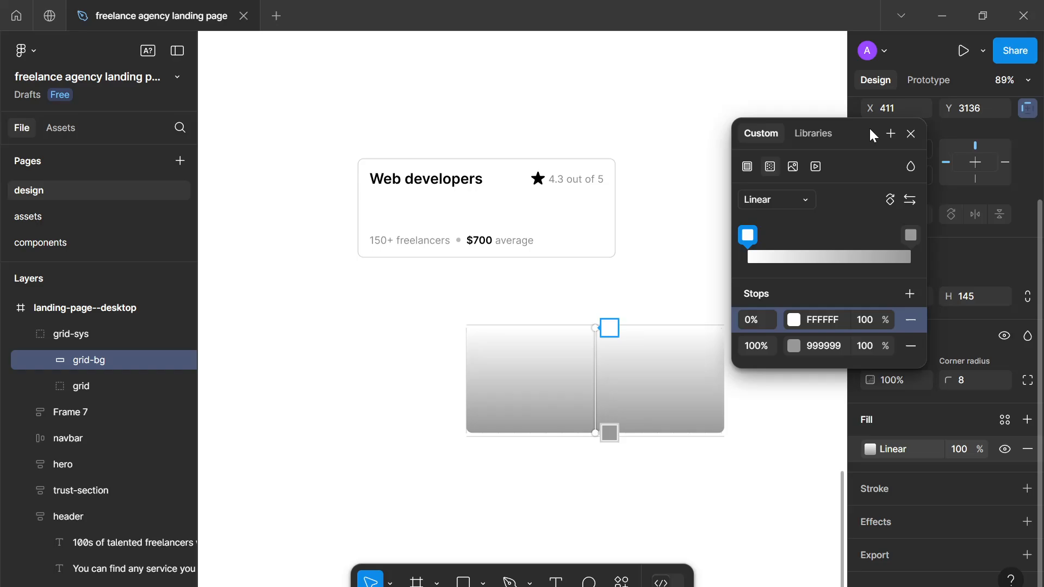
Step: Set the gradient's 100% stop to color FFFFFF with 0% opacity
left_click(793, 346)
type("ffffff")
key("Return")
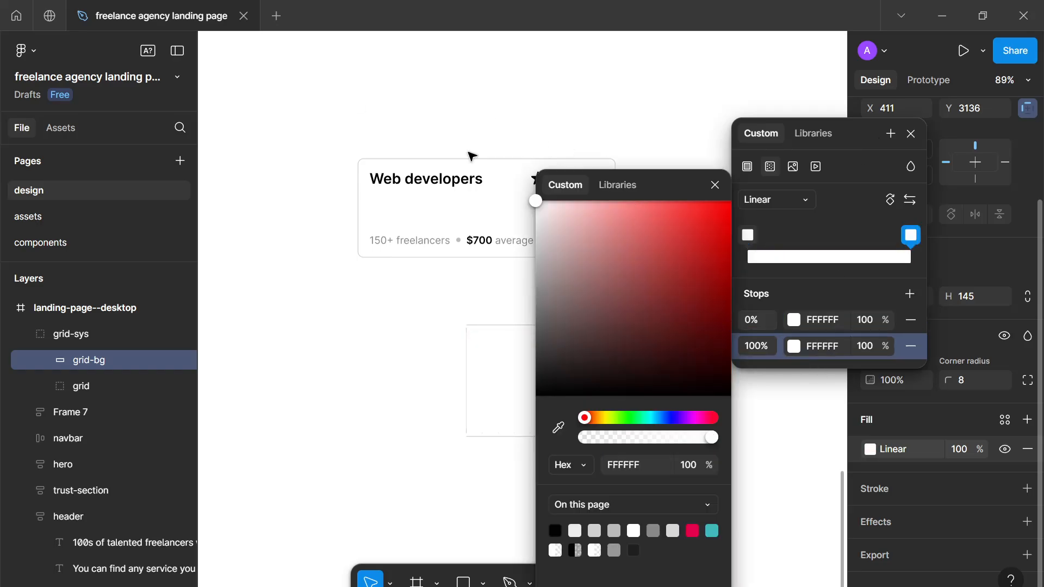
left_click(715, 184)
left_click(748, 235)
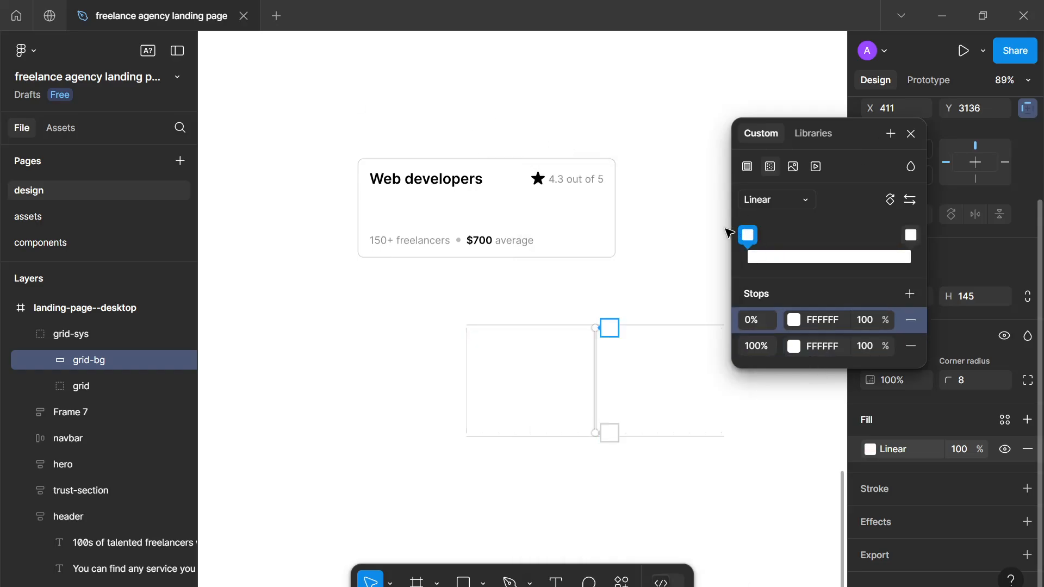
left_click(864, 354)
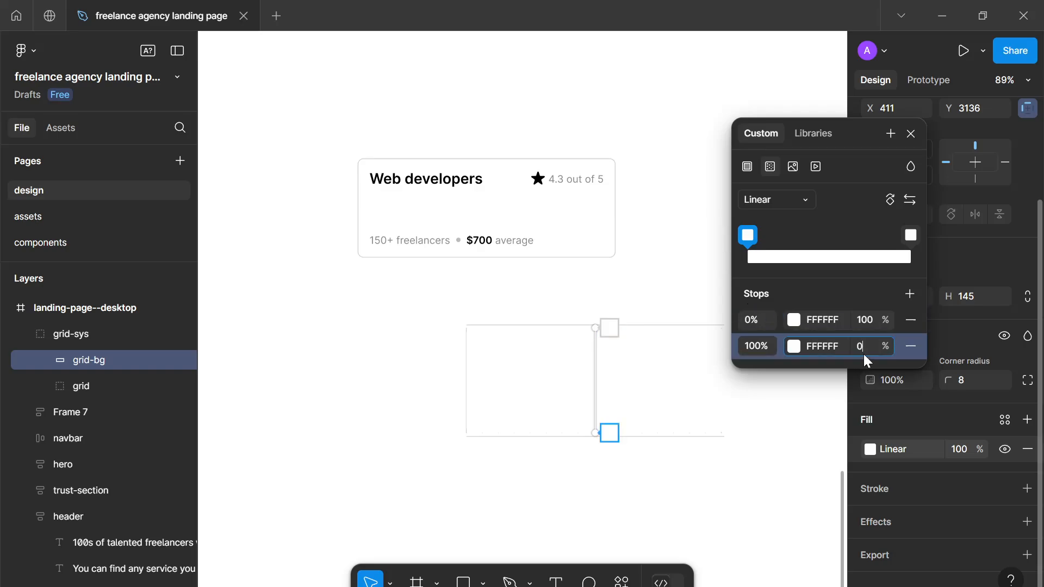
key("Return")
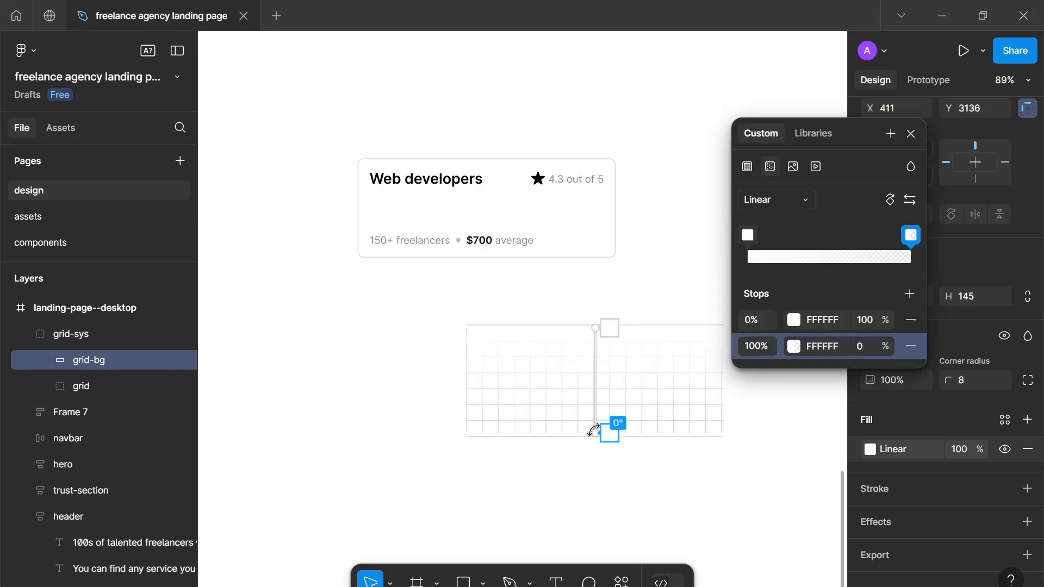
Step: Shift the gradient's opaque white stop to 44% so the grid fades out in its upper part
left_click_drag(573, 405, 501, 380)
scroll(536, 394, "up", 4)
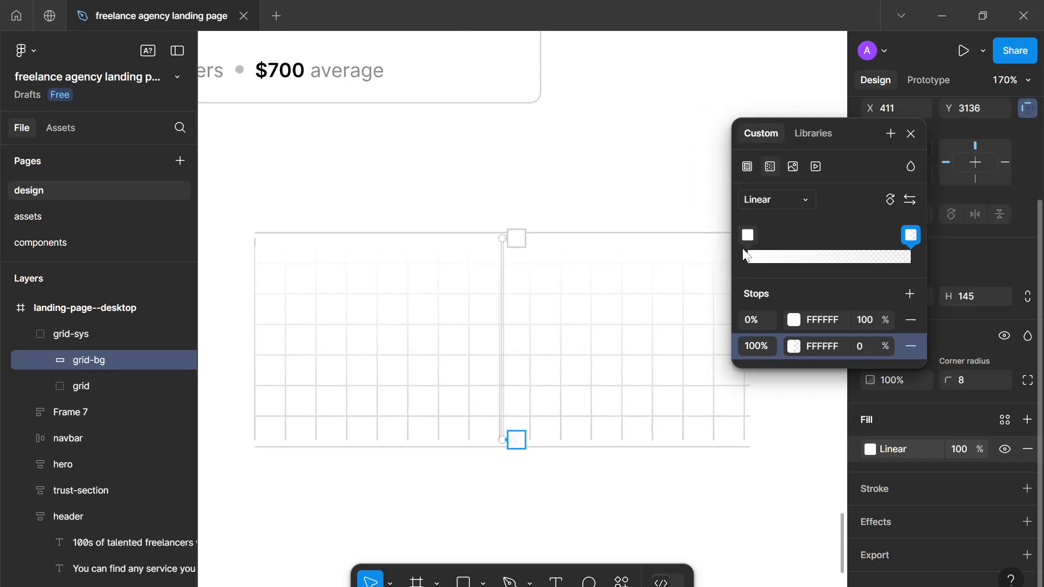
left_click_drag(748, 237, 822, 244)
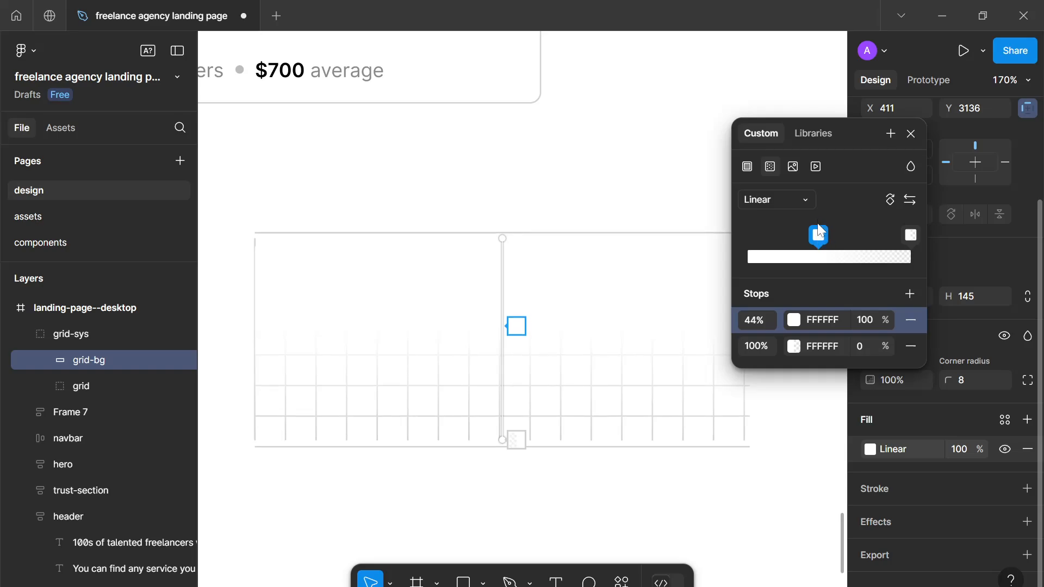
left_click(915, 138)
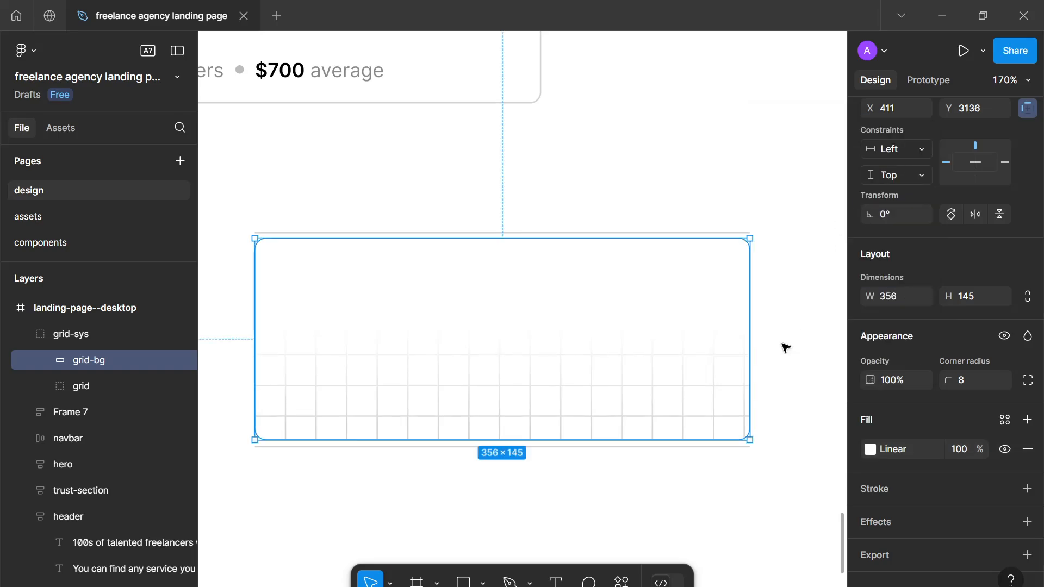
Step: Wrap the grid-sys group in a new frame
left_click(783, 345)
left_click(708, 251)
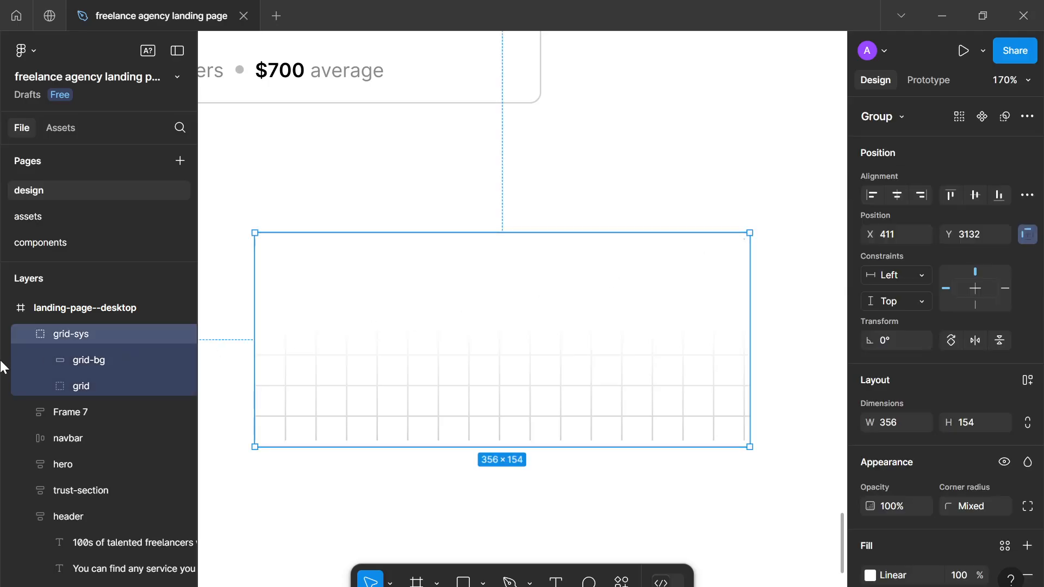
right_click(78, 327)
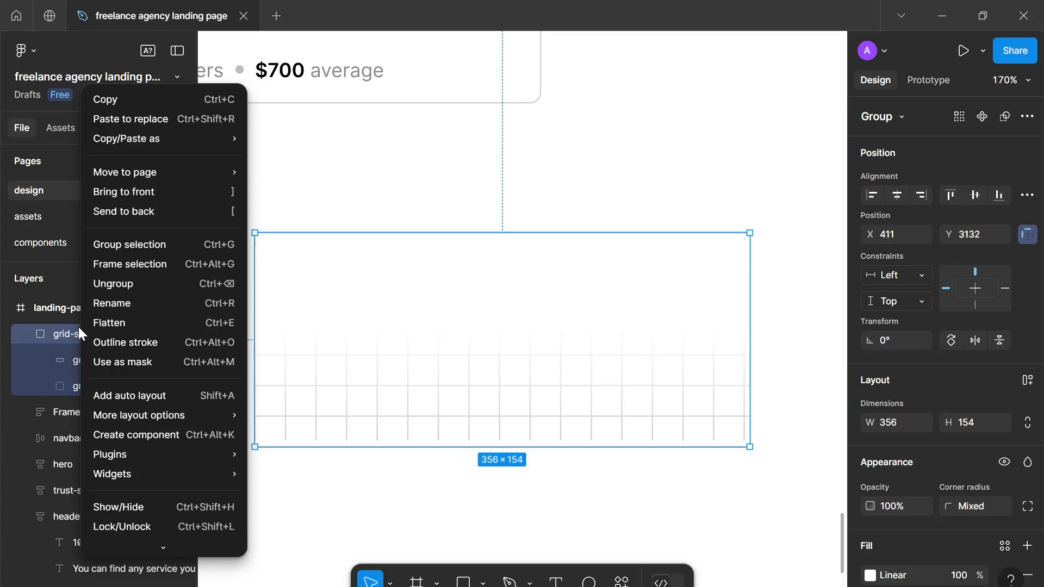
left_click(137, 264)
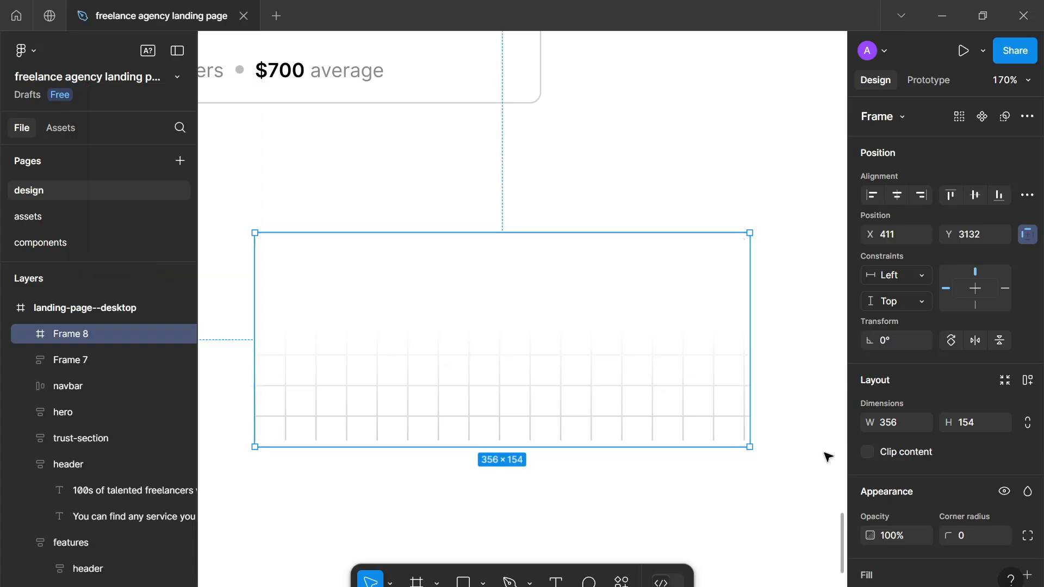
left_click(761, 466)
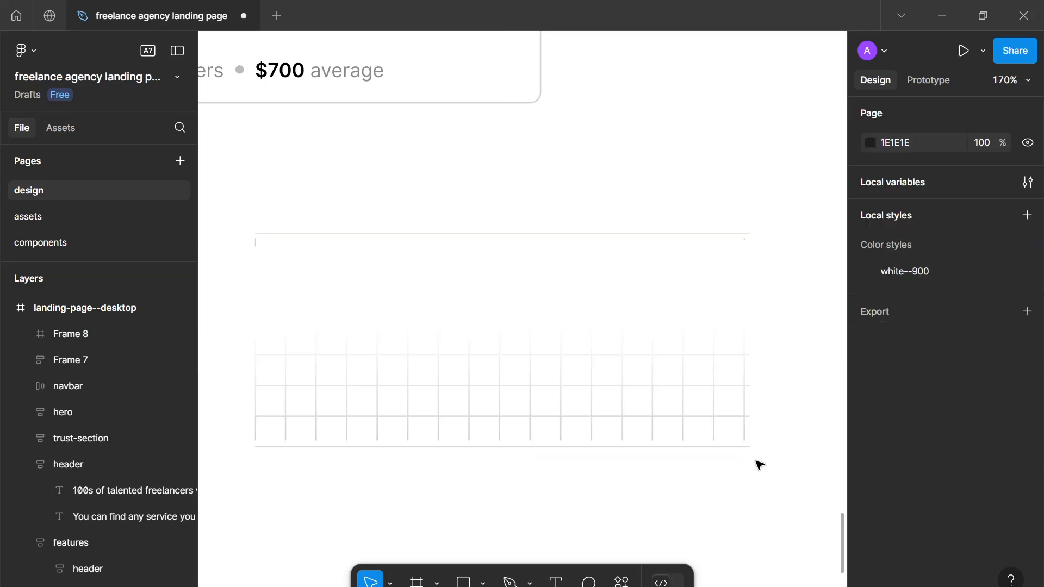
Step: Move grid-bg and grid out of their group directly into the new frame and rename that frame grid-sys
left_click(46, 338)
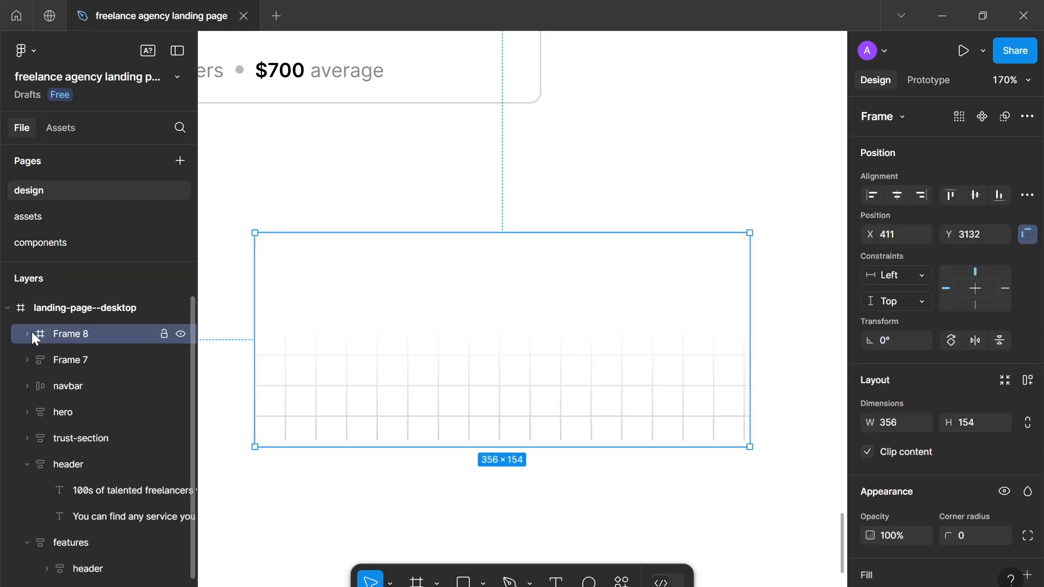
left_click(27, 333)
left_click(86, 363)
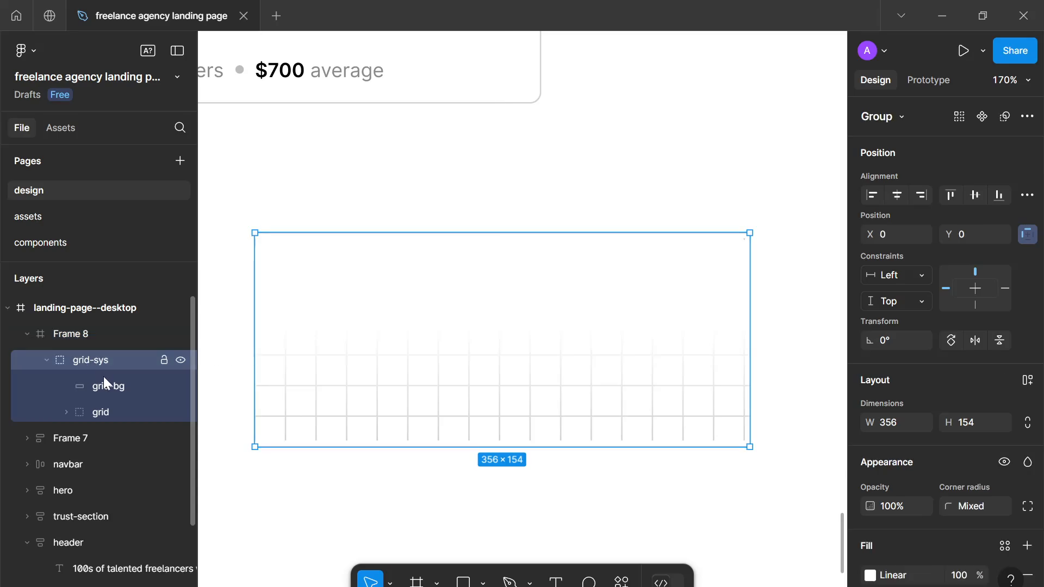
left_click(112, 390)
left_click(116, 412, "shift")
left_click_drag(115, 406, 101, 348)
double_click(96, 336)
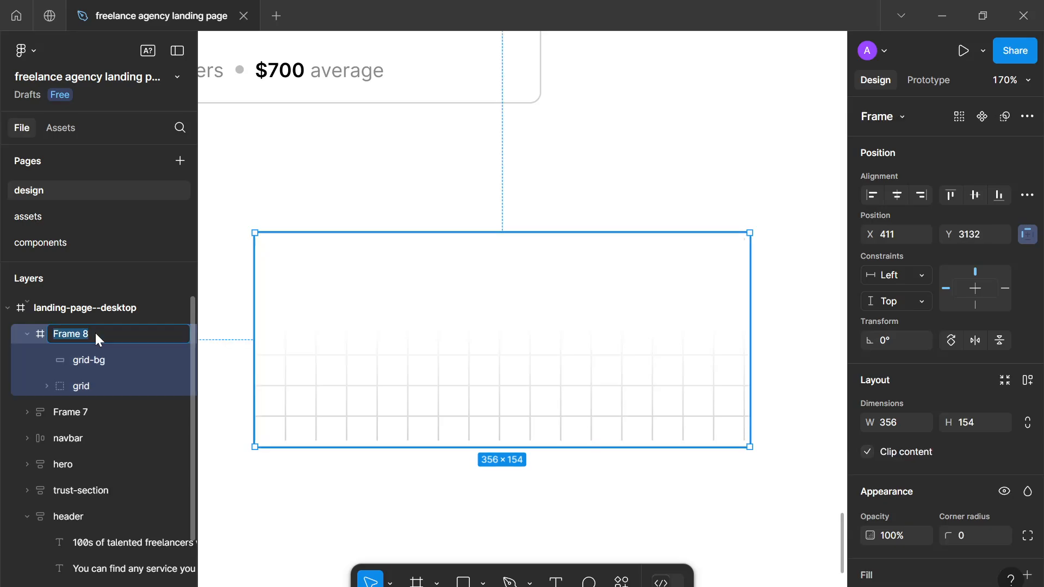
type("grid-sys")
key("Return")
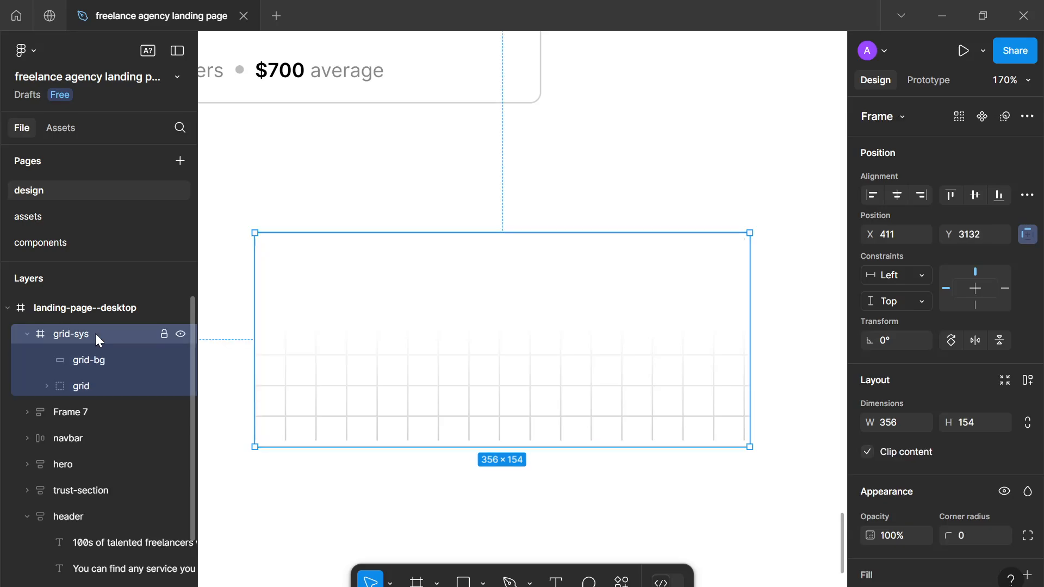
Step: Rename the Web developers card frame, Frame 7, as category
double_click(79, 413)
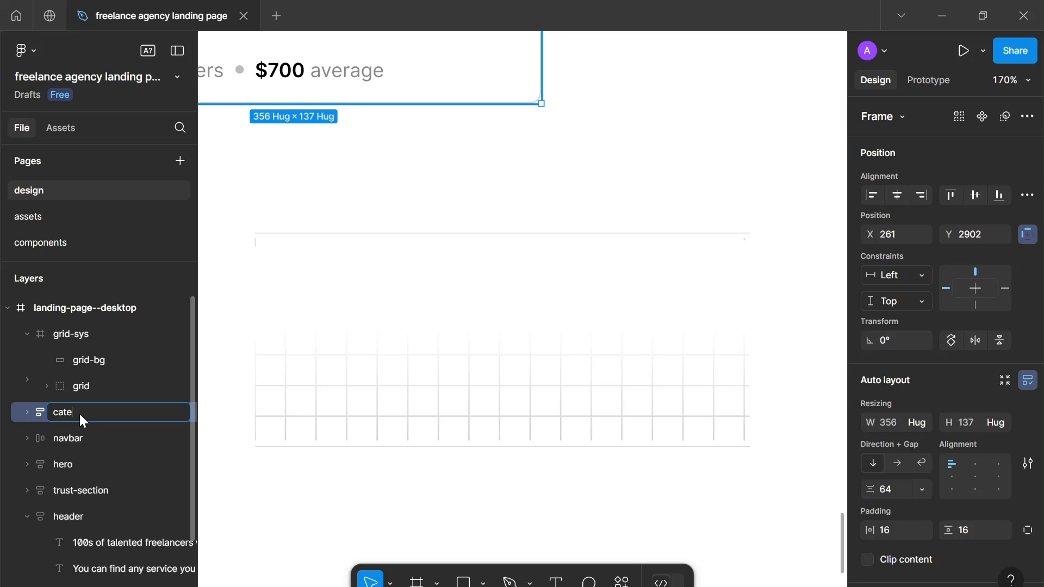
type("category")
key("Return")
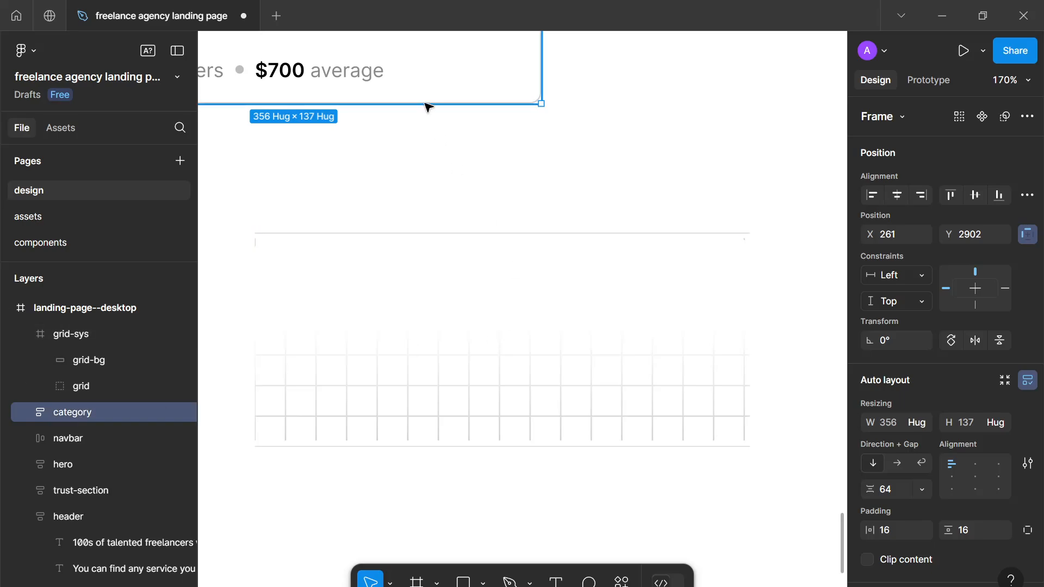
left_click(442, 268)
left_click(420, 483)
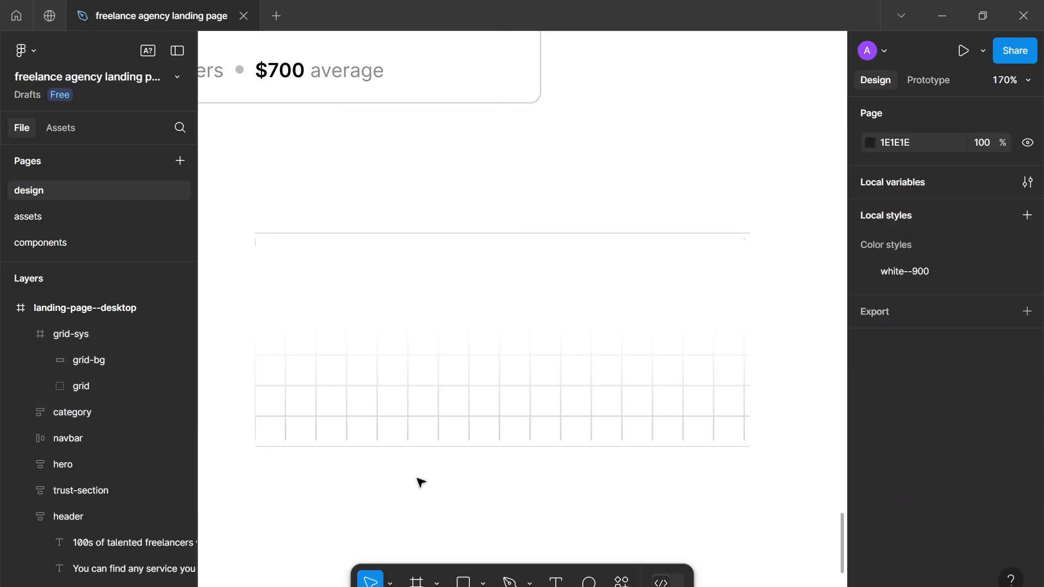
Step: Delete the lowest horizontal grid line, Vector 45, from the horizontal frame inside grid
left_click(370, 236)
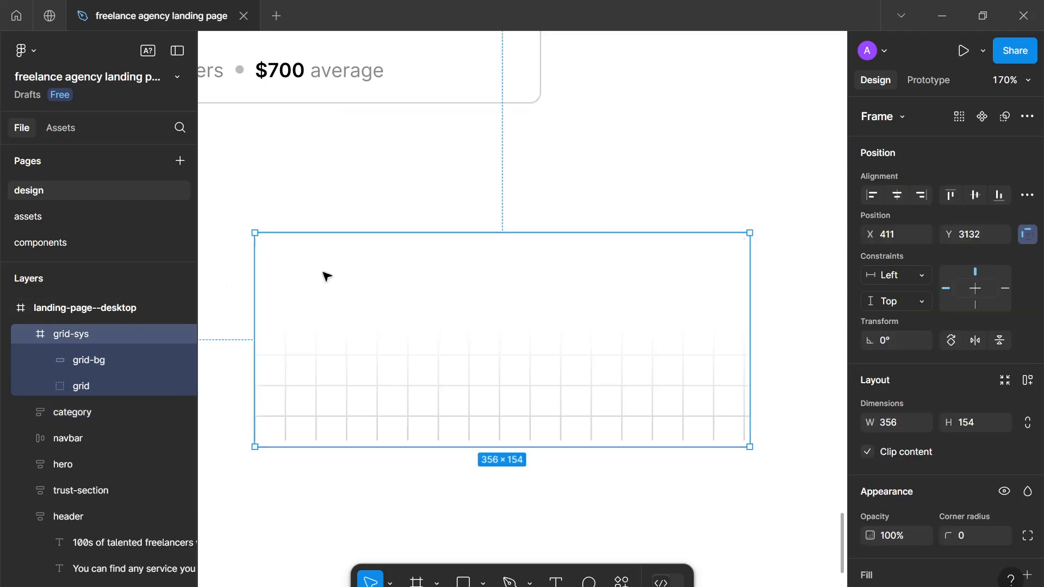
left_click(44, 385)
left_click(68, 412)
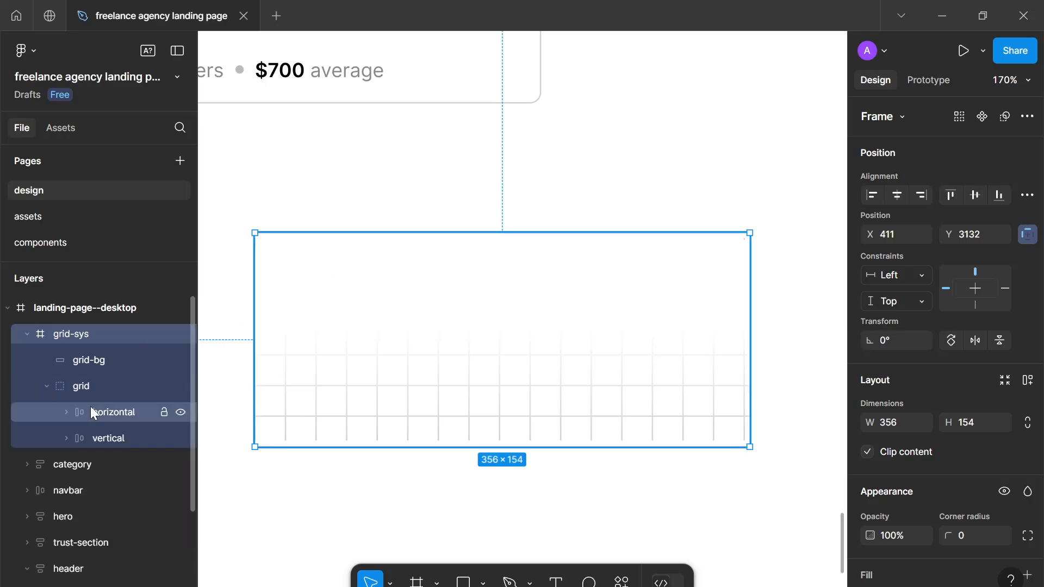
left_click(67, 413)
left_click(118, 442)
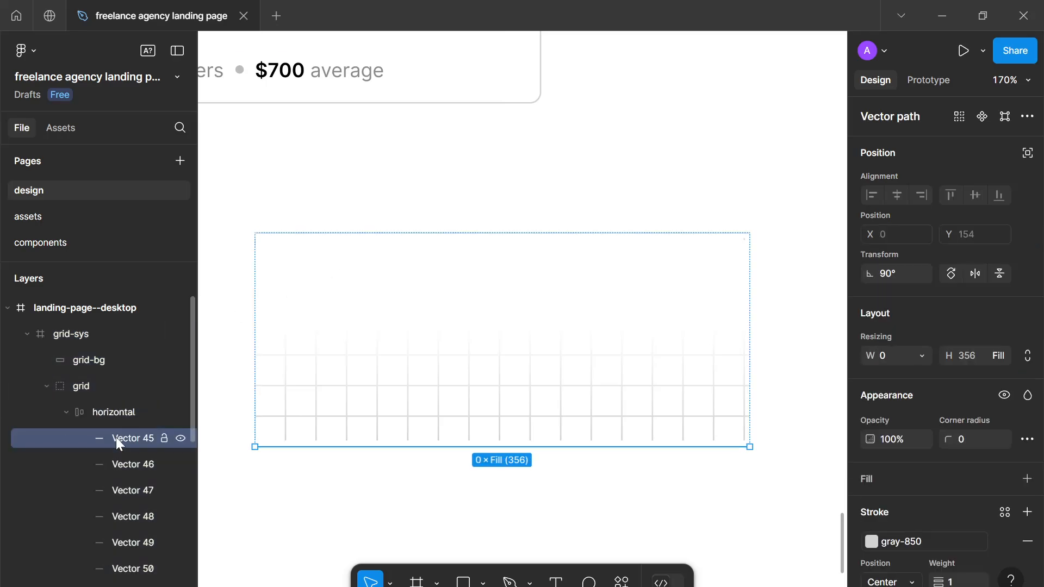
key("Delete")
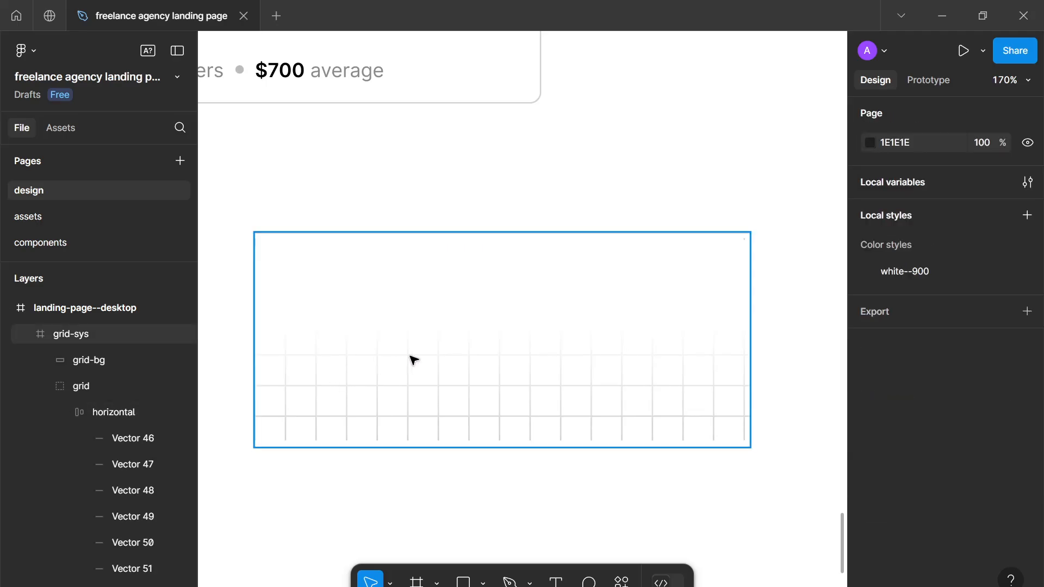
left_click(437, 302)
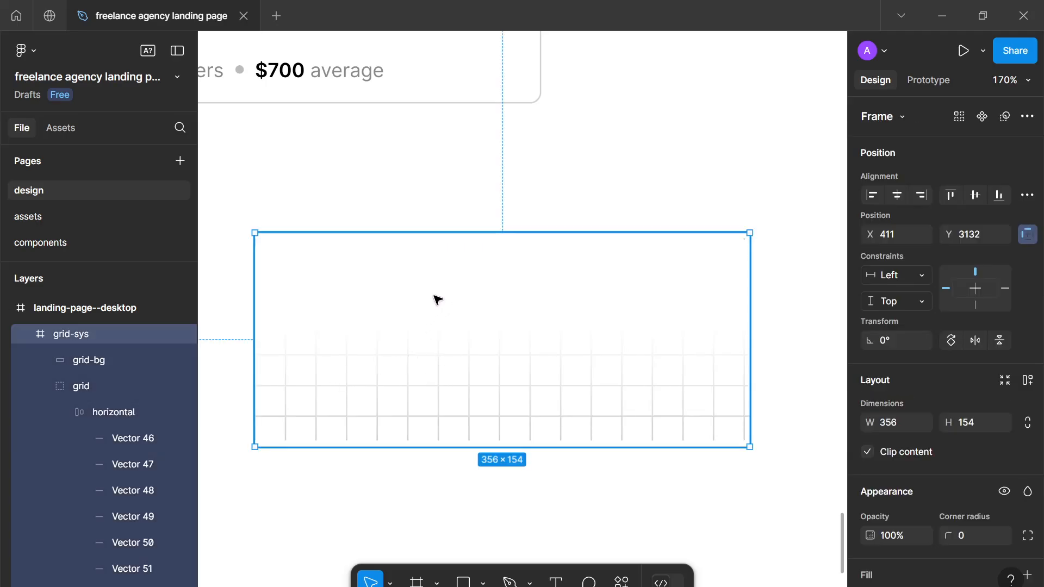
left_click_drag(437, 300, 373, 338)
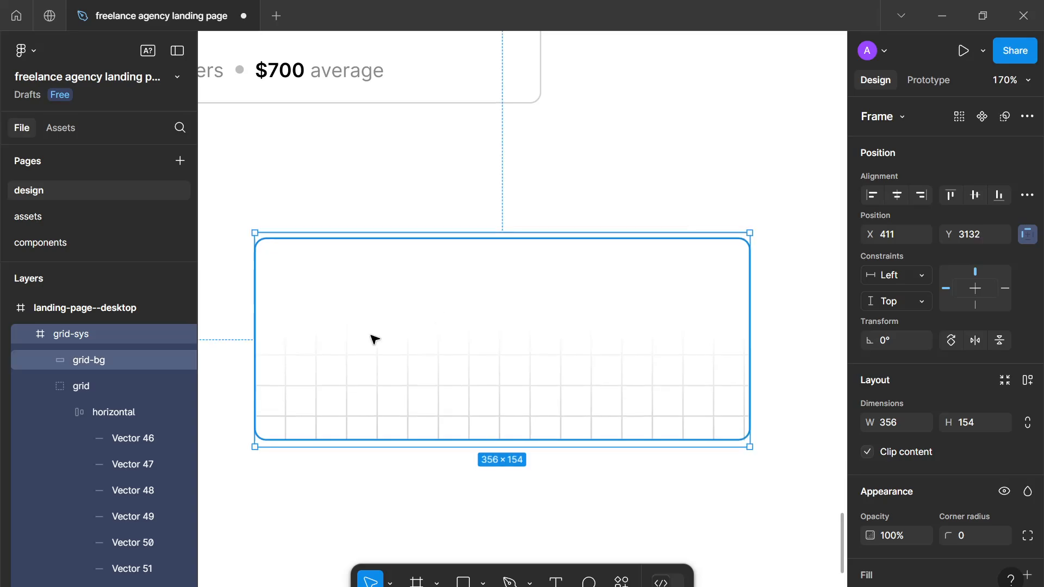
left_click(141, 407)
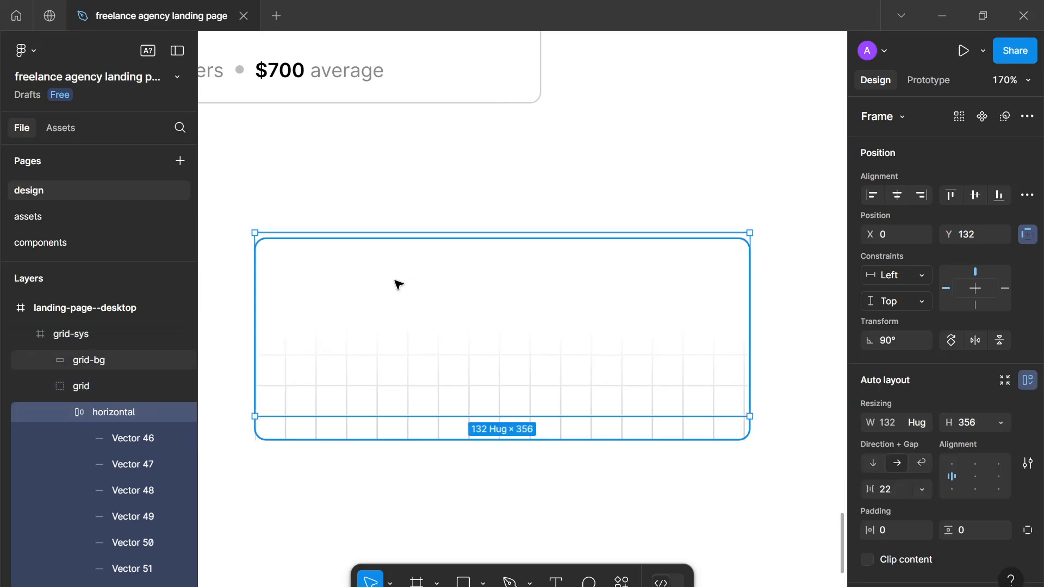
left_click_drag(398, 292, 511, 440)
left_click(408, 477)
Step: Move grid-sys over the Web developers card and nest it inside the category frame
scroll(408, 478, "down", 6)
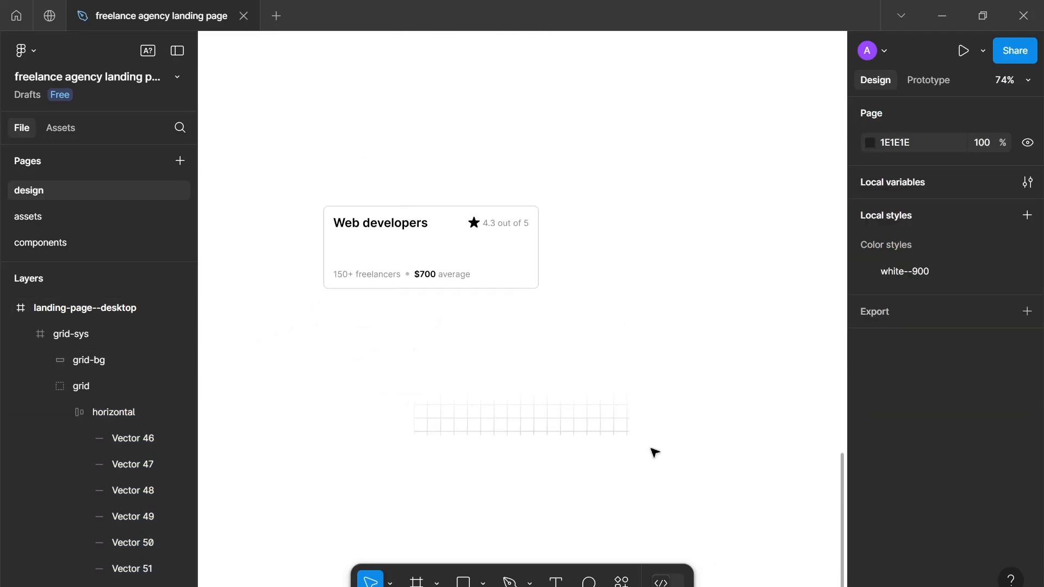
left_click(588, 396)
left_click_drag(558, 392, 464, 250)
left_click(29, 333)
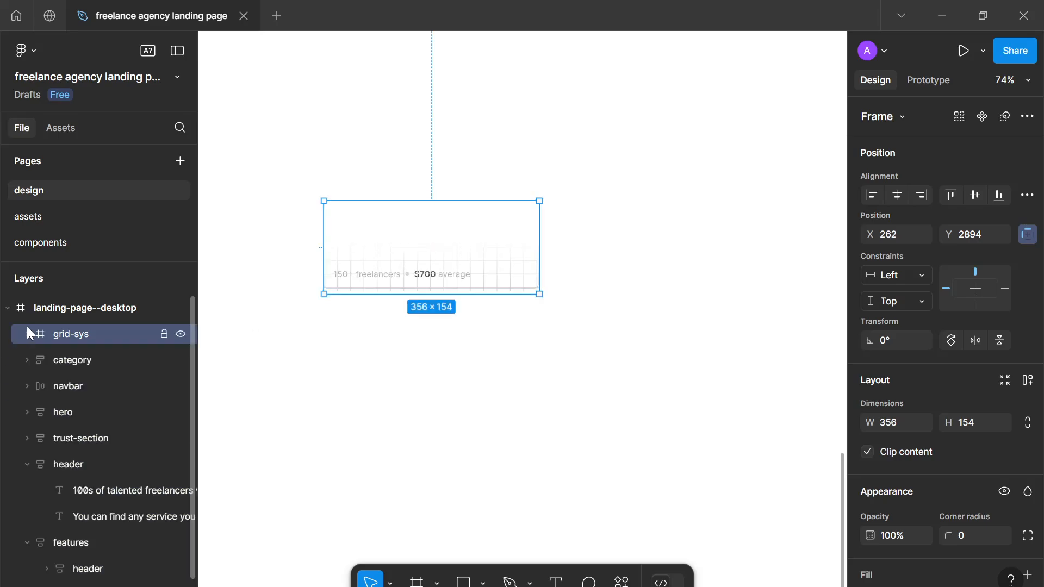
left_click_drag(76, 363, 77, 363)
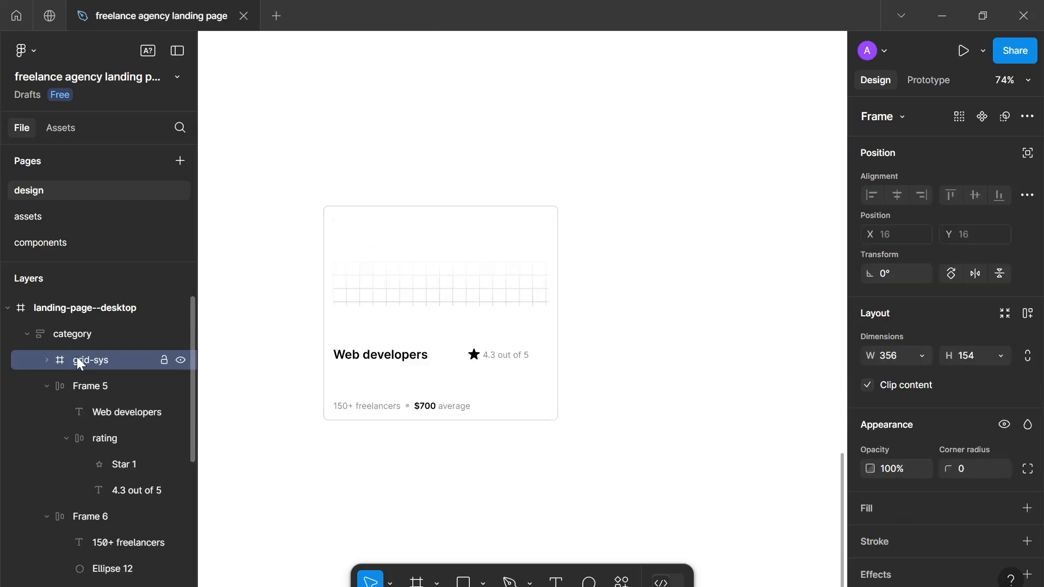
Step: Exclude grid-sys from the category frame's auto layout and shift it to about X -3, Y -8
left_click(1027, 155)
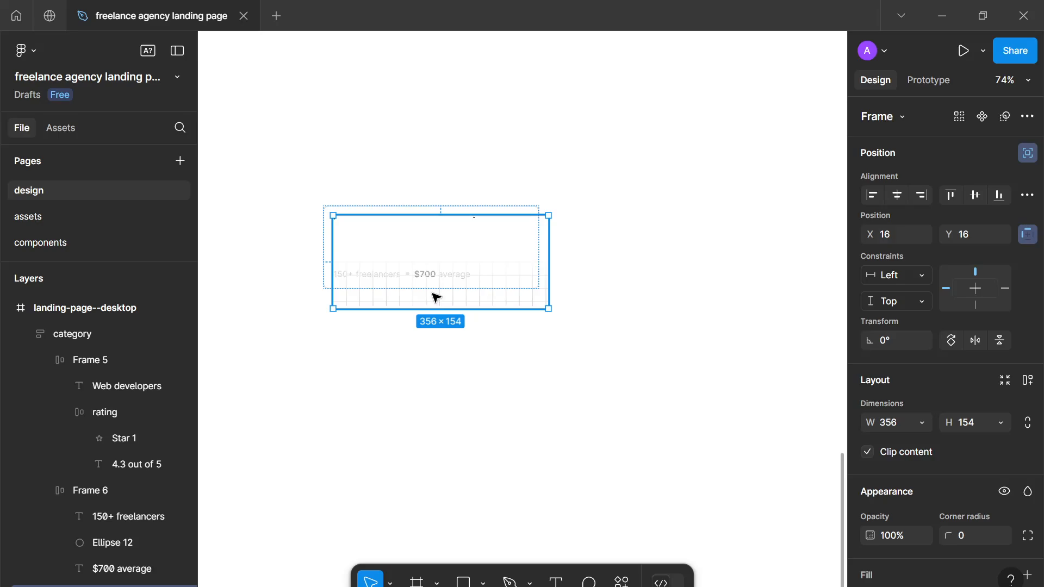
left_click_drag(436, 297, 426, 285)
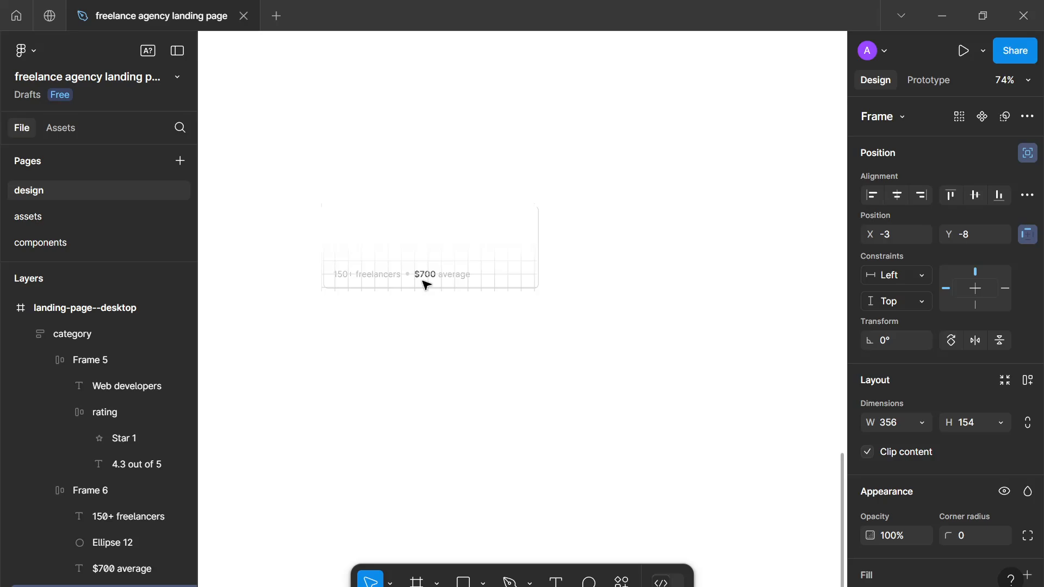
left_click(476, 354)
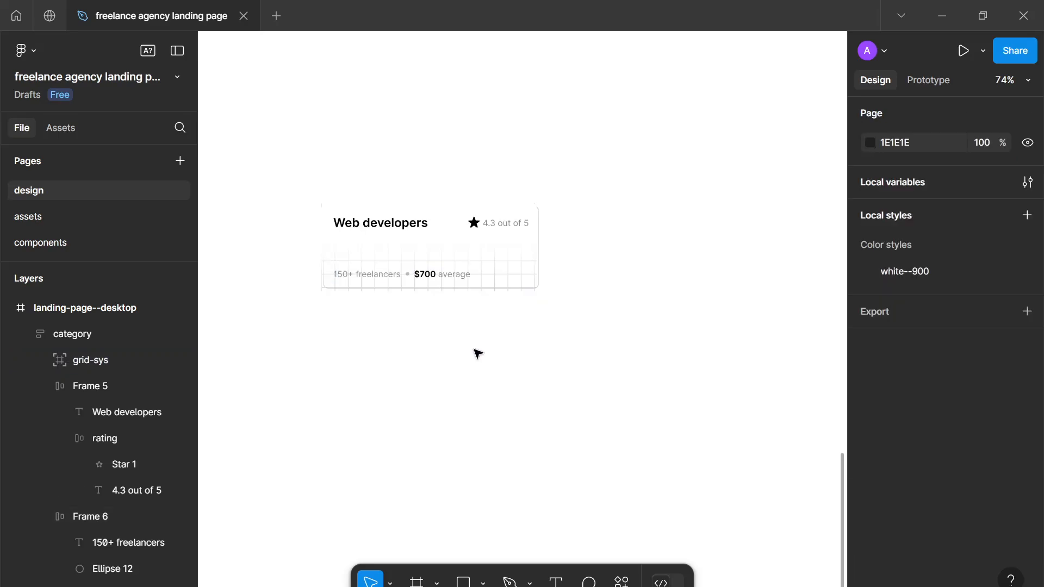
Step: Turn on content clipping for the category frame so the grid stays within the card
left_click(530, 264)
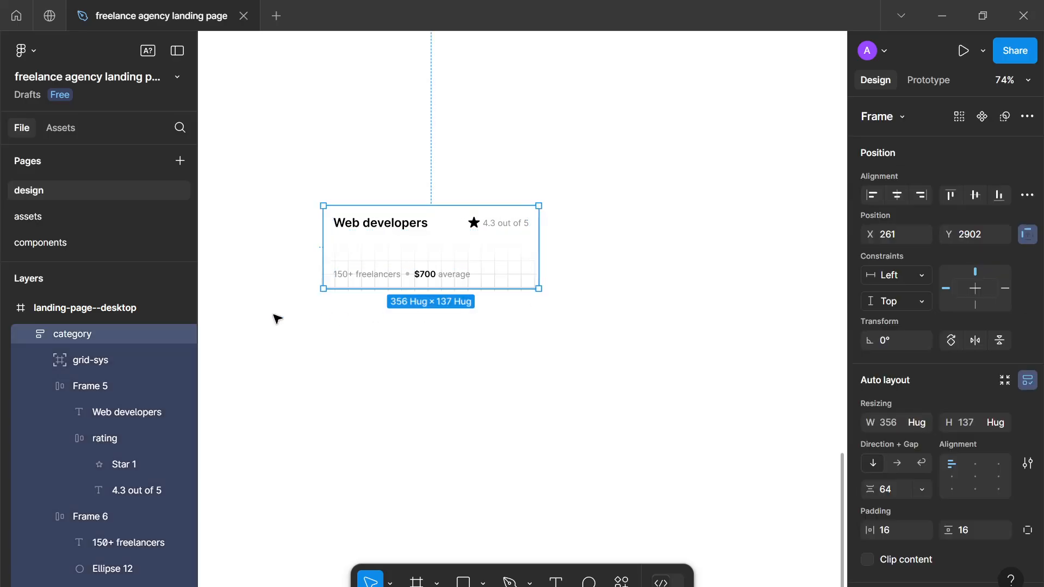
left_click(868, 560)
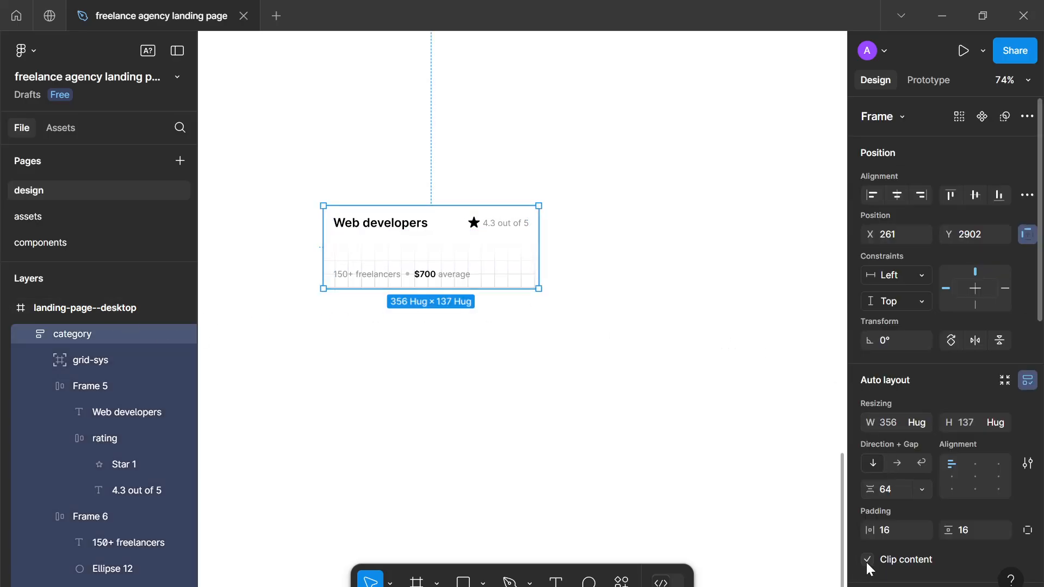
left_click(645, 458)
scroll(647, 459, "down", 1)
scroll(645, 457, "down", 2)
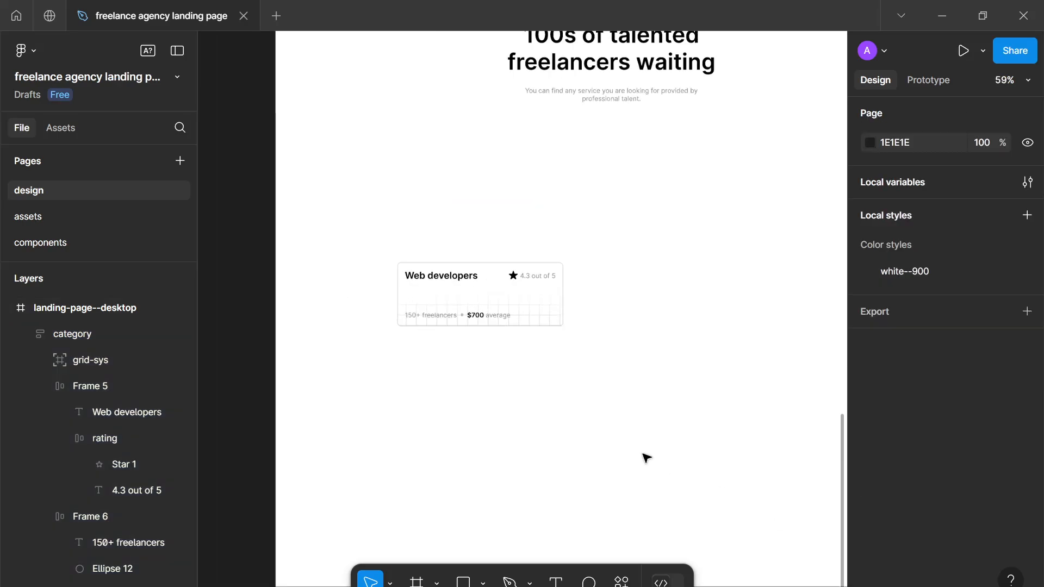
Step: Nudge grid-sys within the category card to position X 0, Y -2
scroll(644, 456, "up", 4)
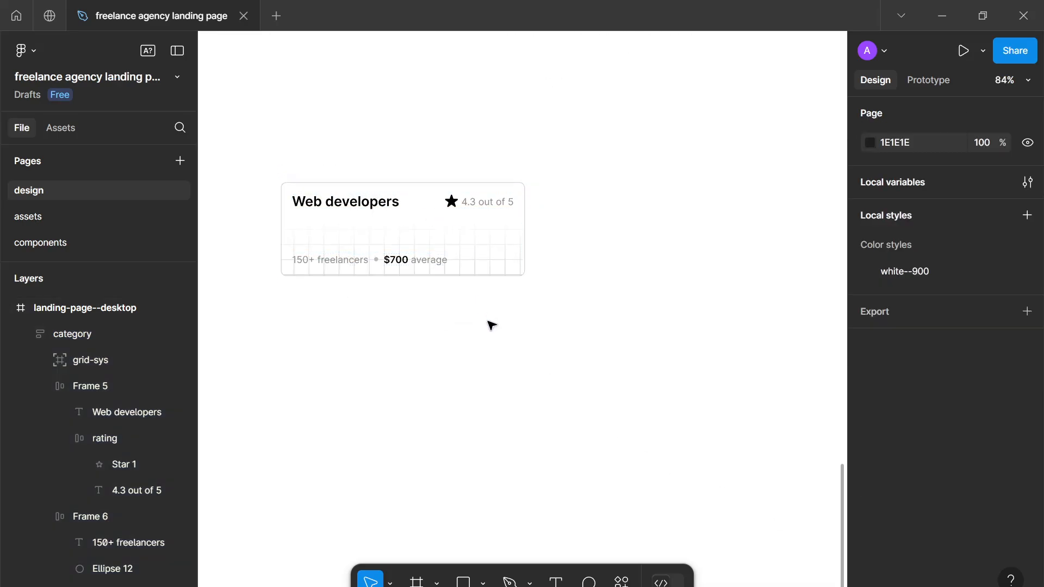
scroll(484, 329, "up", 5)
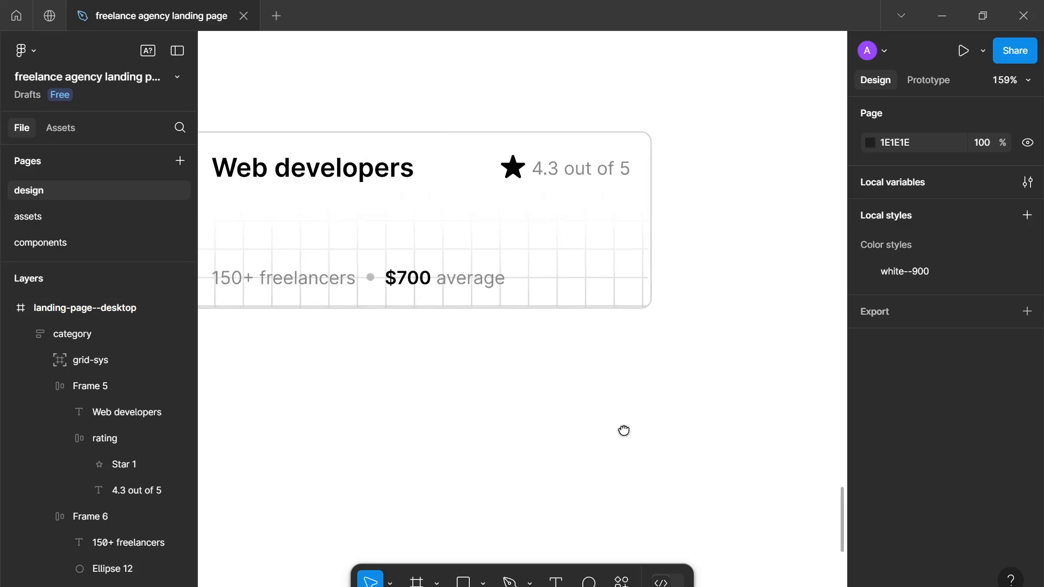
double_click(598, 301)
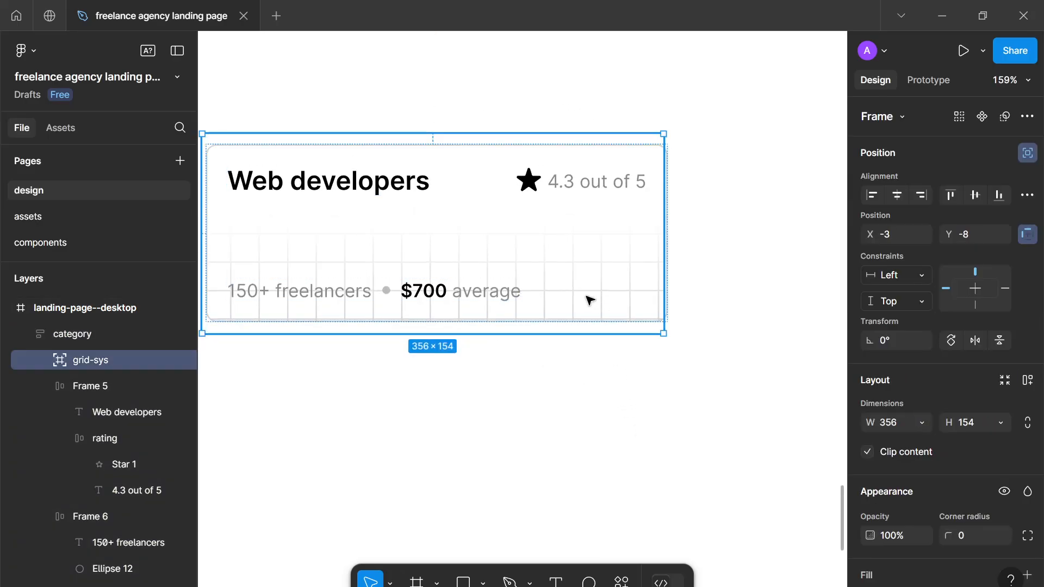
left_click_drag(417, 329, 415, 325)
key("Up")
key("Right")
key("Right")
key("Right")
key("Right")
key("Right")
key("Right")
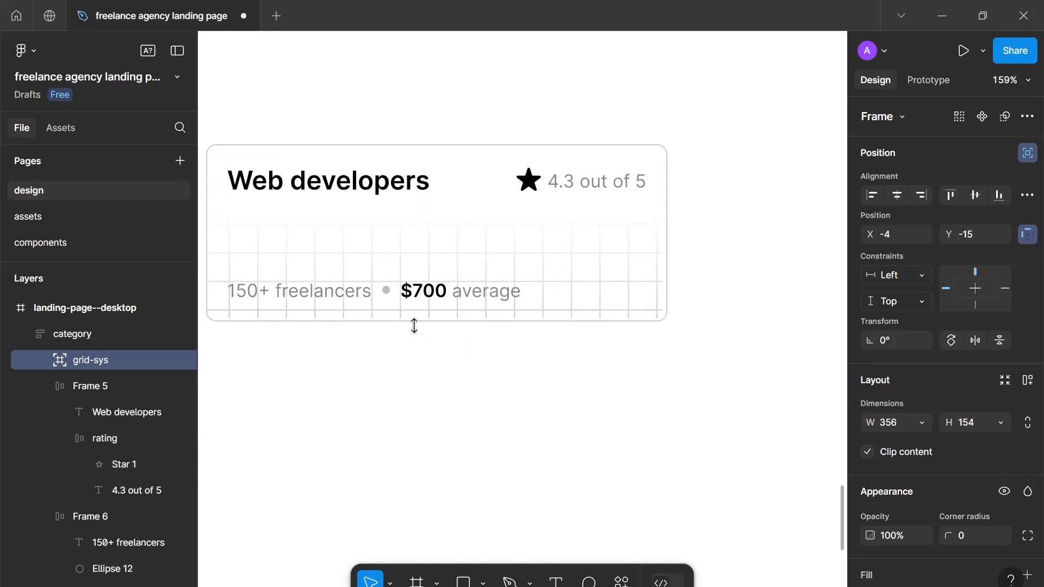
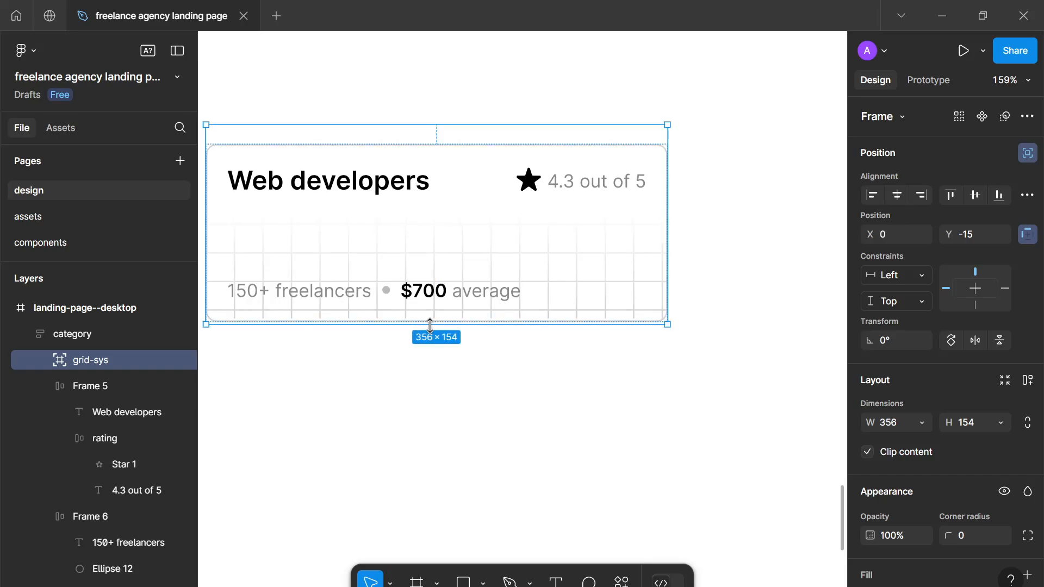
key("Down")
key("Down")
key("Down")
key("Down")
key("Down")
key("Down")
key("Down")
key("Down")
key("Down")
key("Down")
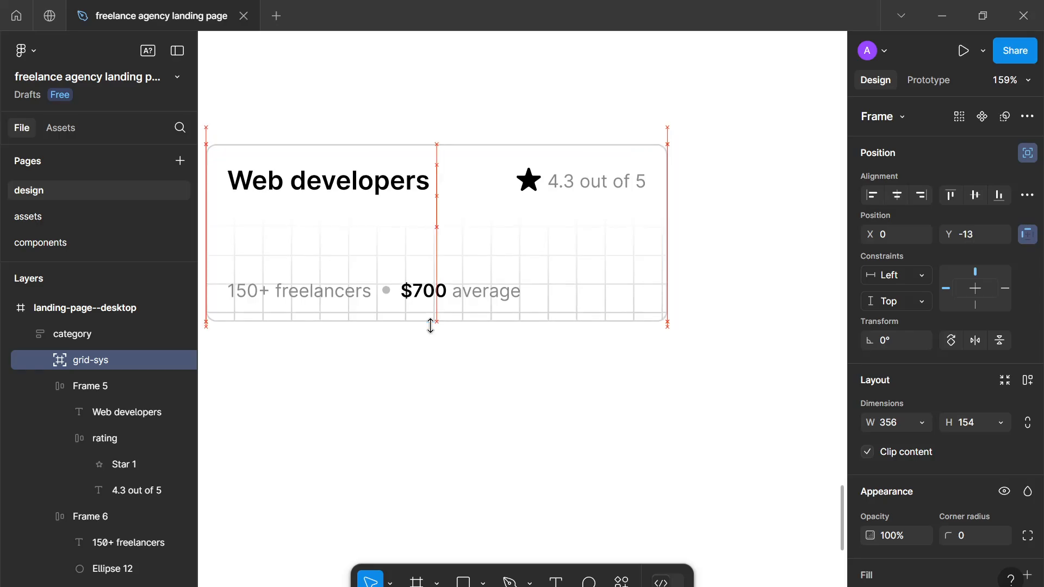
key("Down")
key("Down")
key("Down")
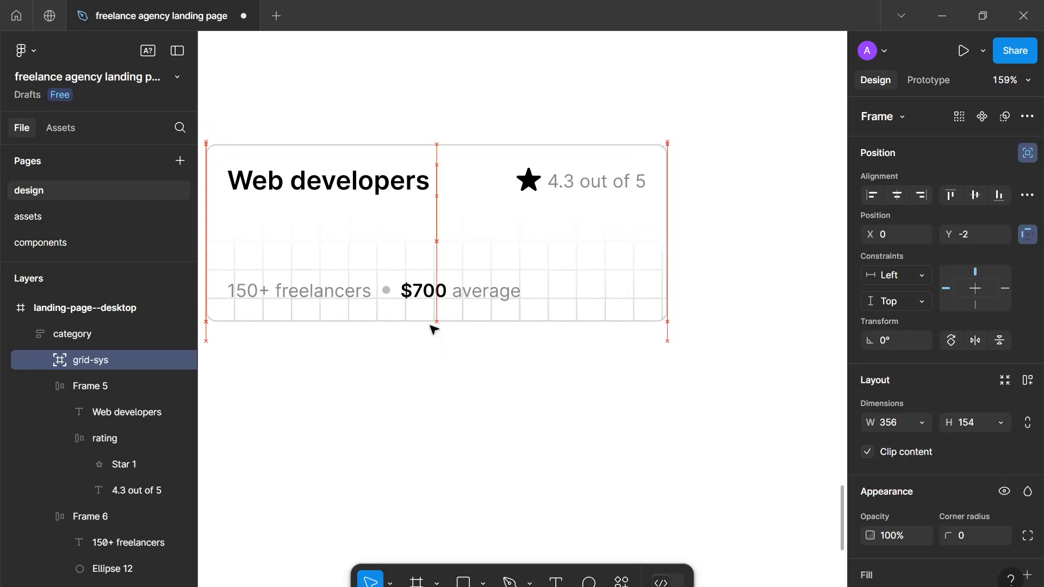
left_click(554, 461)
scroll(552, 460, "down", 6)
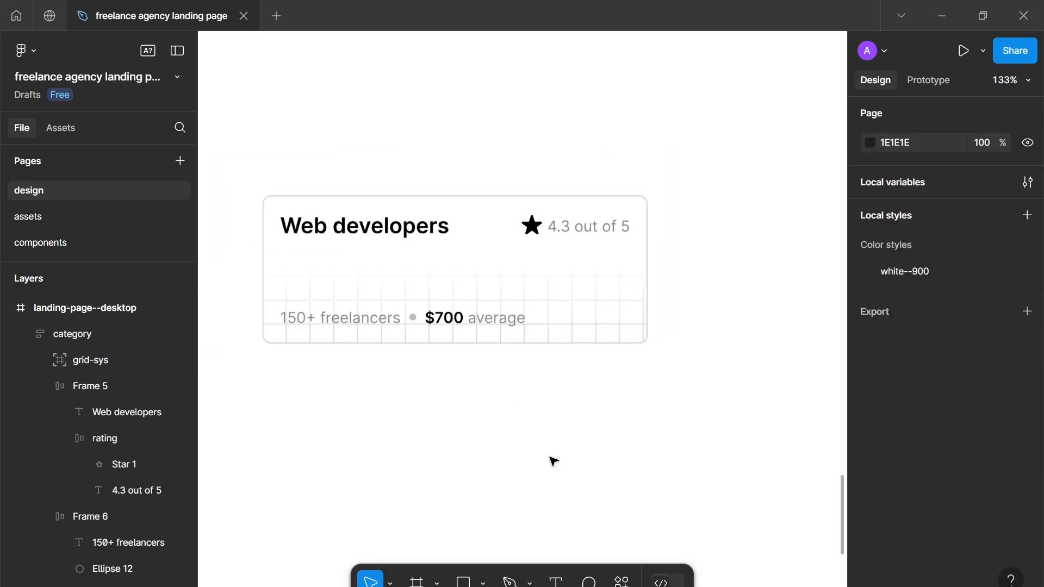
Step: Duplicate the Web developers category card directly below the original, placing the copy at X 137, Y 2917
scroll(545, 448, "down", 3)
left_click_drag(530, 446, 433, 385)
scroll(480, 424, "up", 2)
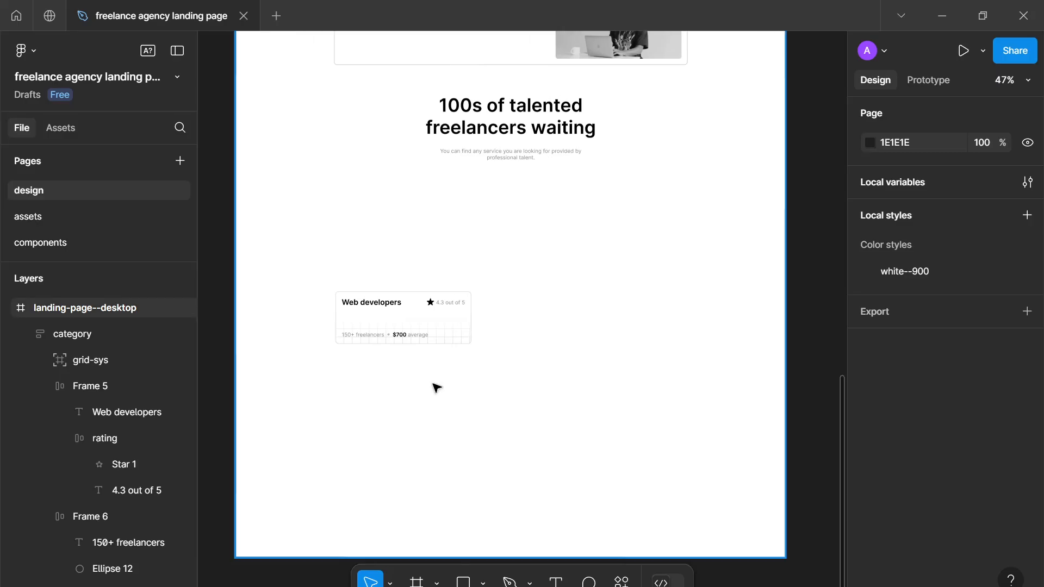
scroll(433, 385, "up", 2)
left_click(471, 284)
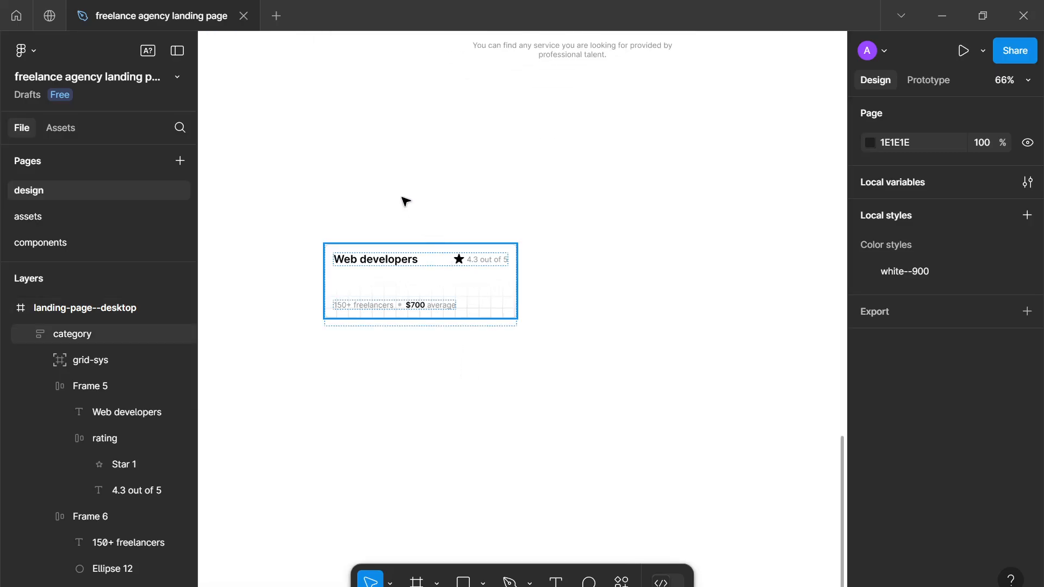
mouse_move(405, 201)
left_mouse_down()
mouse_move(392, 194)
mouse_move(409, 186)
mouse_move(415, 201)
left_mouse_up()
scroll(413, 201, "down", 3)
scroll(406, 336, "up", 2)
left_click(410, 353)
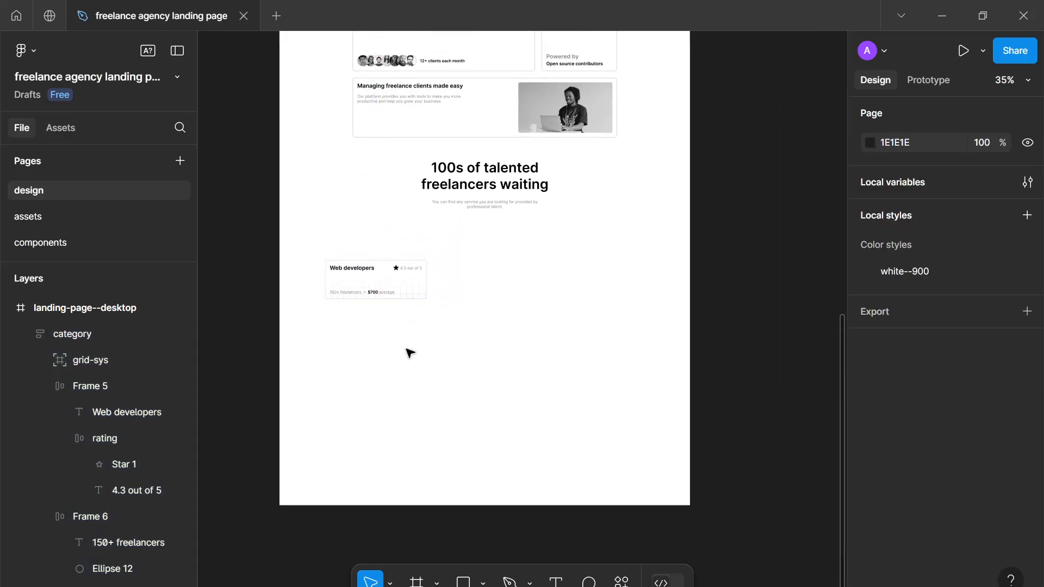
left_click_drag(389, 288, 392, 337)
left_click(390, 291)
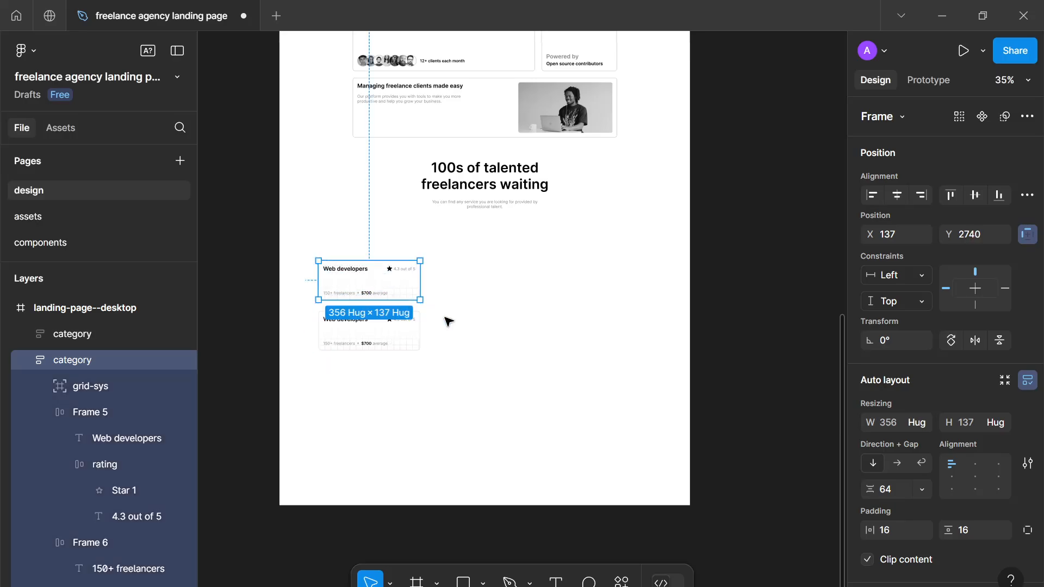
left_click(358, 330)
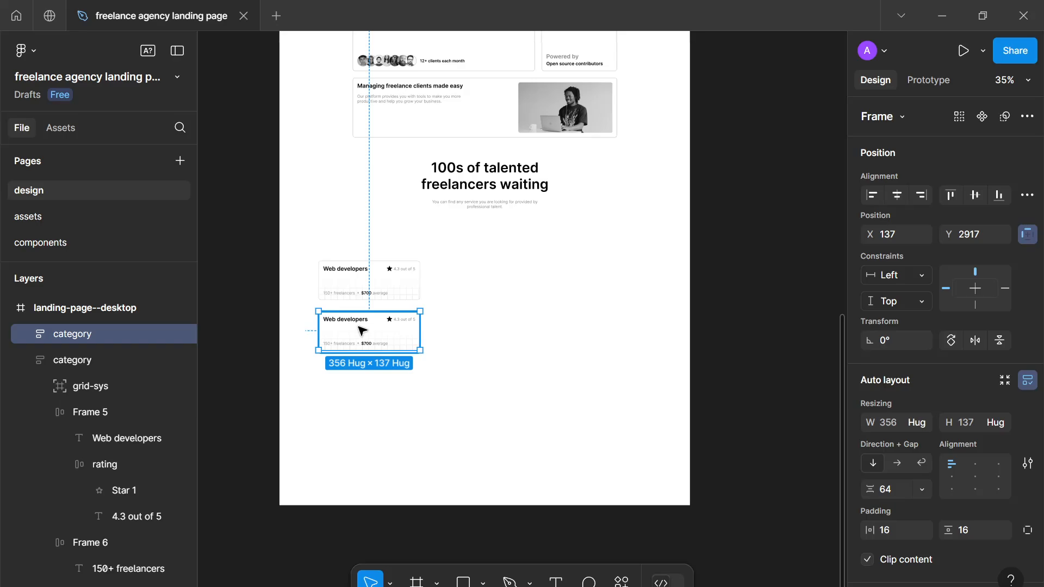
Step: Change the upper category card's stroke color to gray-600
left_click(368, 276)
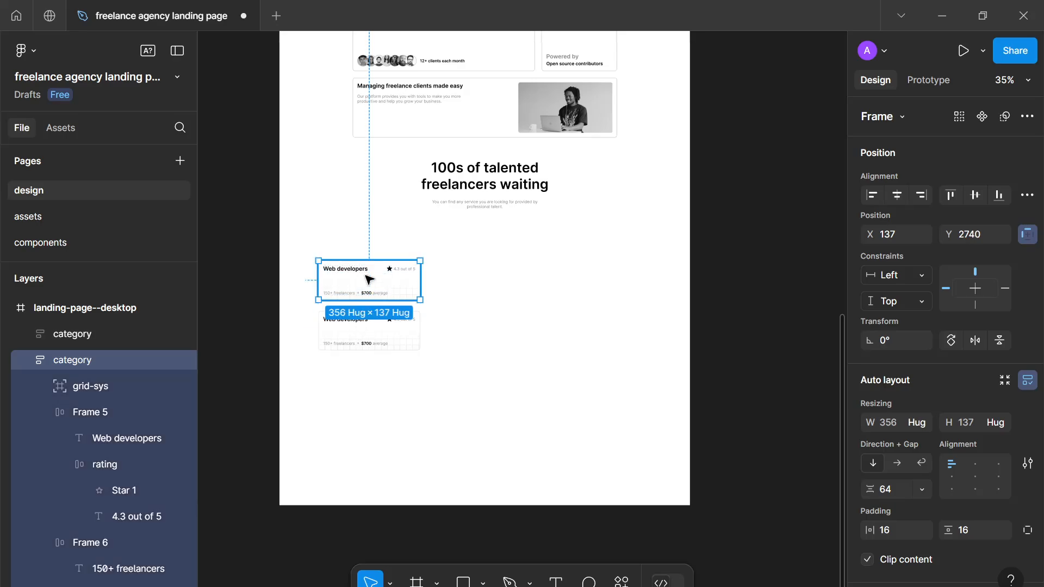
scroll(369, 278, "up", 5)
scroll(369, 279, "up", 1)
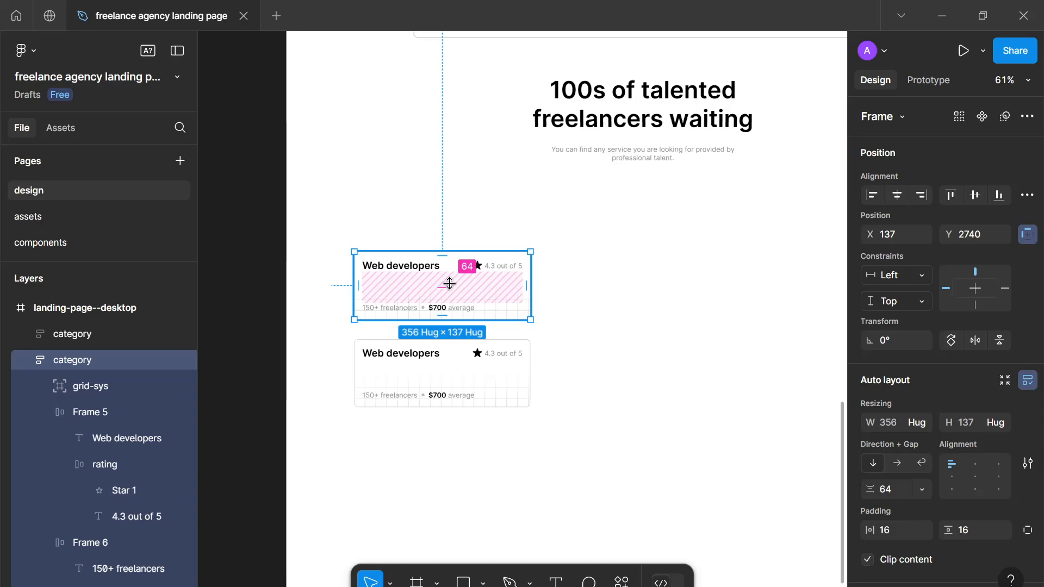
scroll(931, 465, "down", 8)
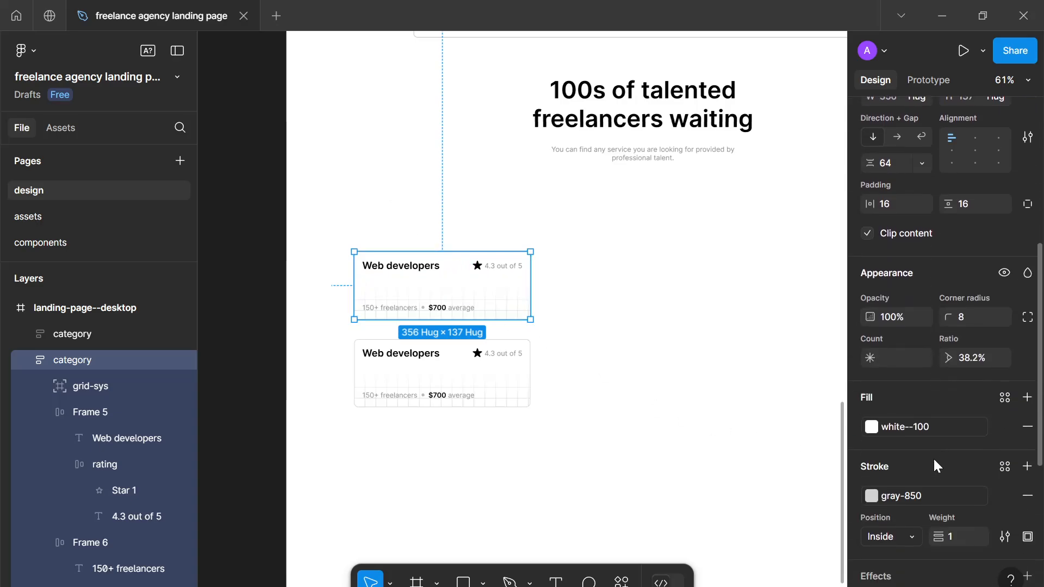
left_click(918, 414)
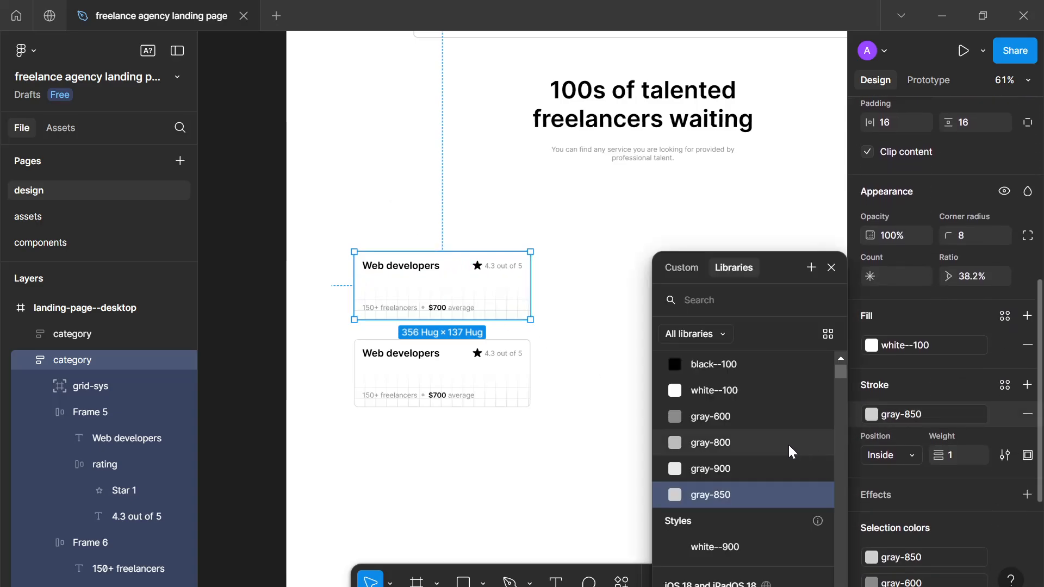
key("Escape")
left_click(691, 417)
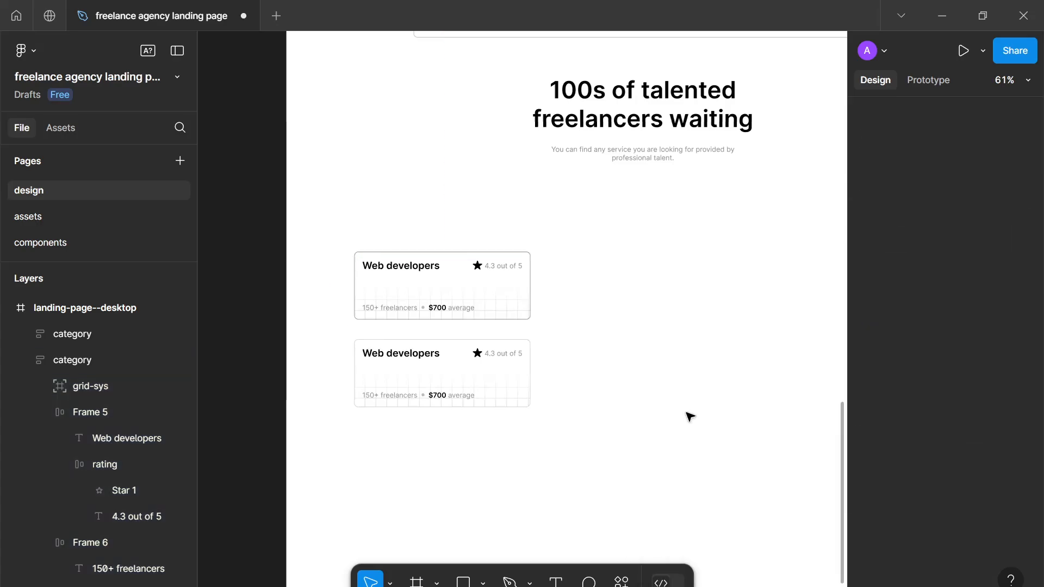
Step: Delete the grid-sys pattern from the lower category card
left_click(482, 289)
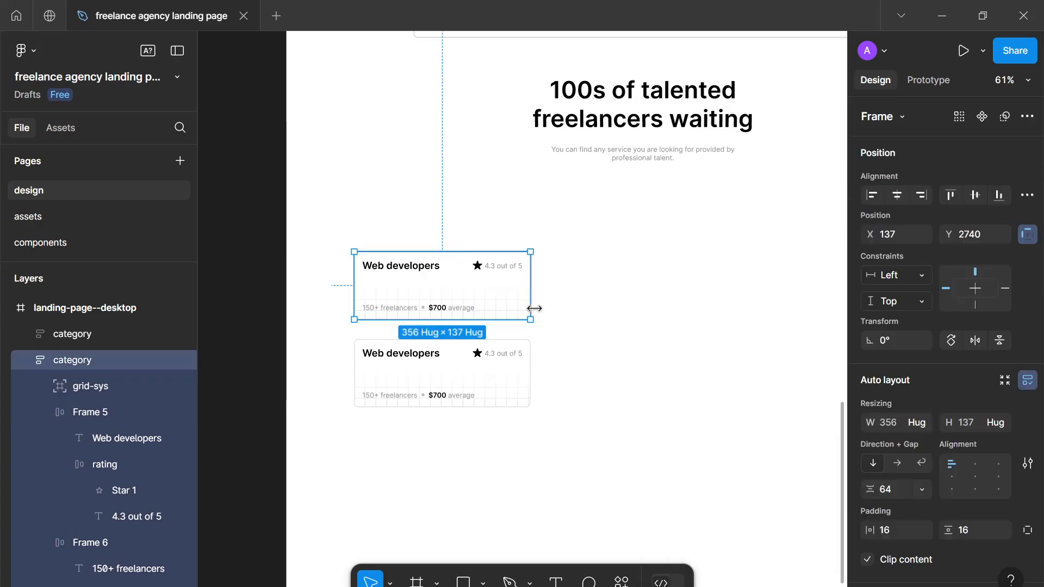
left_click(497, 401)
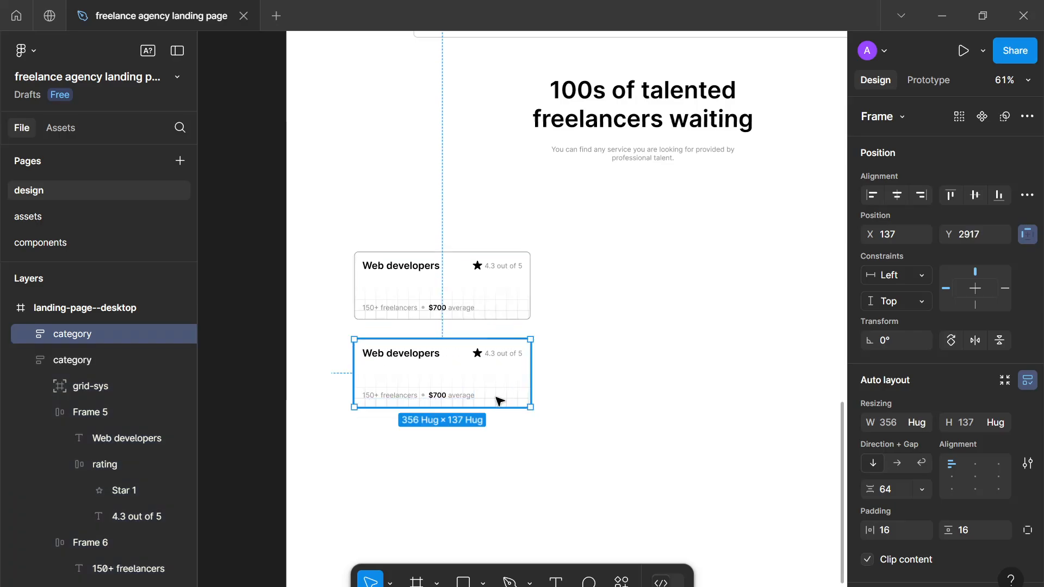
double_click(497, 401)
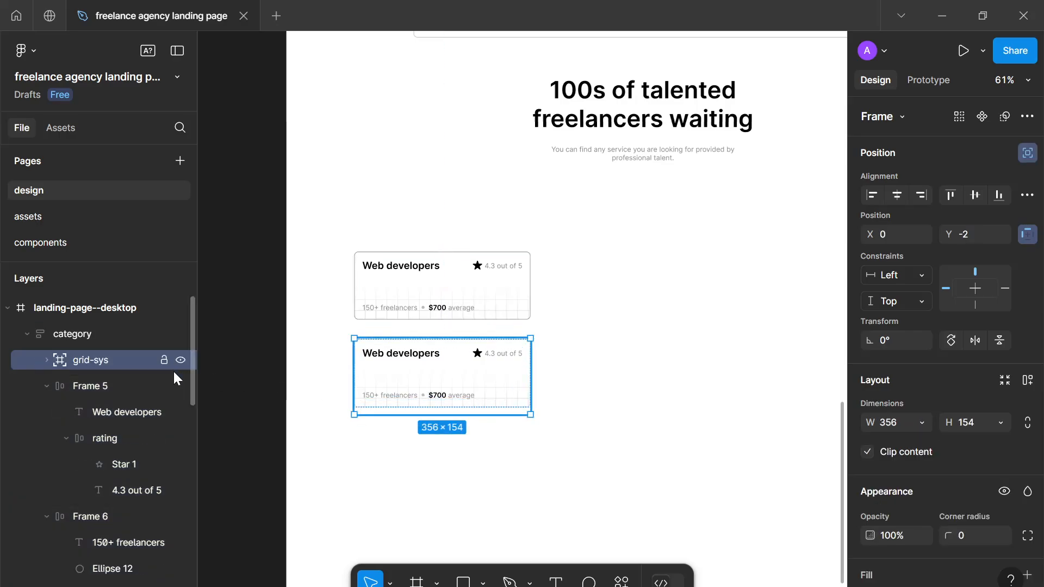
key("Delete")
Step: Set the upper category card's stroke weight to 2
scroll(344, 411, "down", 5)
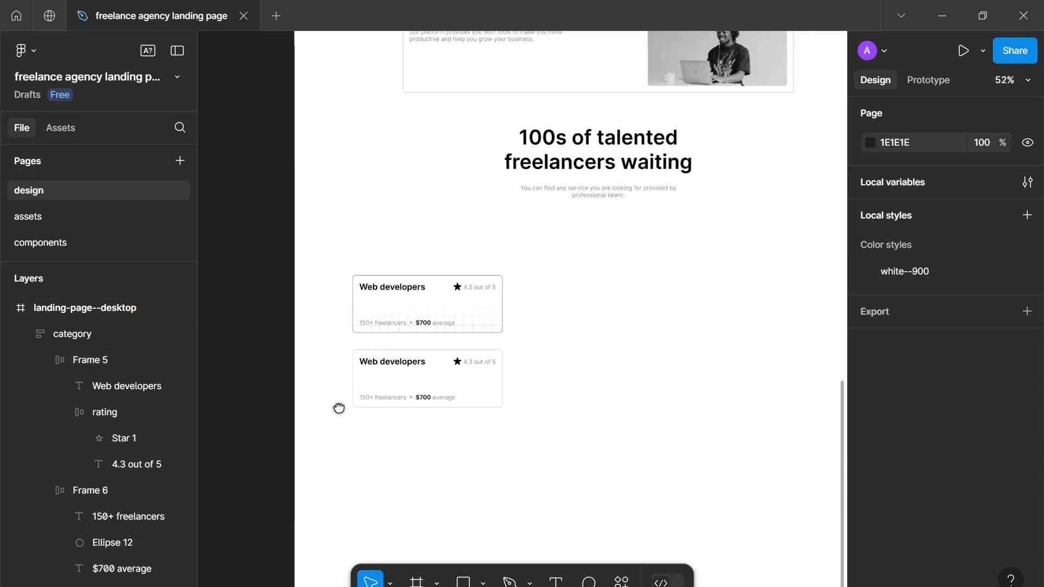
scroll(309, 380, "up", 5)
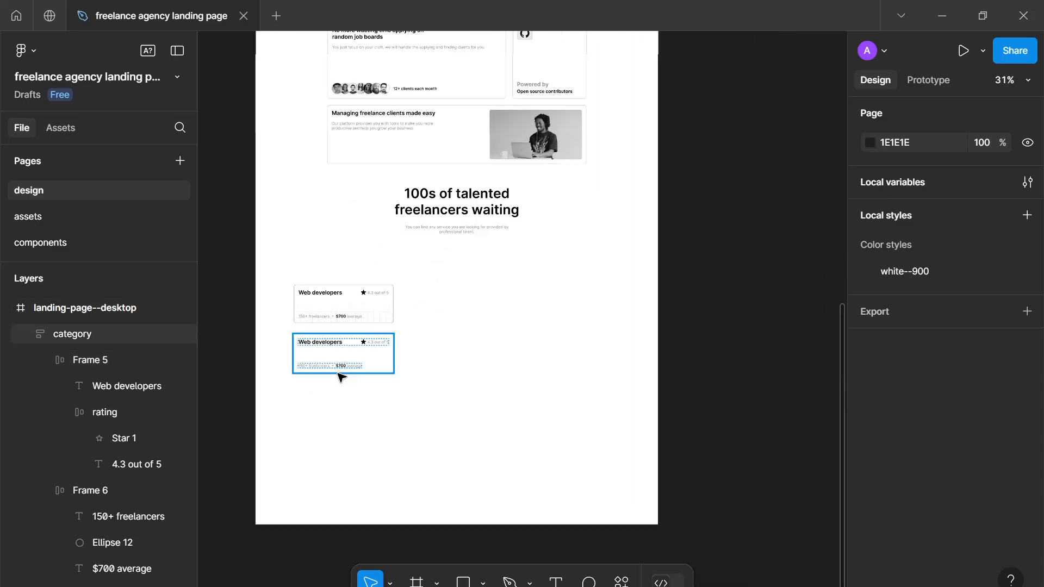
left_click_drag(359, 377, 400, 376)
left_click(431, 291)
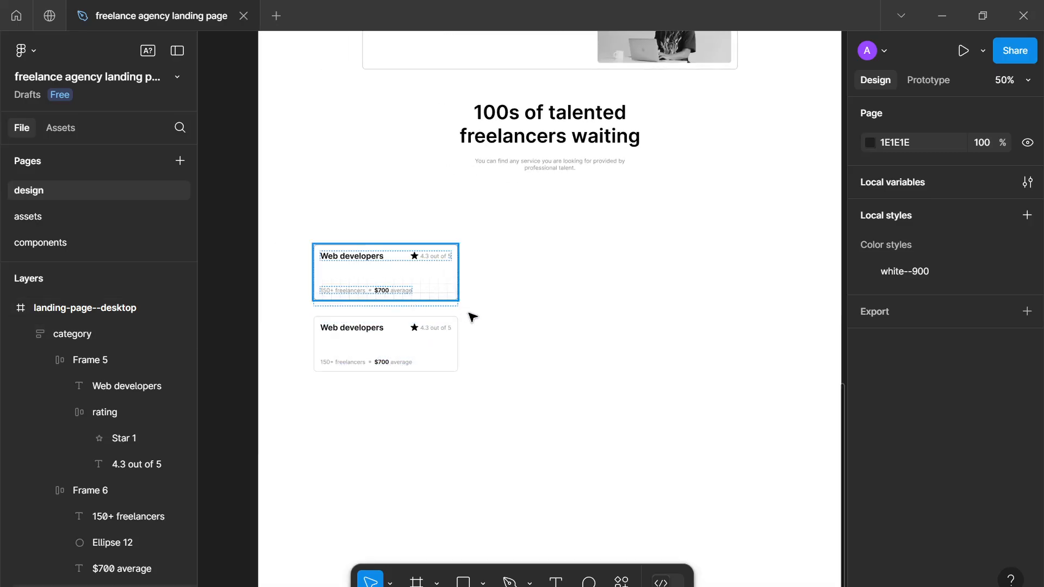
scroll(886, 465, "down", 5)
scroll(888, 466, "down", 1)
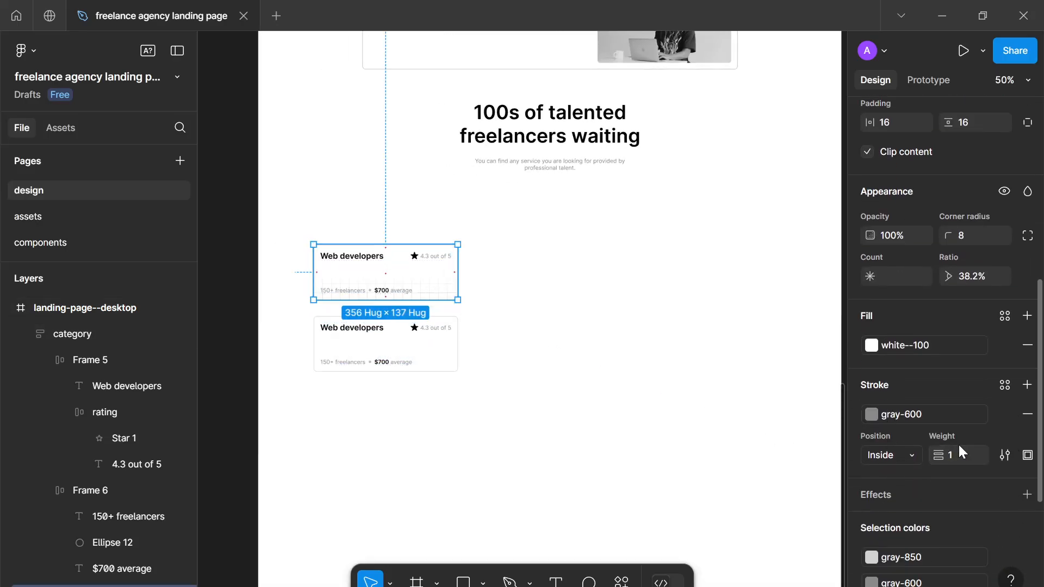
left_click(955, 448)
key("Up")
key("Up")
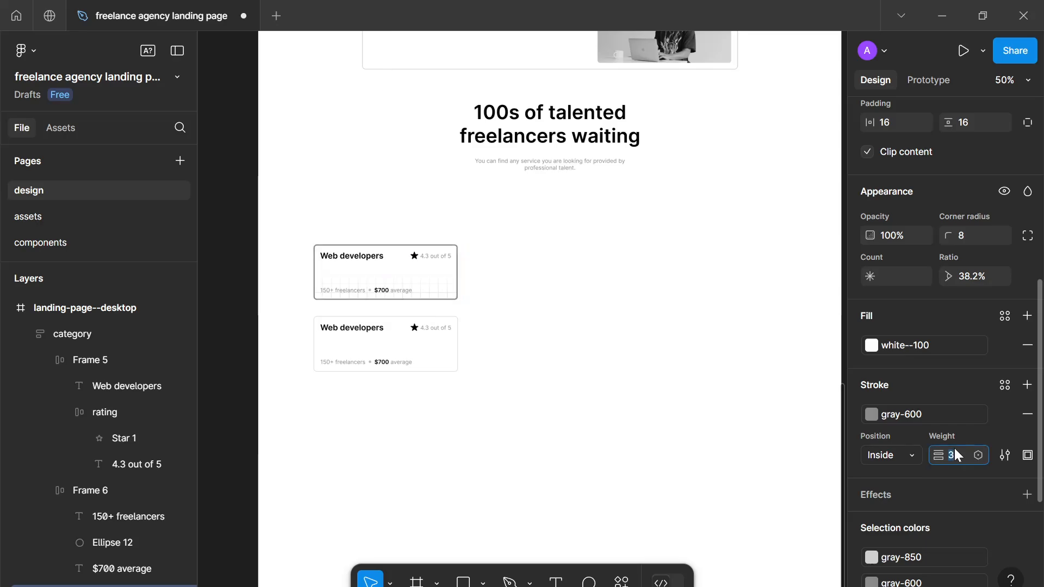
key("Down")
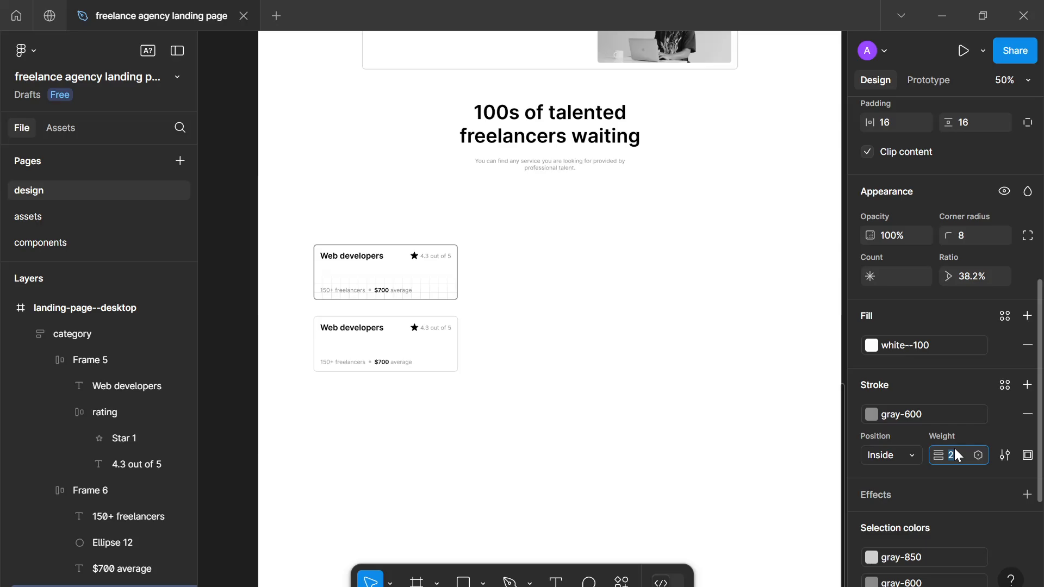
Step: Set the upper category card's stroke color to black--100
left_click(872, 414)
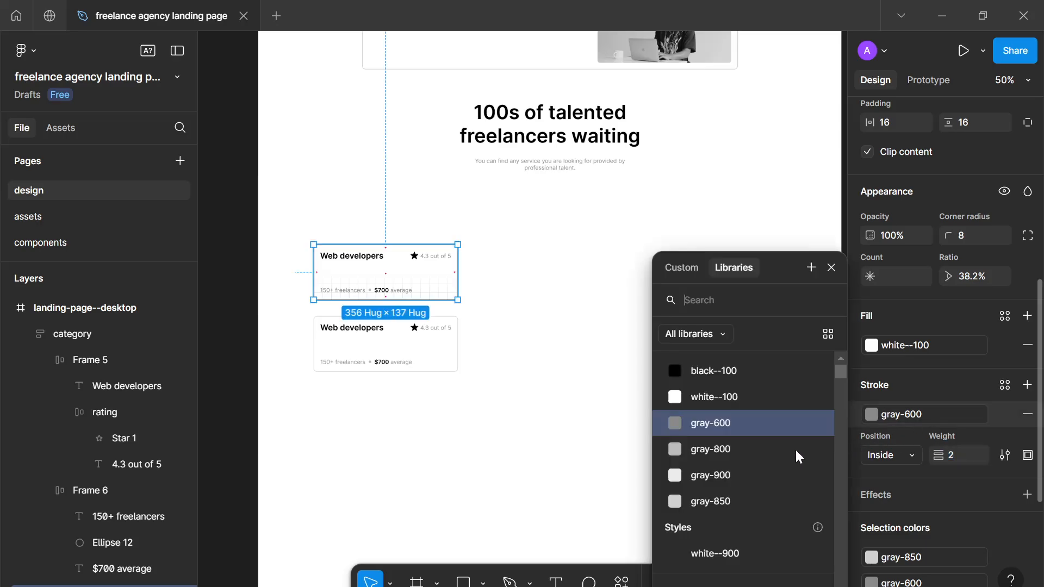
left_click(735, 375)
left_click(712, 379)
scroll(712, 378, "down", 2)
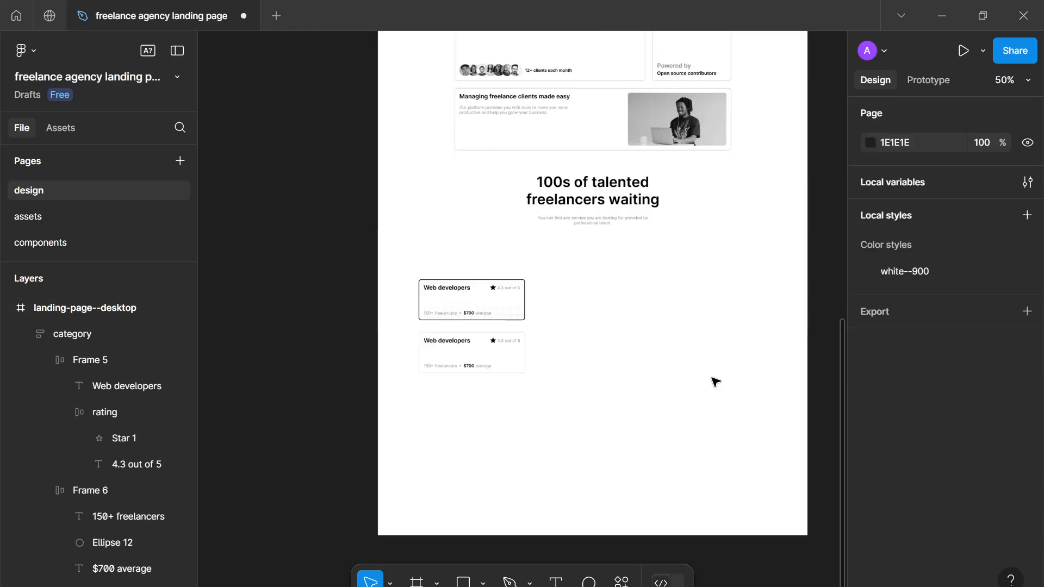
scroll(683, 393, "down", 2)
scroll(609, 381, "up", 1)
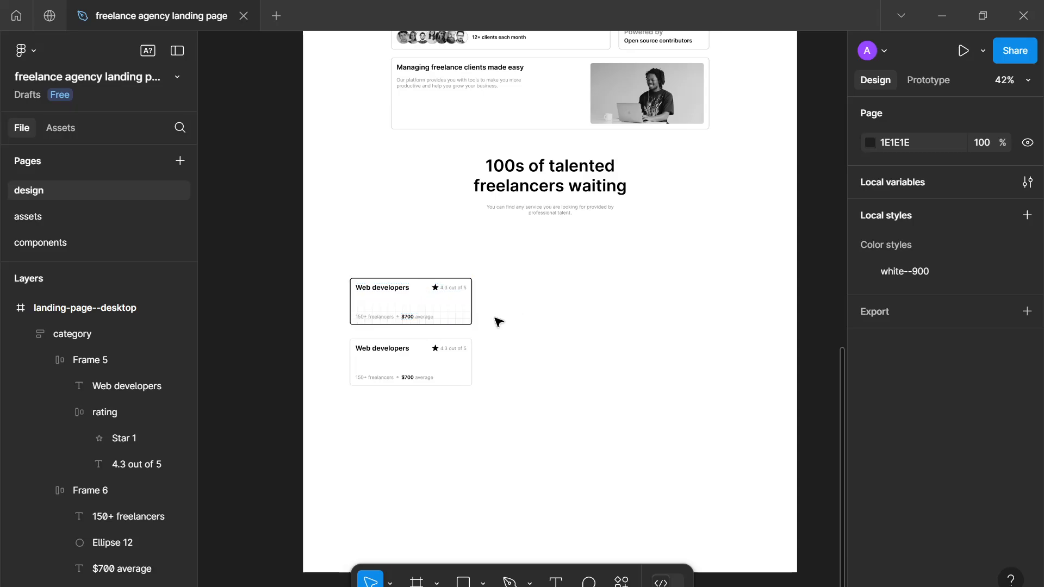
left_click_drag(495, 280, 642, 381)
left_click_drag(570, 396, 720, 459)
left_click_drag(531, 266, 657, 326)
left_click_drag(588, 348, 680, 393)
left_click_drag(535, 311, 647, 362)
left_click_drag(528, 269, 609, 312)
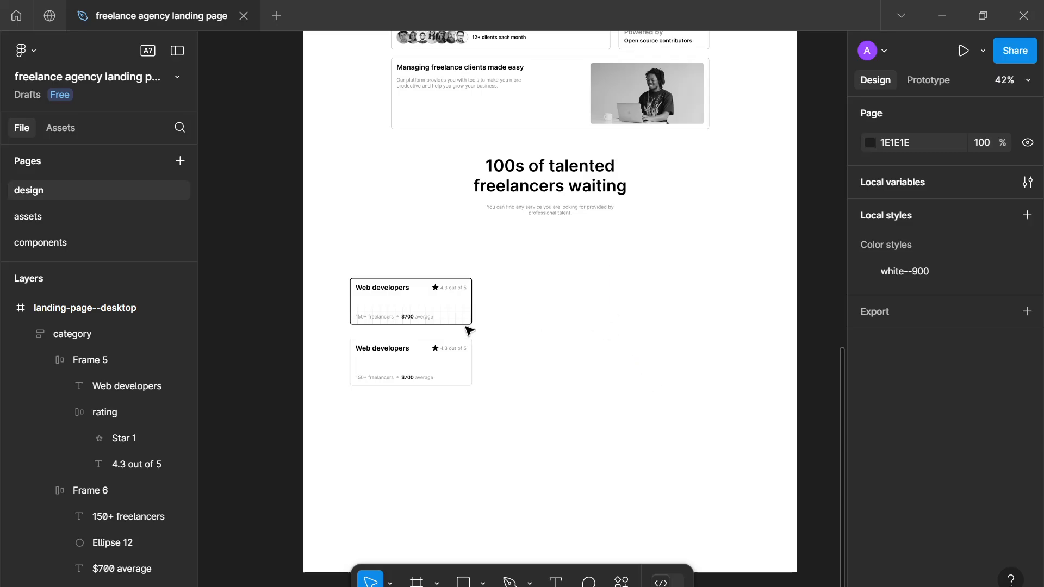
Step: Move the lower category card up to X 132, Y 2892 and change its title to "UI/UX designers"
left_click(398, 363)
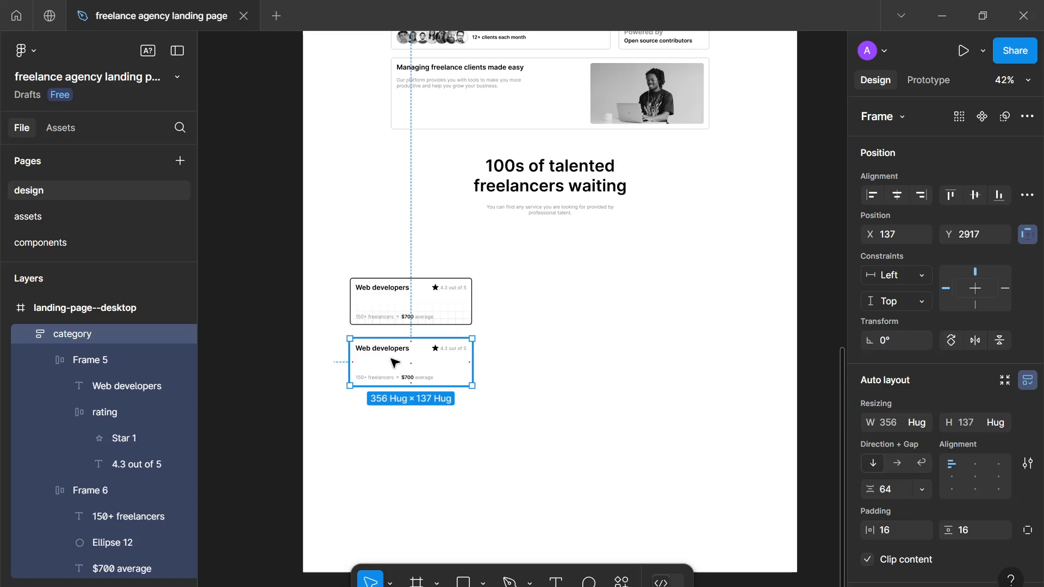
left_click_drag(395, 363, 399, 356)
double_click(385, 341)
left_click(383, 341)
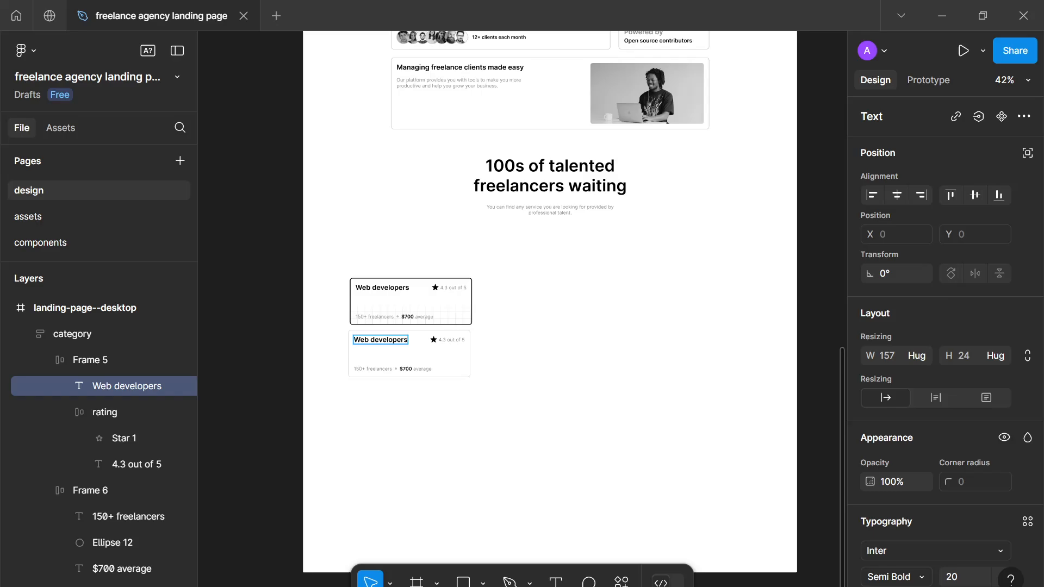
key("Return")
type("W")
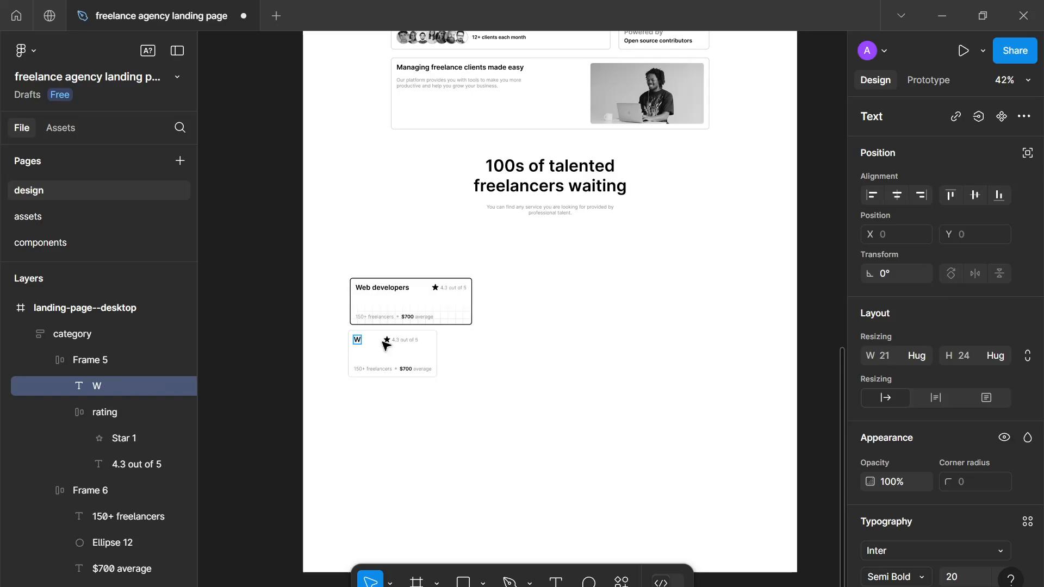
key("BackSpace")
type("UI/UX designers")
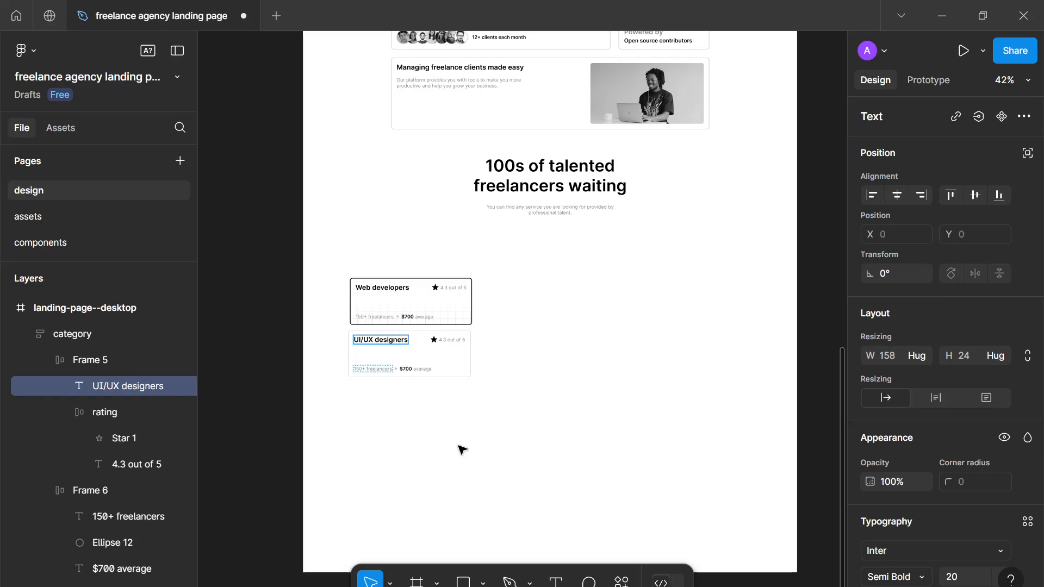
key("Escape")
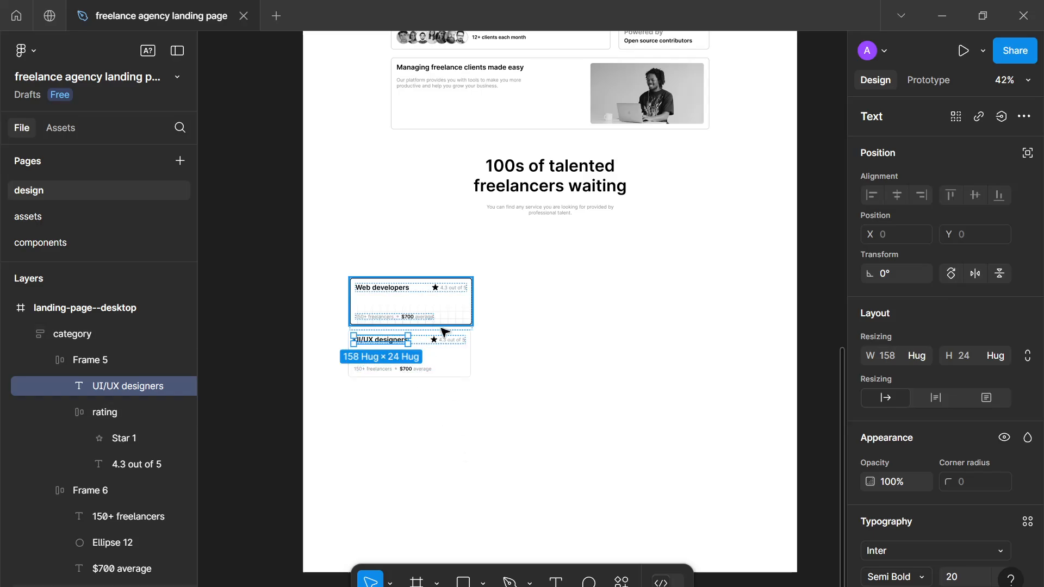
Step: Resize the UI/UX designers card to a fixed width of 352 with its left edge at X 137, aligned under the upper card
left_click(463, 359)
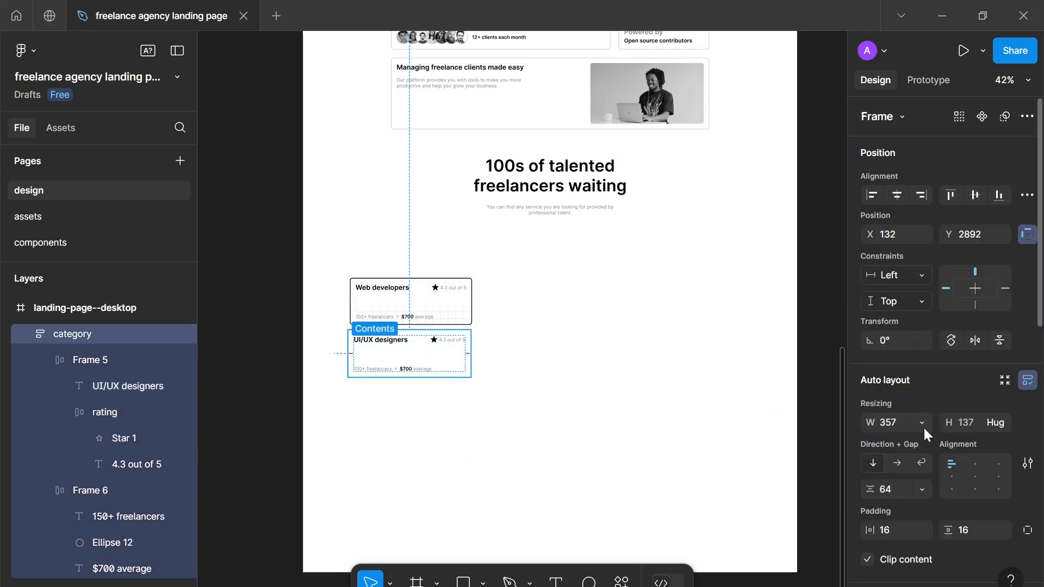
left_click(923, 426)
left_click(924, 429)
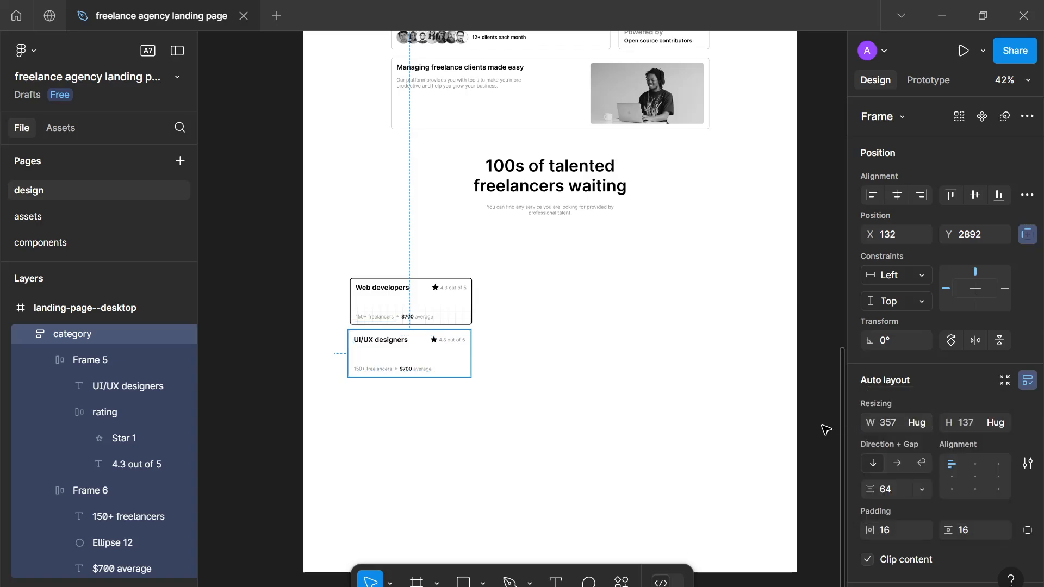
left_click(900, 423)
left_click_drag(477, 344, 451, 359)
left_click_drag(477, 348, 470, 348)
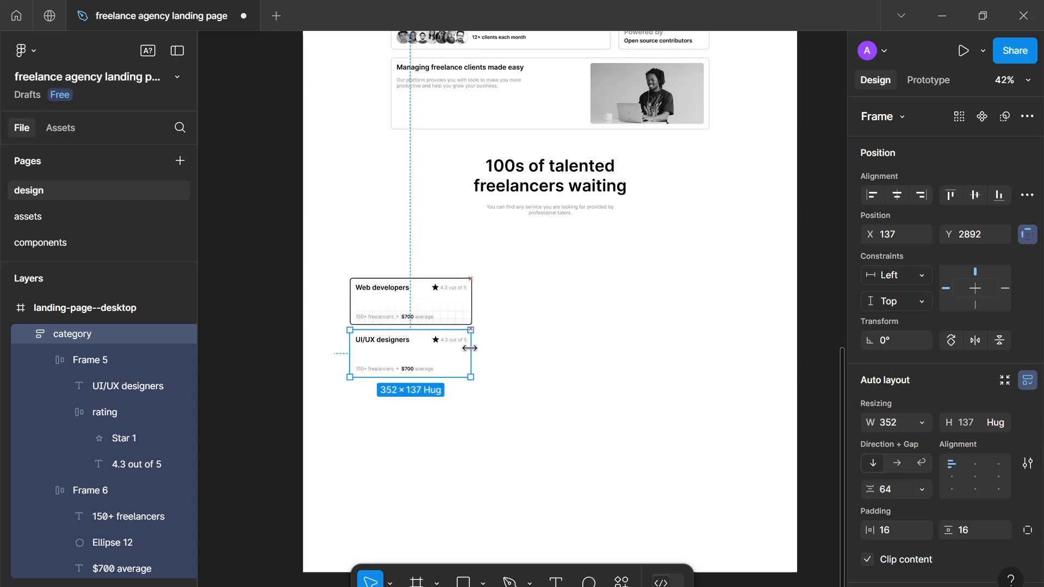
Step: Set the gap between title and rating in the UI/UX designers card's header row to Auto
left_click(438, 342)
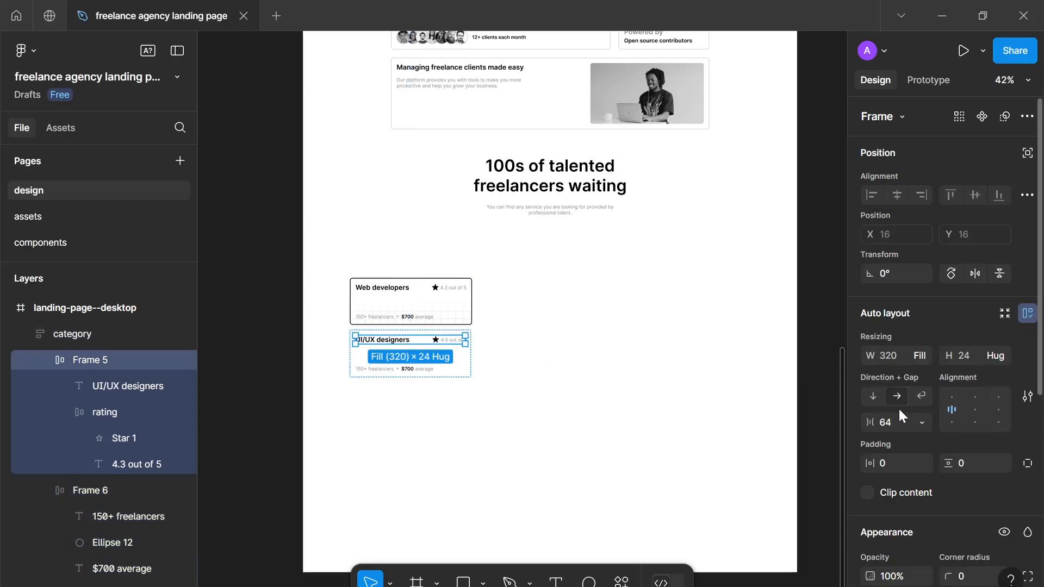
left_click(923, 422)
left_click(905, 438)
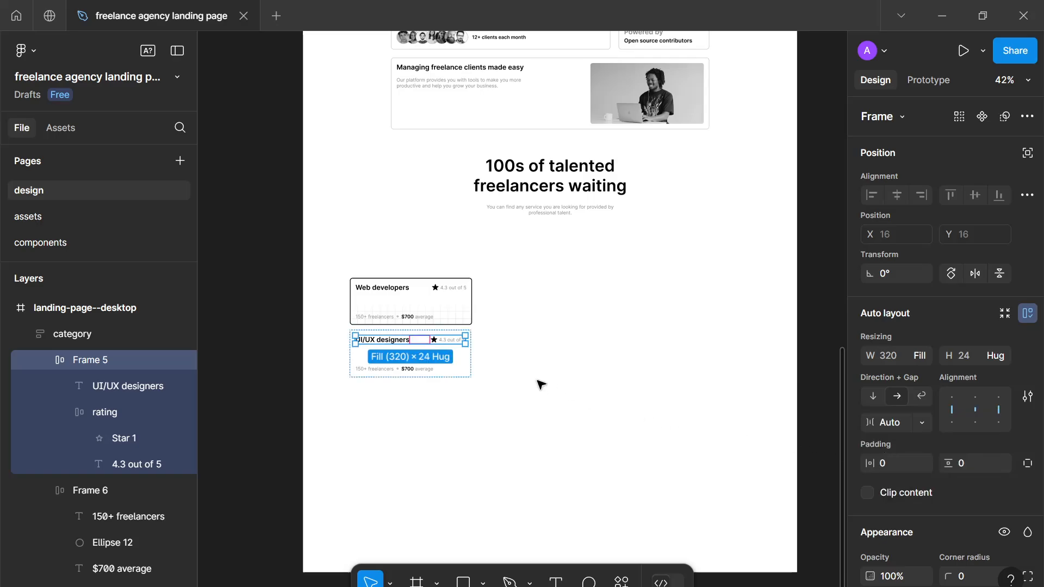
left_click(505, 329)
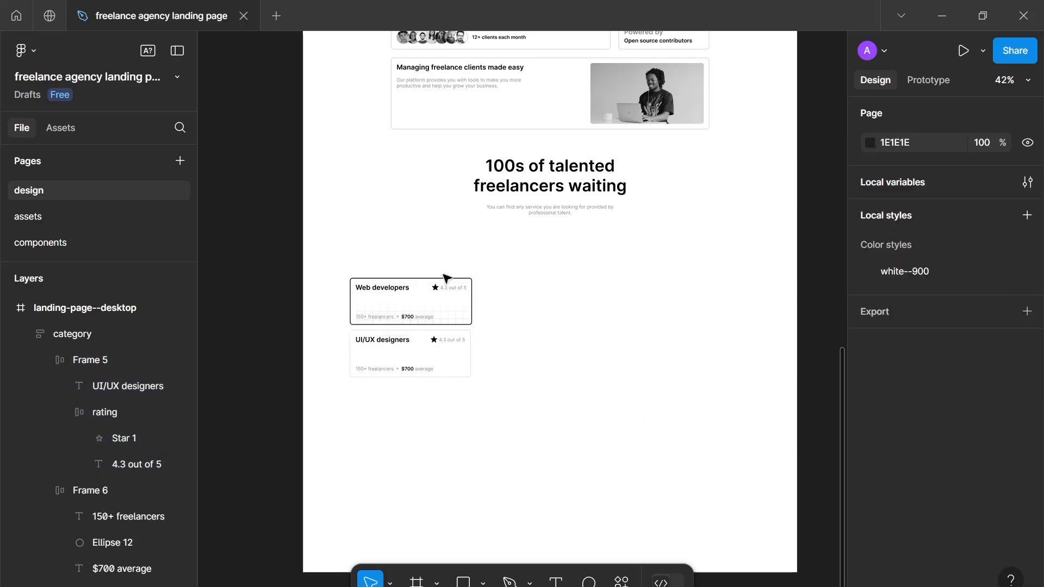
left_click(442, 298)
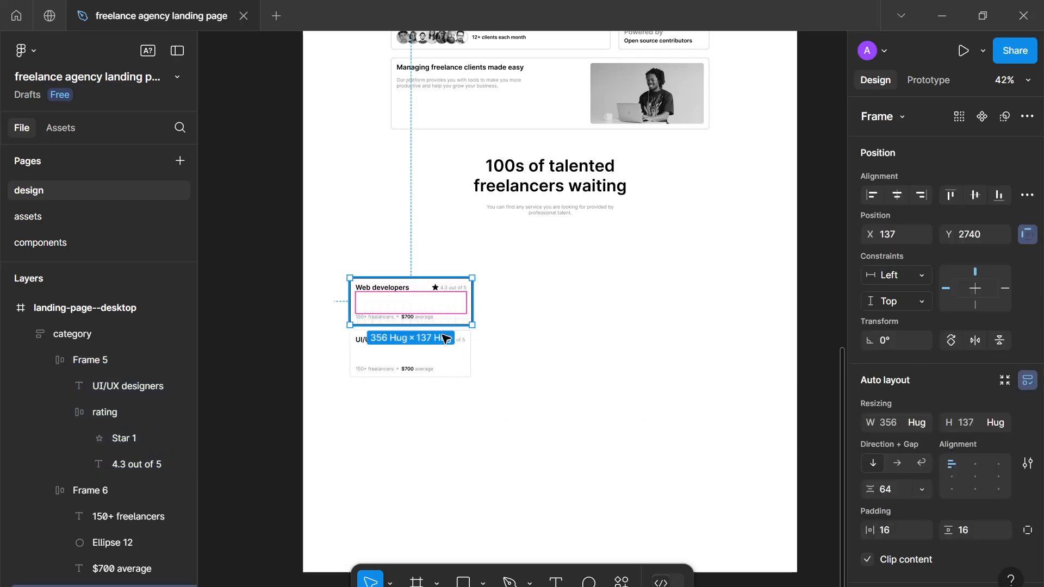
Step: Duplicate the UI/UX designers card three times straight down at equal spacing, with the last copy at X 137, Y 3348
left_click(511, 442)
left_click(455, 364)
scroll(456, 359, "up", 5)
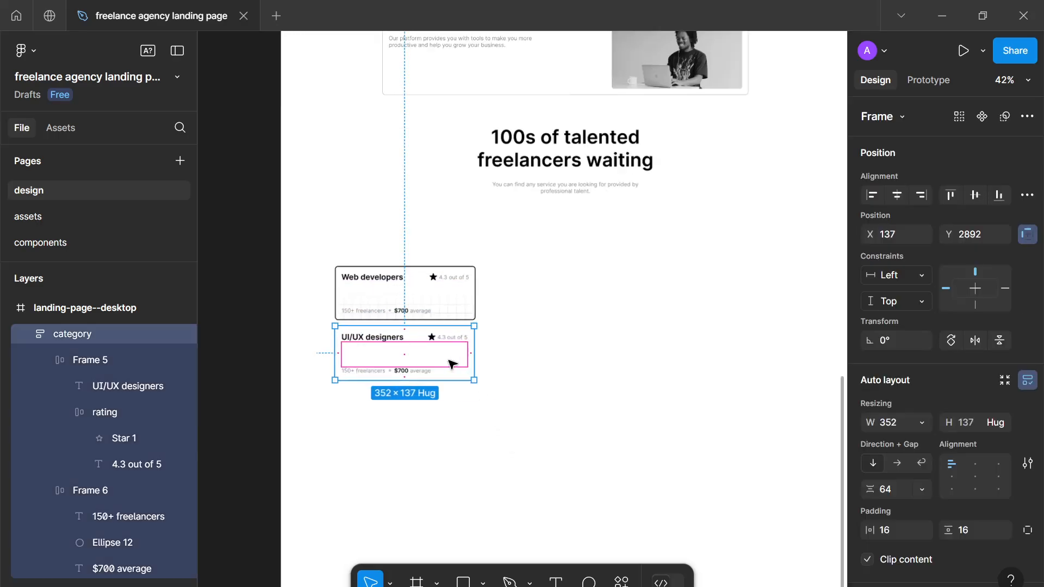
scroll(463, 326, "down", 2)
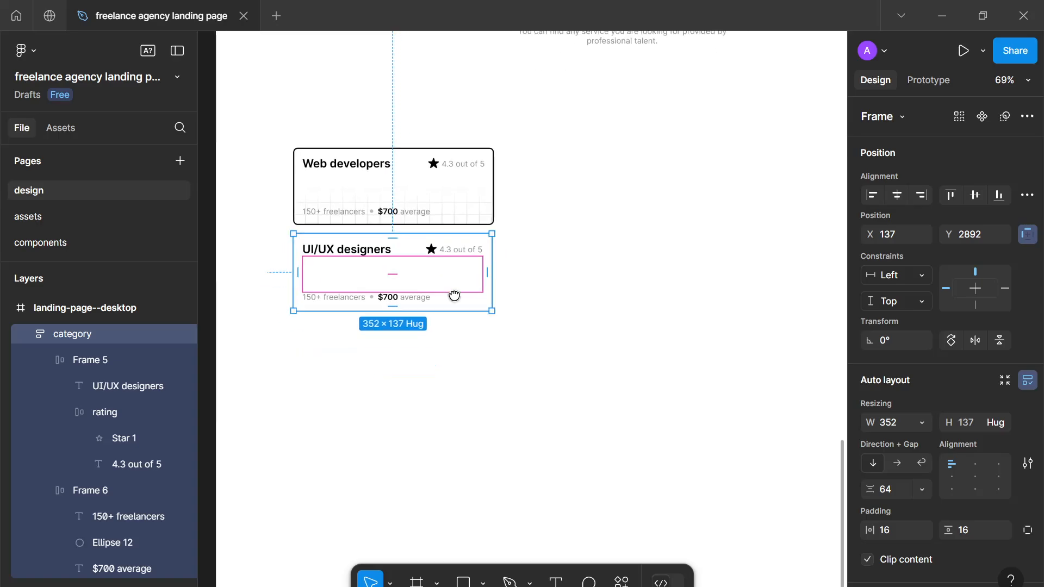
left_click_drag(441, 275, 419, 363)
key("ctrl+d")
key("ctrl+d")
key("ctrl+d")
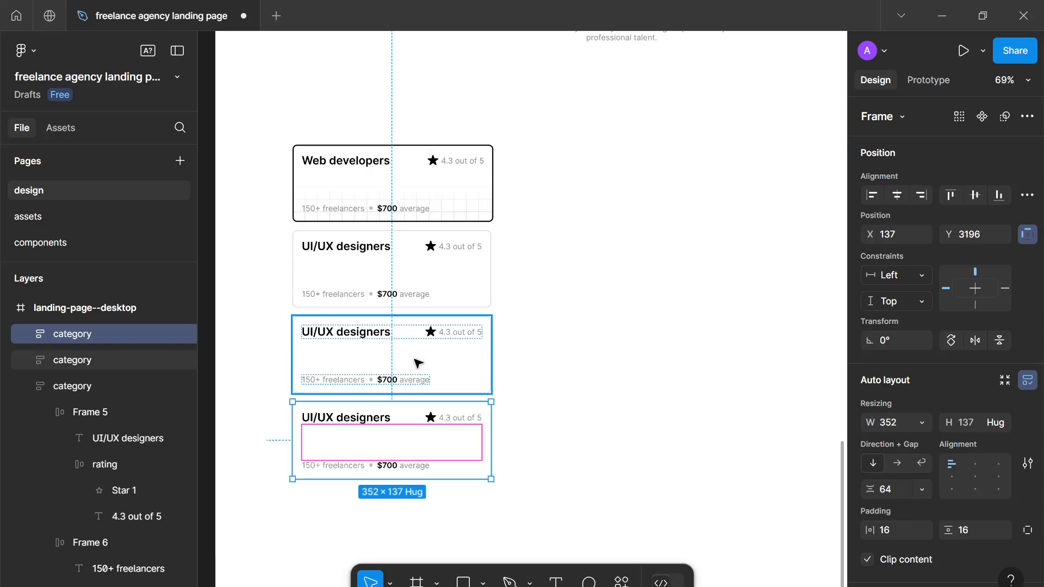
scroll(418, 363, "down", 2)
key("ctrl+z")
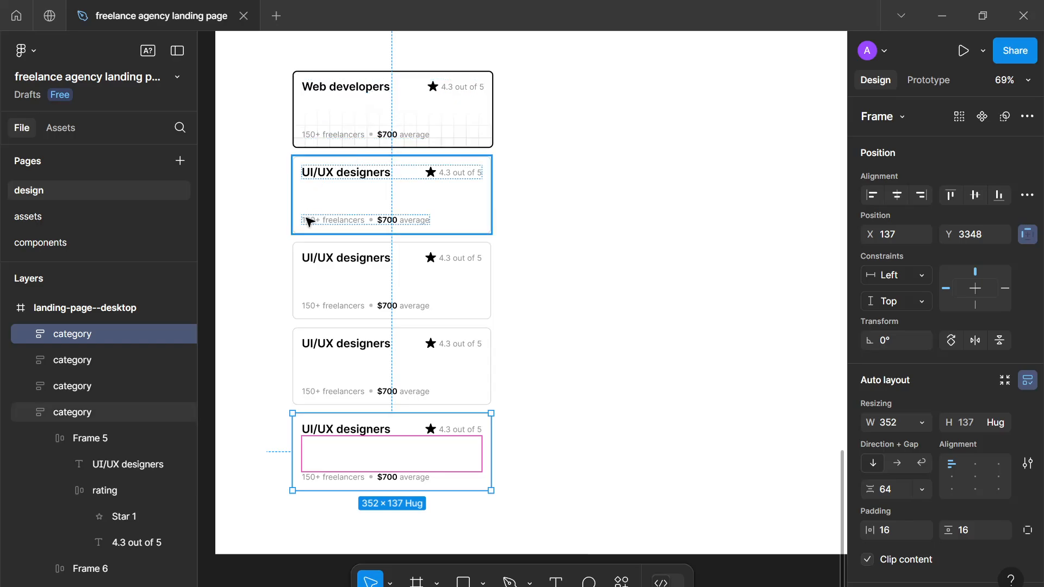
Step: Change the title of the third category card to "Game developers"
left_click(324, 269)
double_click(324, 268)
double_click(324, 269)
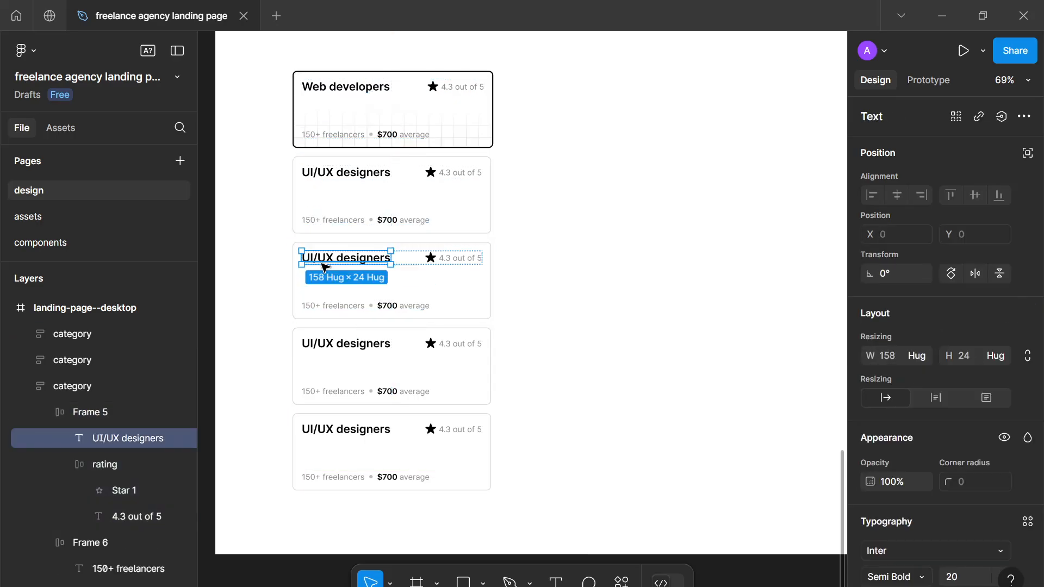
key("Return")
type("Ga")
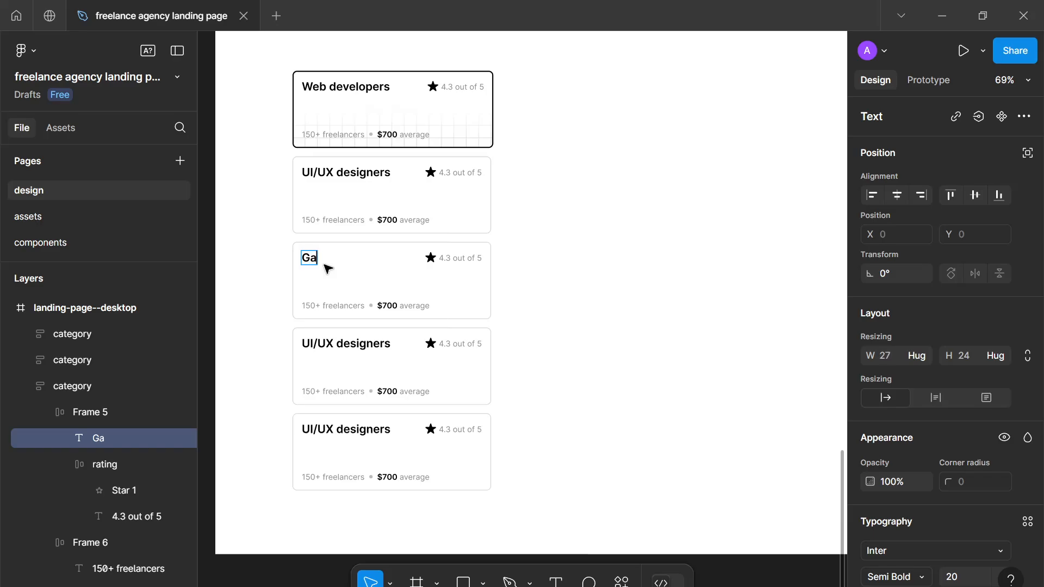
type("me developers")
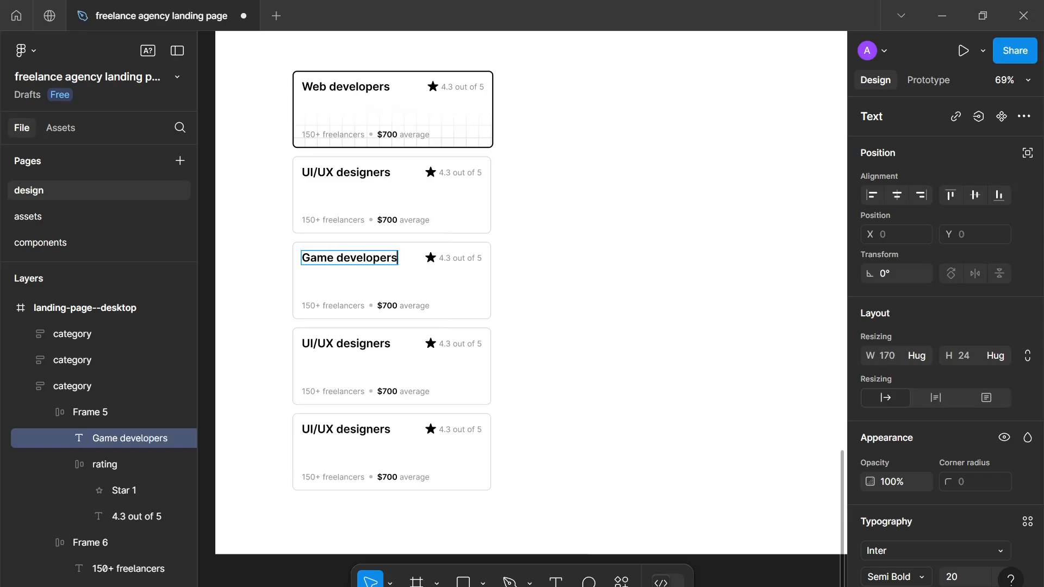
Step: Change the title of the fourth category card to "Graphics designers"
double_click(346, 343)
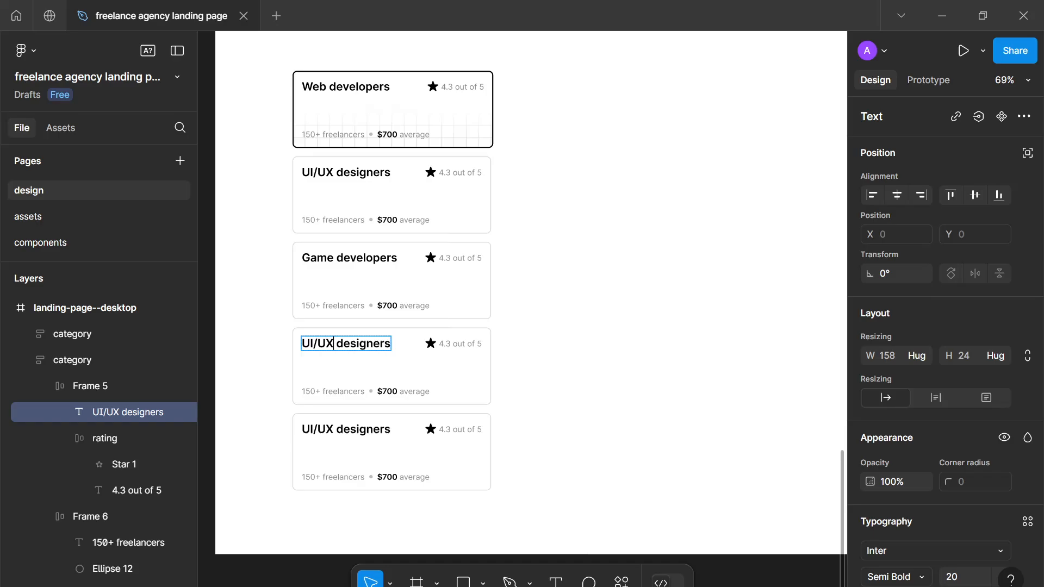
type("Gr")
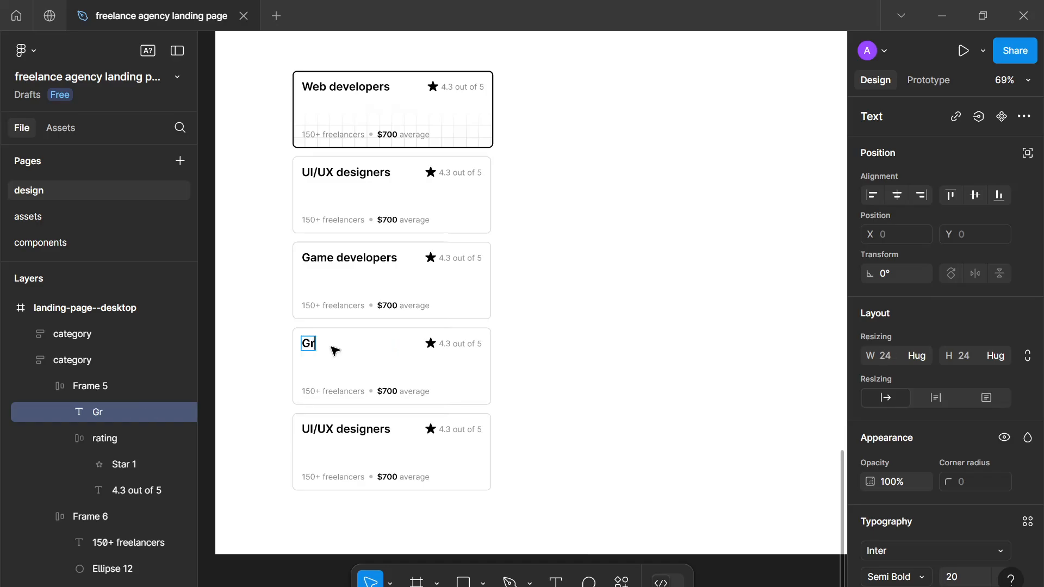
type("aphics designers")
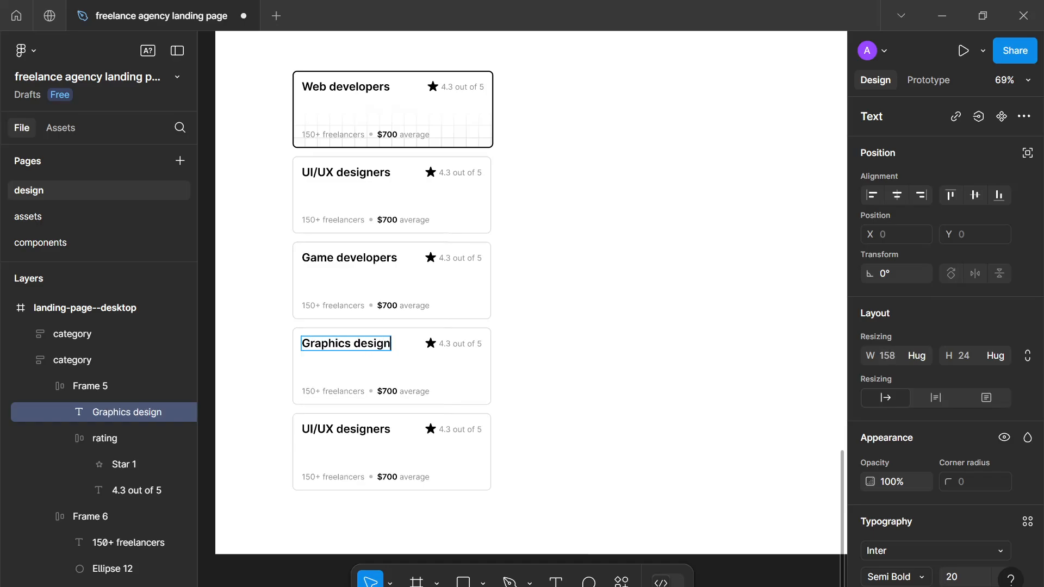
Step: Change the title of the last category card to "Marketers"
left_click(337, 437)
key("Return")
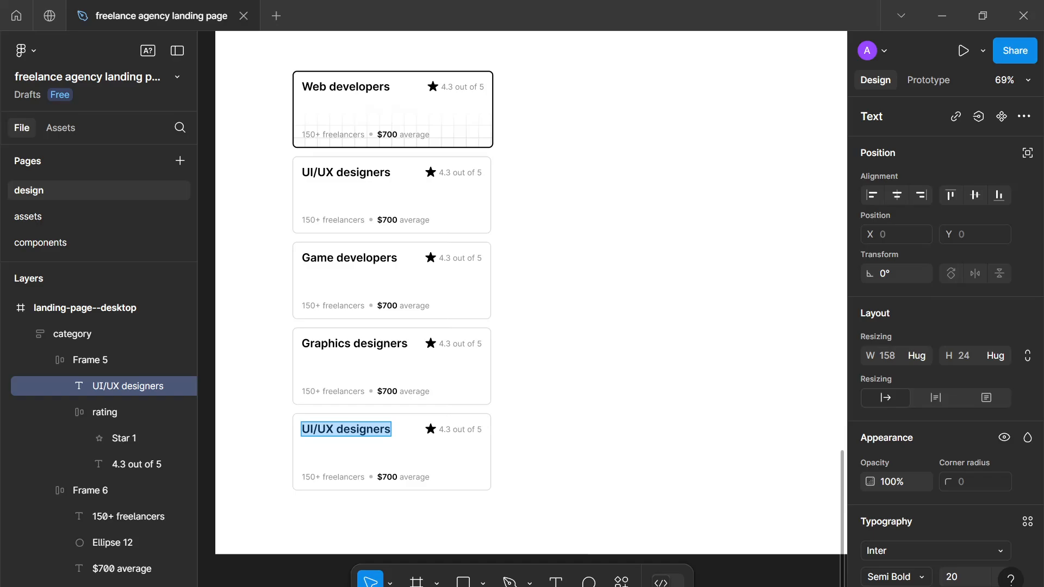
type("Marke")
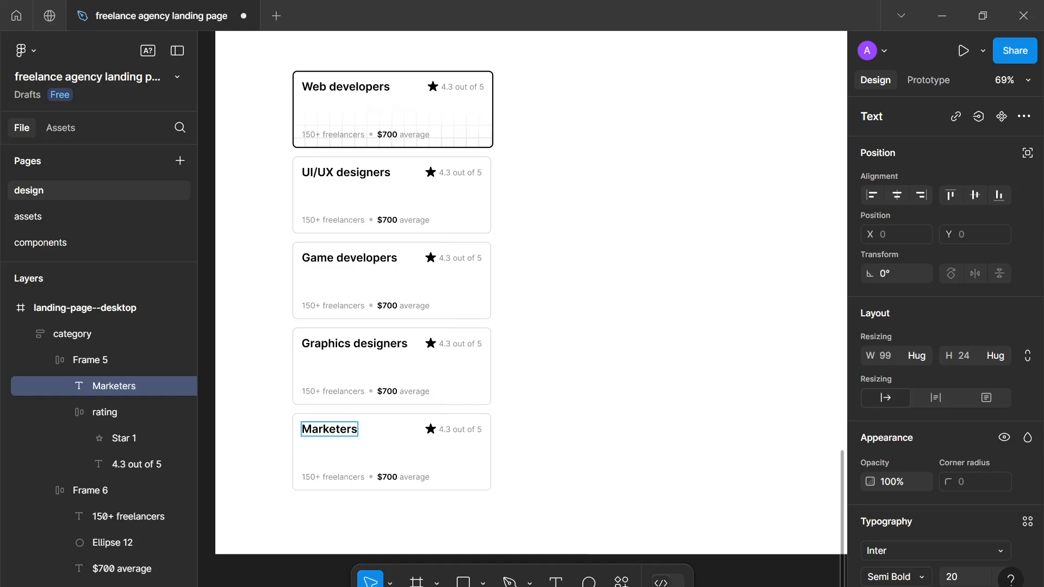
type("ters")
key("Escape")
key("Escape")
Step: Wrap all five category cards in a vertical auto layout frame and set the gap between them to 24
scroll(541, 460, "down", 5)
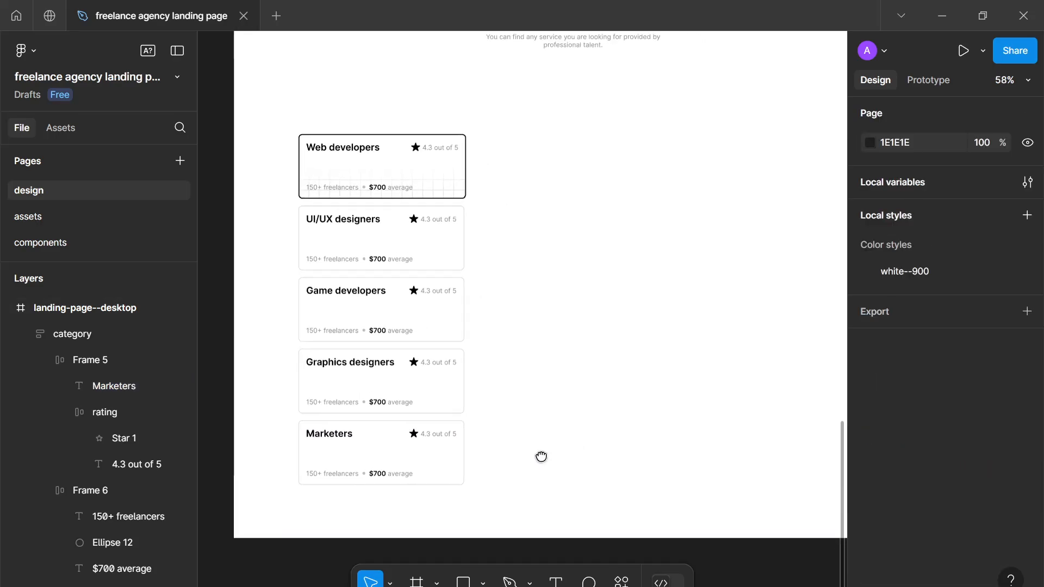
scroll(522, 454, "down", 5)
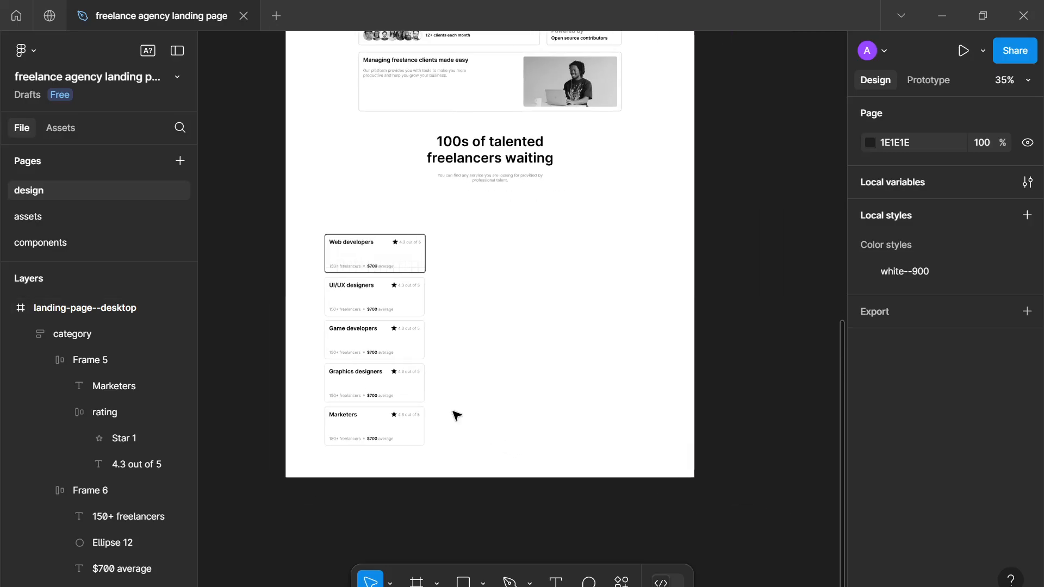
scroll(457, 416, "up", 4)
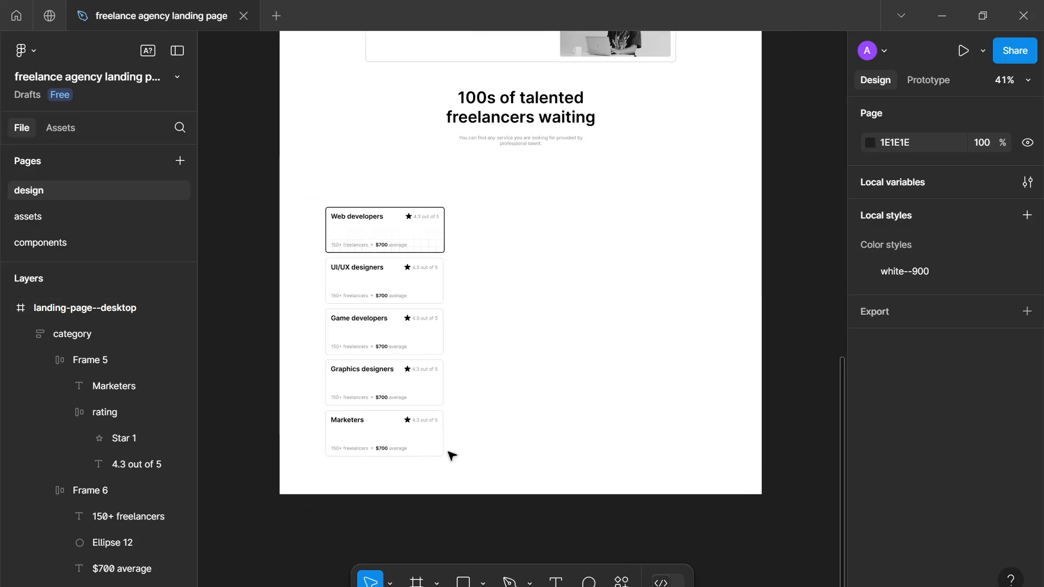
left_click(359, 217)
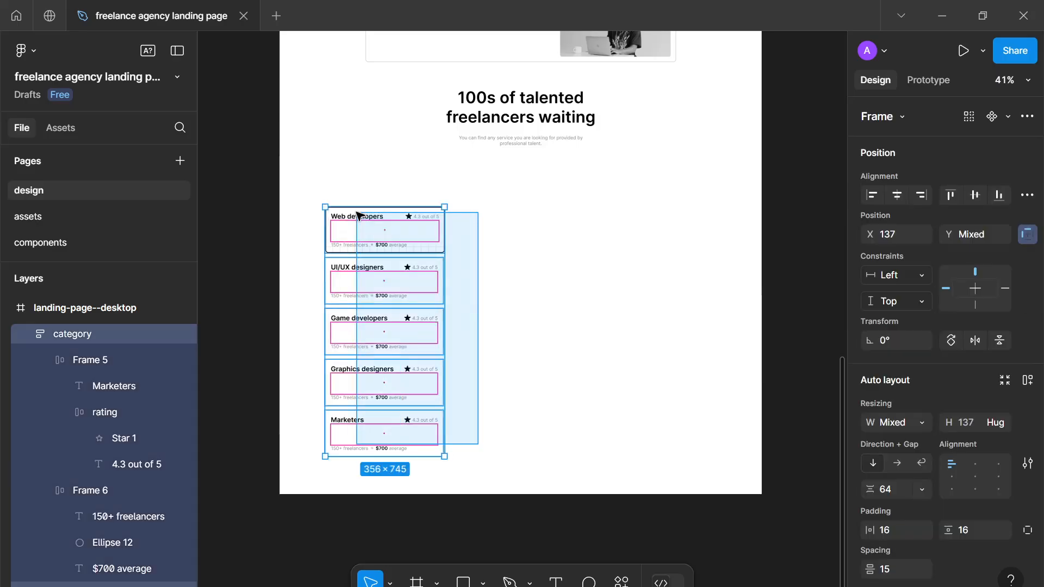
left_click_drag(358, 217, 356, 211)
key("shift+a")
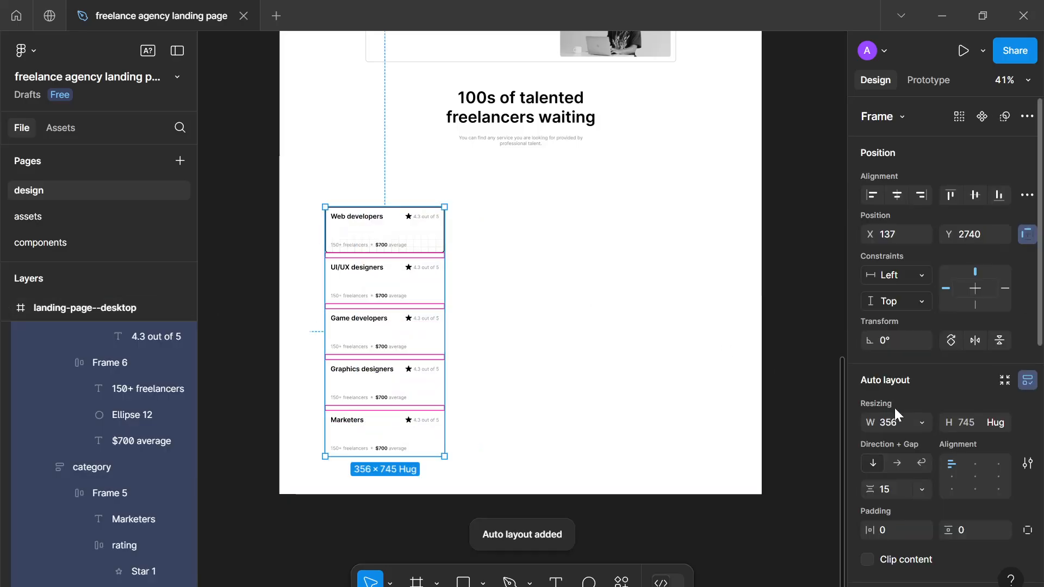
left_click(897, 485)
type("24")
key("Return")
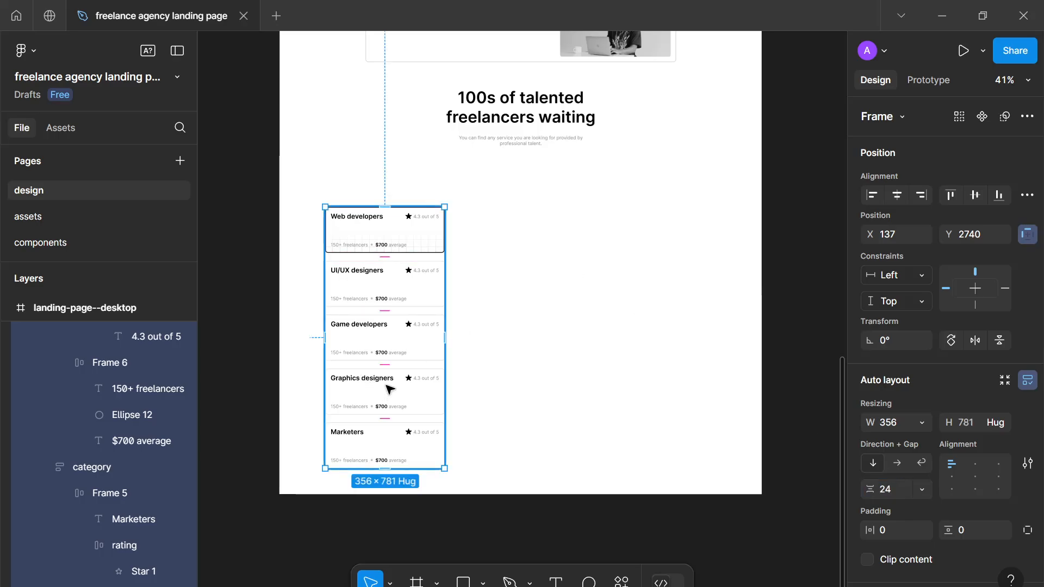
Step: Move the auto layout frame of cards to X 120, Y 2682 and rename it "categories"
left_click_drag(385, 390, 383, 370)
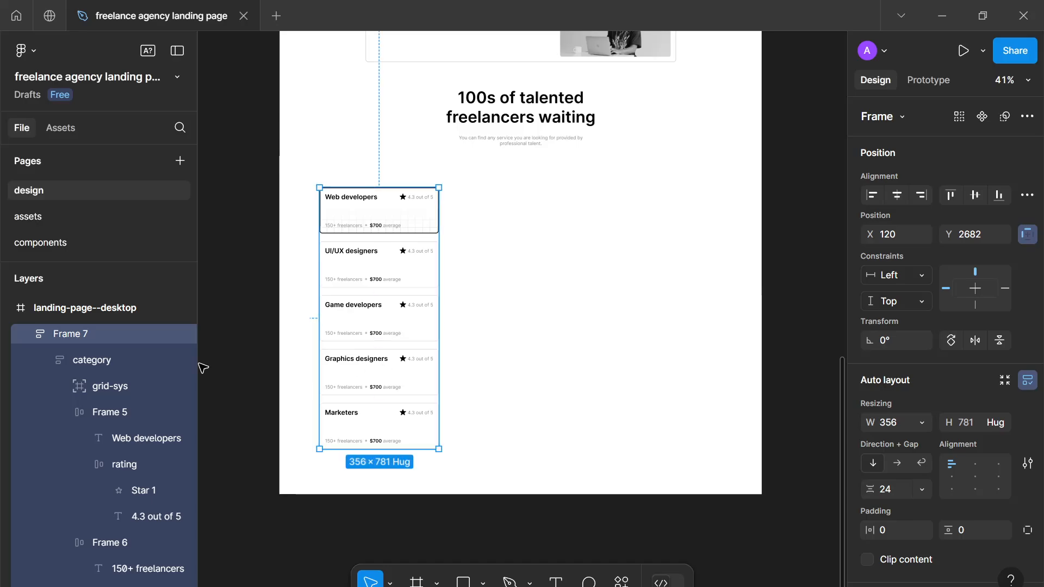
double_click(73, 333)
type("ca")
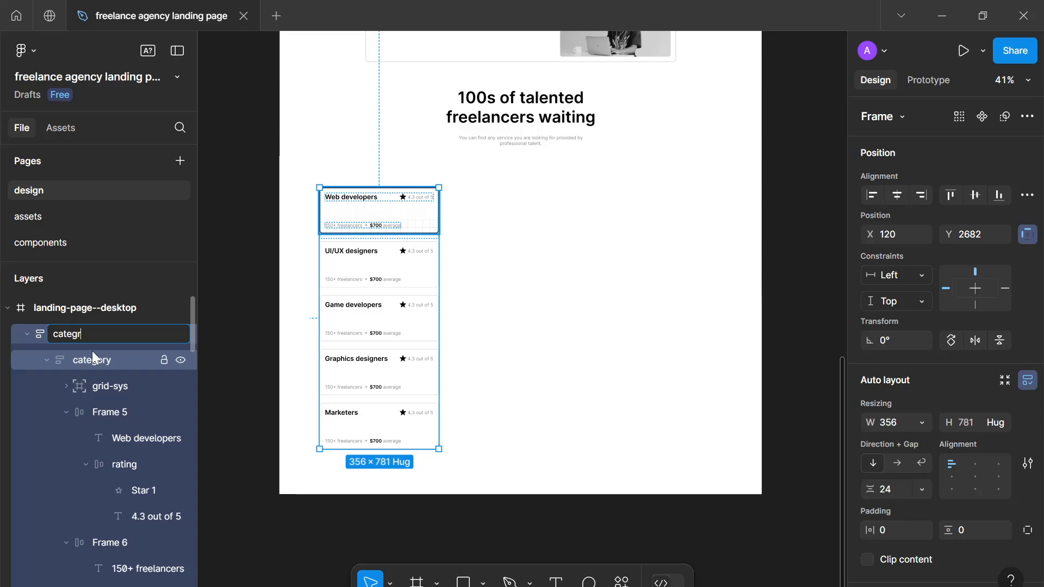
type("tegories")
key("Return")
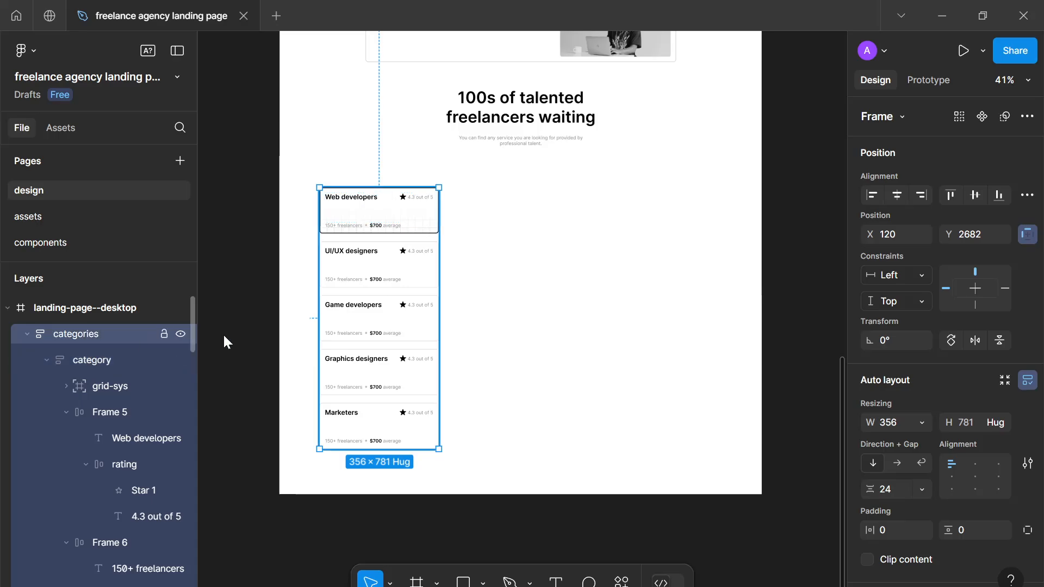
Step: Shift the categories frame slightly right and up, closer to the section's heading text
left_click(512, 385)
left_click_drag(395, 358, 418, 346)
left_click(506, 334)
scroll(495, 336, "down", 2)
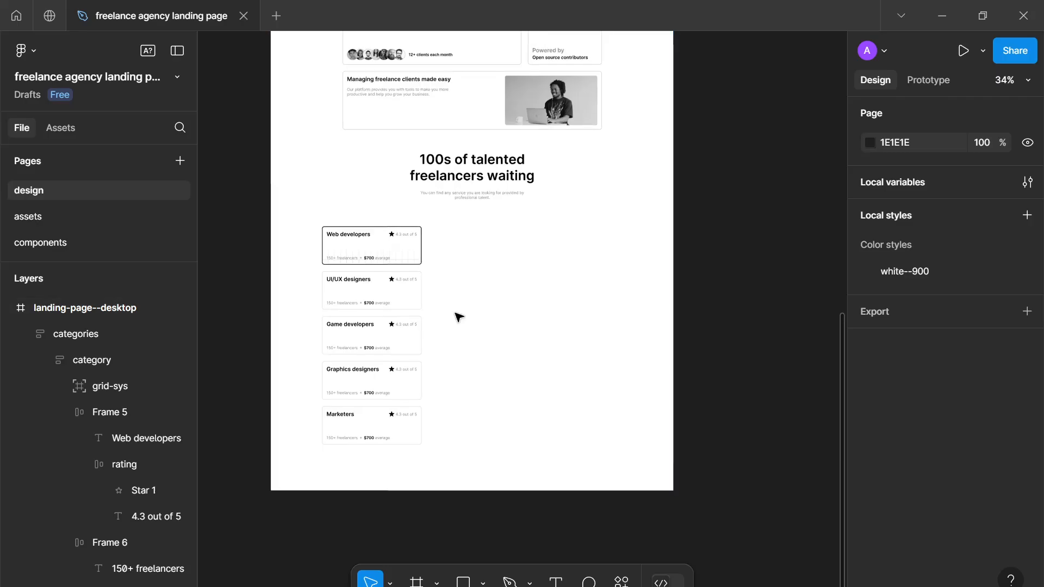
left_click_drag(441, 256, 544, 315)
key("r")
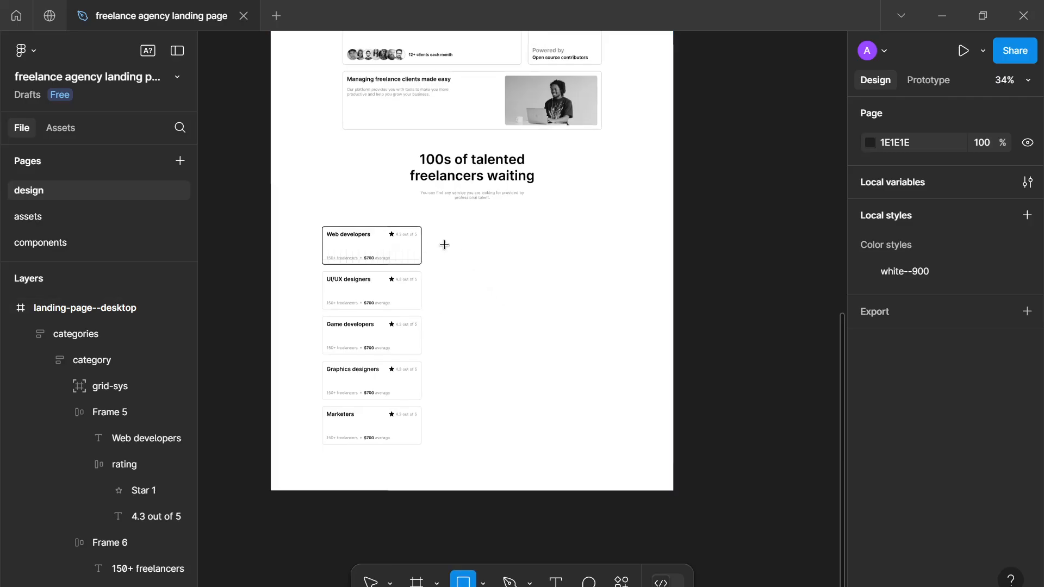
mouse_move(445, 245)
left_mouse_down()
mouse_move(541, 282)
mouse_move(574, 338)
mouse_move(487, 361)
mouse_move(520, 380)
mouse_move(459, 419)
mouse_move(551, 422)
left_mouse_up()
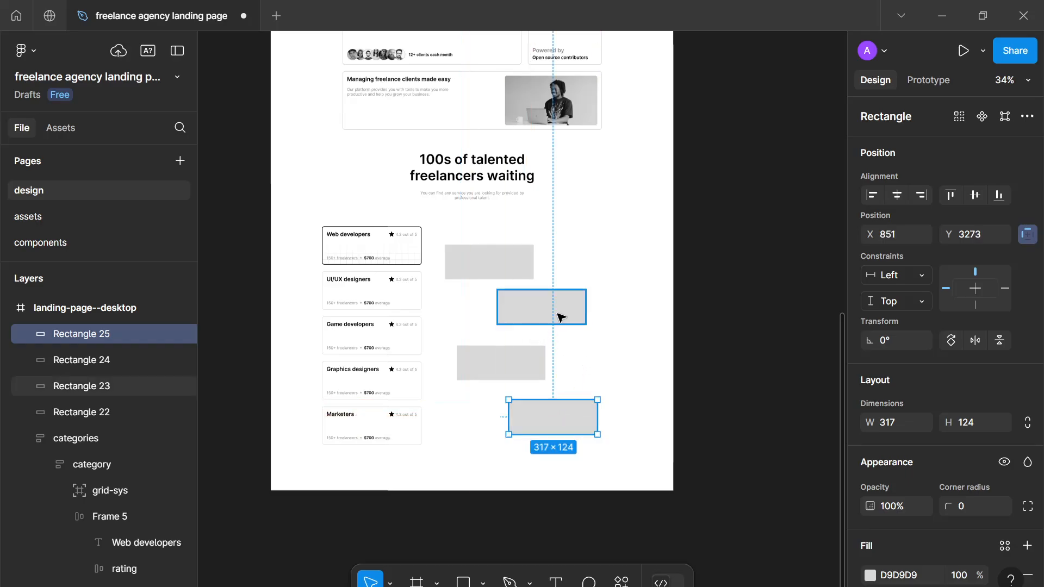
left_click_drag(562, 317, 601, 279)
key("ctrl+d")
key("ctrl+d")
left_click_drag(646, 217, 611, 366)
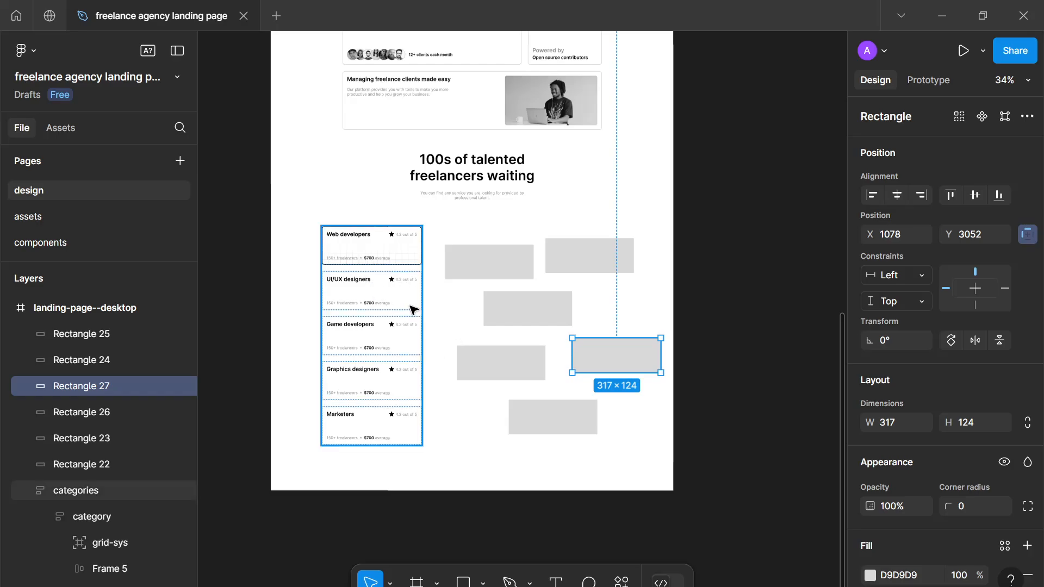
left_click_drag(450, 227, 629, 426)
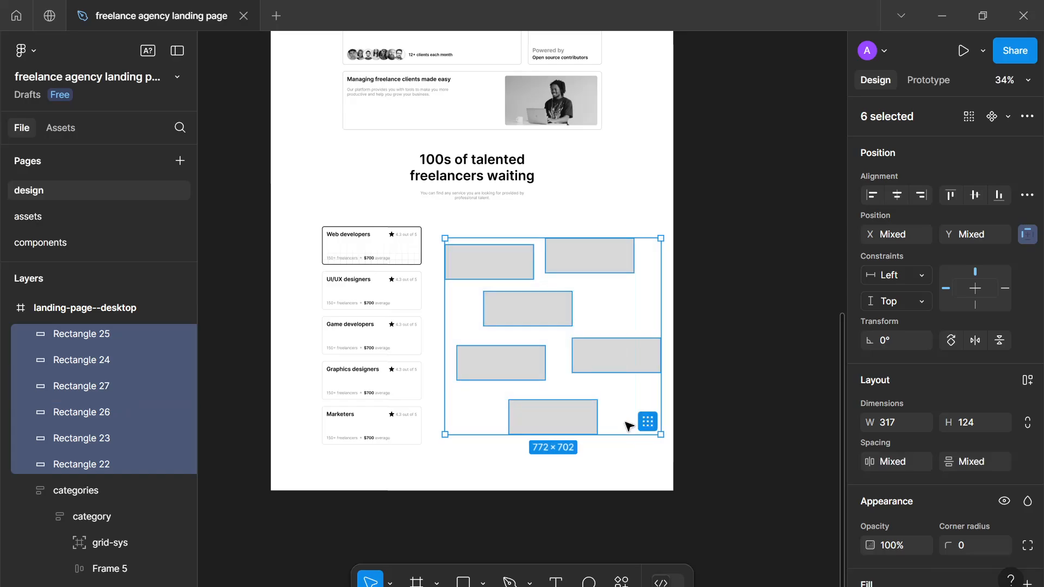
key("Delete")
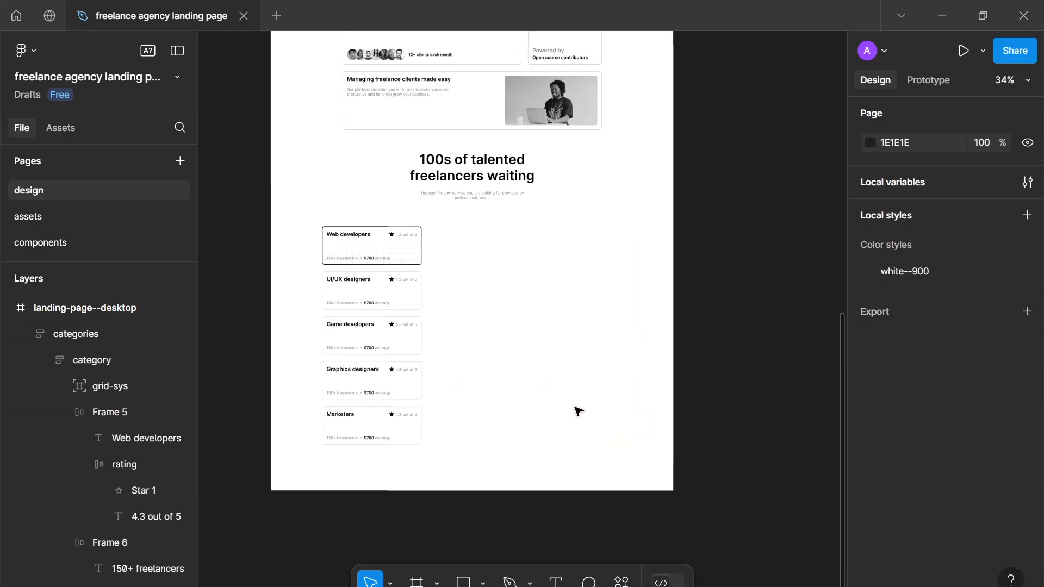
mouse_move(465, 297)
left_mouse_down()
mouse_move(454, 293)
mouse_move(465, 301)
left_mouse_up()
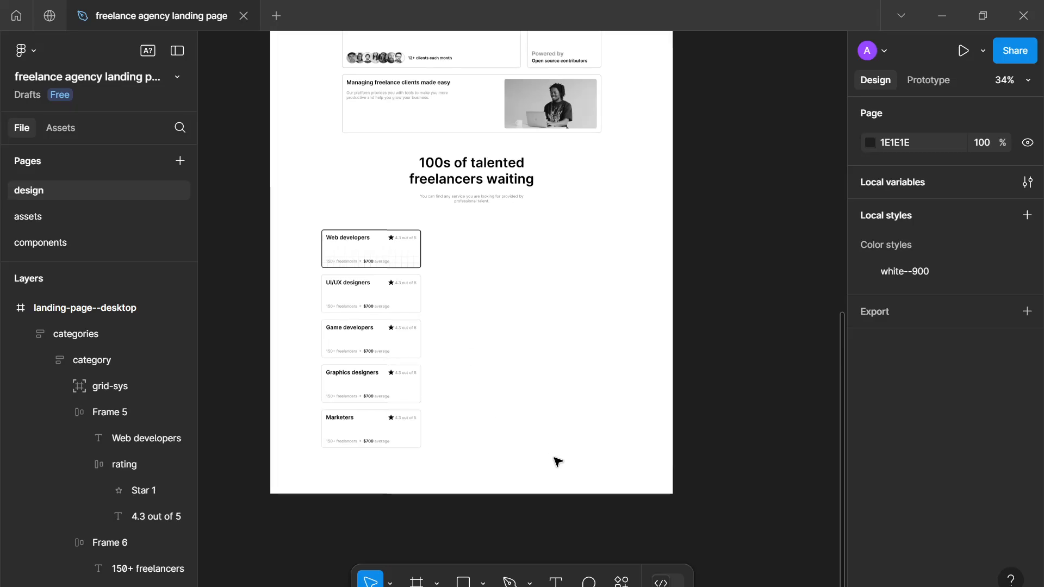
left_click_drag(573, 458, 585, 420)
scroll(535, 436, "up", 3)
scroll(533, 435, "down", 1)
scroll(585, 421, "up", 3)
scroll(576, 424, "down", 1)
key("r")
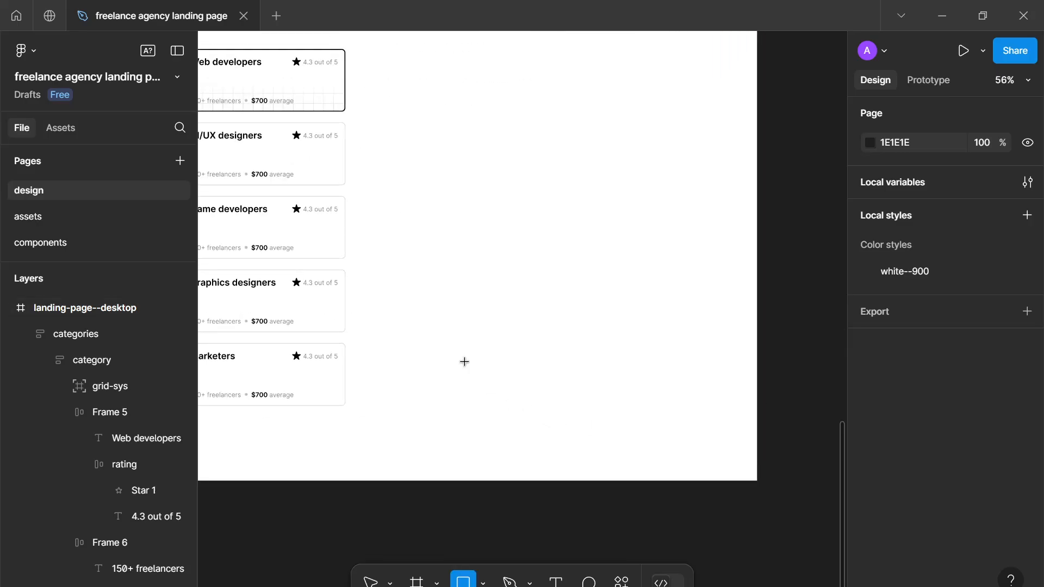
left_click_drag(479, 374, 546, 406)
key("ctrl+z")
Step: Draw a 68 × 68 circle beside the category cards at X 918, Y 3372 and overlay a duplicate cut to an arc of about -81%
key("o")
scroll(541, 406, "up", 5, "ctrl")
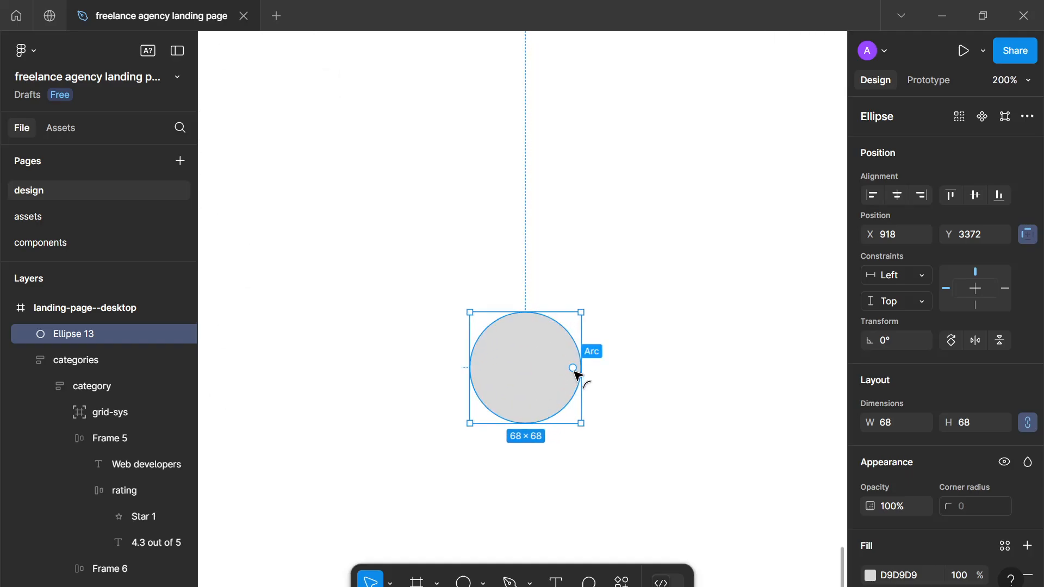
key("ctrl+d")
left_click_drag(573, 368, 551, 401)
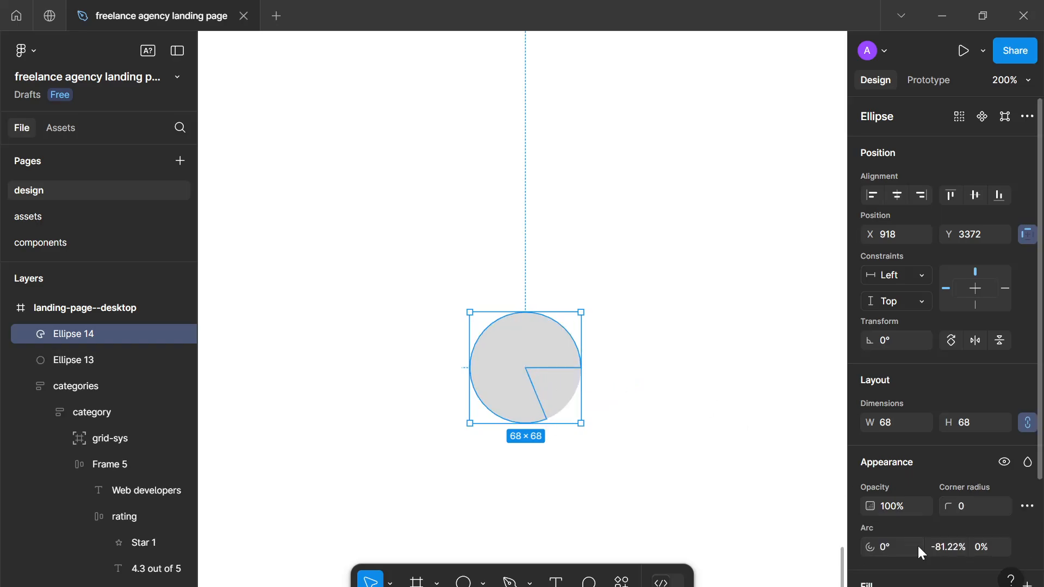
Step: Fill the arc-shaped duplicate with the black--100 style and the full circle beneath it with gray-600
scroll(918, 544, "down", 3)
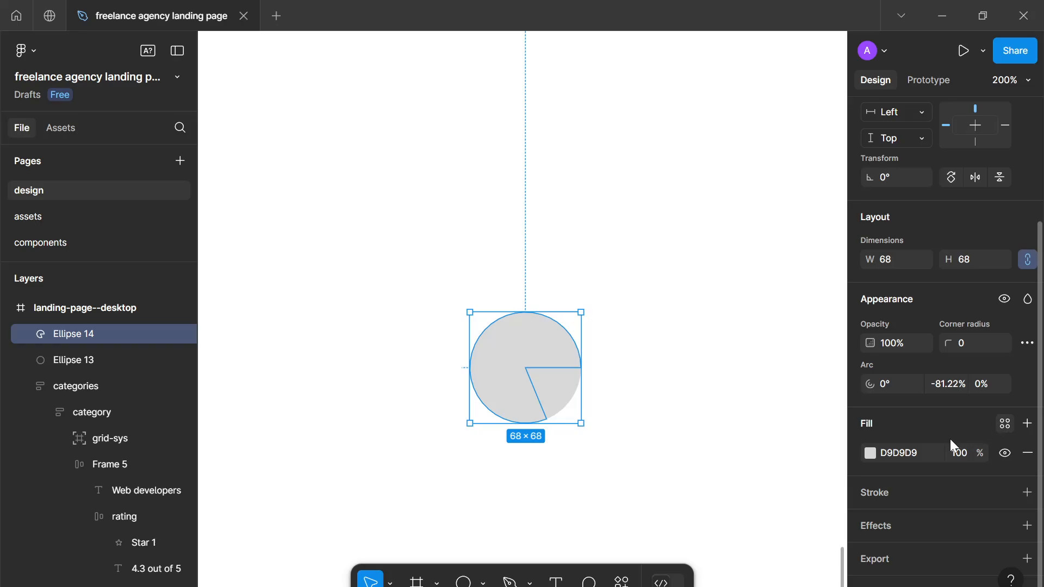
left_click(1005, 424)
left_click(709, 376)
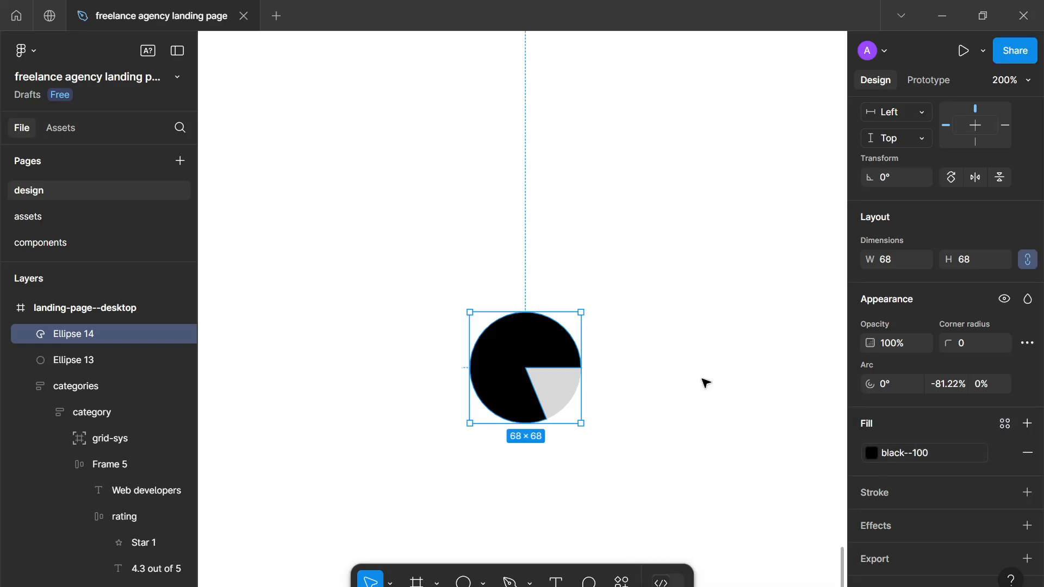
left_click(568, 387)
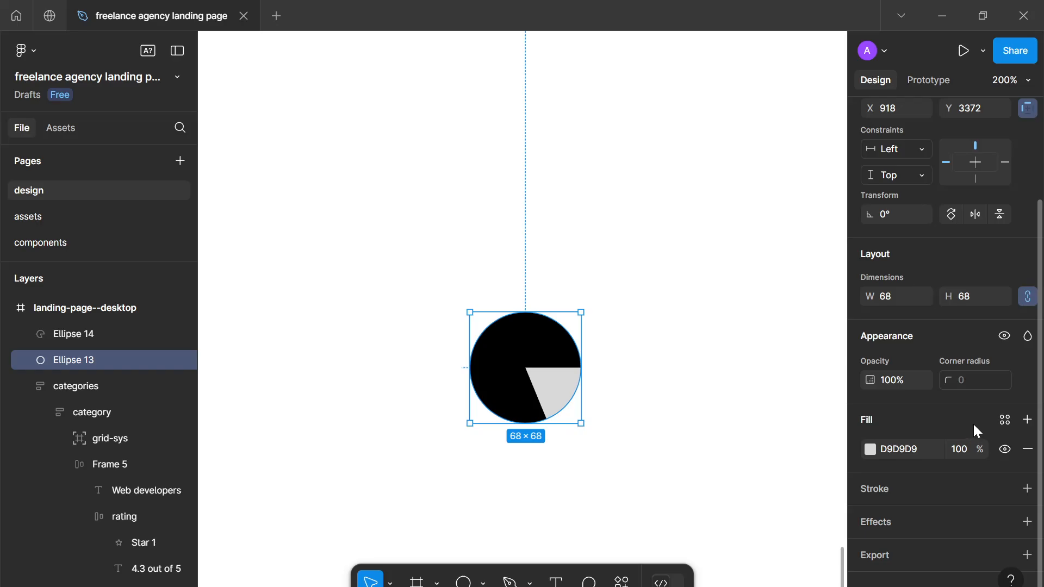
left_click(1005, 420)
left_click(717, 423)
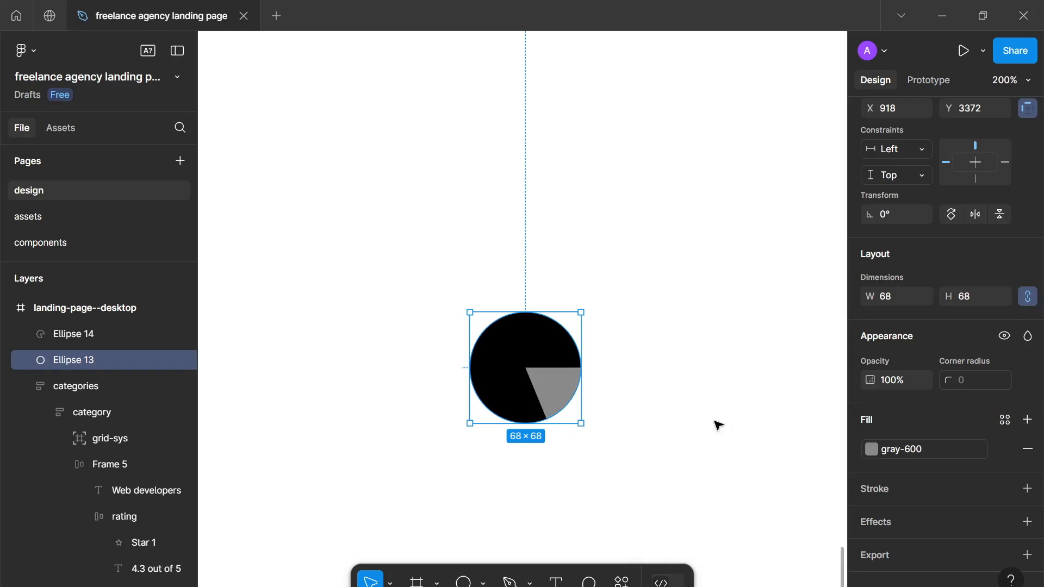
Step: Group the full circle and its arc-shaped overlay and rename the group "timer"
left_click(686, 431)
scroll(687, 431, "down", 6)
left_click_drag(686, 431, 661, 427)
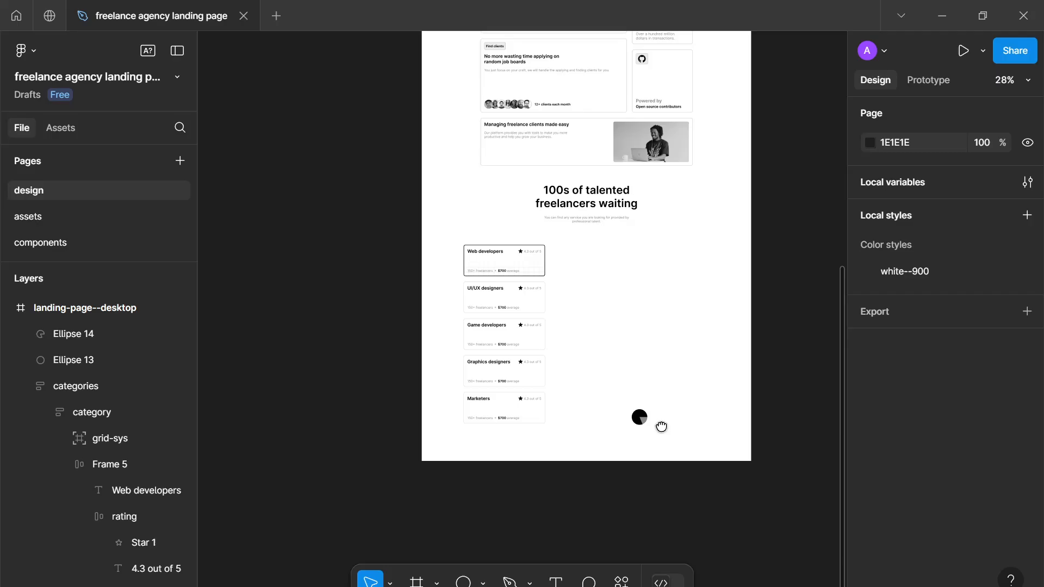
scroll(662, 427, "up", 4)
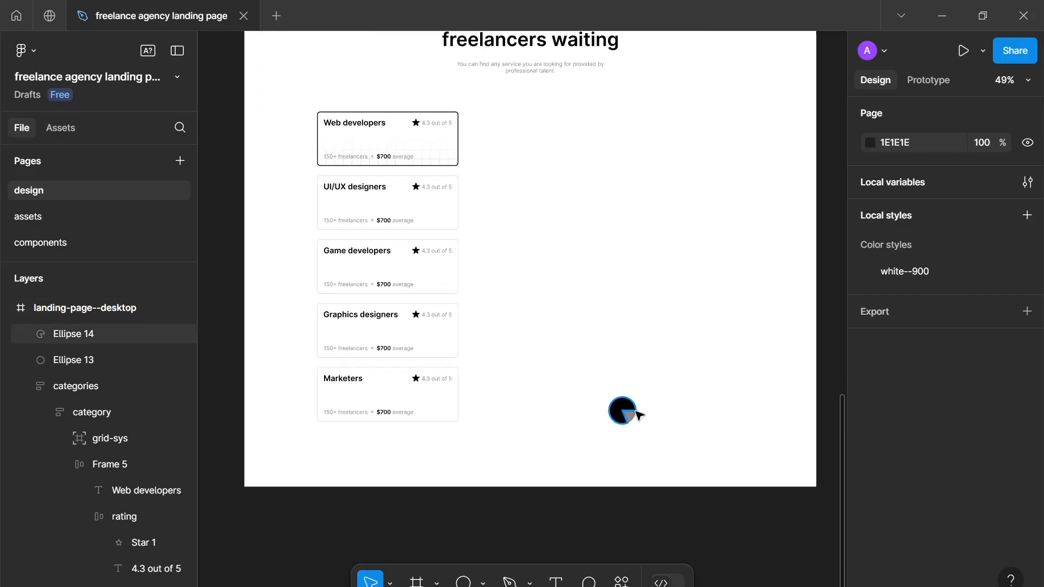
left_click_drag(709, 441, 593, 365)
key("ctrl+g")
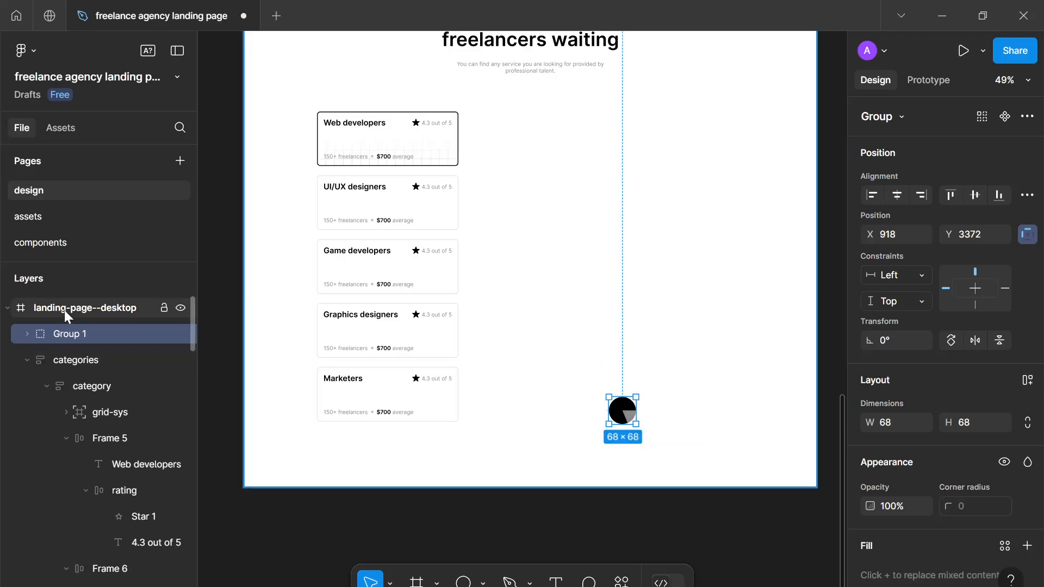
double_click(83, 326)
type("timer")
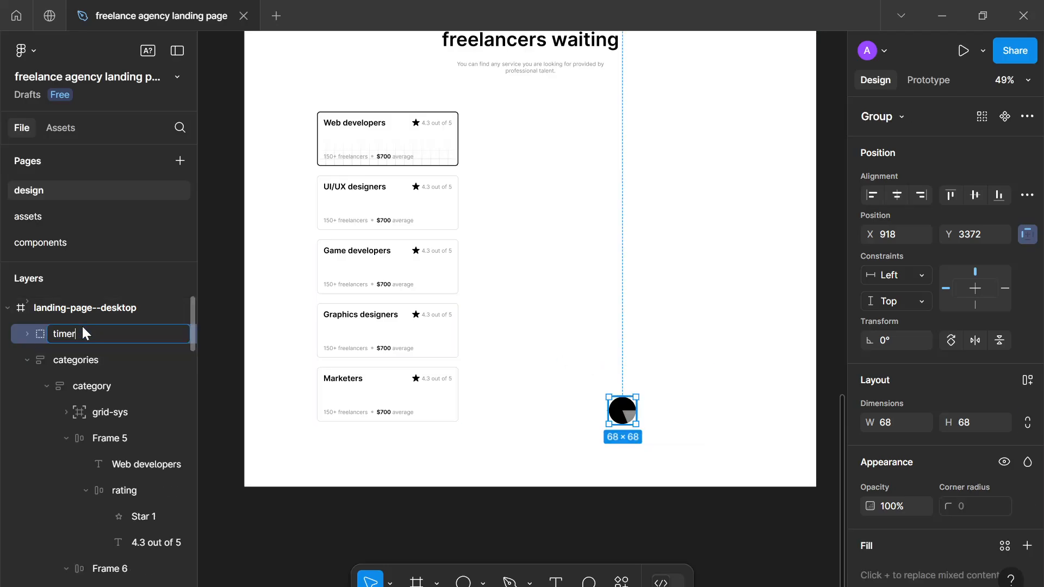
key("Return")
Step: Lock the timer group's aspect ratio and resize it to 48 × 48
left_click(1028, 422)
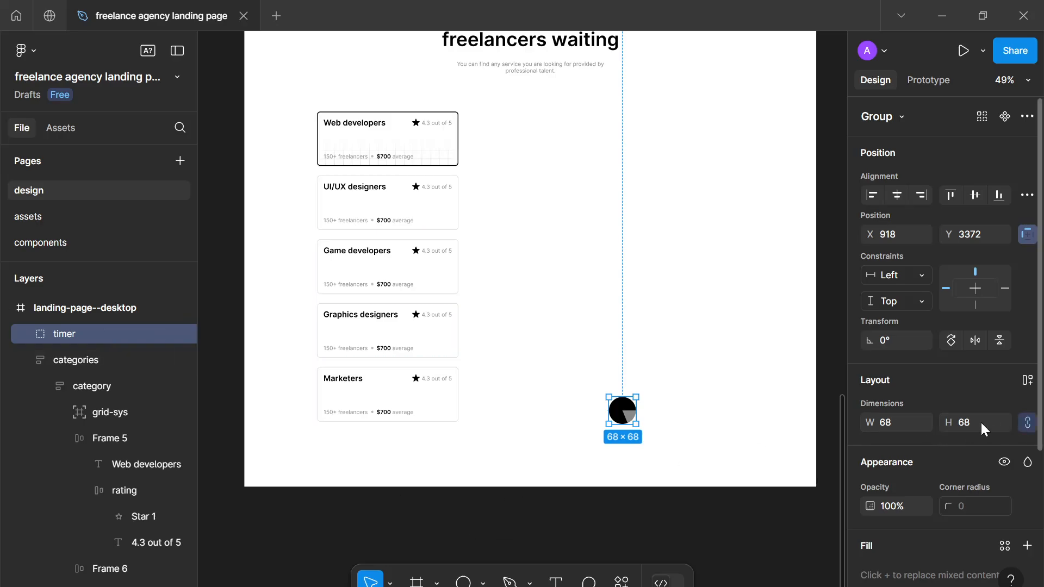
left_click(898, 424)
type("48")
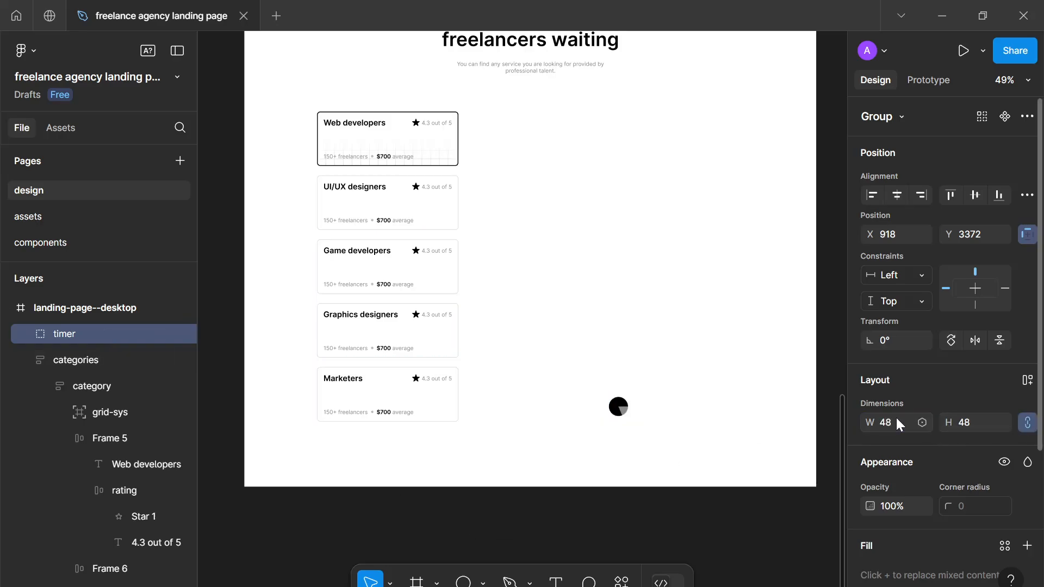
key("Return")
Step: Move the timer group onto the upper-right corner of the Web developers card, at X 511, Y 2621
left_click_drag(622, 407, 466, 110)
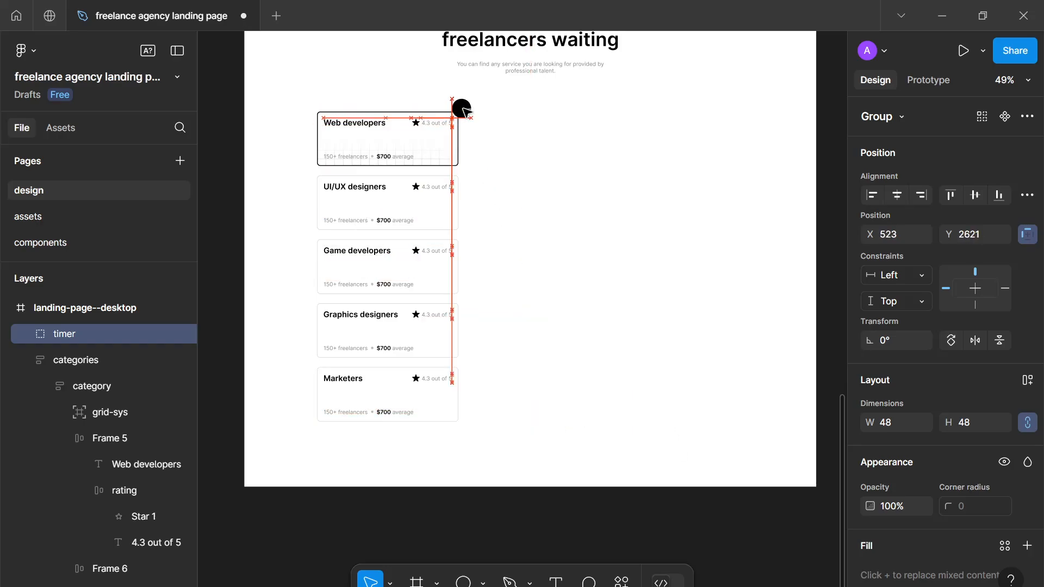
left_click(480, 132)
left_click_drag(486, 158, 432, 230)
scroll(431, 227, "down", 2)
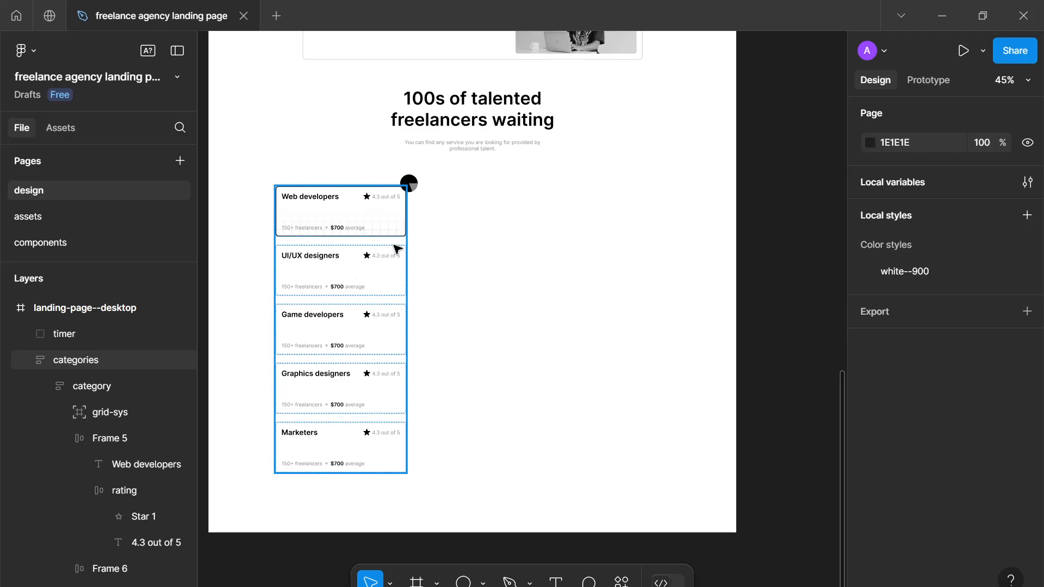
scroll(411, 250, "up", 5)
left_click_drag(443, 278, 482, 363)
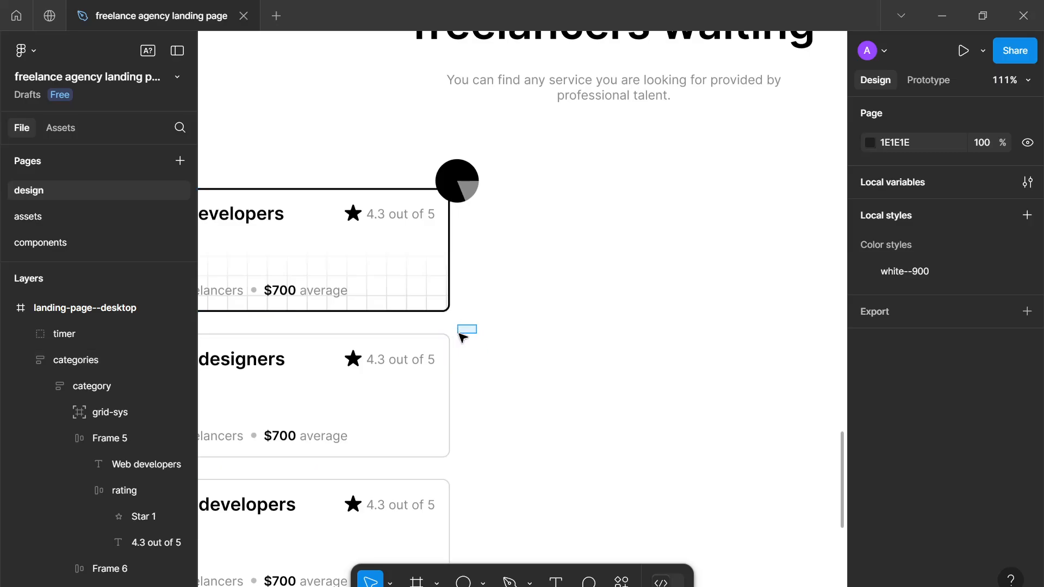
left_click(461, 185)
left_click_drag(461, 186, 447, 185)
left_click(489, 236)
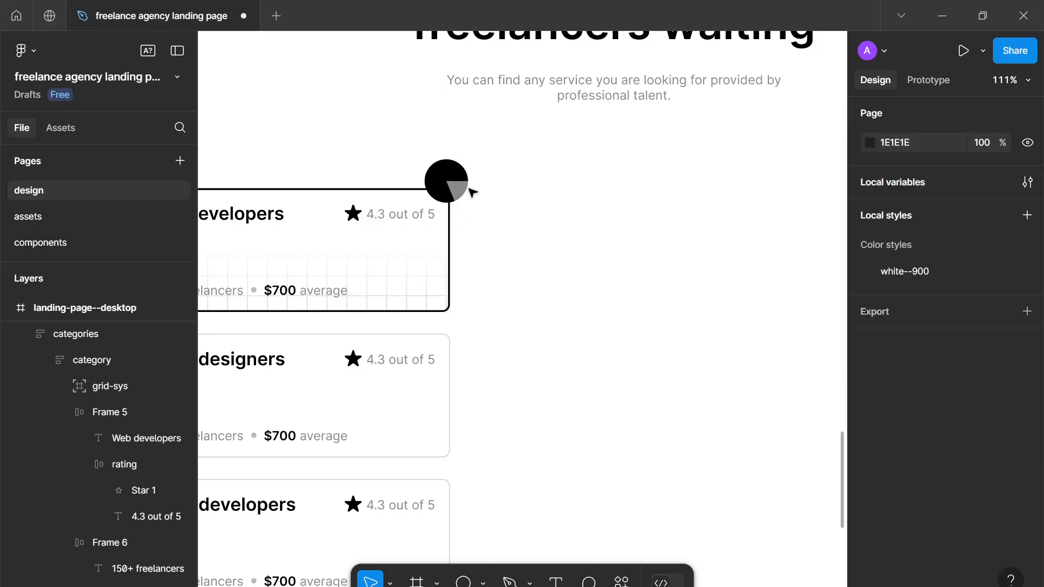
Step: Recolor the timer group with gray-850 for the arc shape and white--100 for the full circle beneath it
left_click(459, 181)
scroll(894, 406, "down", 4)
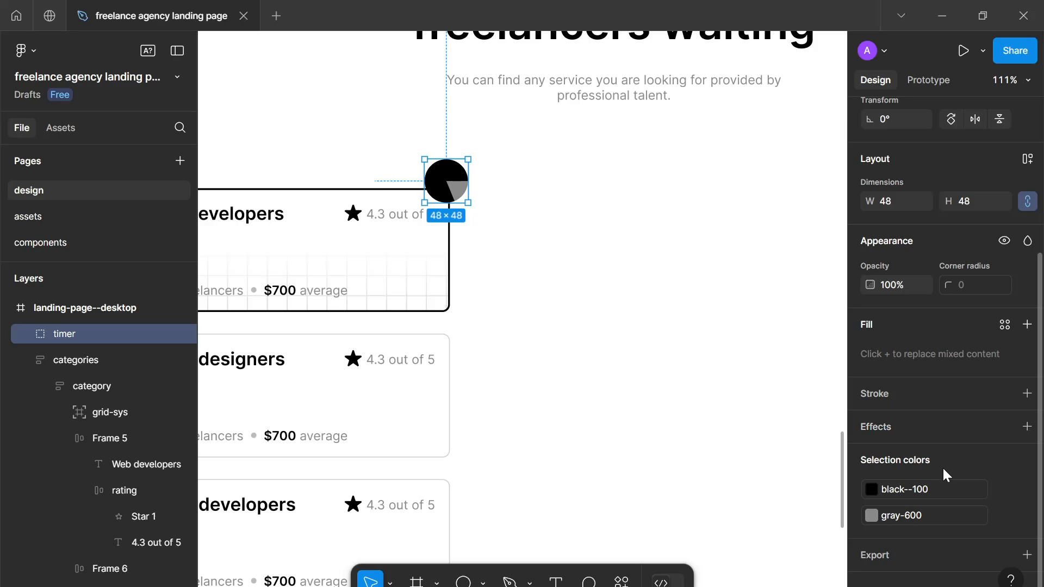
left_click(935, 490)
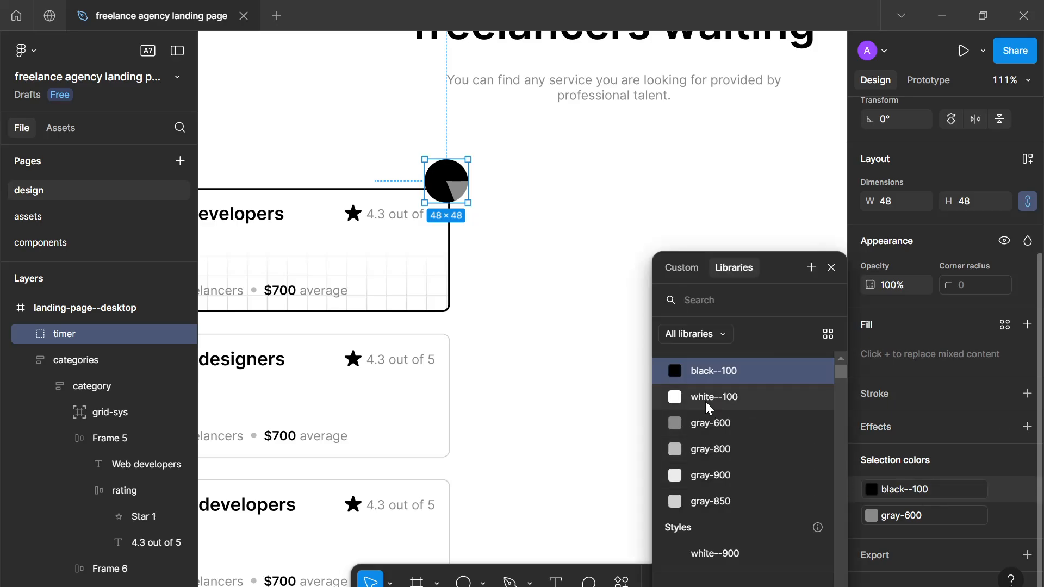
left_click(732, 448)
left_click(899, 515)
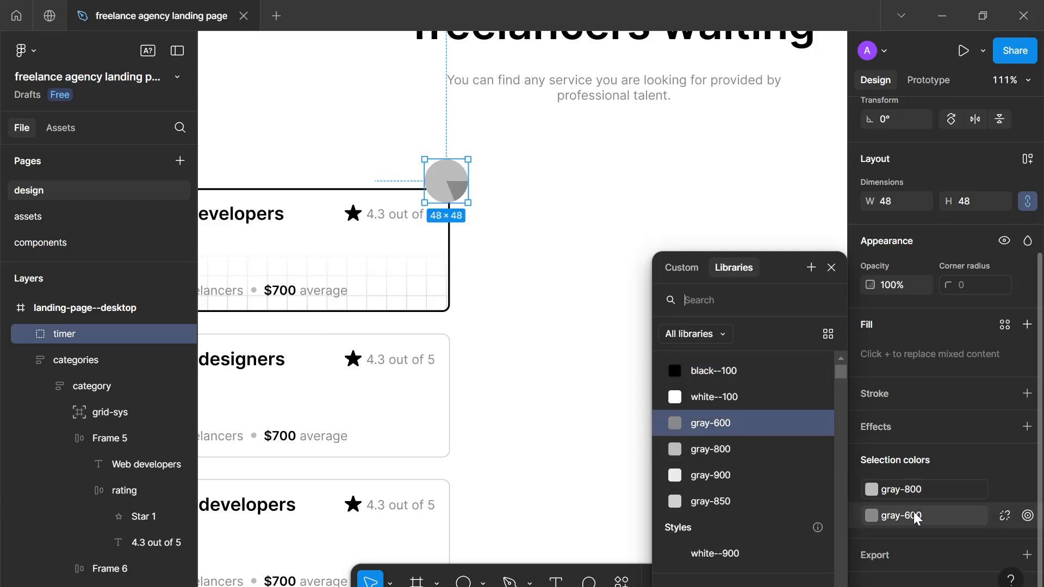
left_click(707, 503)
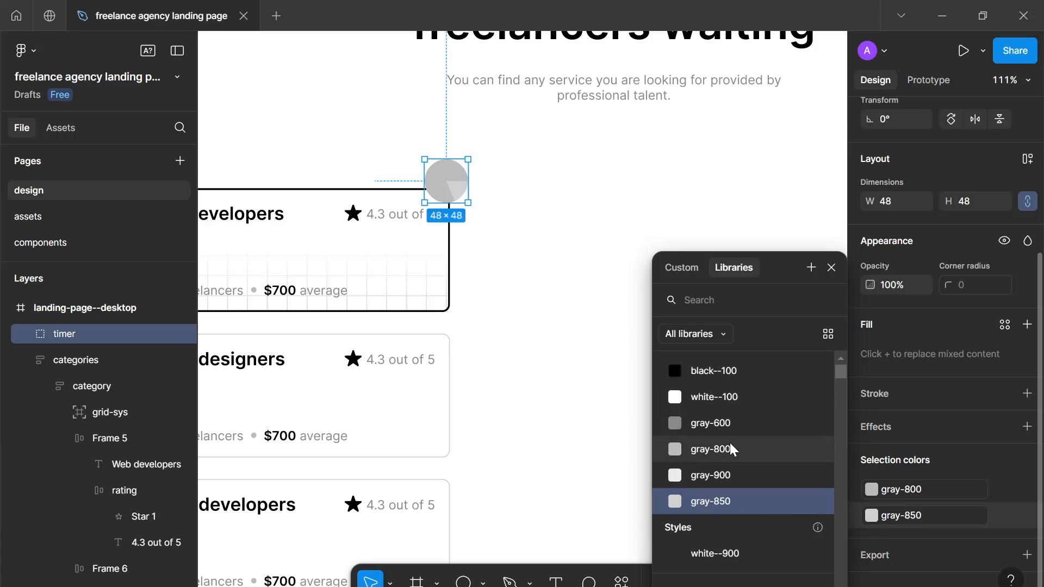
left_click(716, 409)
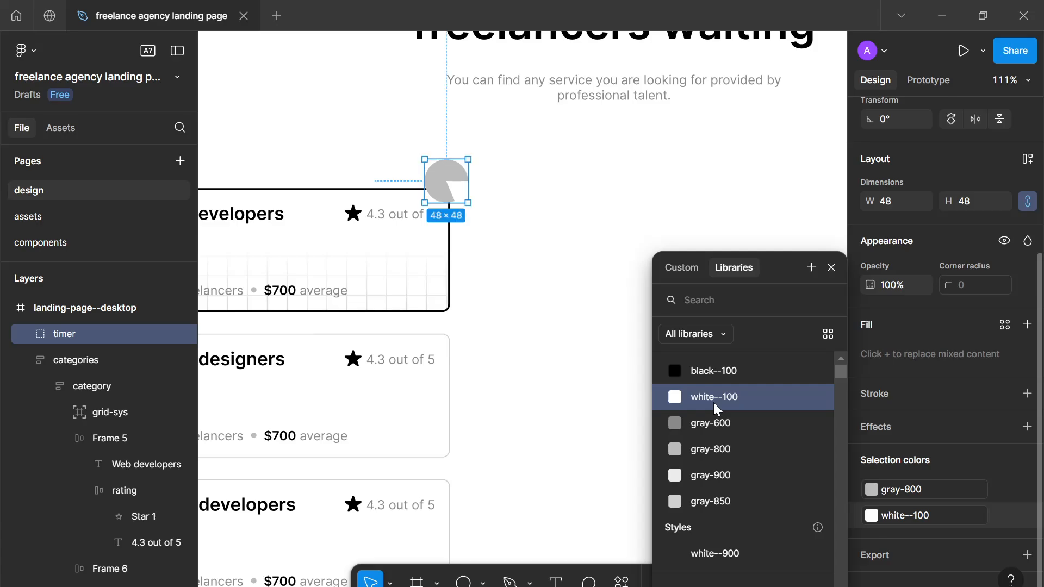
left_click(886, 488)
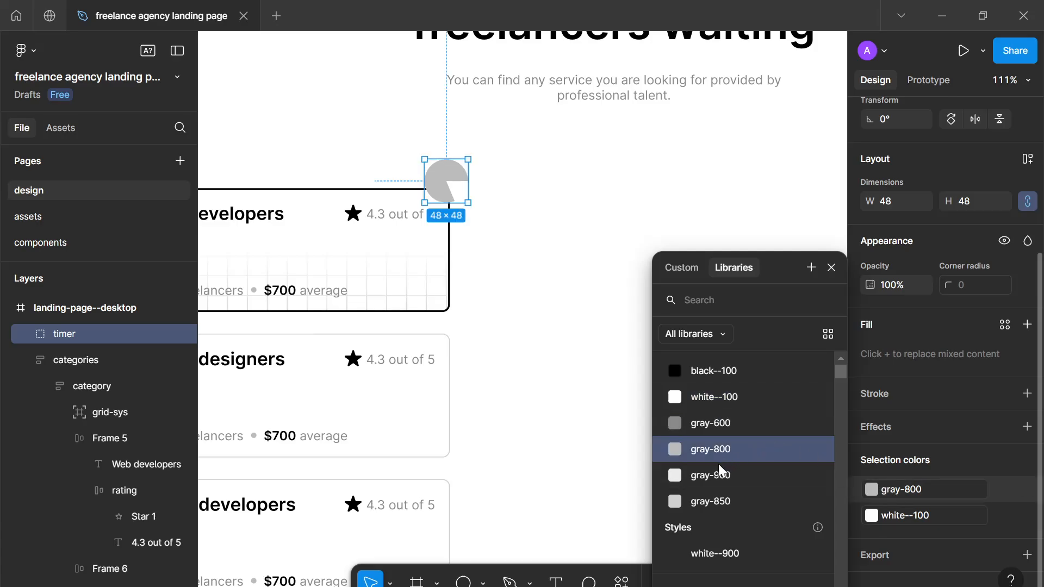
left_click(718, 501)
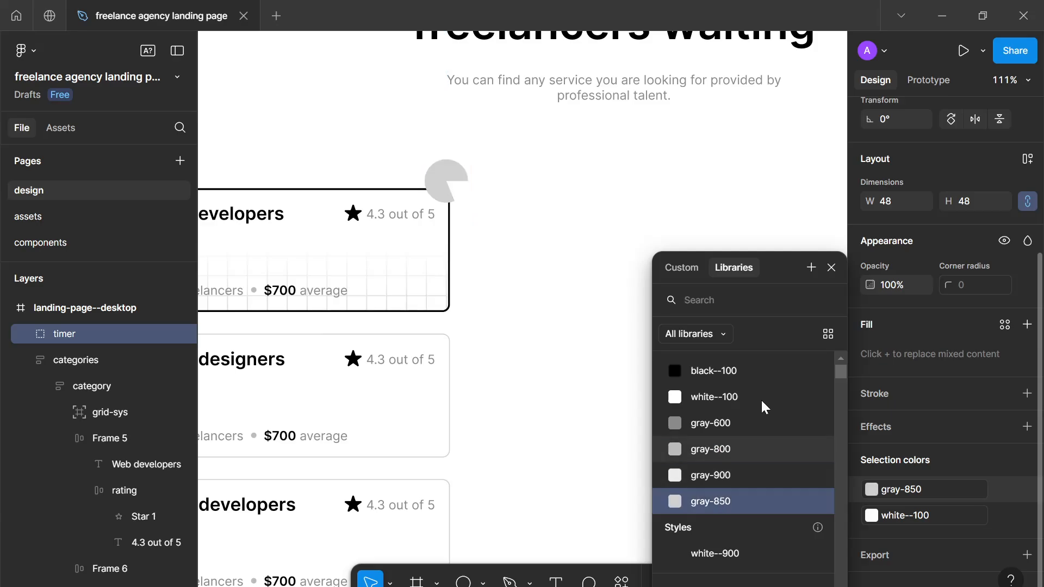
left_click(831, 267)
left_click(770, 317)
scroll(770, 317, "down", 5)
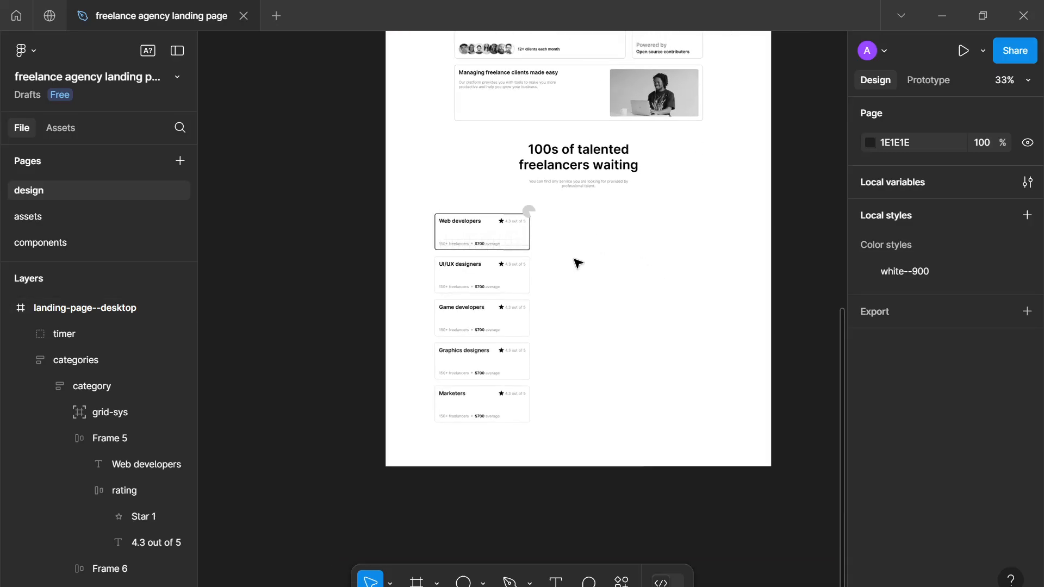
Step: Collapse the categories layer and group it together with the timer
scroll(578, 268, "up", 1)
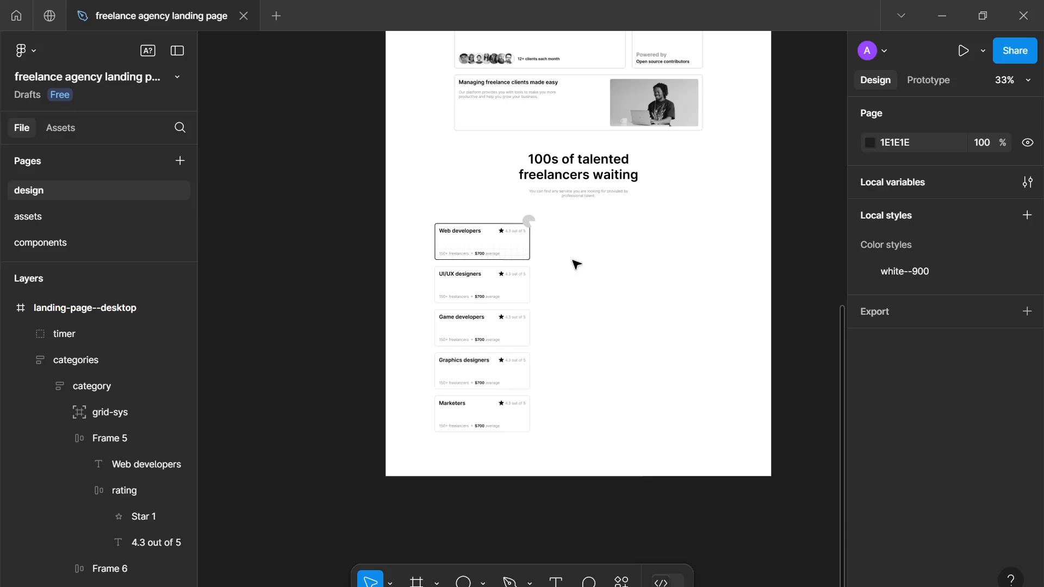
scroll(561, 267, "up", 1)
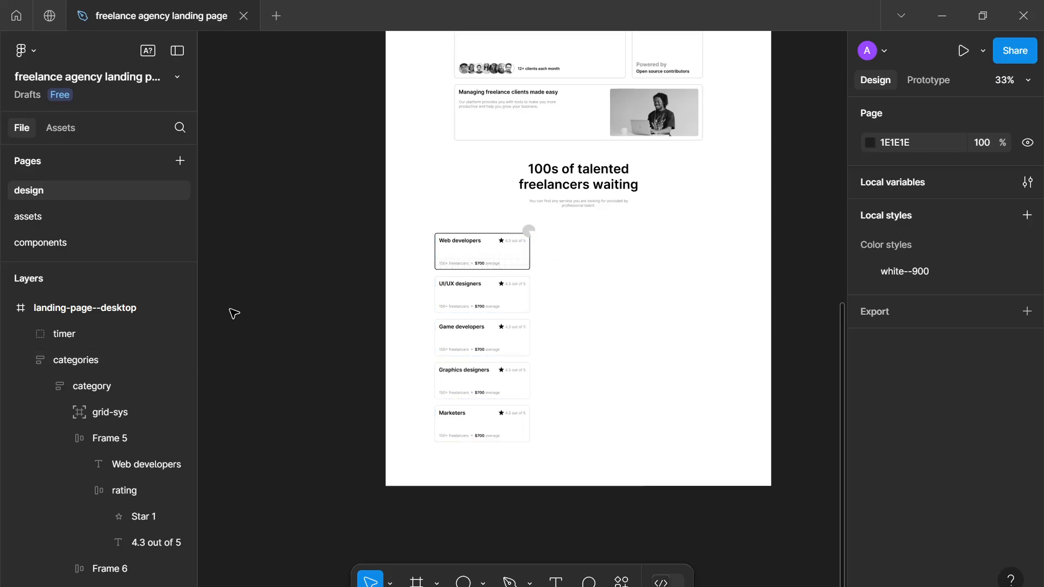
left_click(112, 334)
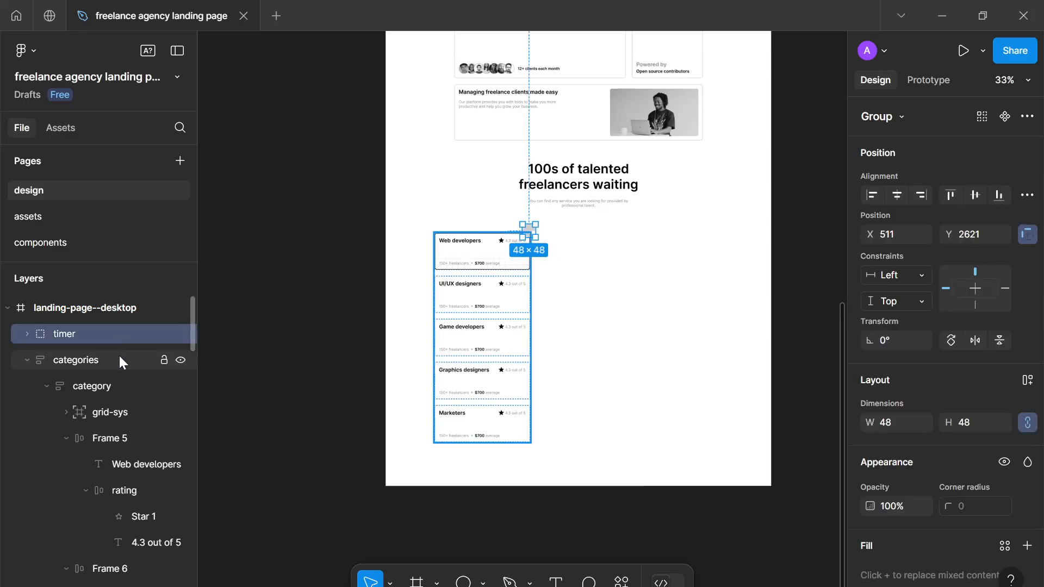
left_click(27, 360)
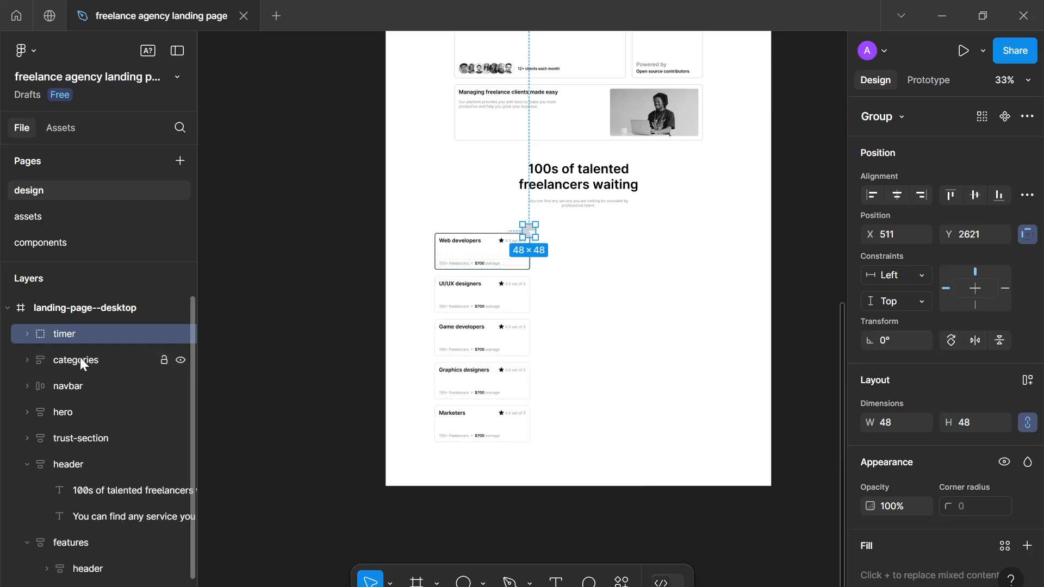
left_click(619, 361)
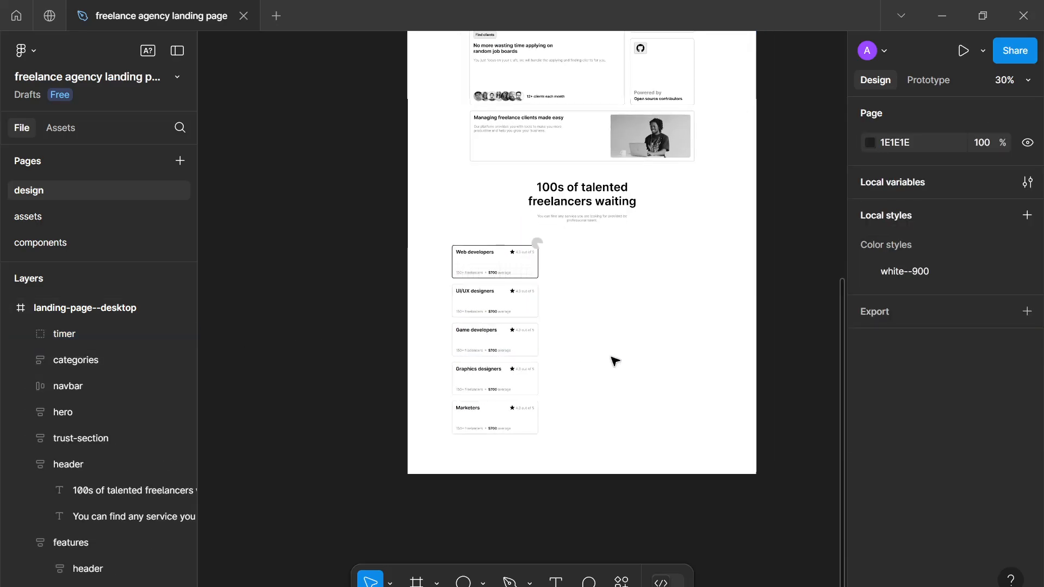
scroll(571, 340, "up", 3)
scroll(544, 370, "up", 2)
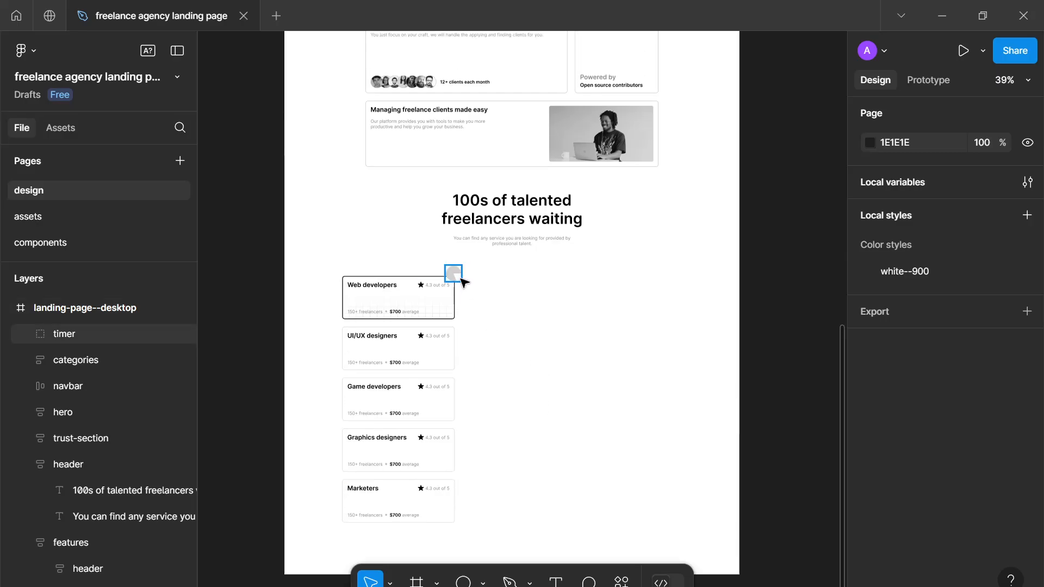
left_click(134, 337)
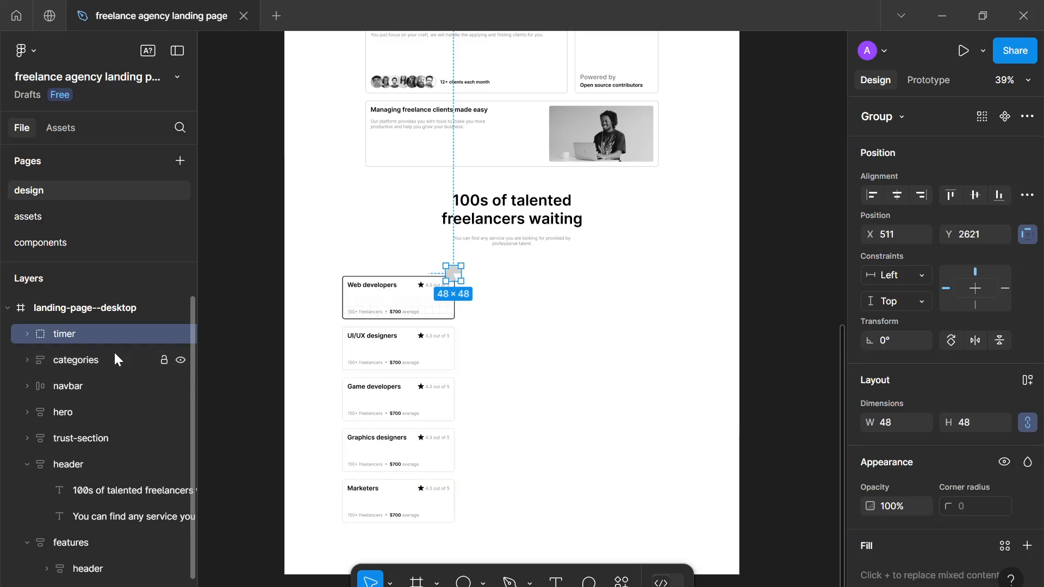
left_click(116, 359, "shift")
key("ctrl+g")
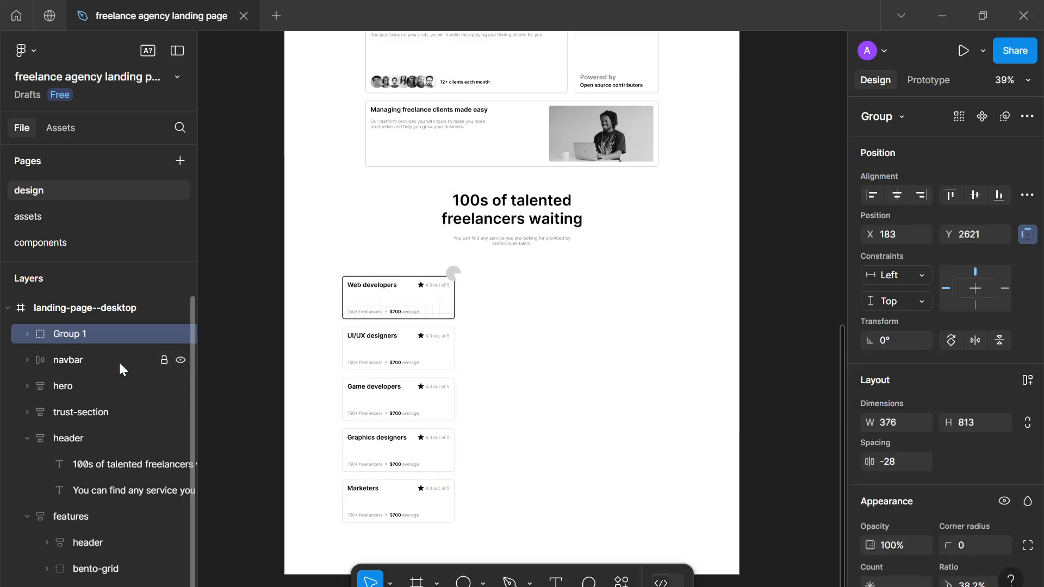
Step: Rename the new group of cards and timer "categories--accented"
double_click(79, 334)
type("a")
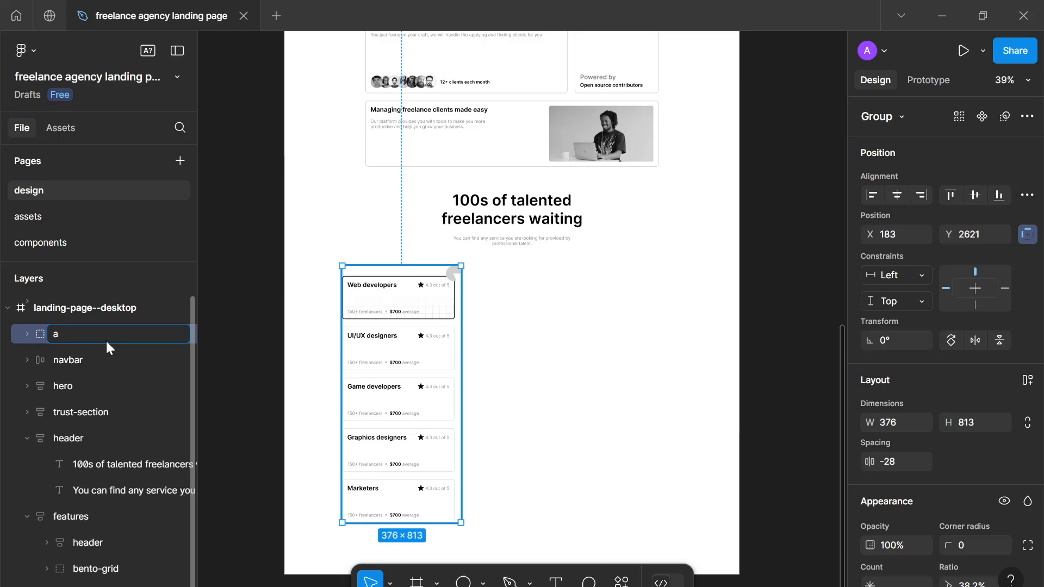
key("BackSpace")
type("catteng")
key("ctrl+BackSpace")
type("categories--accented")
key("Return")
left_click(613, 386)
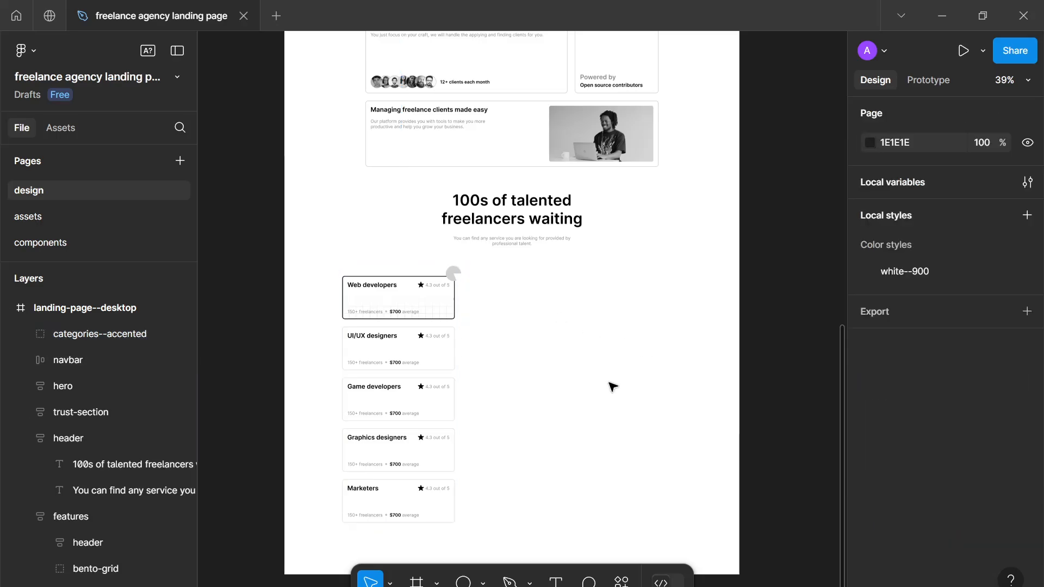
Step: Review the whole landing page layout, from the hero and trust sections down to the category cards
scroll(613, 386, "down", 6)
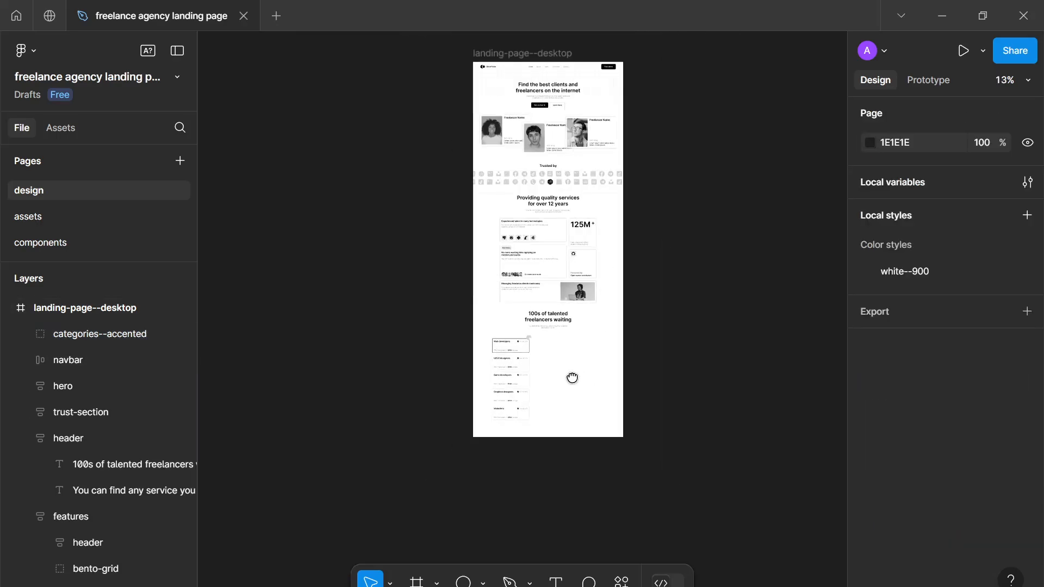
left_click_drag(572, 378, 550, 409)
scroll(553, 411, "down", 1)
scroll(555, 411, "up", 1)
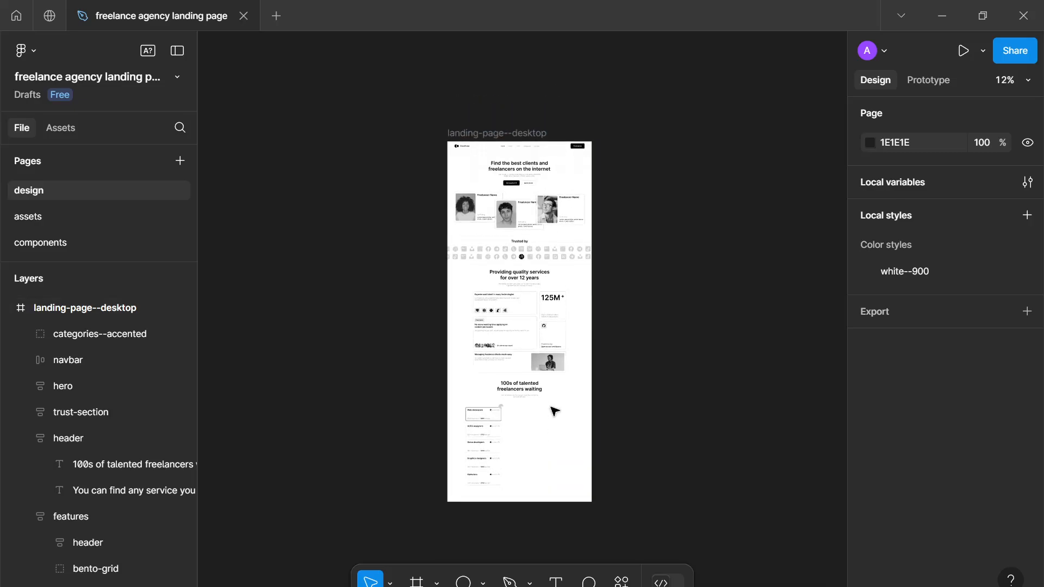
scroll(555, 411, "up", 5)
scroll(555, 412, "down", 1)
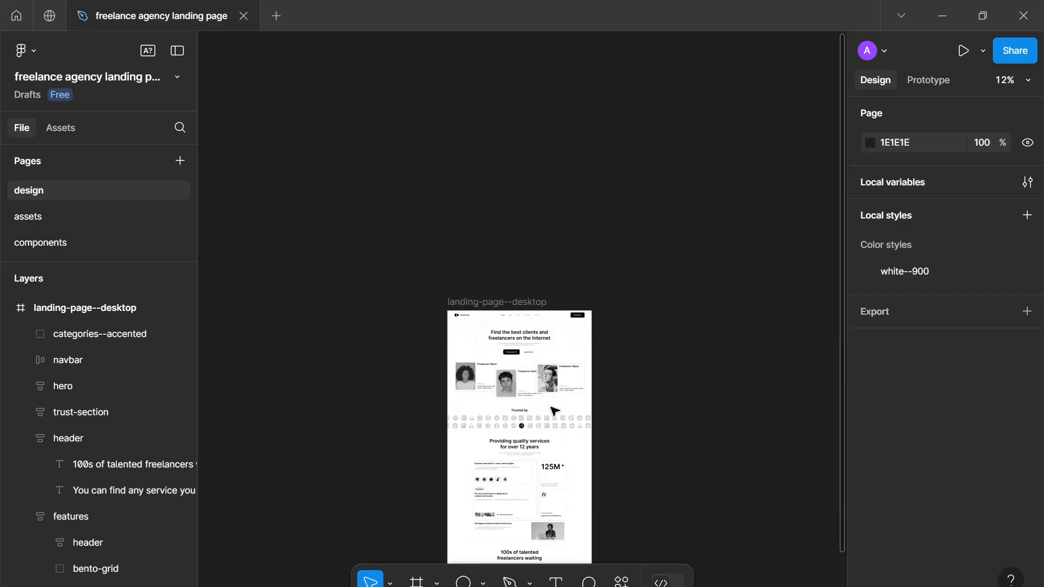
scroll(555, 412, "down", 6)
scroll(581, 459, "up", 2)
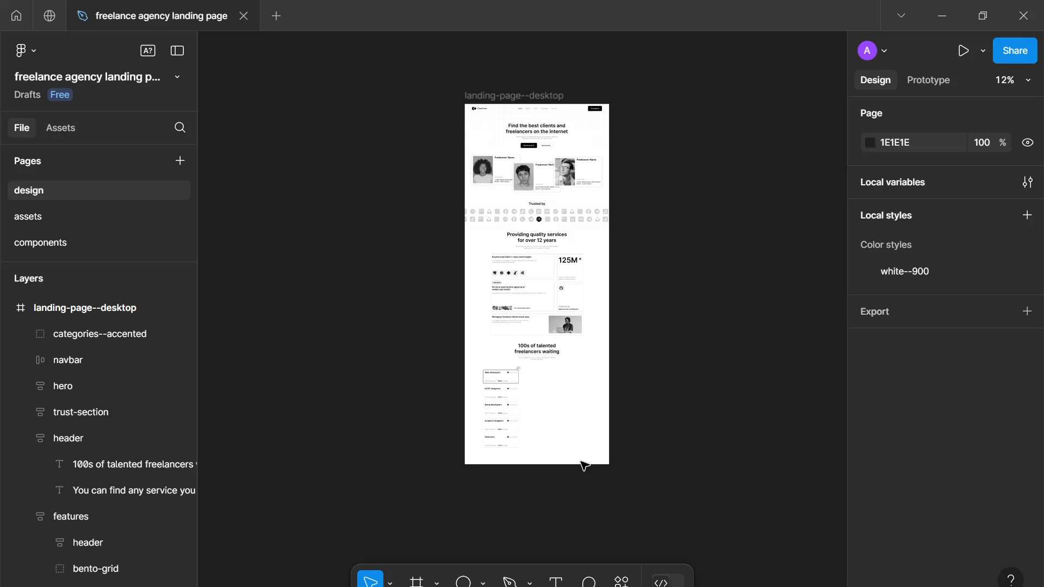
scroll(583, 465, "up", 2)
scroll(583, 465, "up", 1, "ctrl")
scroll(584, 466, "up", 3)
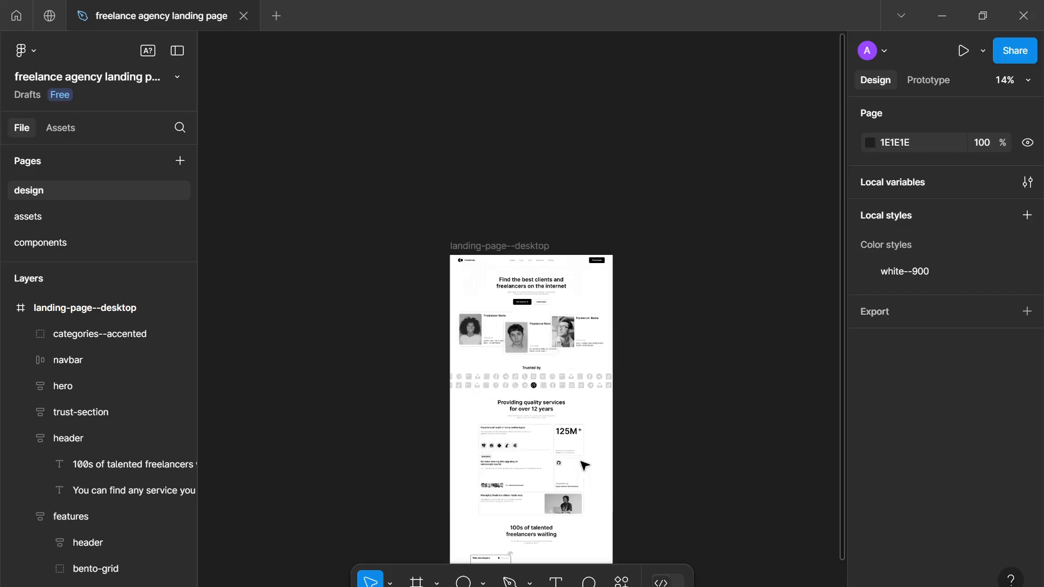
scroll(583, 465, "up", 1)
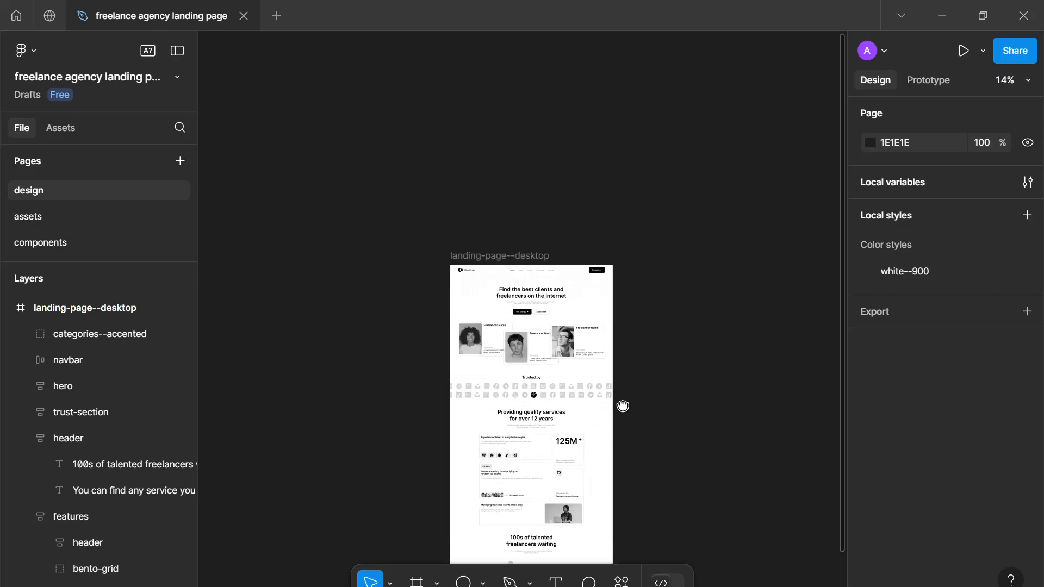
scroll(625, 410, "up", 10, "ctrl")
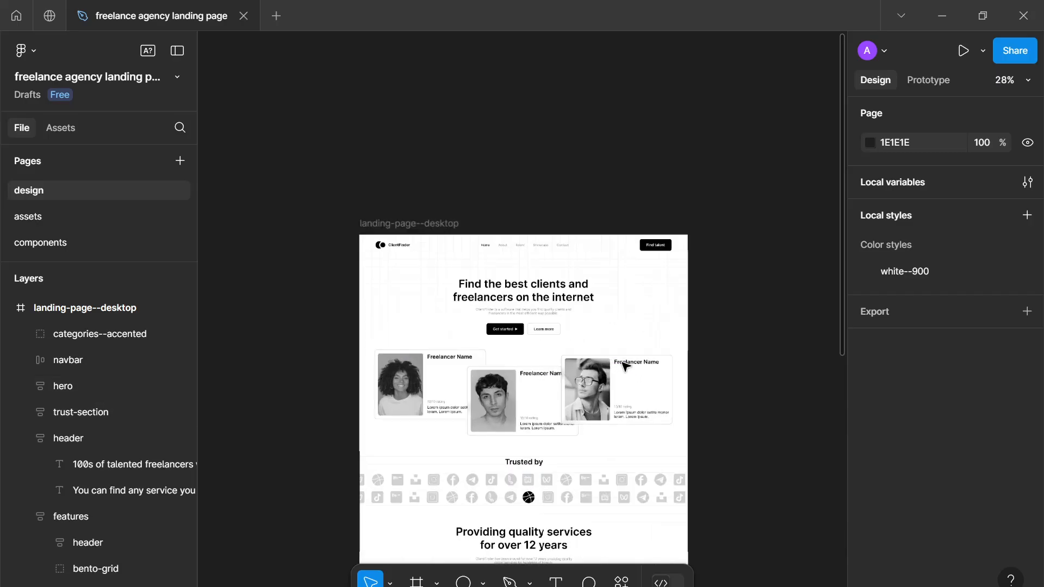
Step: Examine the hero, trusted-by and quality-services sections up close, including the freelancer cards, logo rows and bento grid
scroll(653, 382, "up", 2)
scroll(617, 296, "down", 4)
scroll(618, 296, "left", 2)
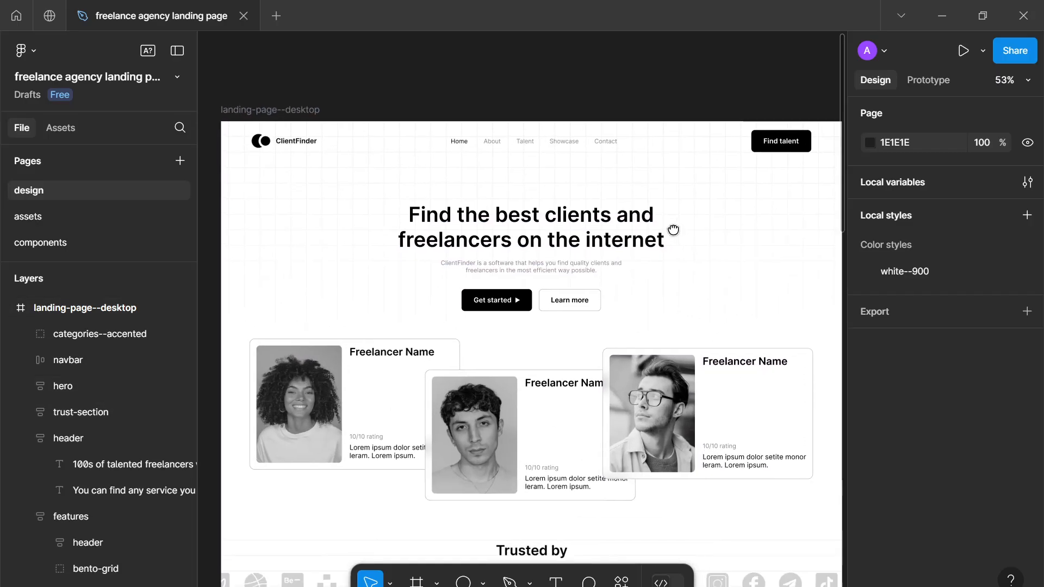
mouse_move(647, 253)
left_mouse_down()
mouse_move(666, 237)
mouse_move(643, 247)
left_mouse_up()
scroll(646, 251, "down", 2)
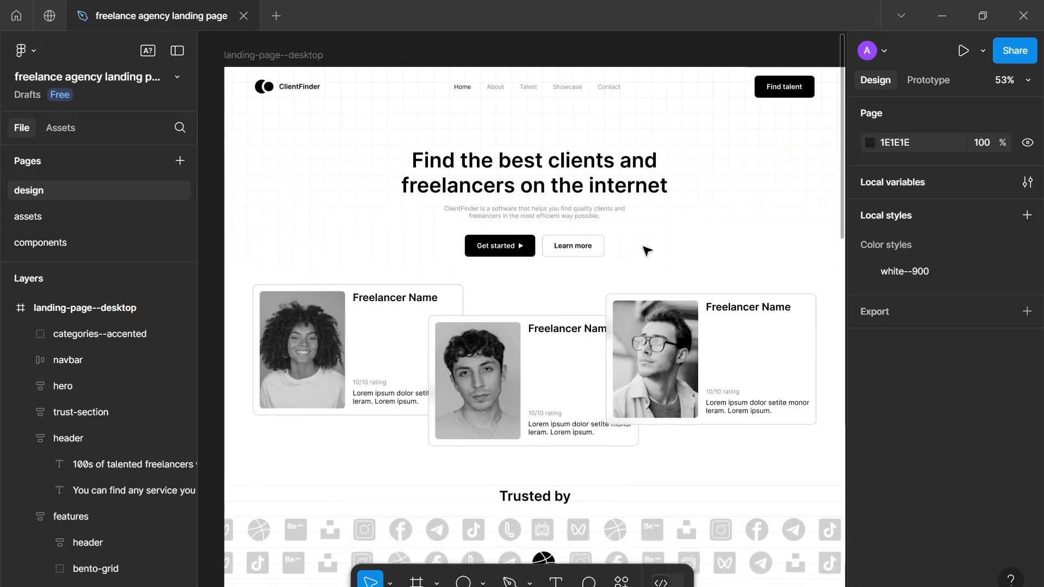
scroll(646, 251, "down", 1)
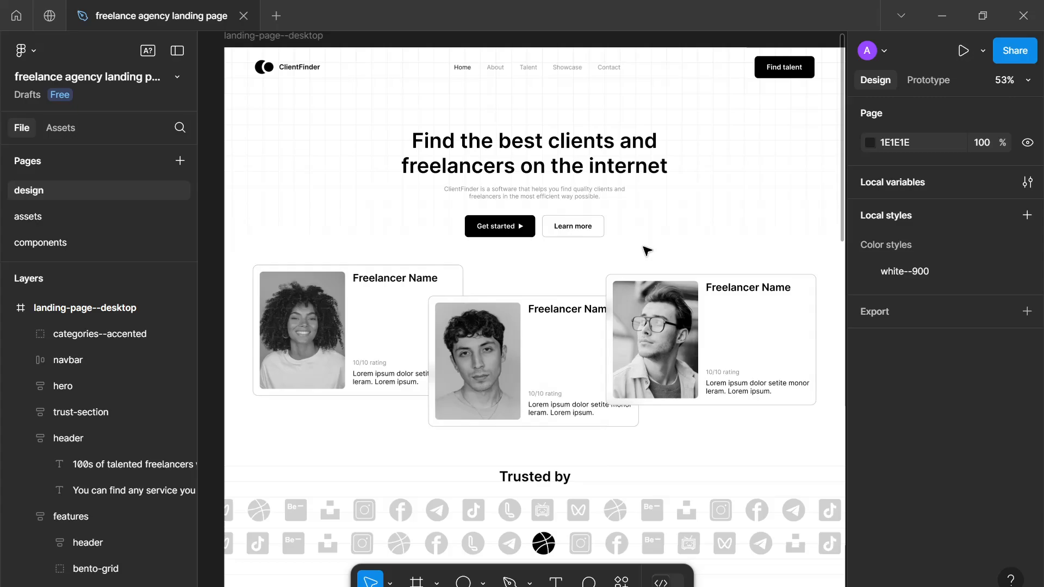
scroll(646, 251, "down", 15)
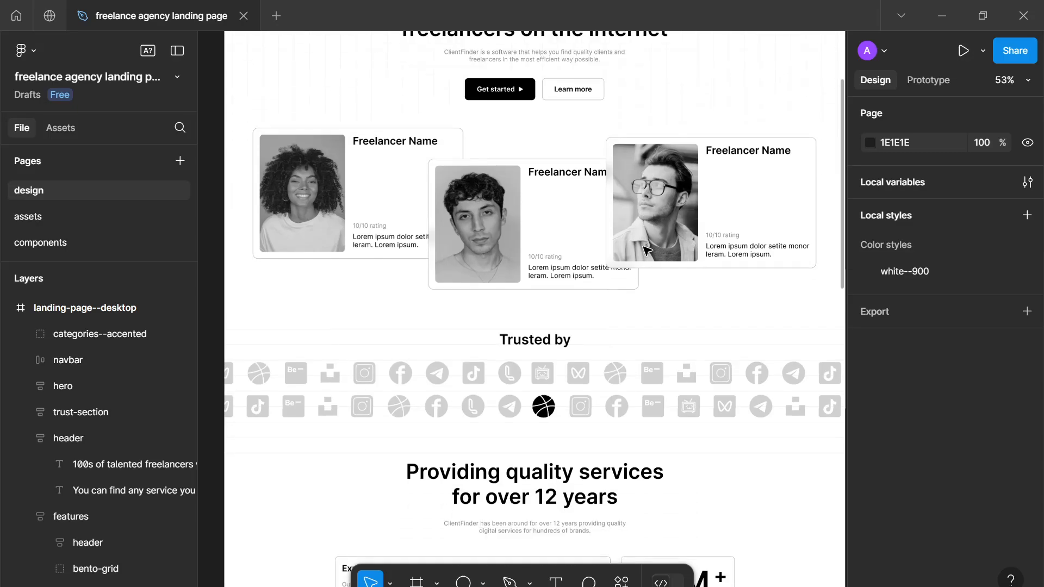
scroll(646, 251, "up", 10)
scroll(646, 251, "down", 7)
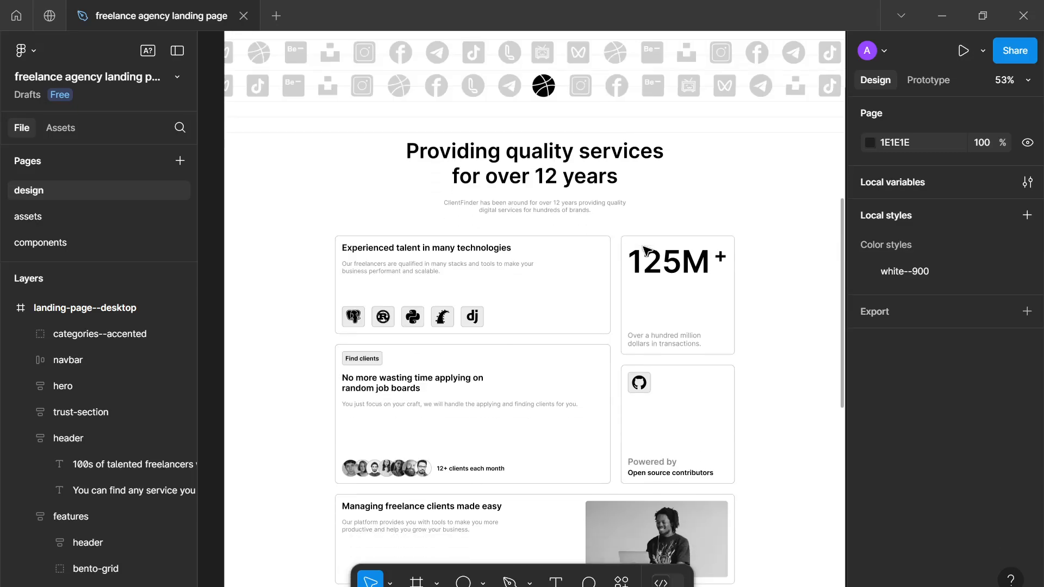
scroll(646, 251, "down", 1)
scroll(646, 251, "down", 1)
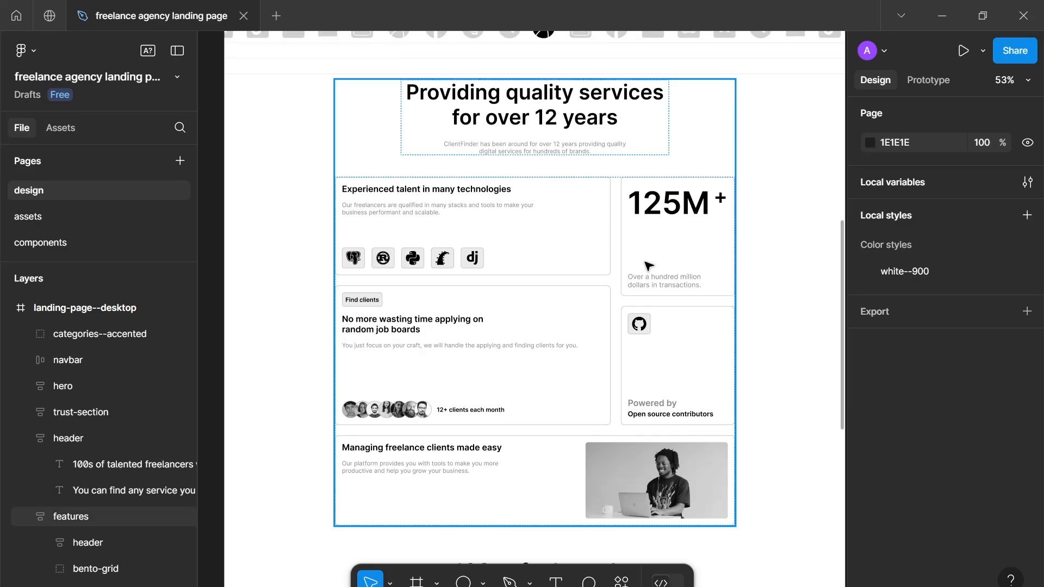
scroll(643, 267, "down", 1)
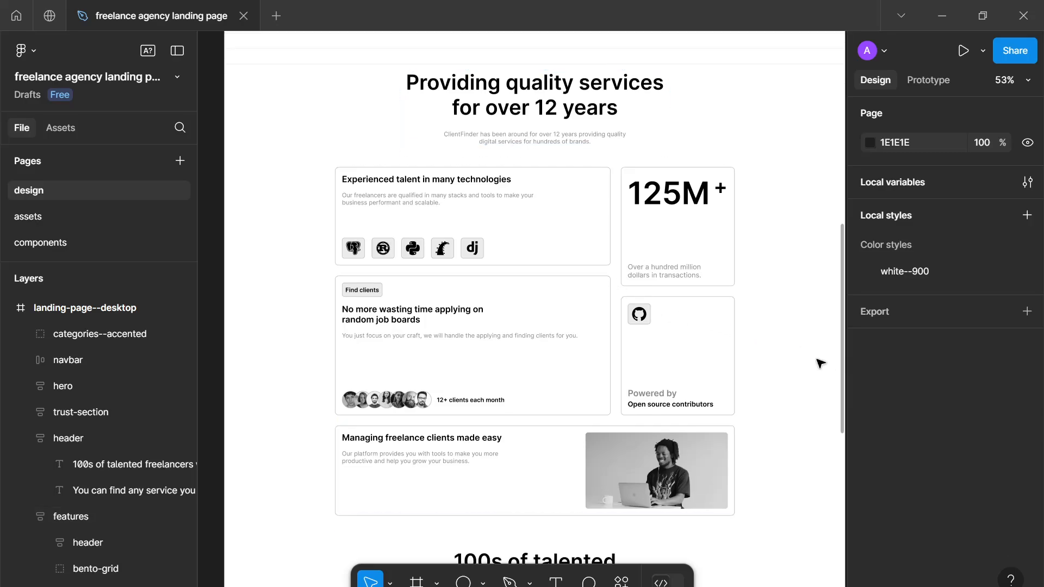
left_click_drag(820, 363, 802, 364)
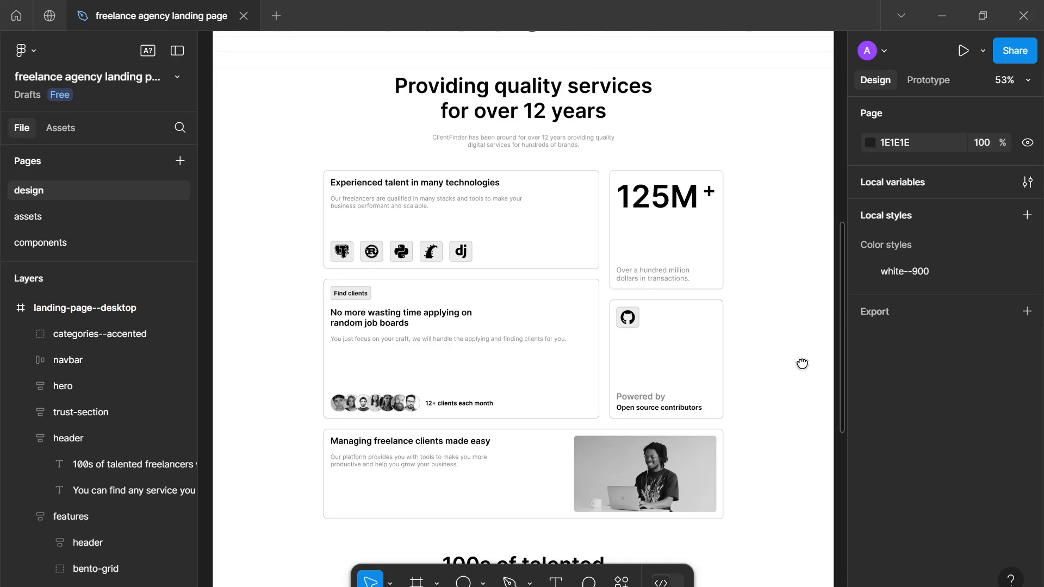
Step: Inspect the talented-freelancers section, checking the category cards and the empty area beside them for the graphic
scroll(809, 364, "down", 10)
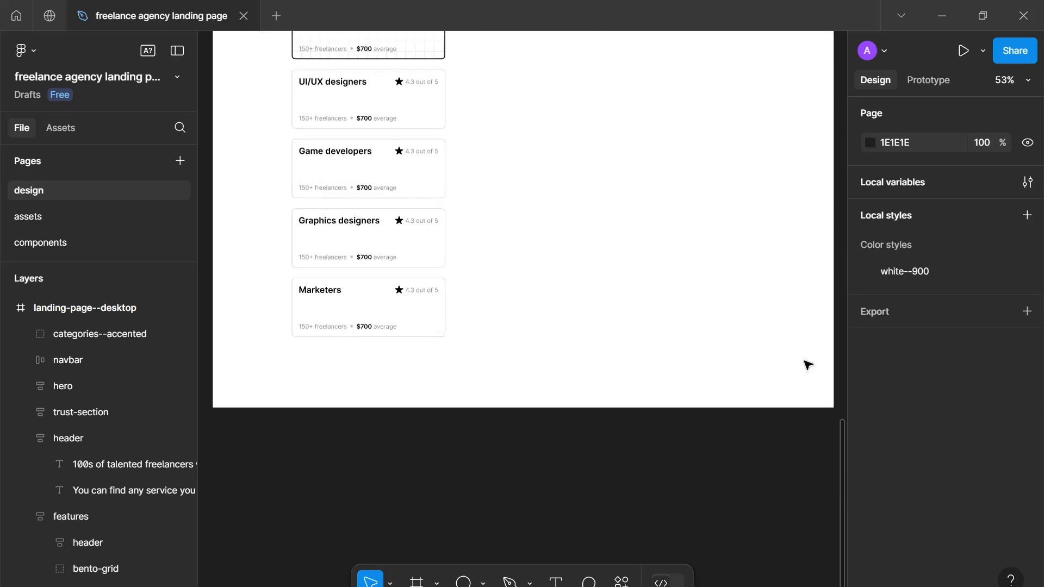
scroll(771, 362, "up", 2)
left_click_drag(771, 362, 768, 422)
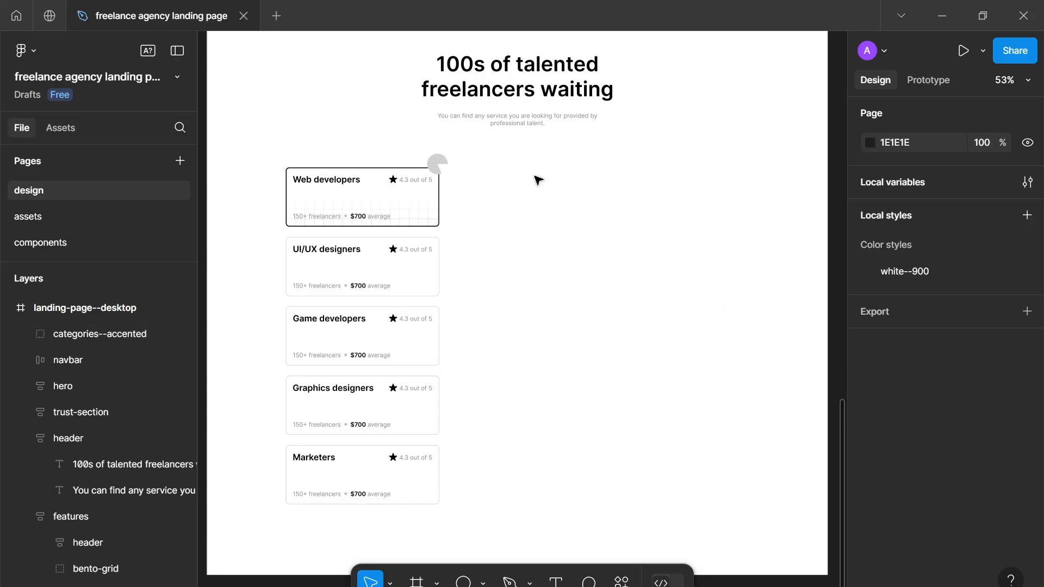
left_click_drag(457, 166, 769, 511)
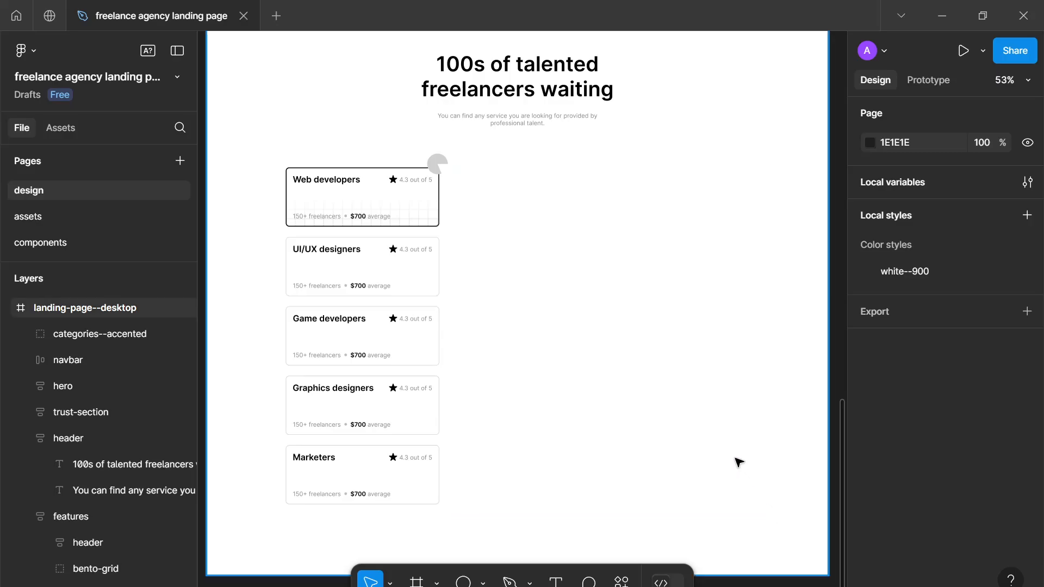
scroll(738, 462, "down", 2)
scroll(738, 463, "down", 5)
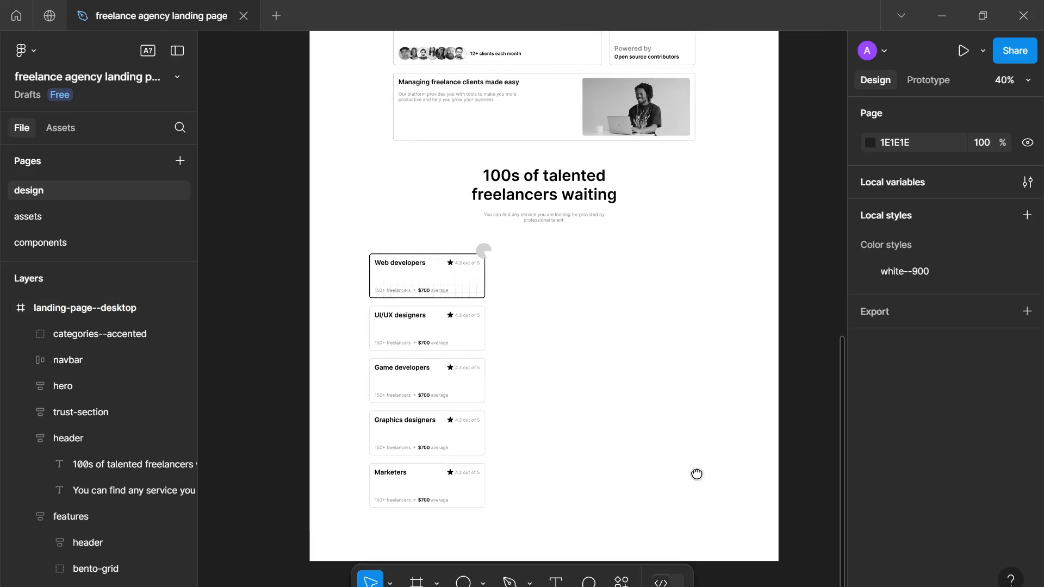